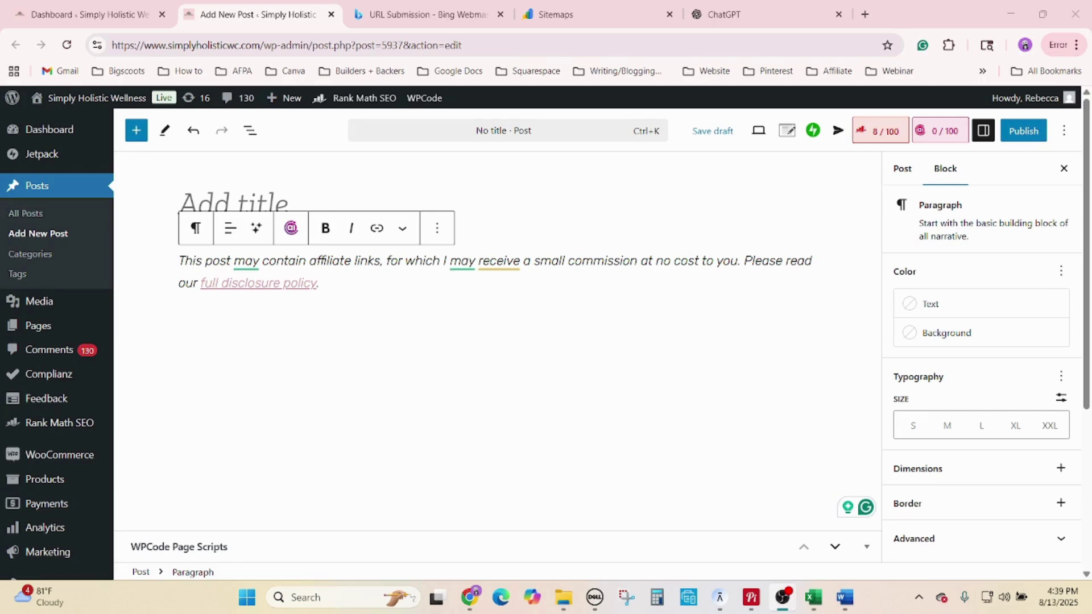
- Add an empty paragraph below the affiliate disclosure in the new post
click(578, 395)
click(577, 395)
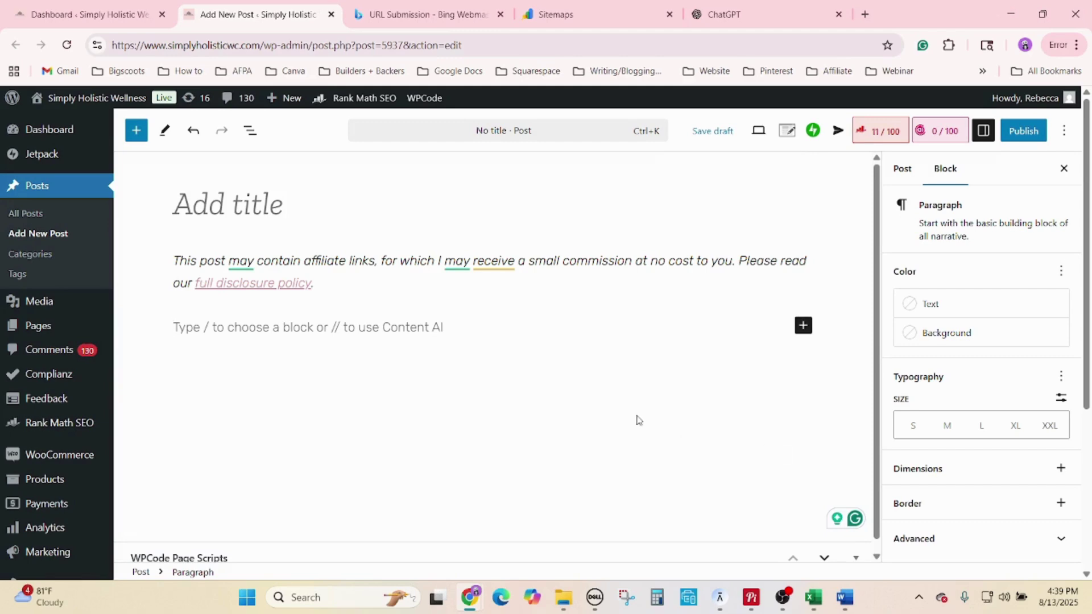
- Switch to Excel and review the Holiday (Christmas) topics on the "Blog topis by season-USE THIS!!" sheet of the Blog ideas workbook
click(814, 599)
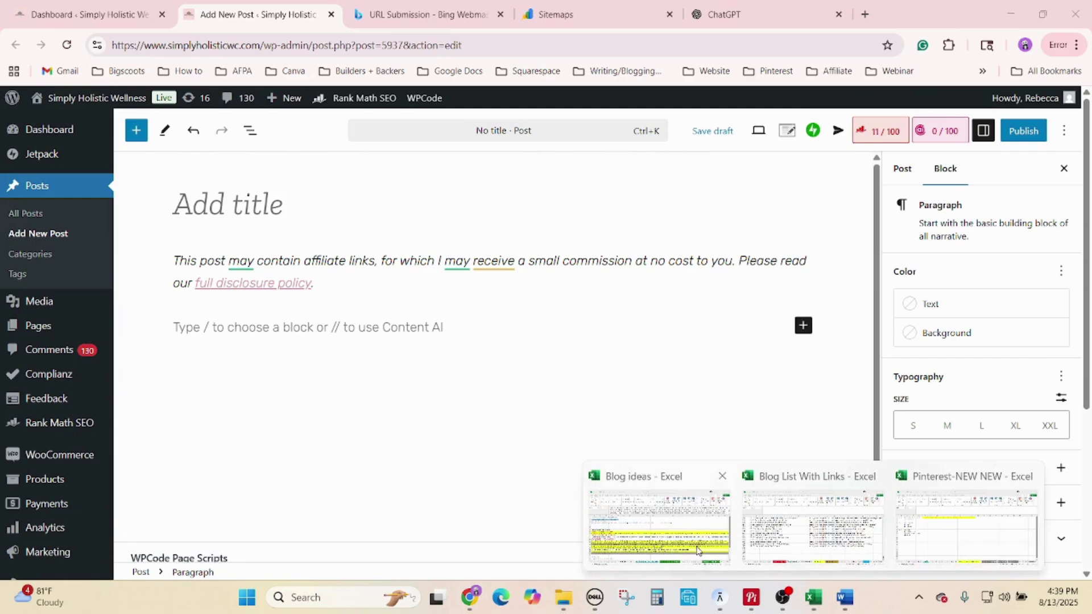
click(698, 548)
click(670, 450)
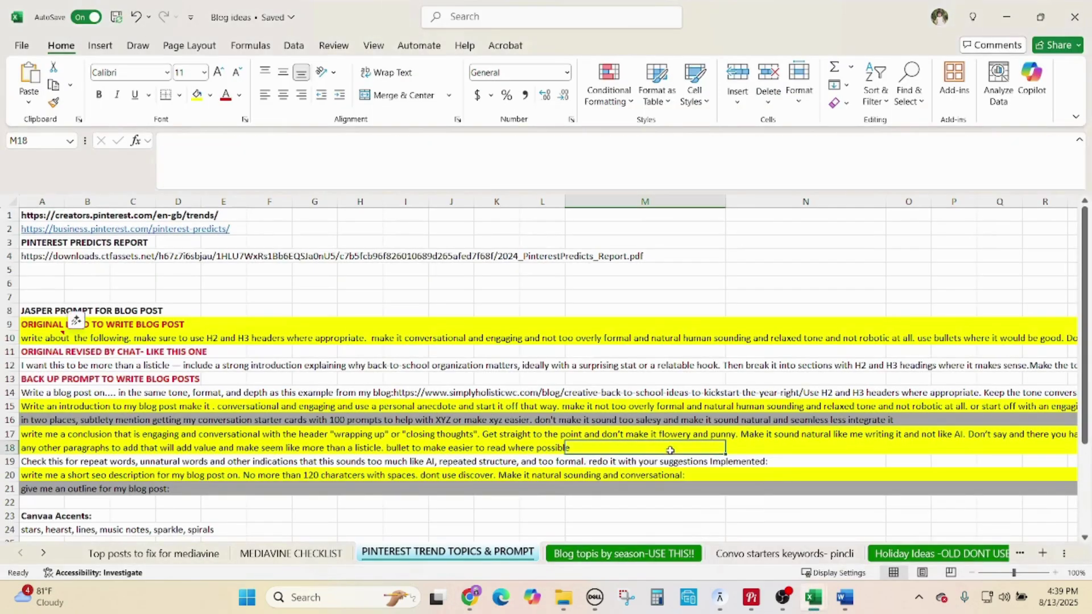
click(817, 605)
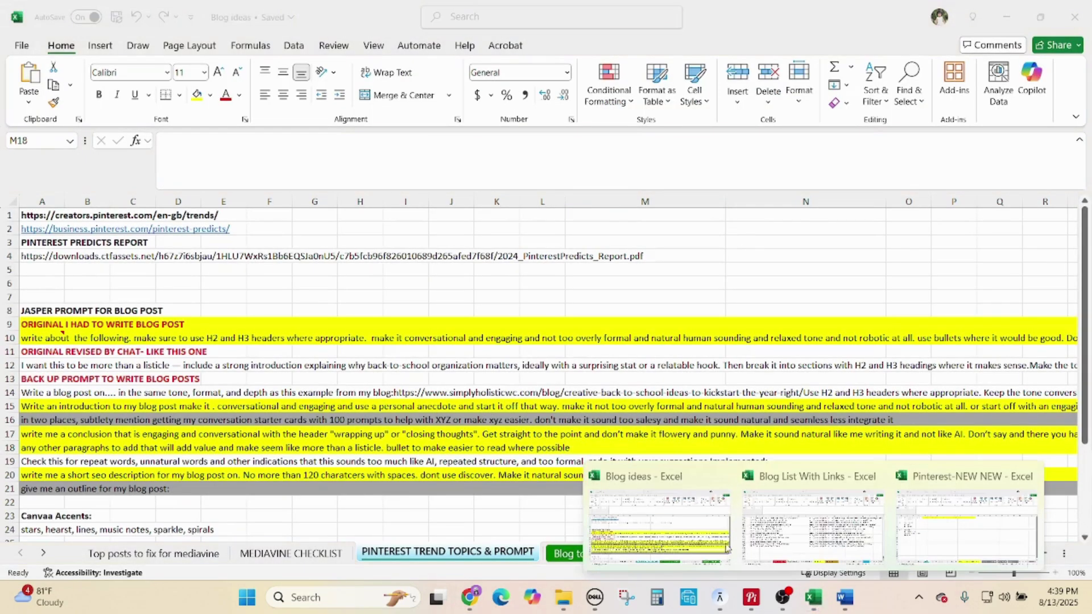
click(966, 528)
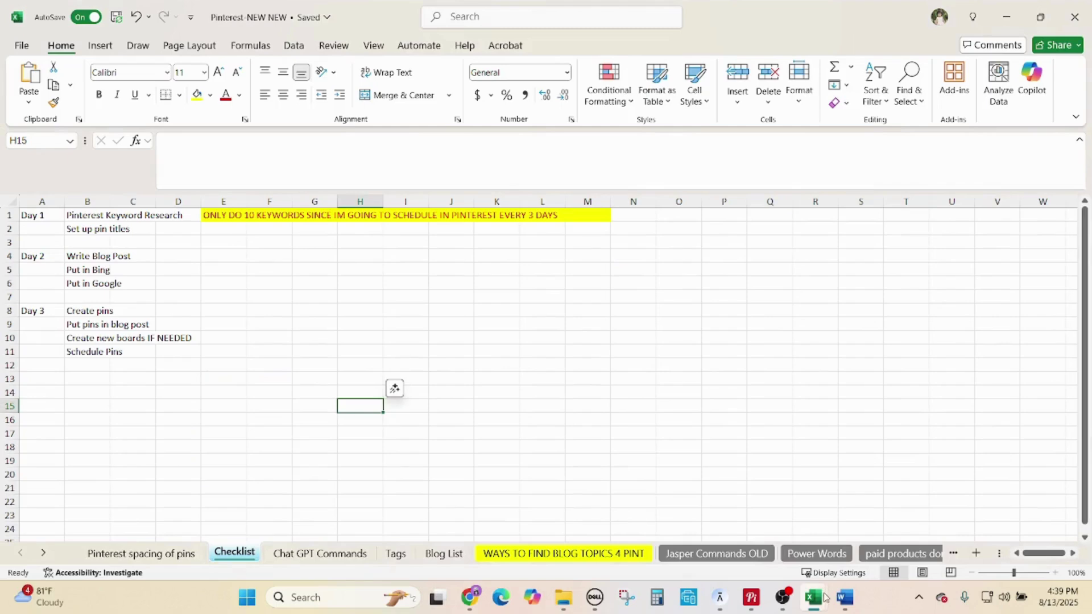
mouse_move(824, 599)
click(687, 532)
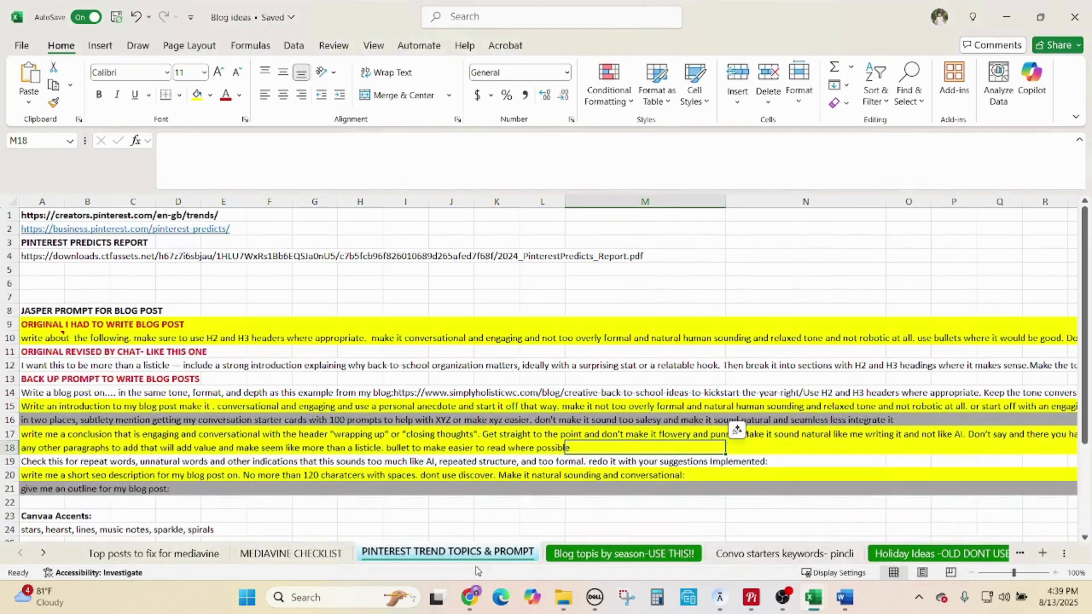
click(611, 553)
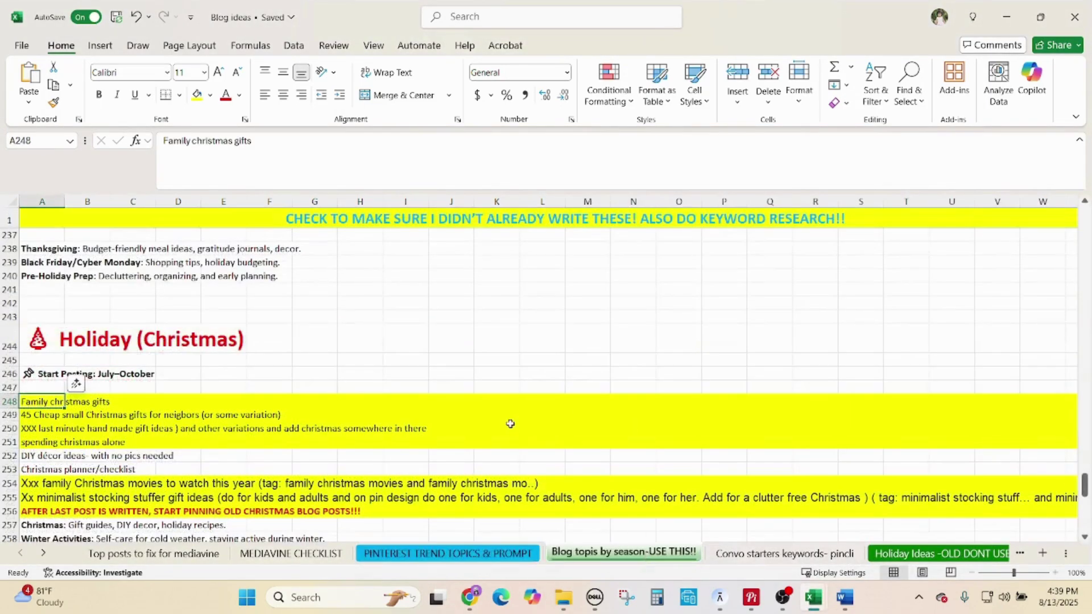
scroll(510, 423, down, 1)
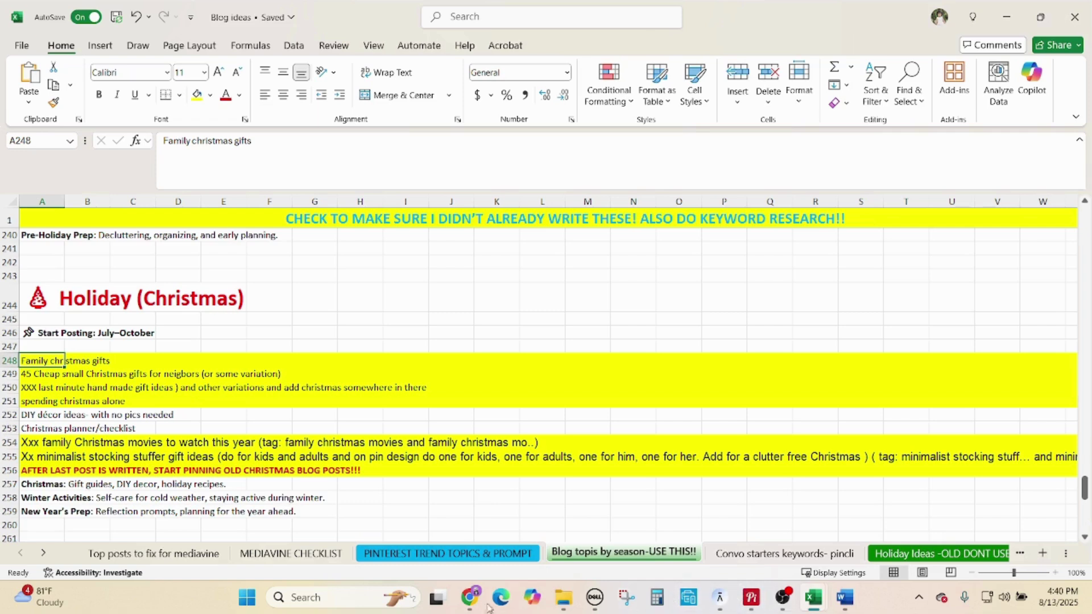
- Switch back to Chrome and look over the open ChatGPT, Google Search Console Sitemaps and new post pages
click(470, 597)
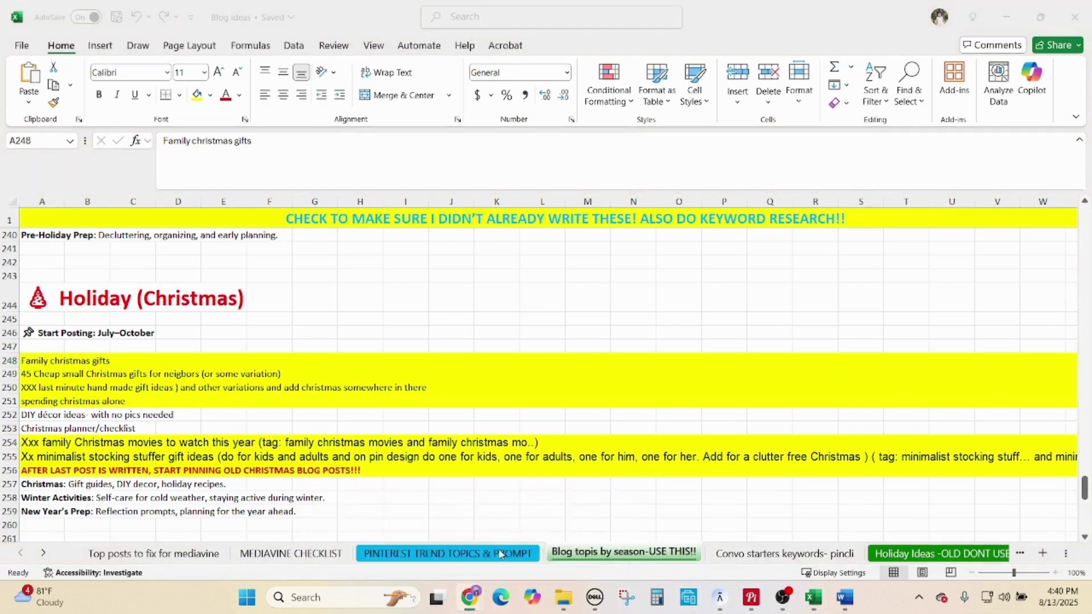
mouse_move(470, 594)
click(449, 560)
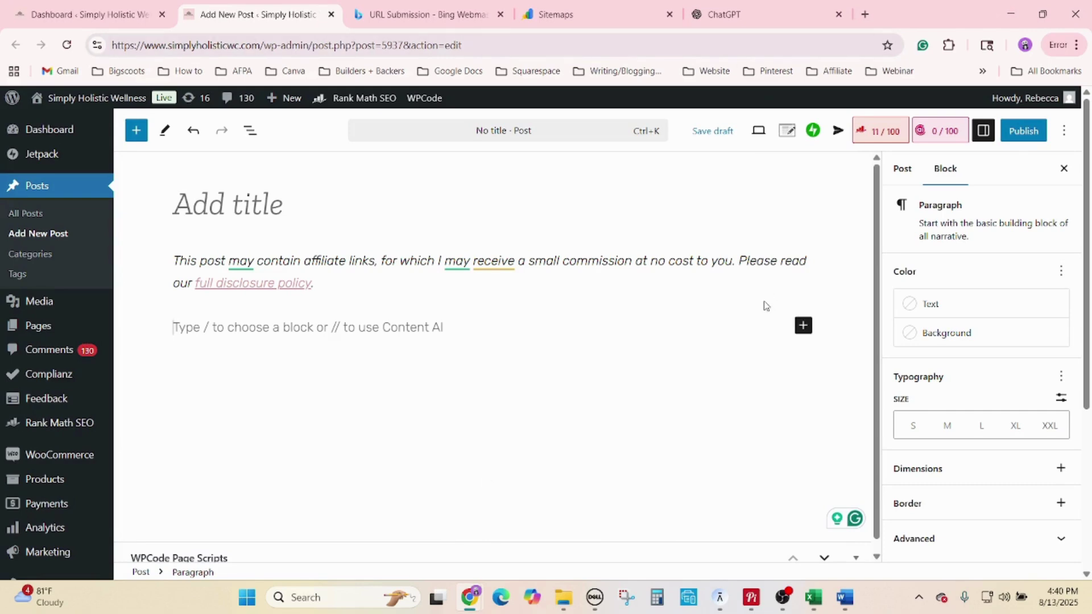
click(787, 5)
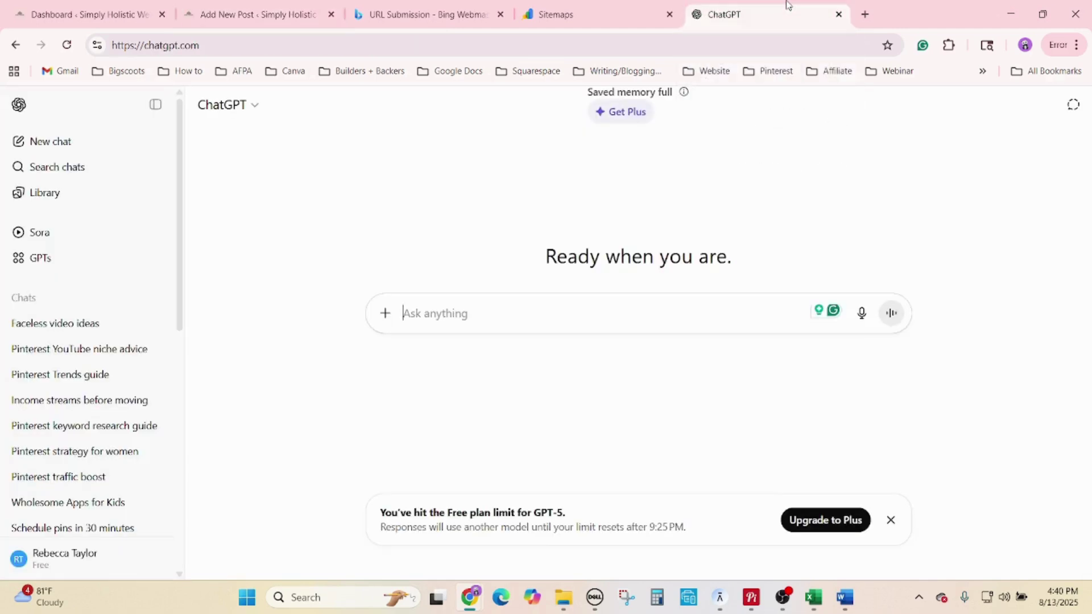
click(632, 7)
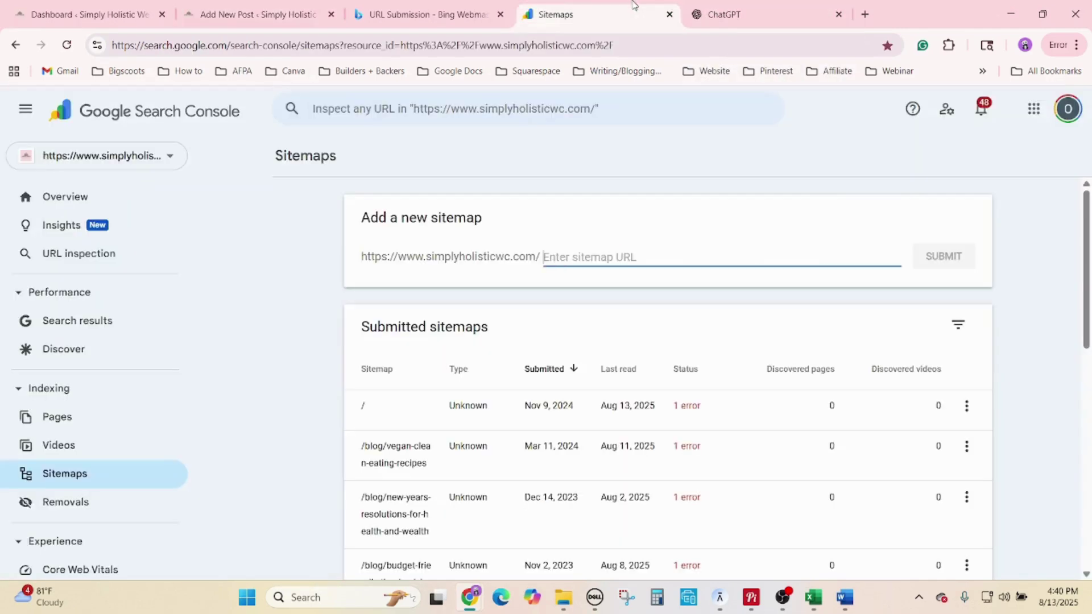
click(266, 9)
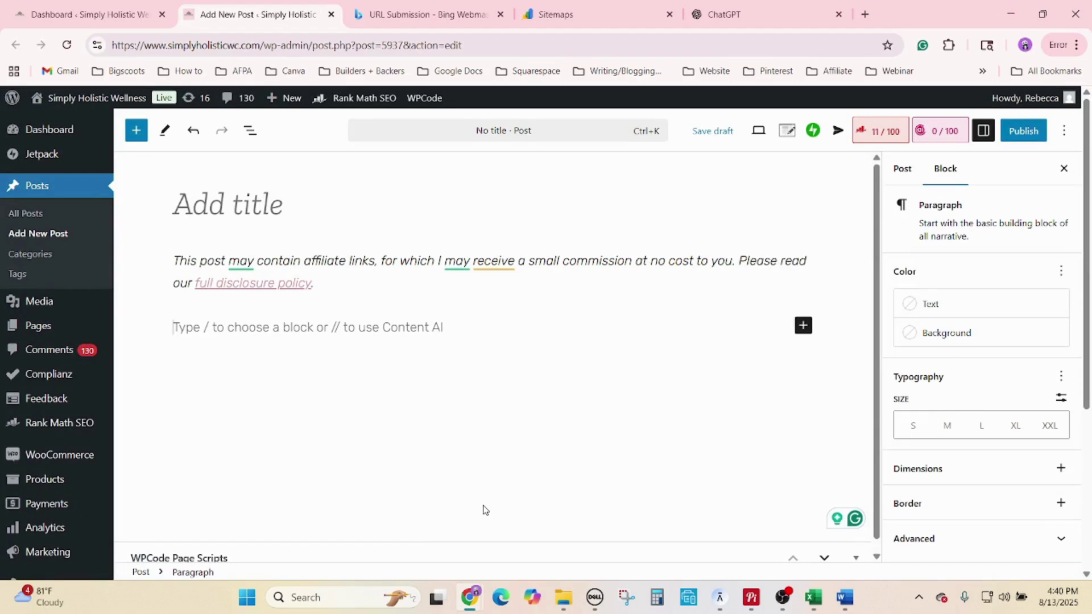
scroll(502, 523, down, 1)
scroll(507, 536, up, 1)
- Copy the original blog-writing prompt in cell A10 of the "PINTEREST TREND TOPICS & PROMPT" sheet in the Blog ideas Excel workbook
mouse_move(809, 596)
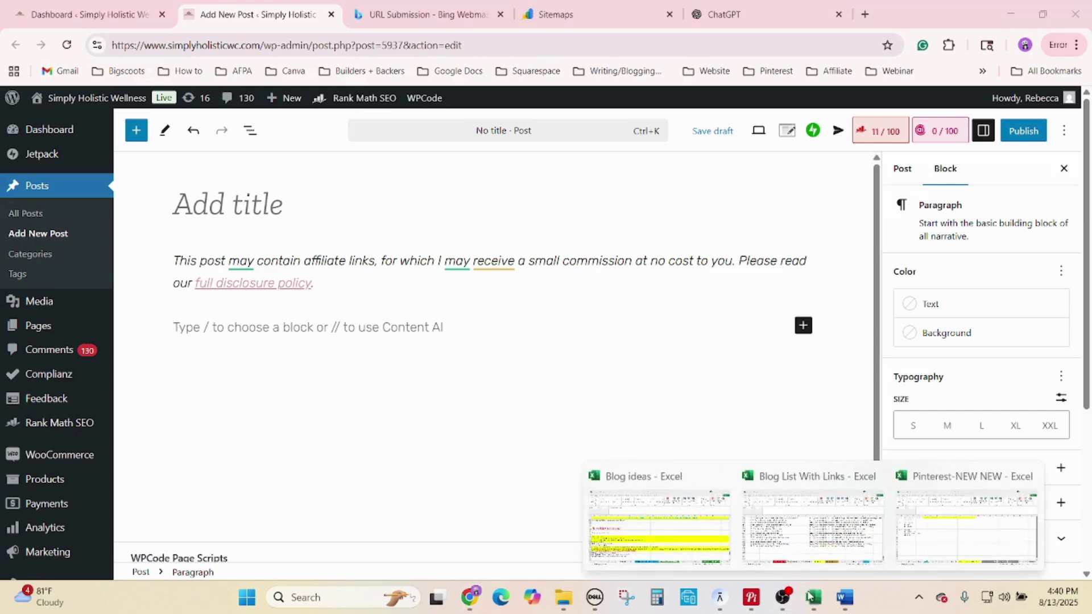
click(665, 534)
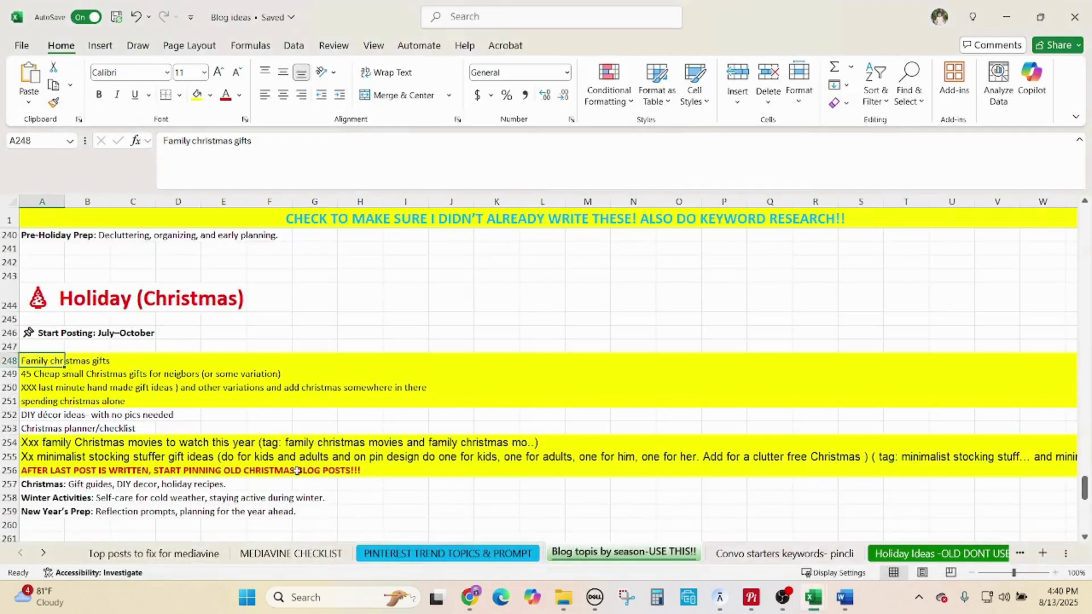
click(496, 388)
click(401, 554)
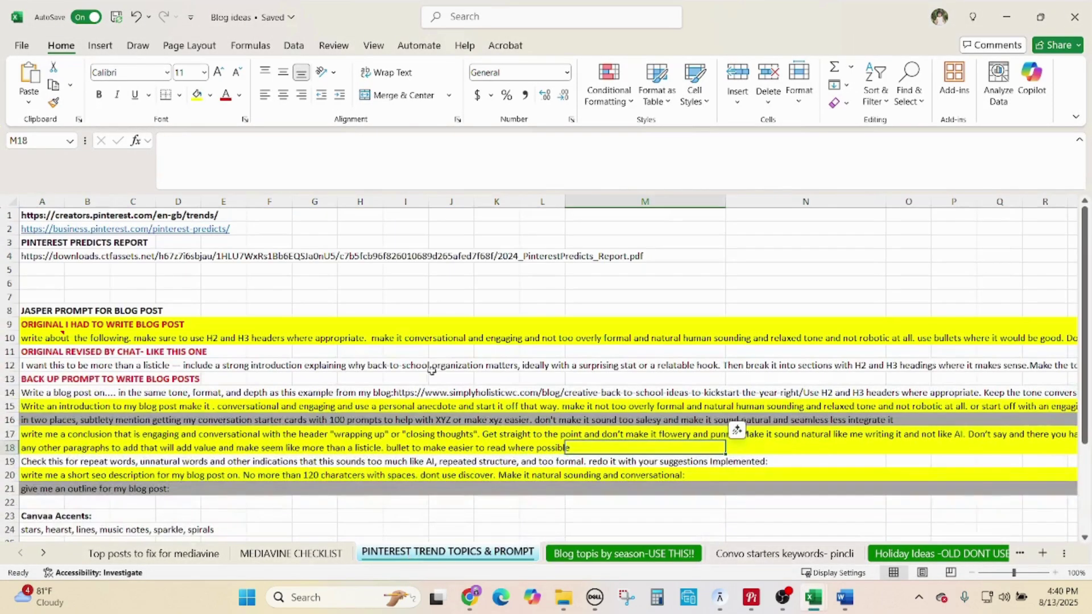
click(48, 339)
key(ctrl+c)
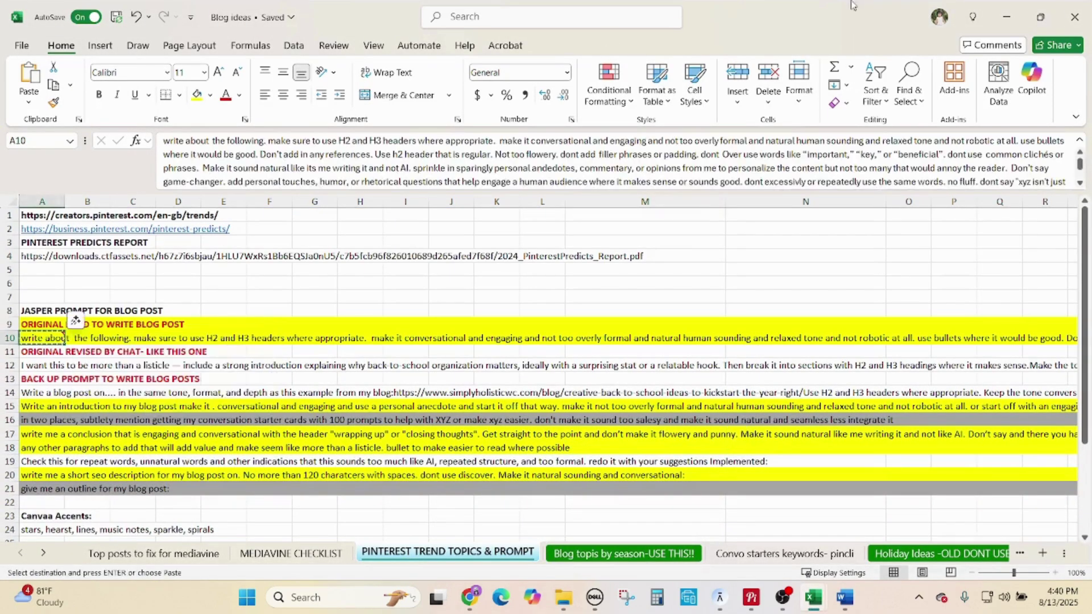
- Switch to ChatGPT in Chrome, paste the blog-writing prompt into the message and remove the attached image
click(1006, 17)
click(751, 14)
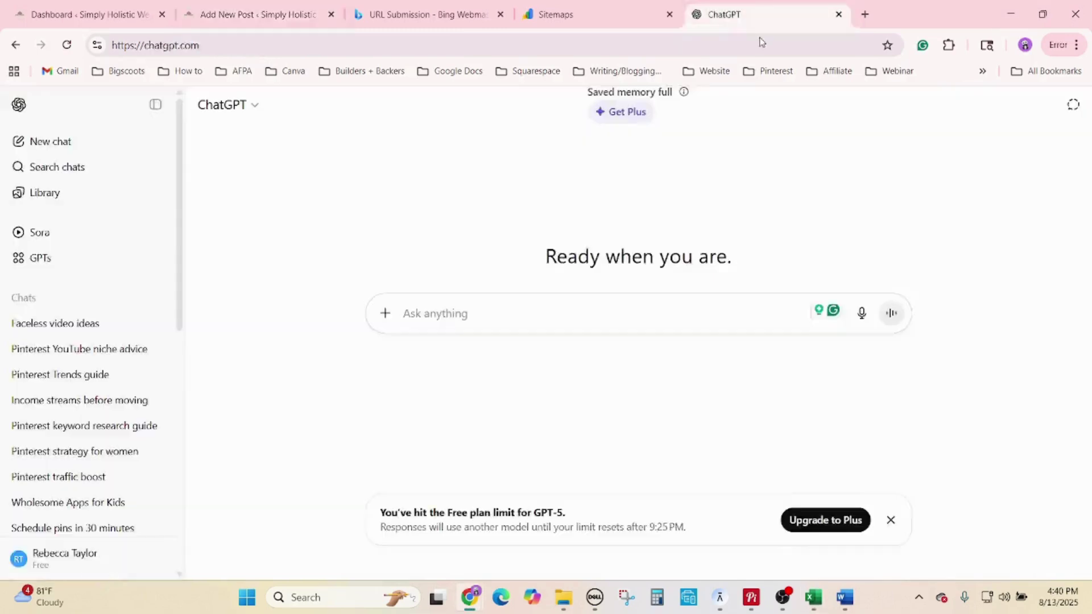
key(ctrl+v)
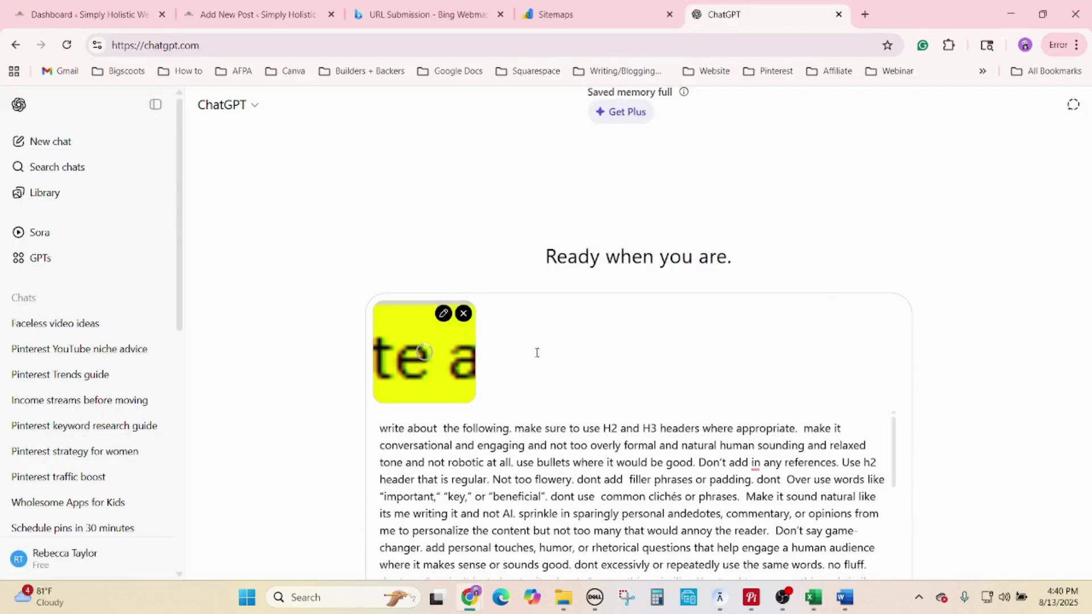
click(463, 314)
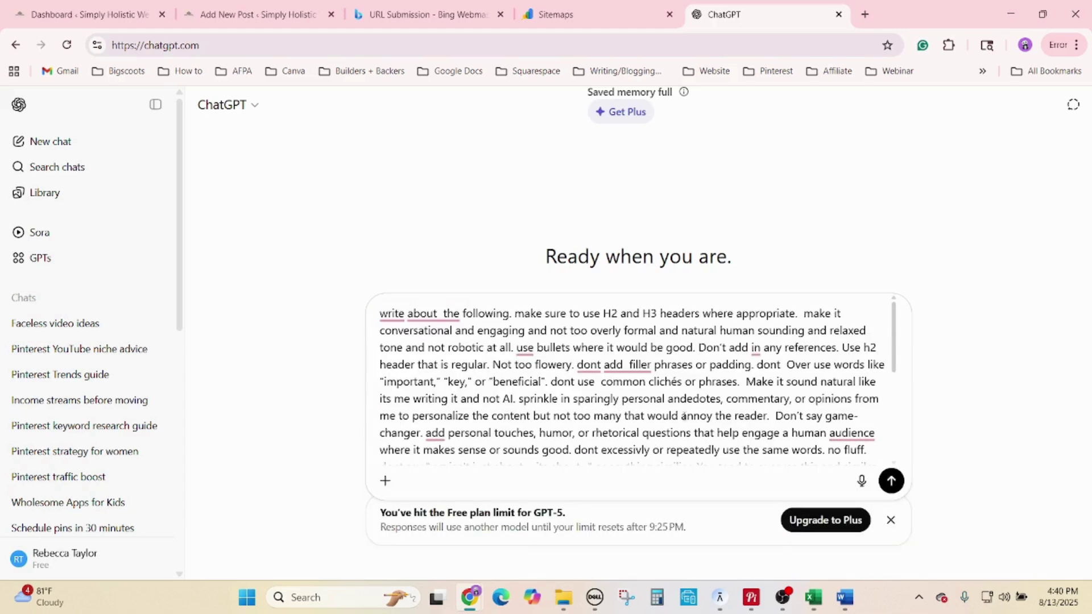
scroll(683, 416, down, 5)
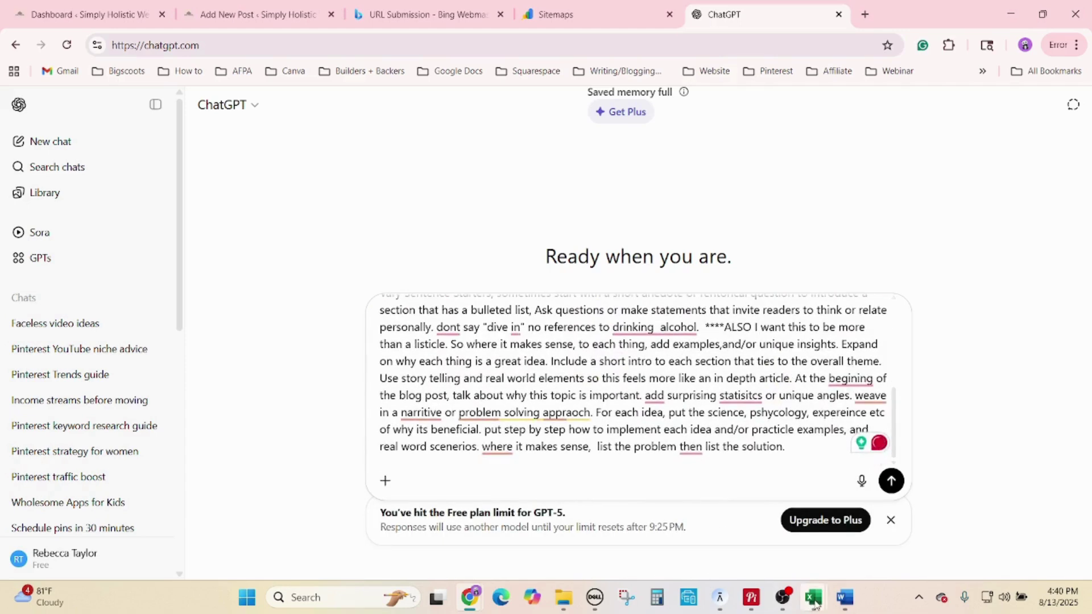
- Append the topic "Family christmas gifts" from cell A248 of the Excel seasonal topics sheet to the ChatGPT prompt and send it
mouse_move(814, 603)
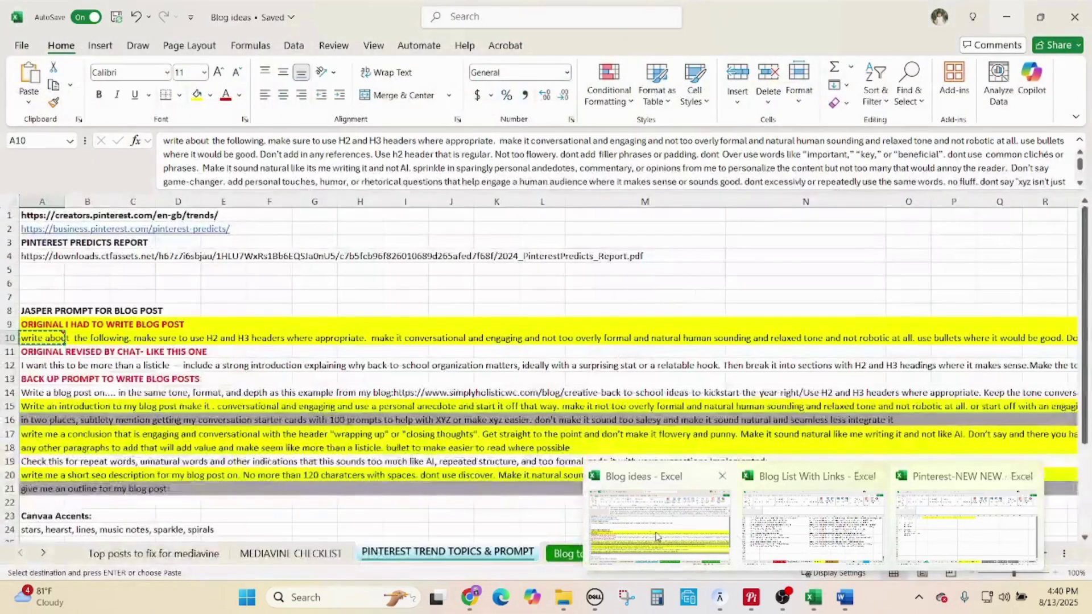
click(656, 536)
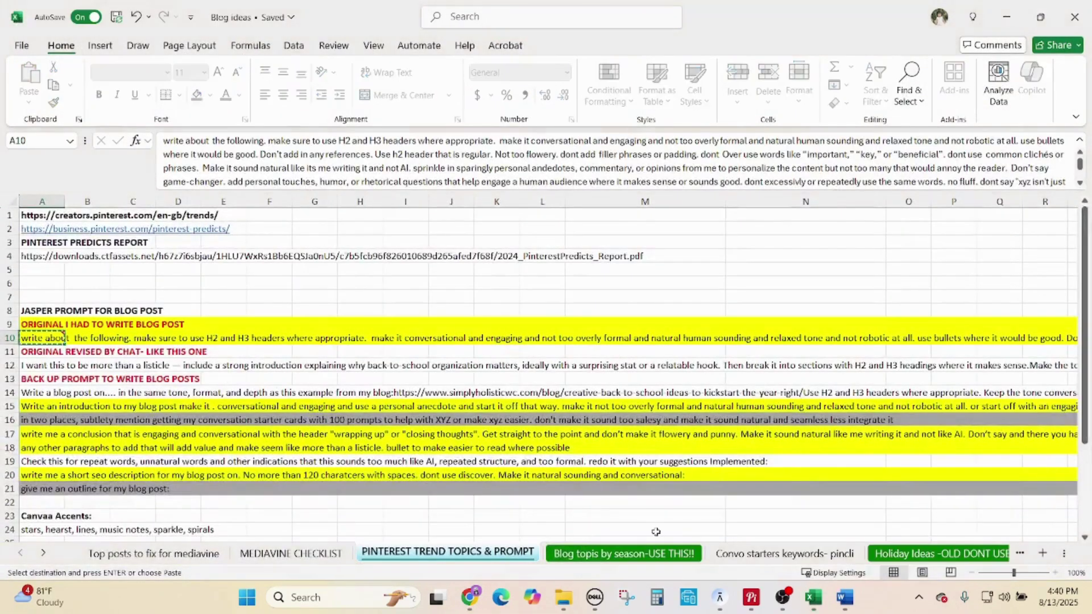
click(621, 551)
click(37, 362)
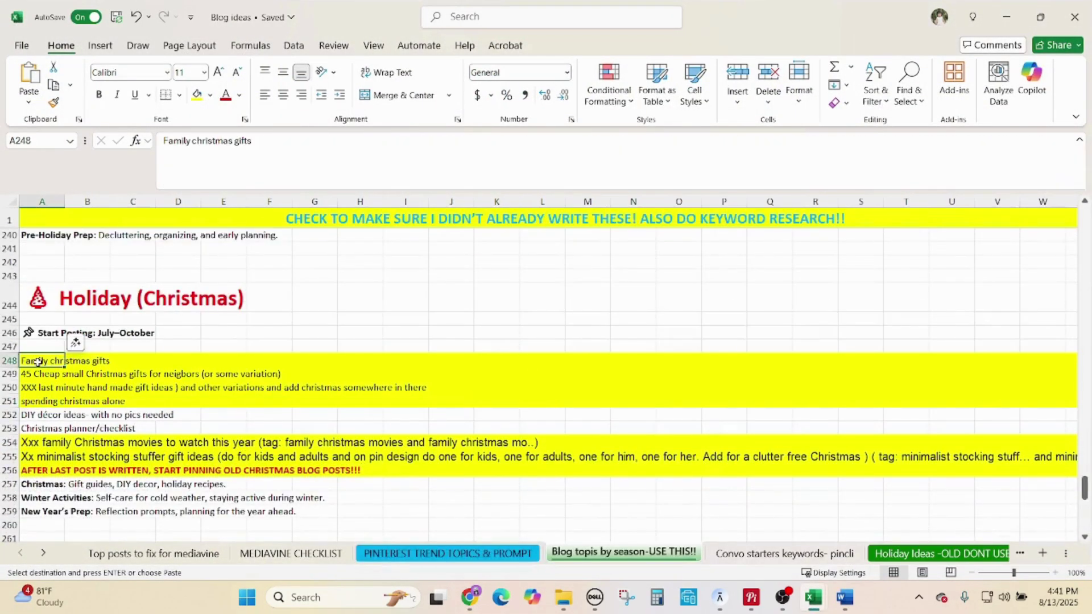
click(1005, 17)
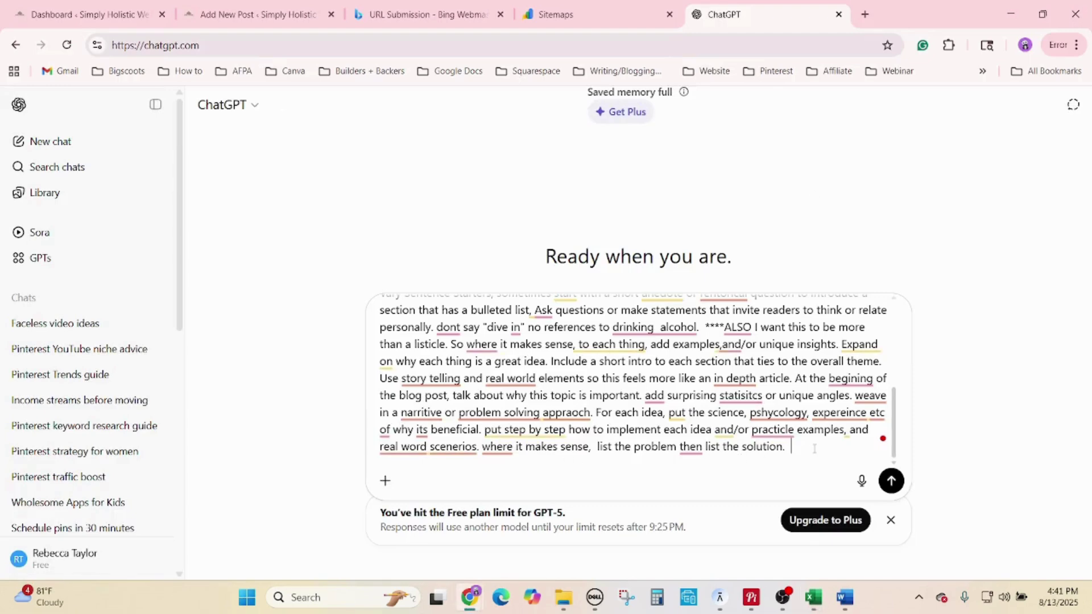
key(ctrl+v)
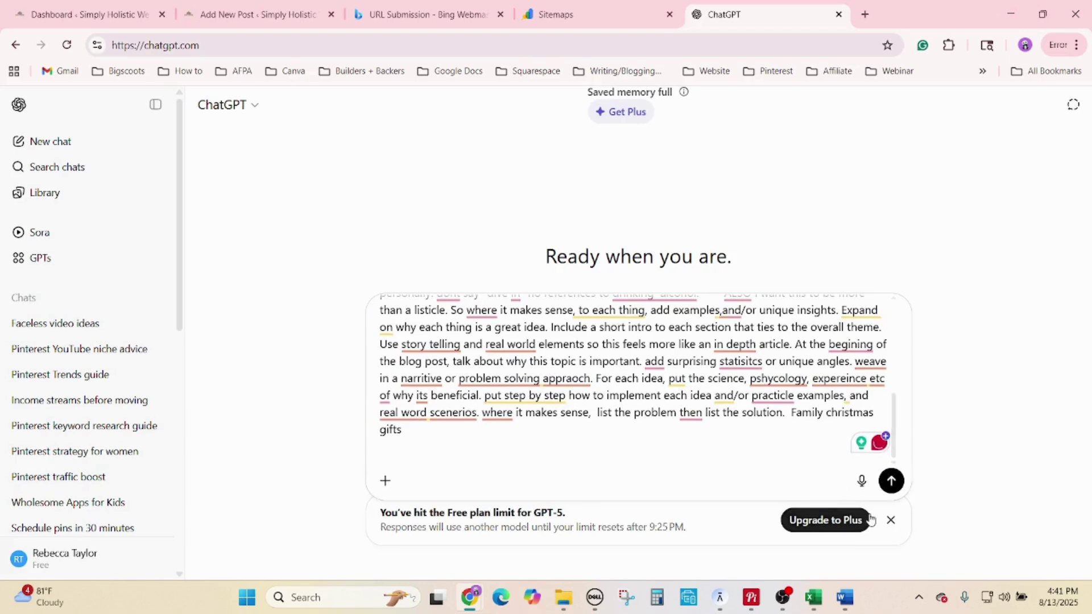
click(891, 520)
click(895, 487)
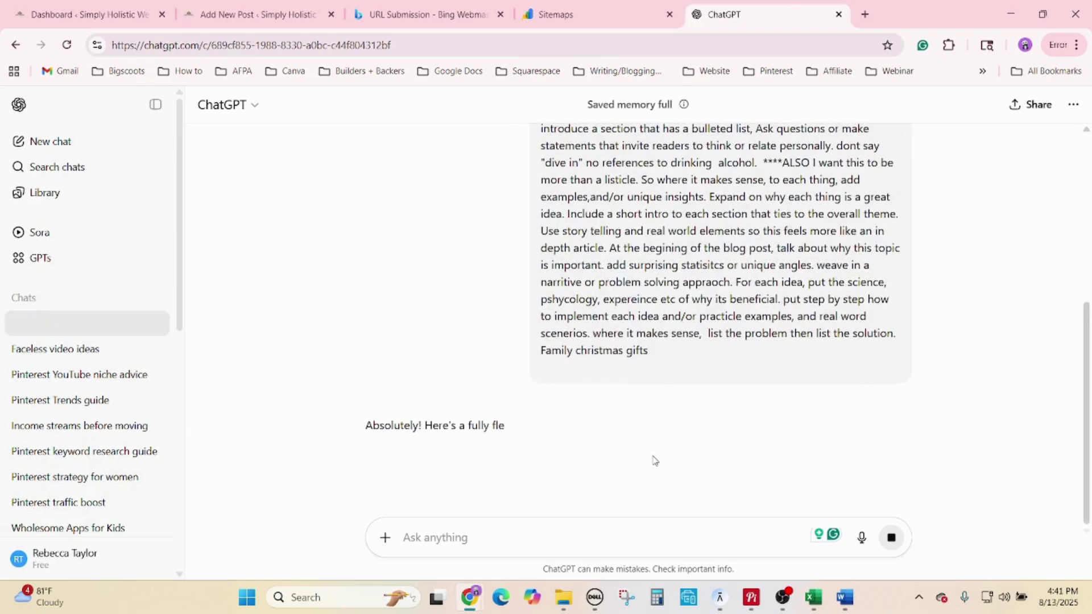
- Switch to the Published folder in File Explorer and create a new Microsoft Word document there
mouse_move(572, 603)
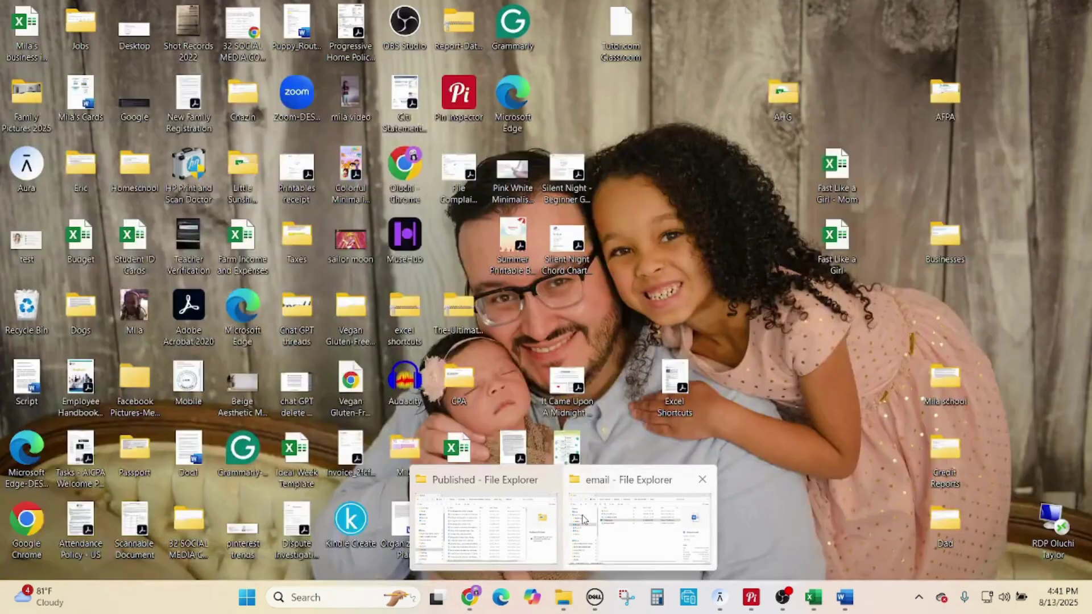
click(541, 529)
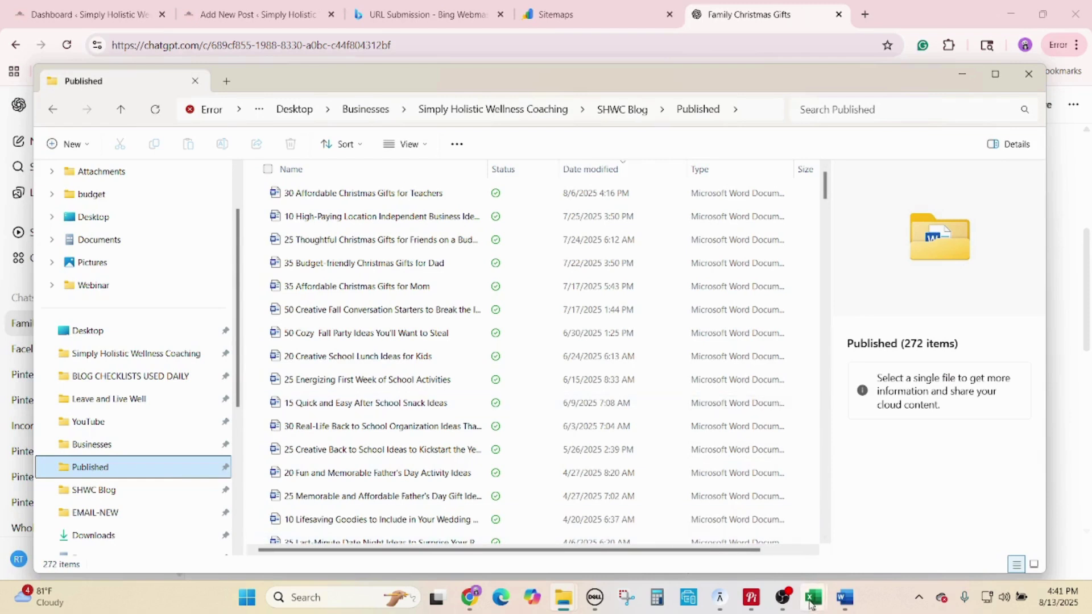
right_click(533, 269)
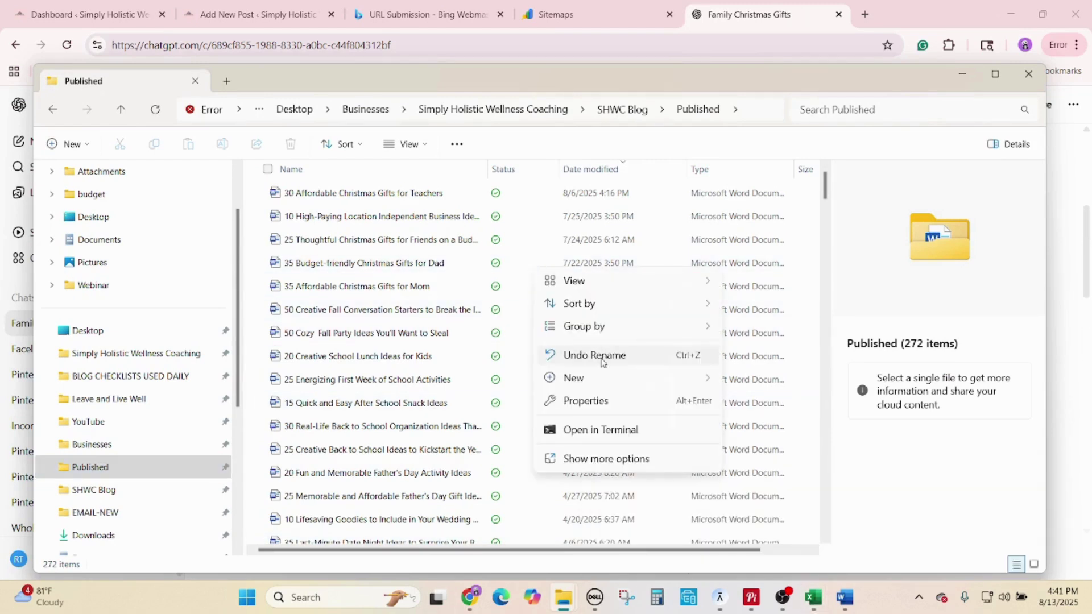
mouse_move(606, 377)
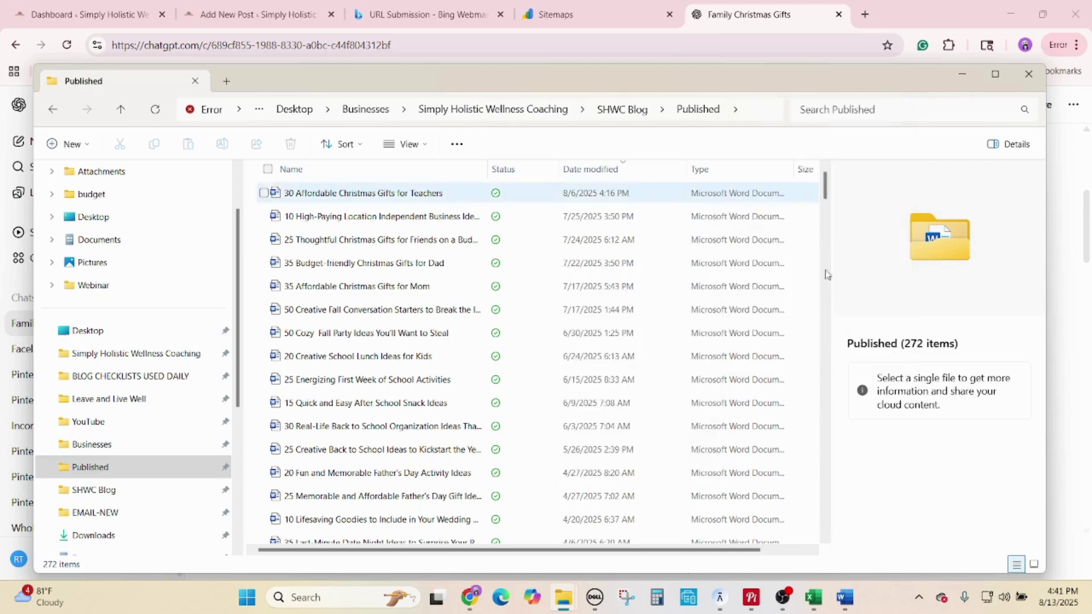
click(807, 193)
- Name the new Word document "Family CHristmas Gifts"
key(BackSpace)
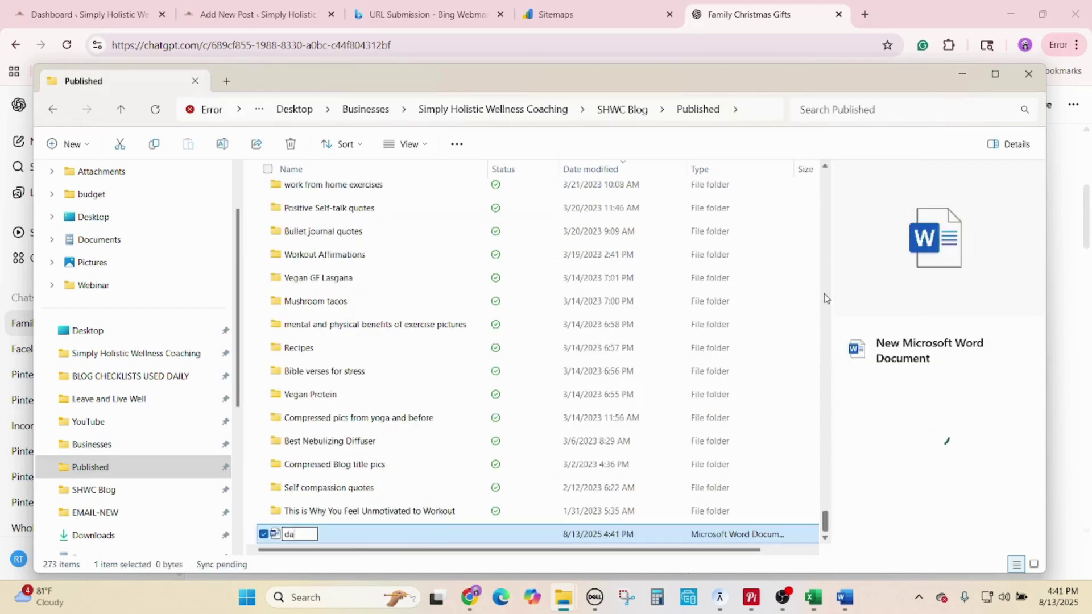
text(Family Chr)
key(BackSpace)
key(BackSpace)
key(BackSpace)
key(BackSpace)
key(BackSpace)
key(BackSpace)
key(BackSpace)
key(BackSpace)
key(BackSpace)
key(BackSpace)
text(FA)
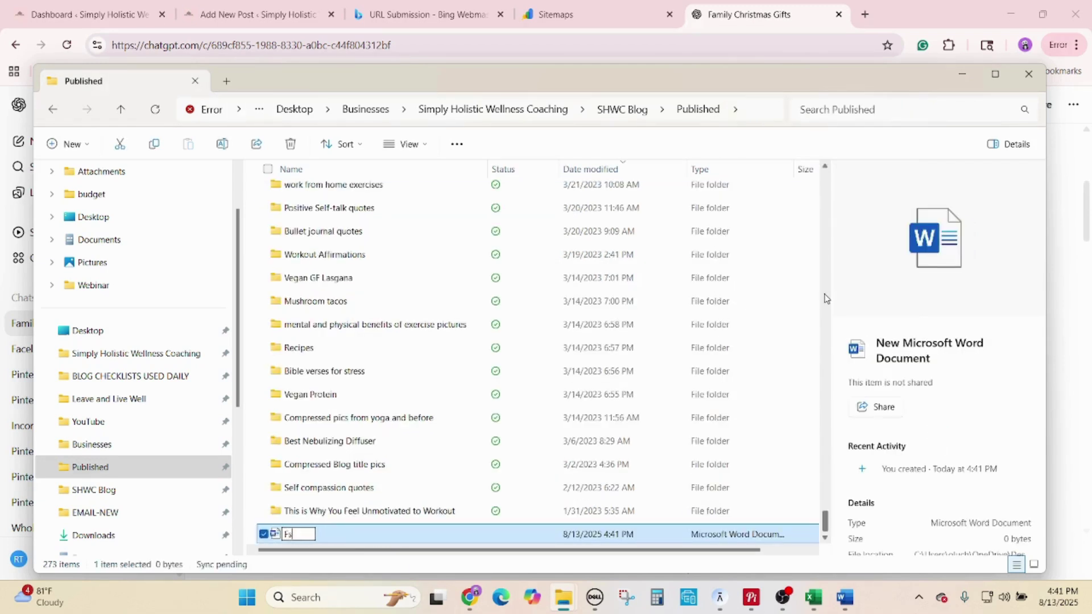
text(MIL)
key(BackSpace)
key(BackSpace)
key(BackSpace)
key(BackSpace)
text(amily CHristmas Gifts)
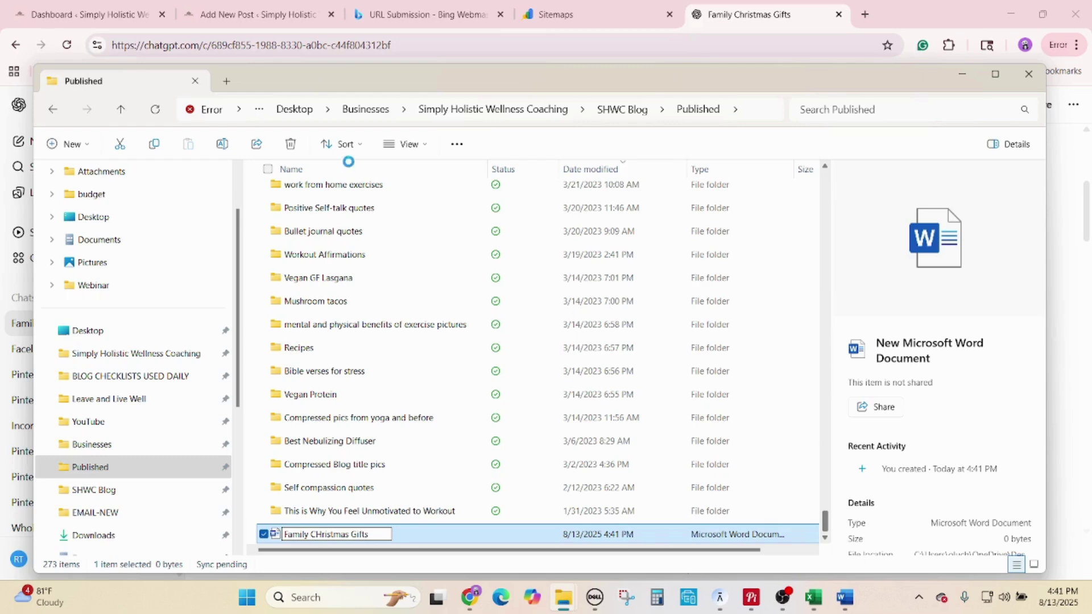
key(Return)
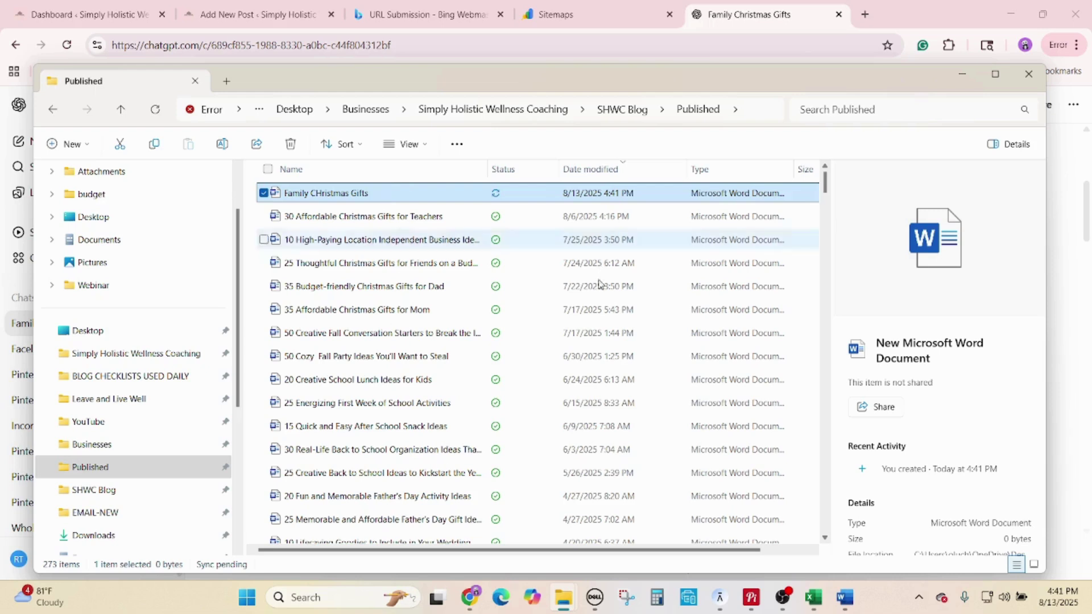
- Switch to ChatGPT in Chrome and read through the generated Family Christmas Gifts blog draft and its gift sections
click(739, 18)
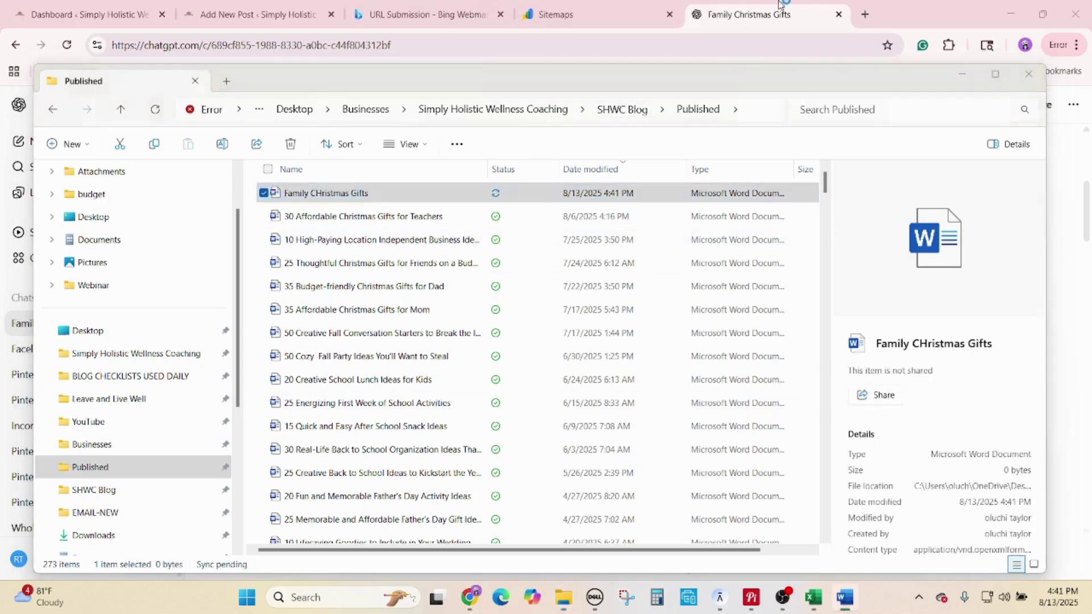
scroll(638, 489, up, 1)
scroll(620, 352, down, 9)
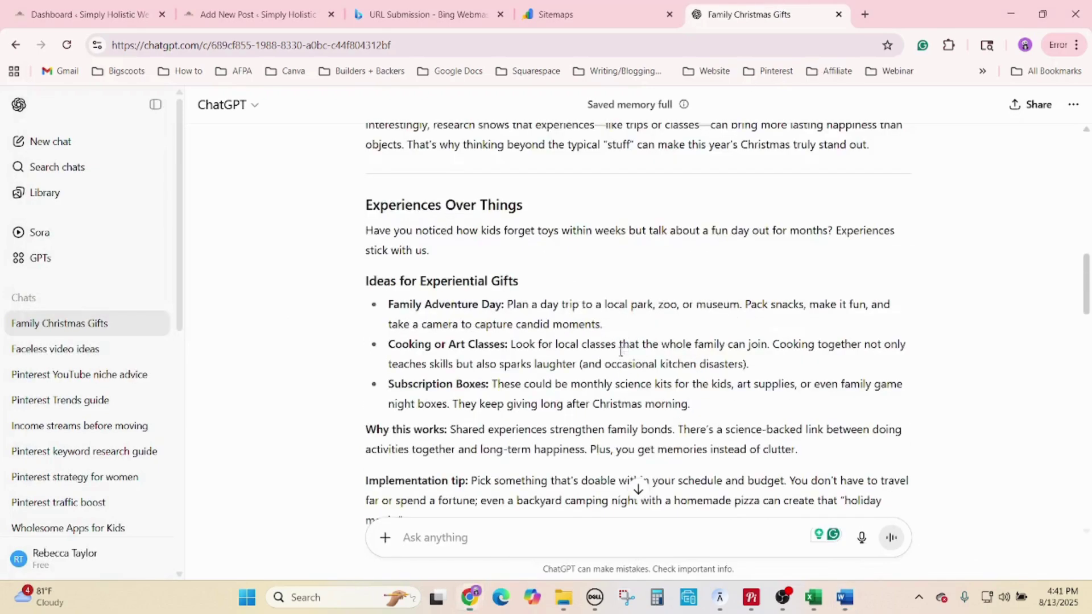
scroll(626, 360, up, 1)
scroll(628, 366, down, 10)
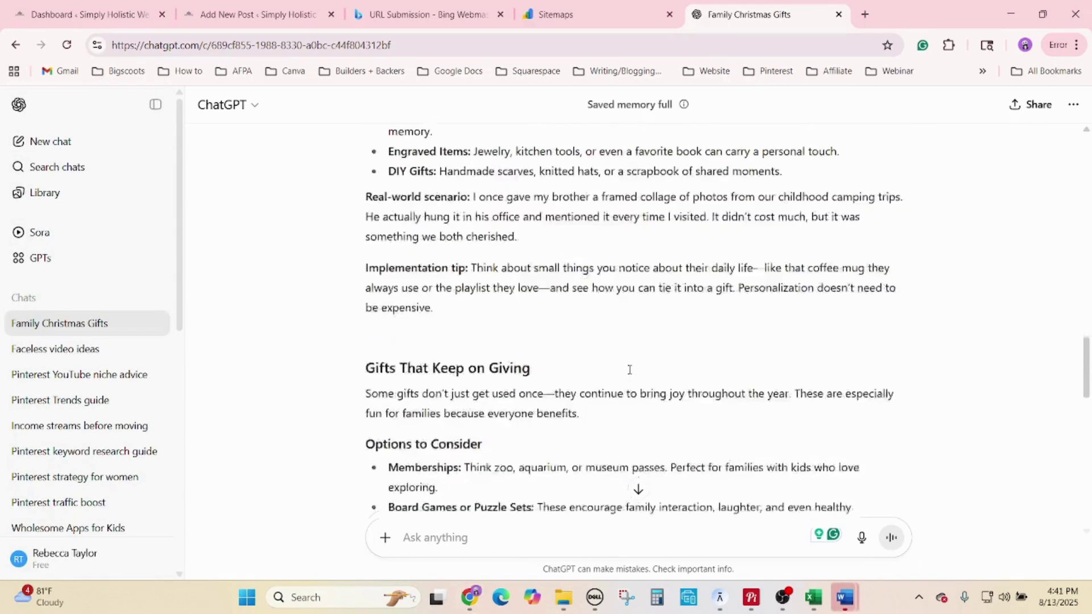
scroll(630, 370, down, 5)
scroll(630, 370, up, 12)
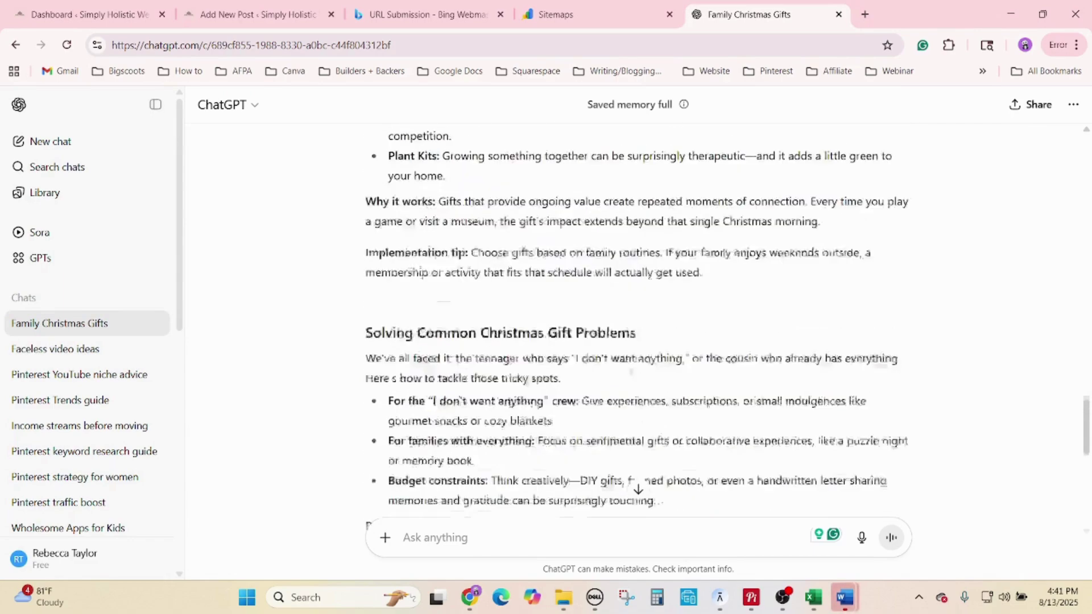
scroll(630, 370, up, 12)
scroll(632, 386, down, 5)
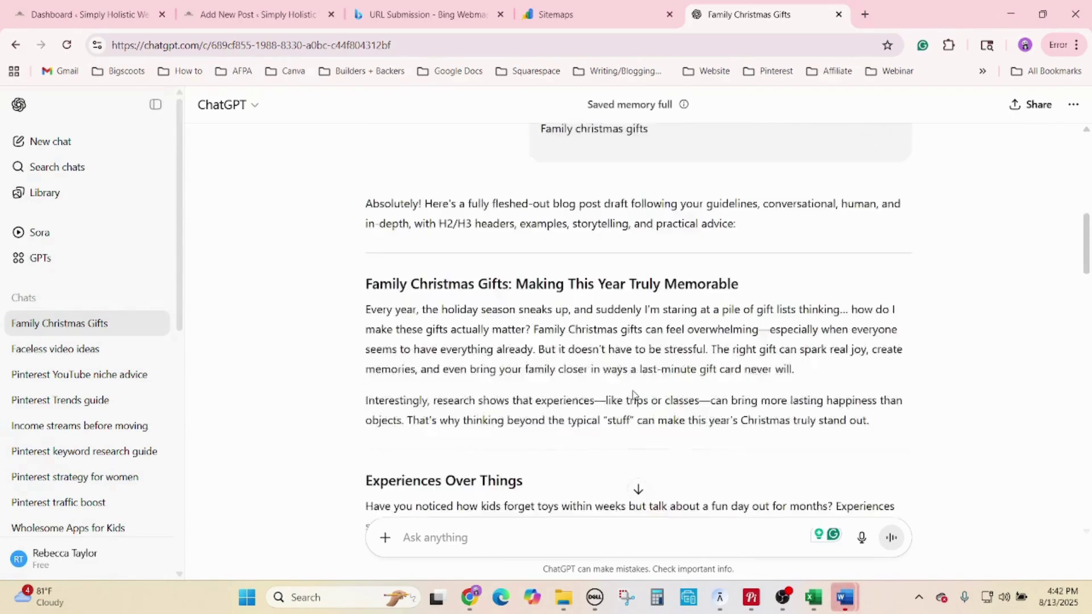
scroll(637, 394, down, 3)
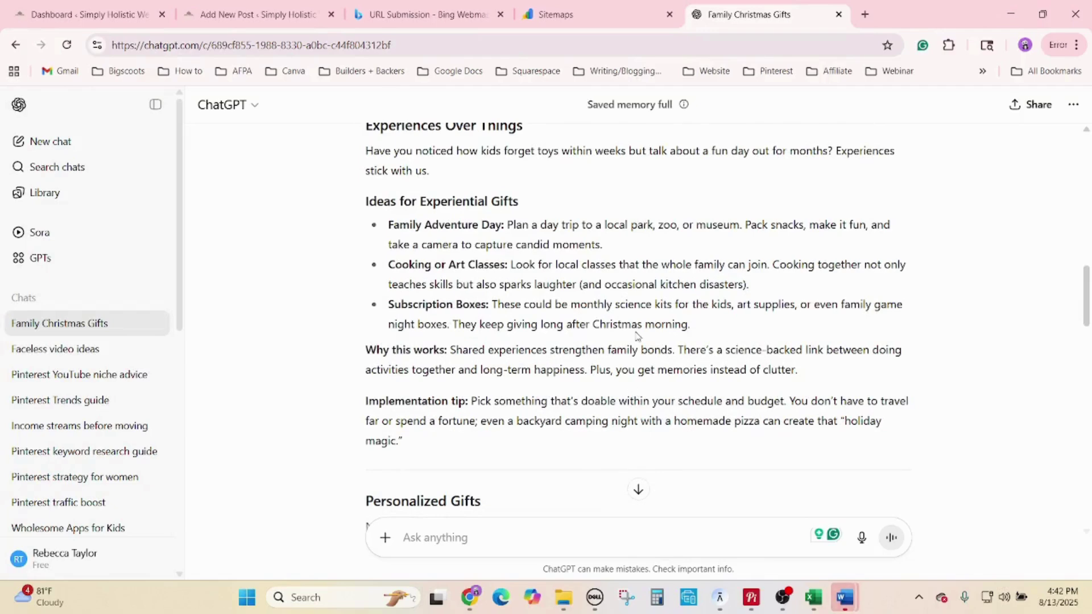
scroll(688, 352, up, 5)
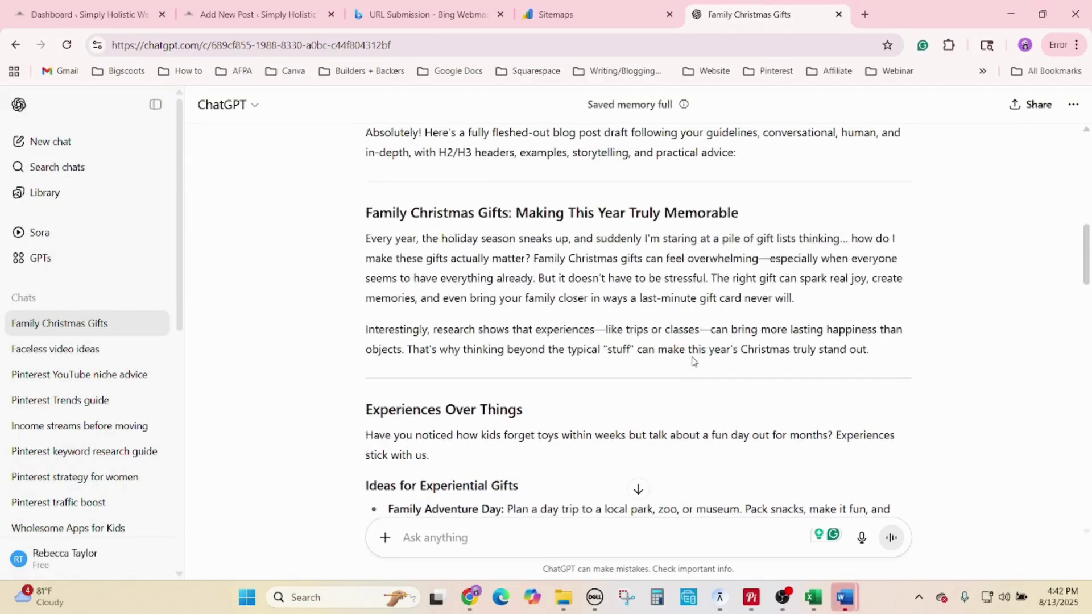
scroll(693, 362, down, 3)
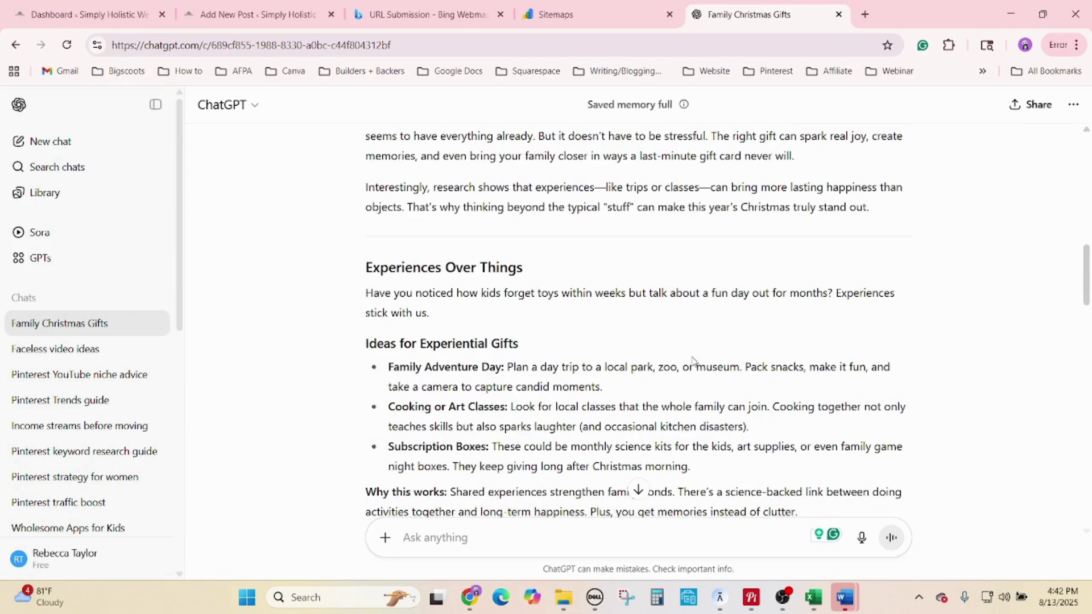
scroll(692, 361, down, 5)
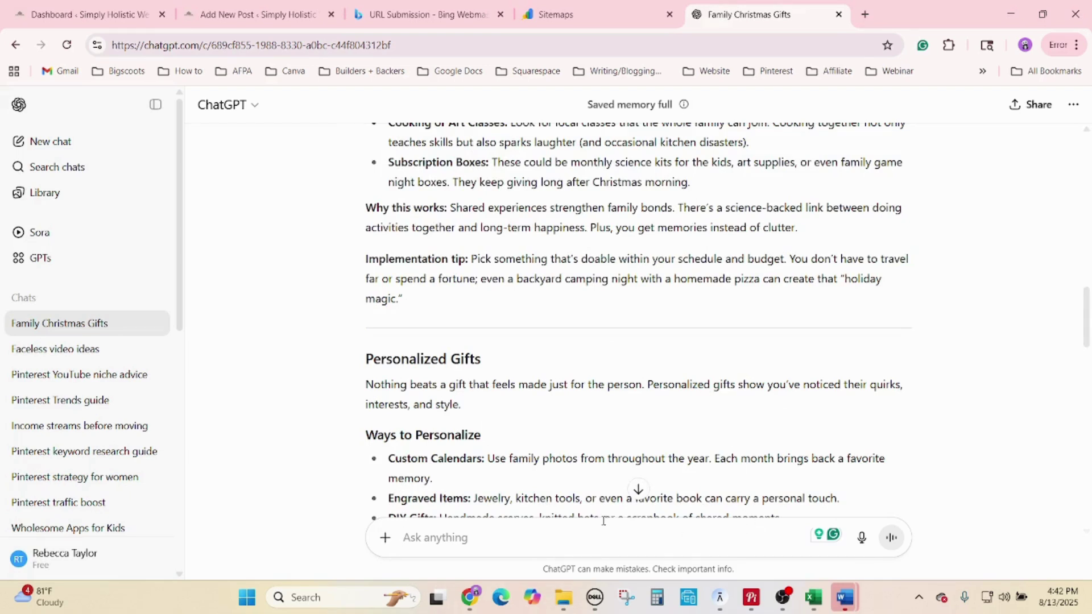
- Ask ChatGPT for gifts for different members of the family, with about 10 gift ideas for each type of family member
text(Give me)
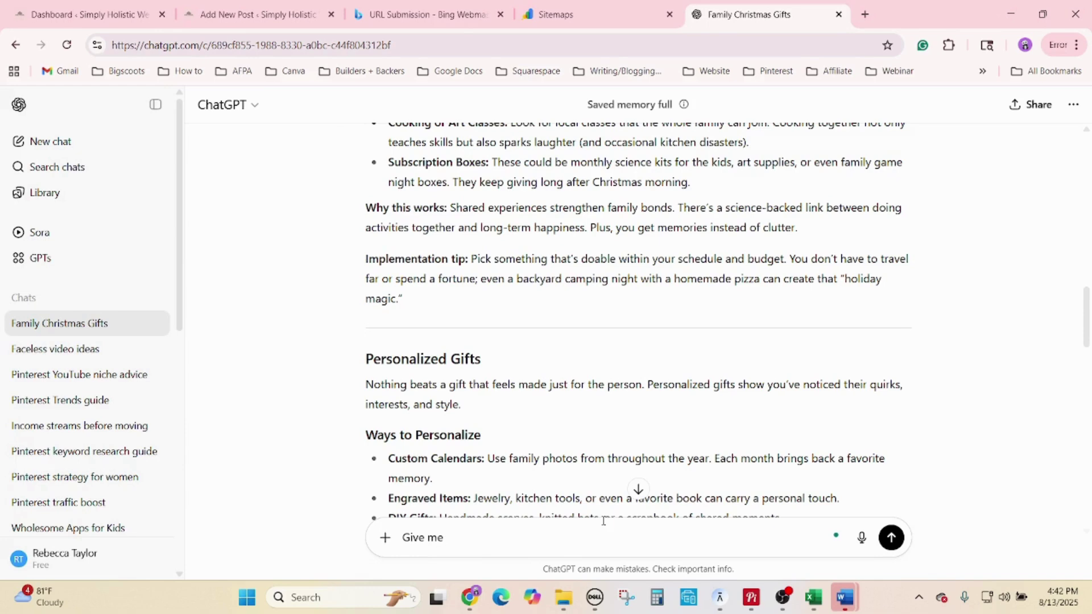
text(mgifts for diff members of the )
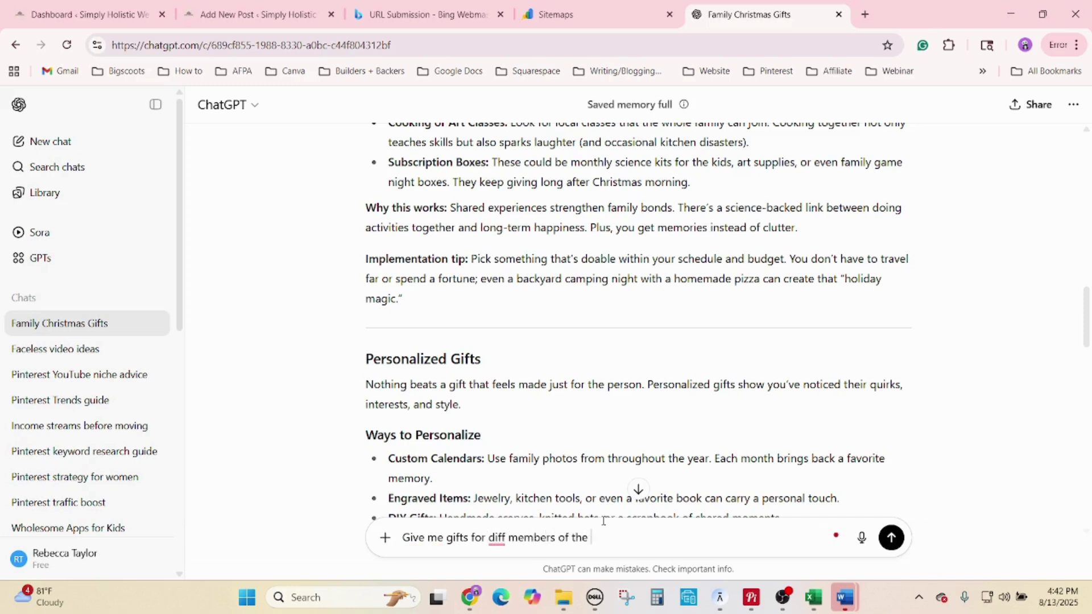
text(family . give me about 10 gi)
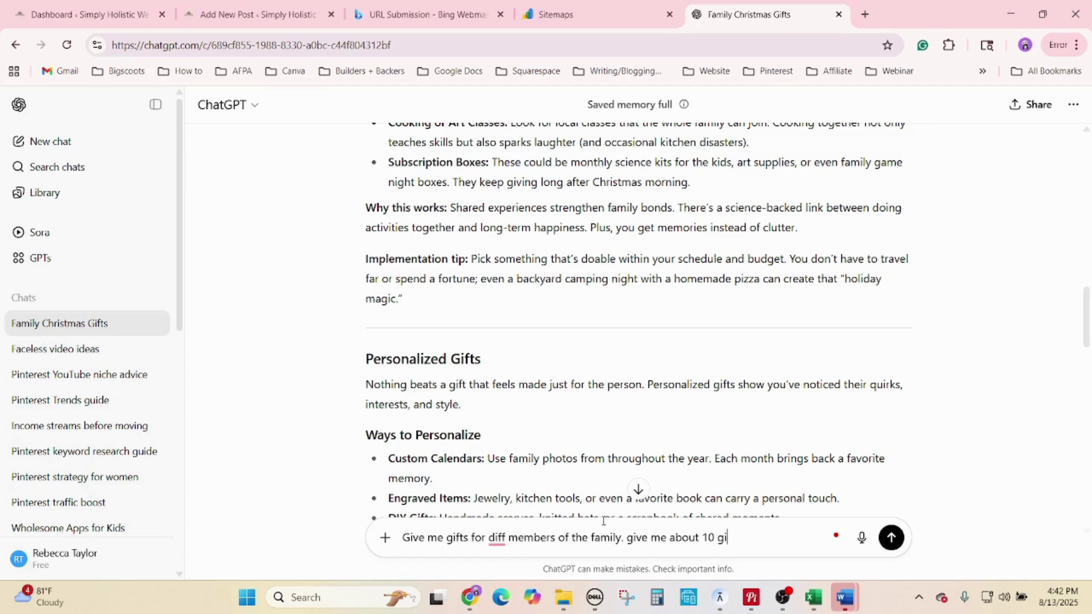
text(ft ideas for each type)
text(of )
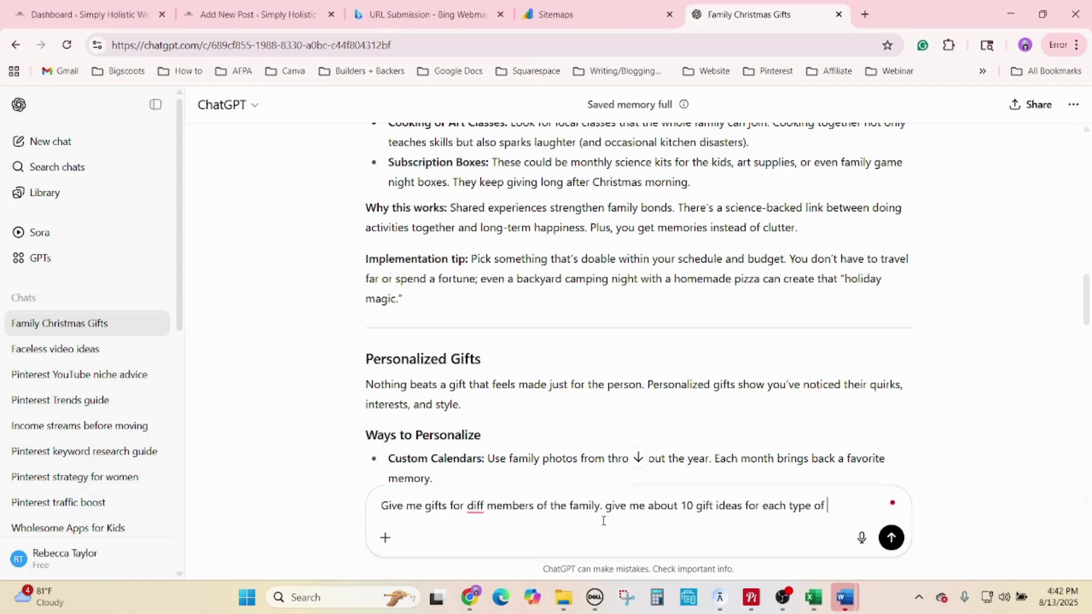
text(family mem)
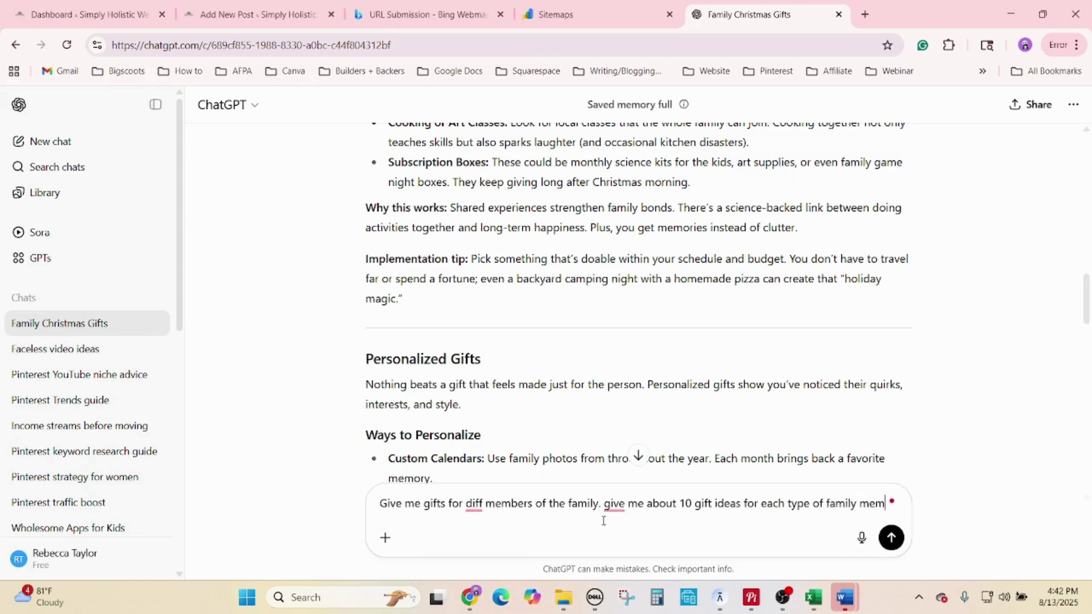
text(ber.)
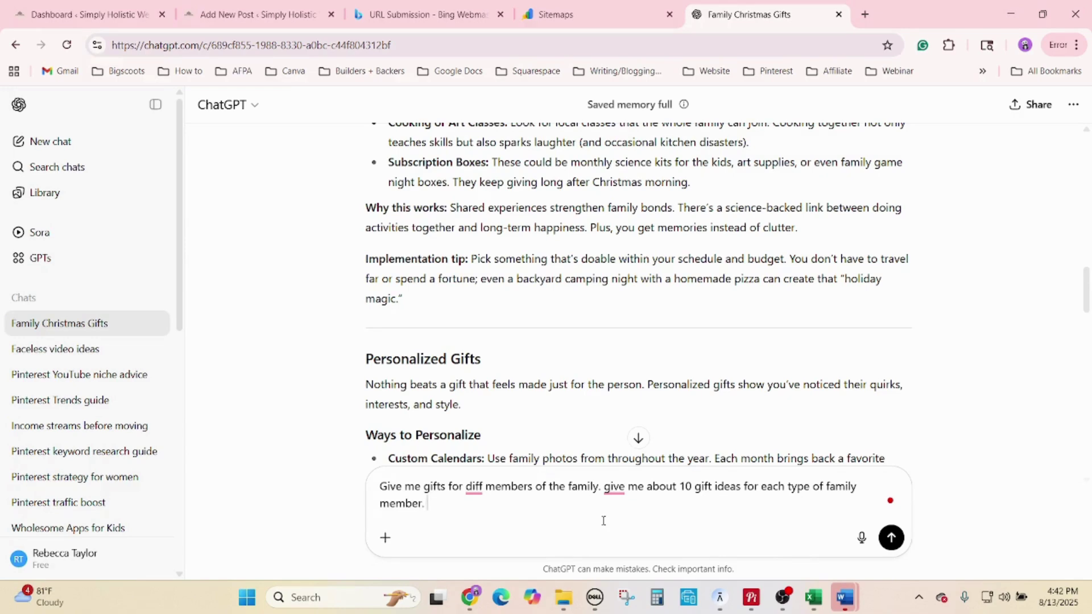
key(Return)
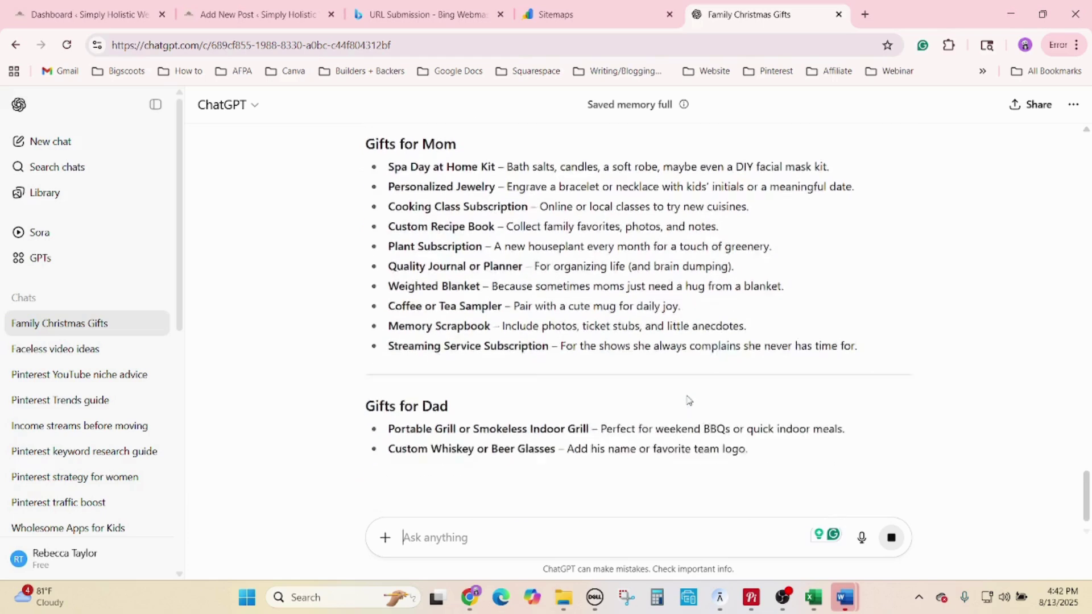
- Check the gift lists as they are generated and ask ChatGPT to make them into a blog post
scroll(690, 400, up, 5)
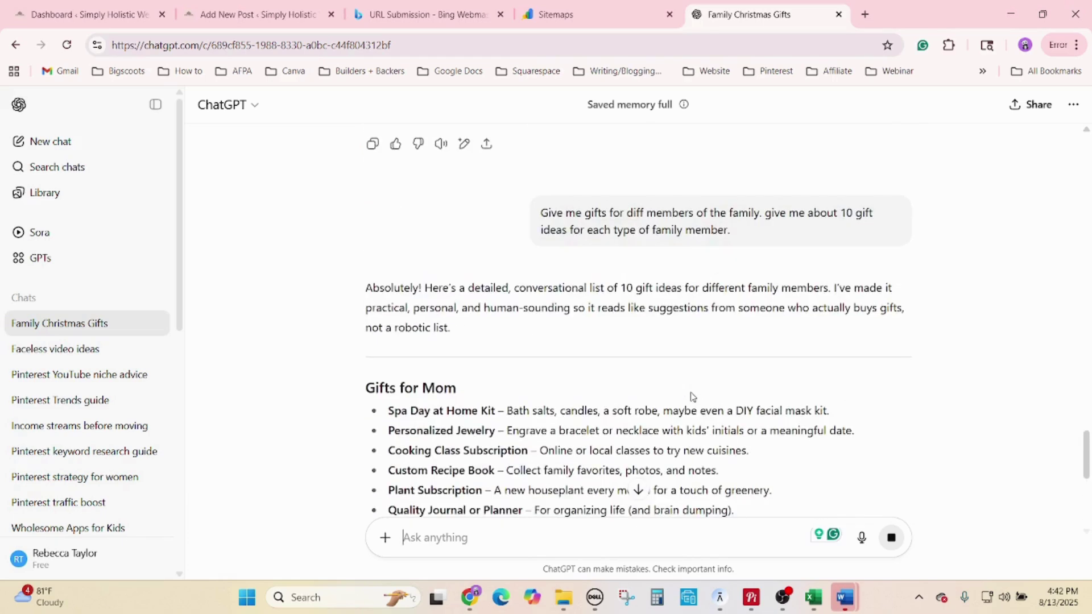
click(638, 490)
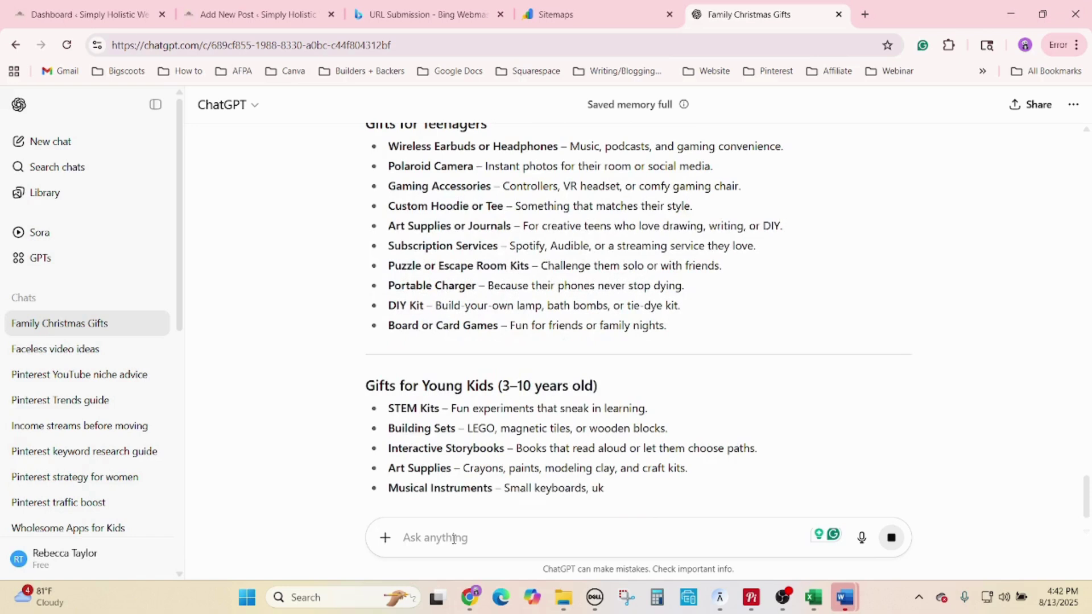
text(ake this into)
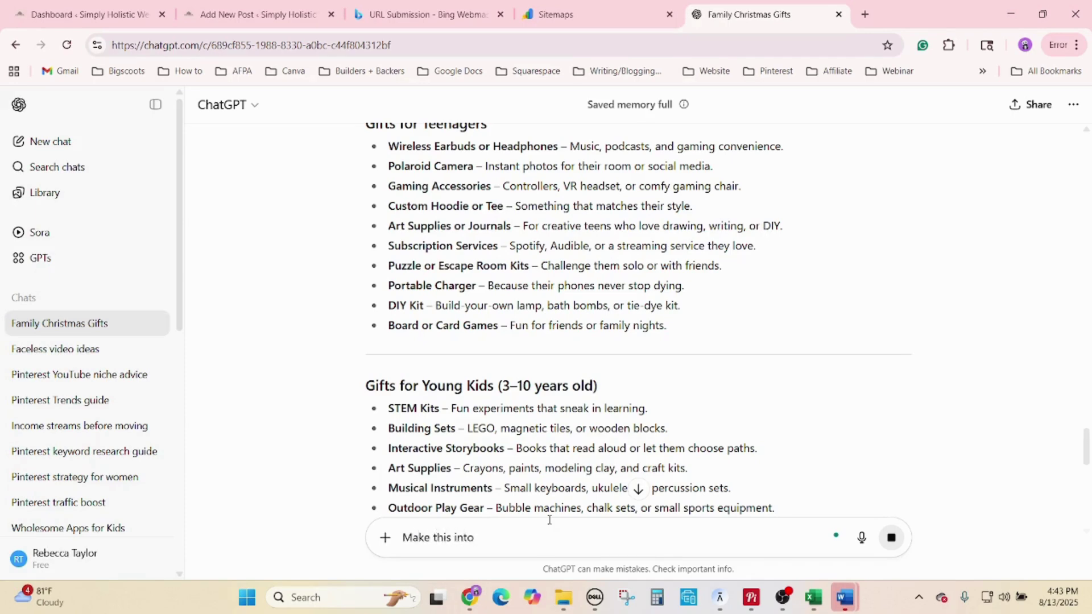
text(post)
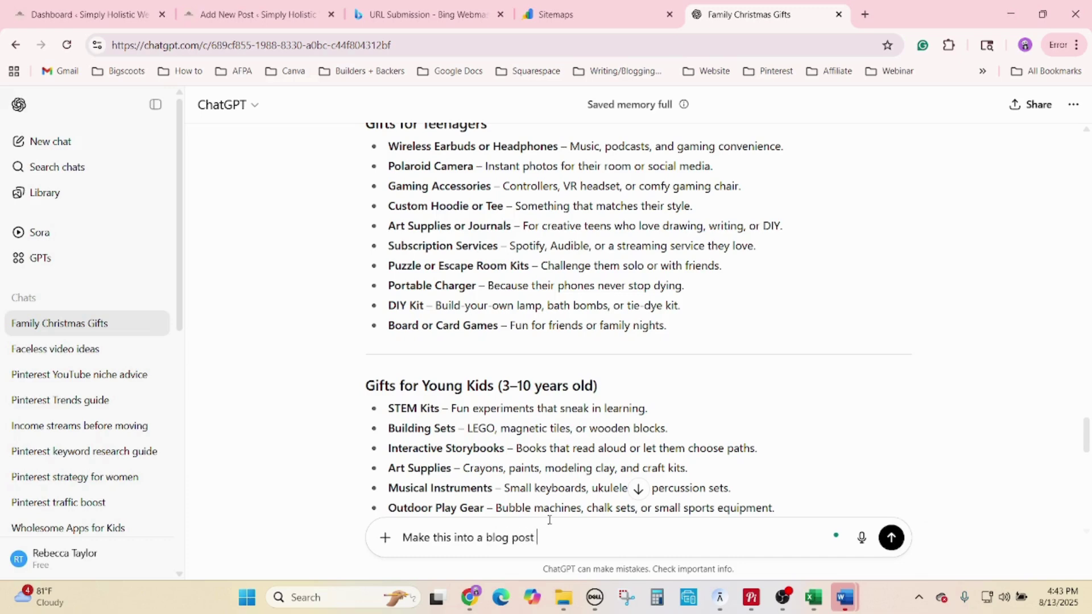
key(Return)
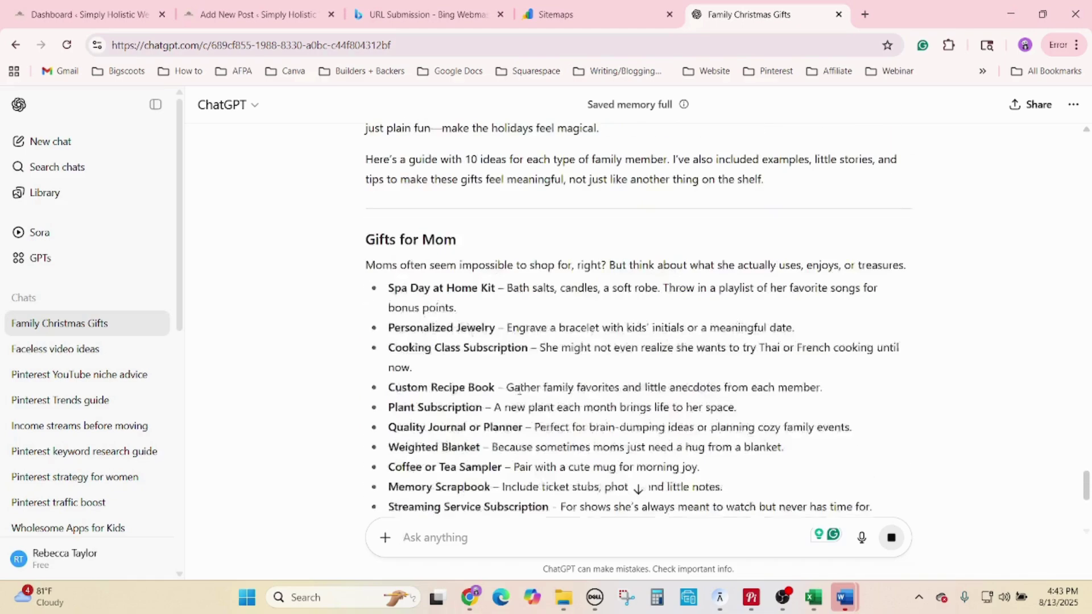
- Review the full gift guide post, copy ChatGPT's response and paste it into the Family CHristmas Gifts document in Word
scroll(519, 390, up, 1)
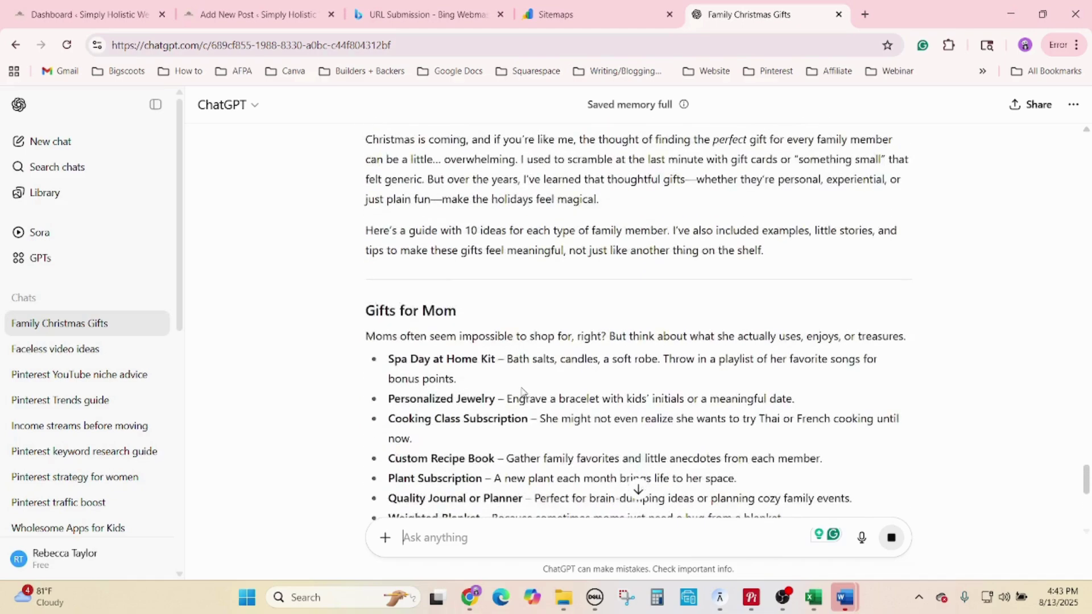
scroll(523, 393, down, 5)
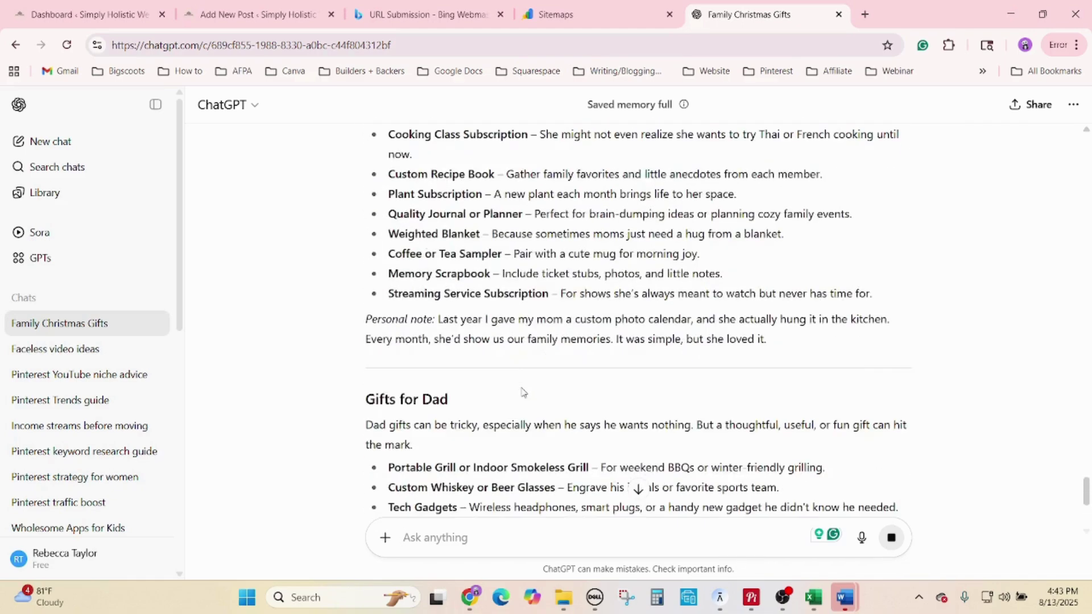
scroll(522, 391, down, 8)
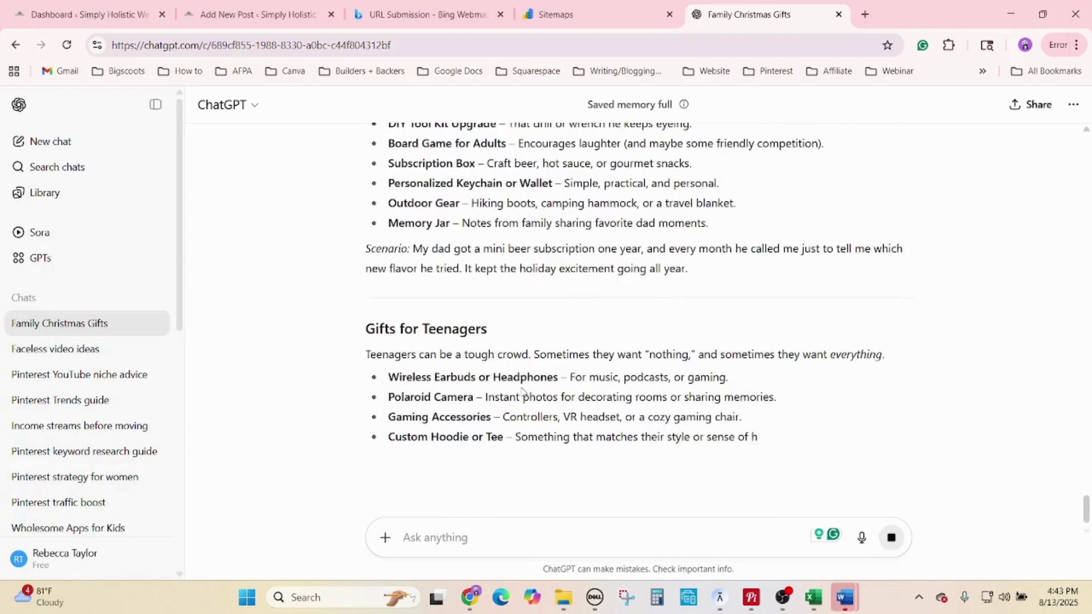
scroll(522, 390, down, 3)
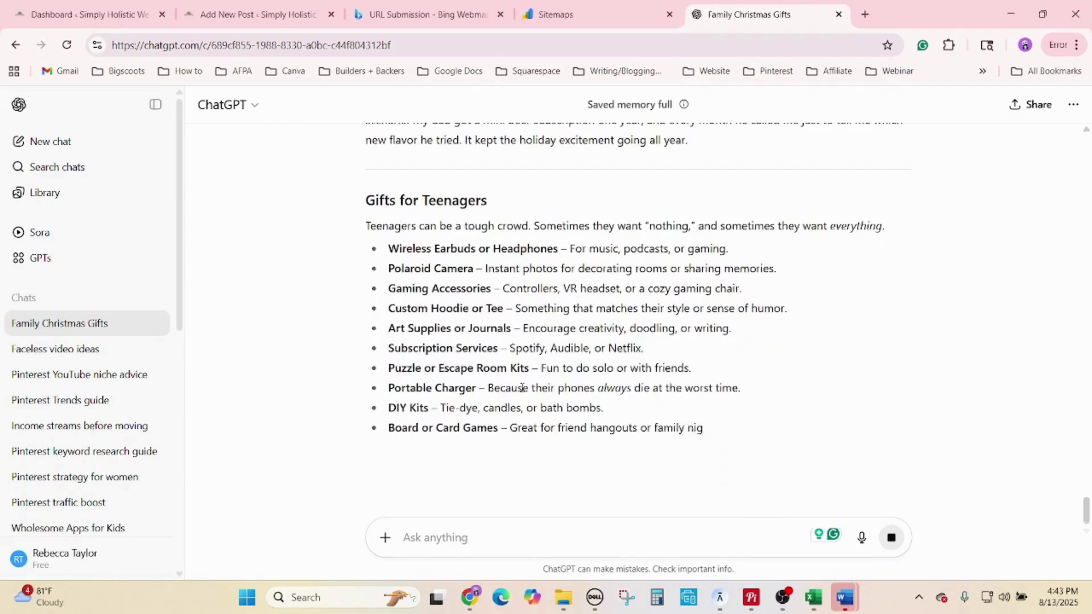
scroll(522, 390, down, 3)
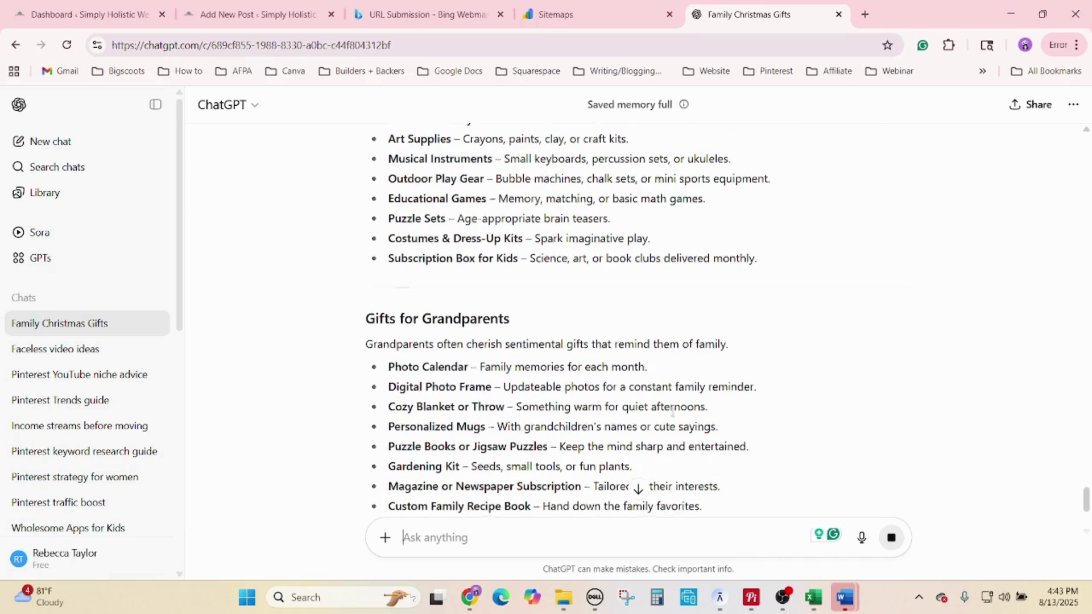
scroll(672, 417, down, 3)
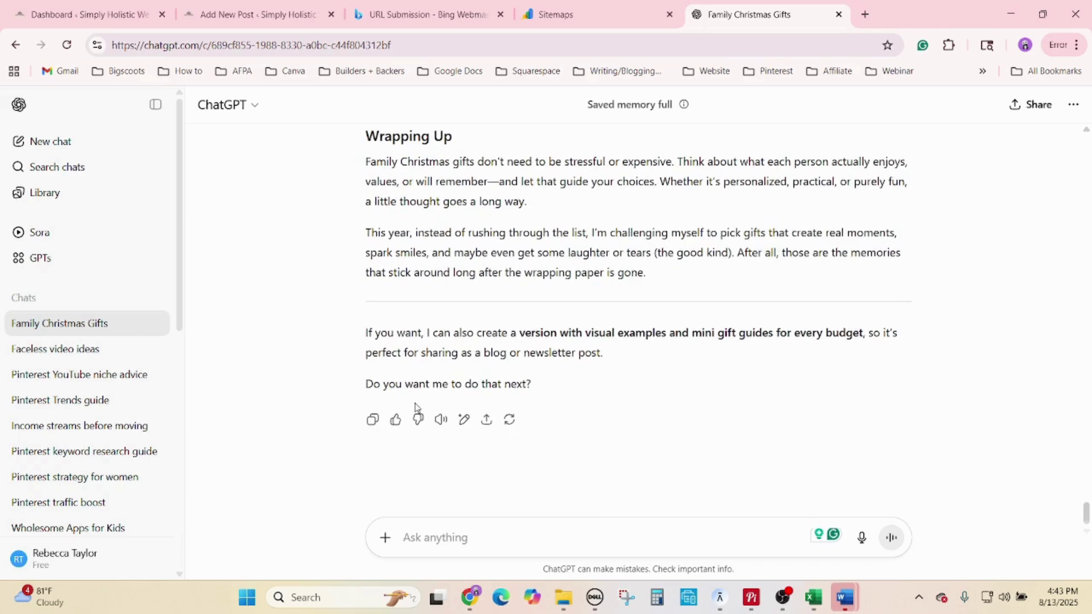
click(374, 423)
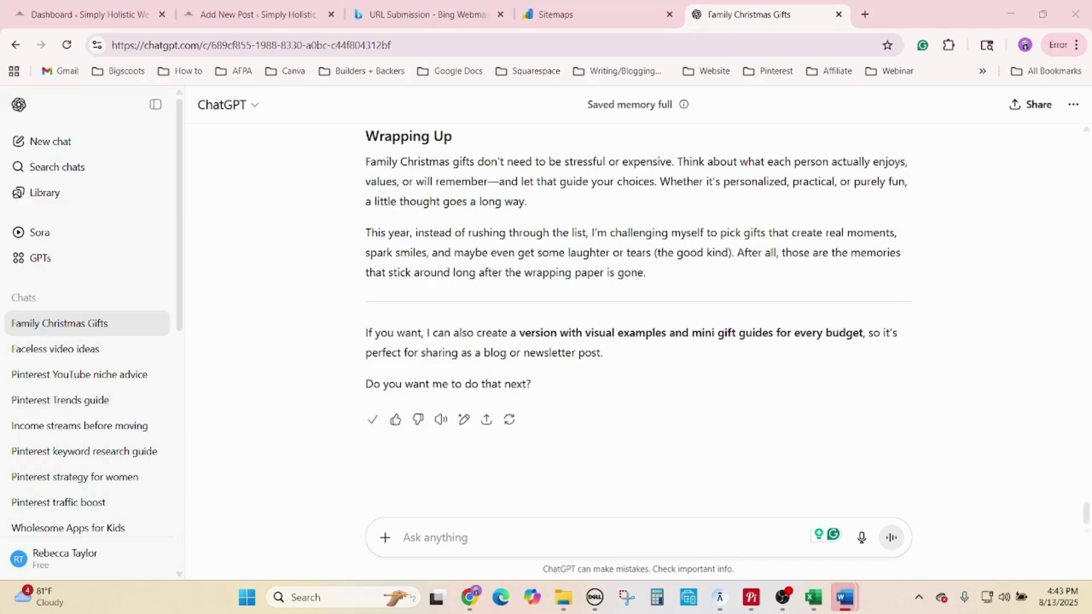
click(845, 597)
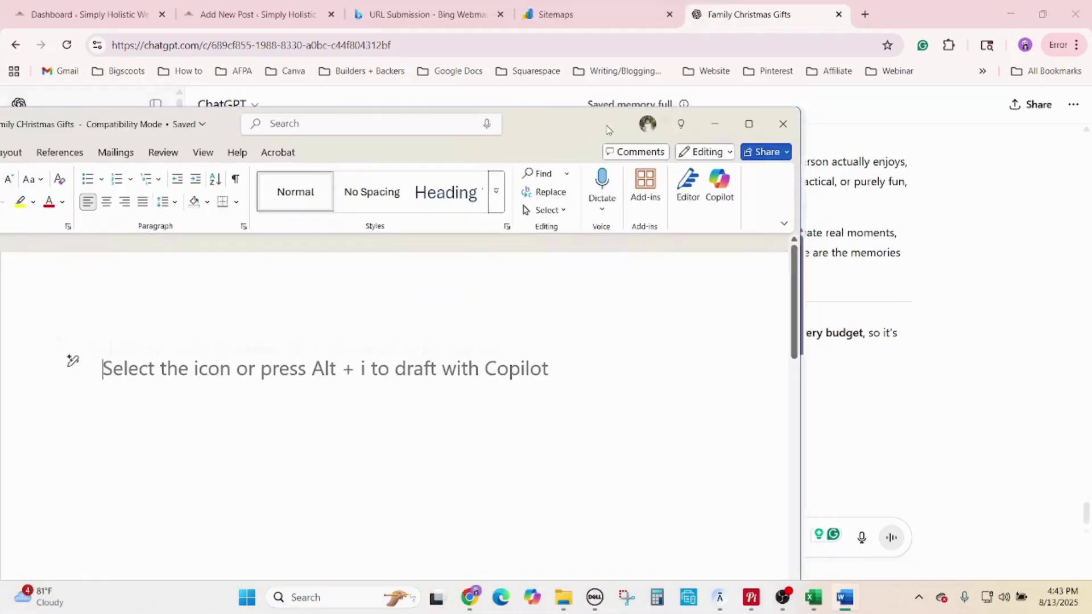
key(ctrl+v)
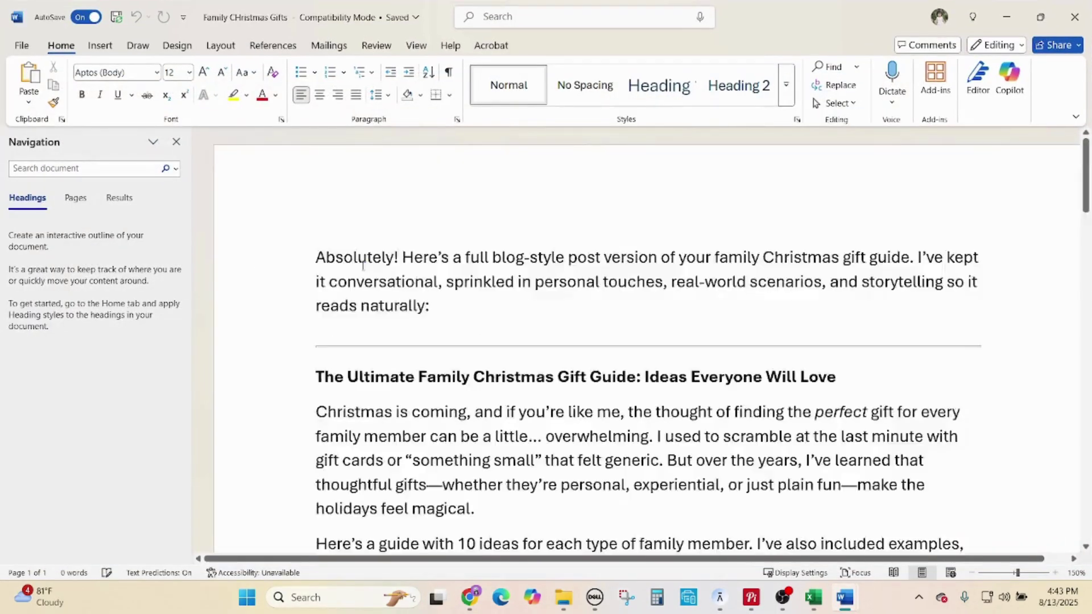
- Return to ChatGPT, request a section on gifts for the whole family and look through the response
click(1006, 17)
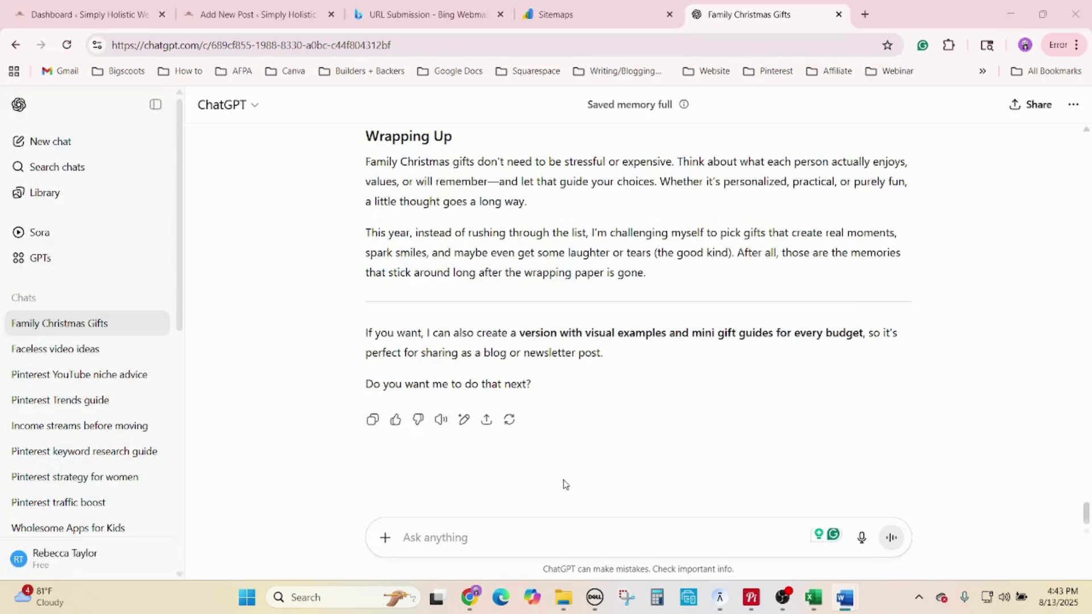
click(507, 533)
text(gi)
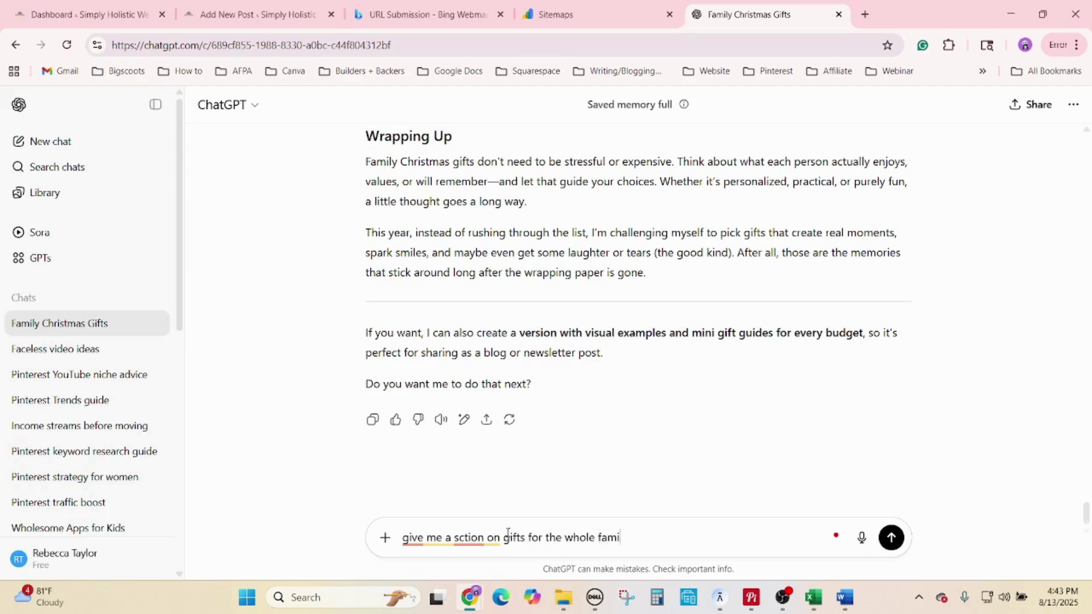
key(Return)
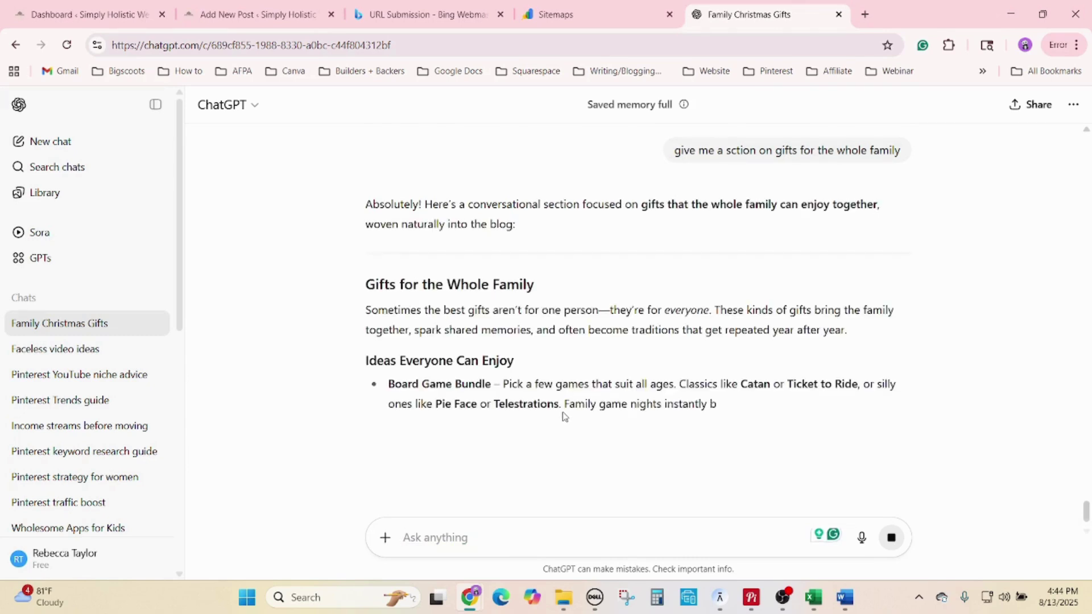
scroll(560, 413, down, 1)
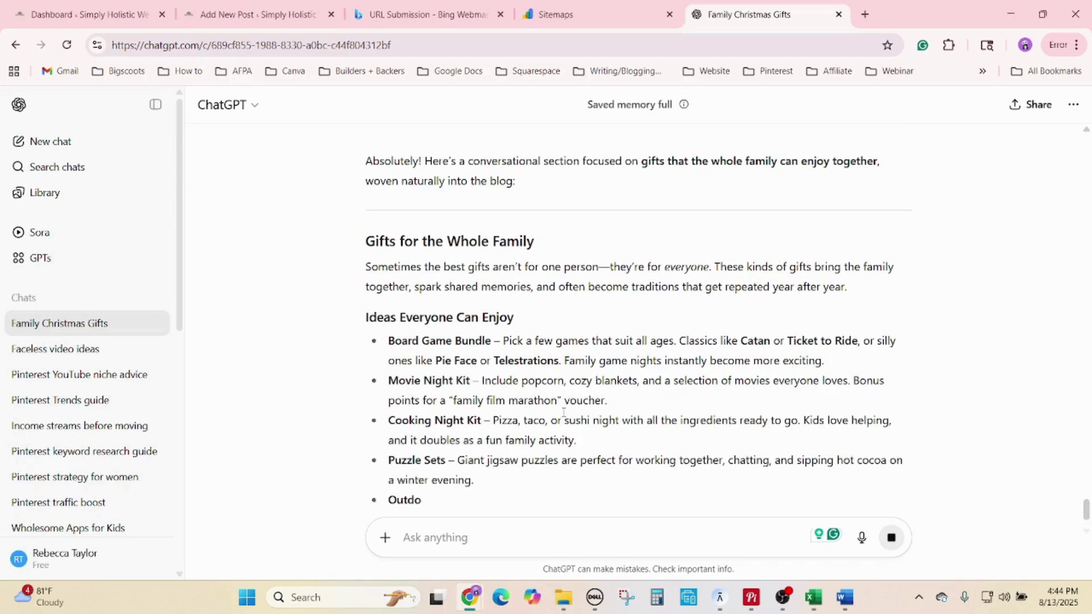
scroll(484, 319, down, 1)
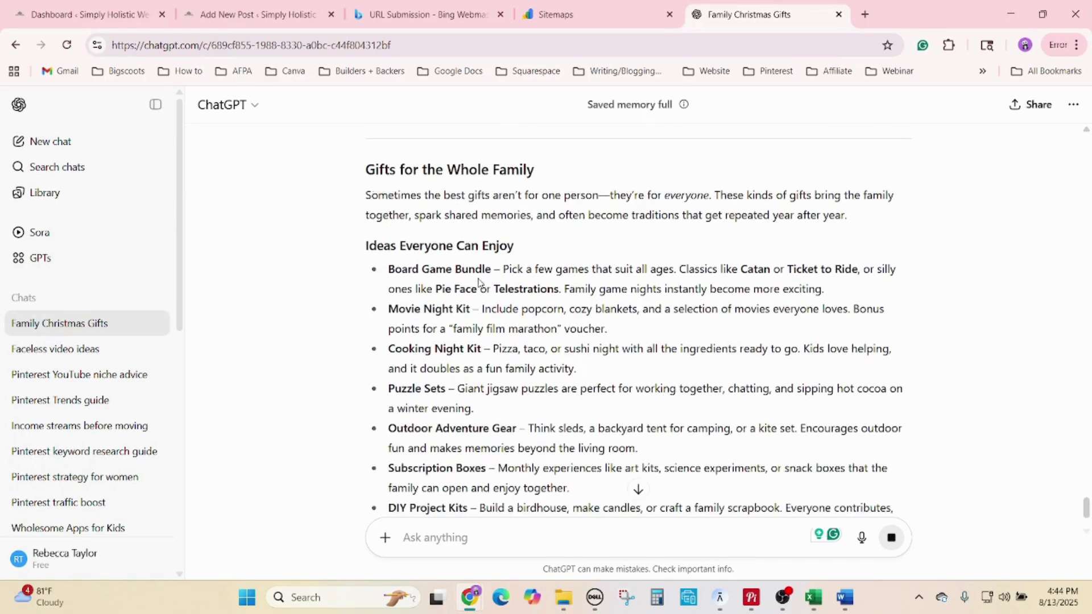
- Review ChatGPT's section on gifts for the whole family and copy it, leaving out the closing offer
scroll(483, 296, down, 1)
scroll(569, 398, down, 2)
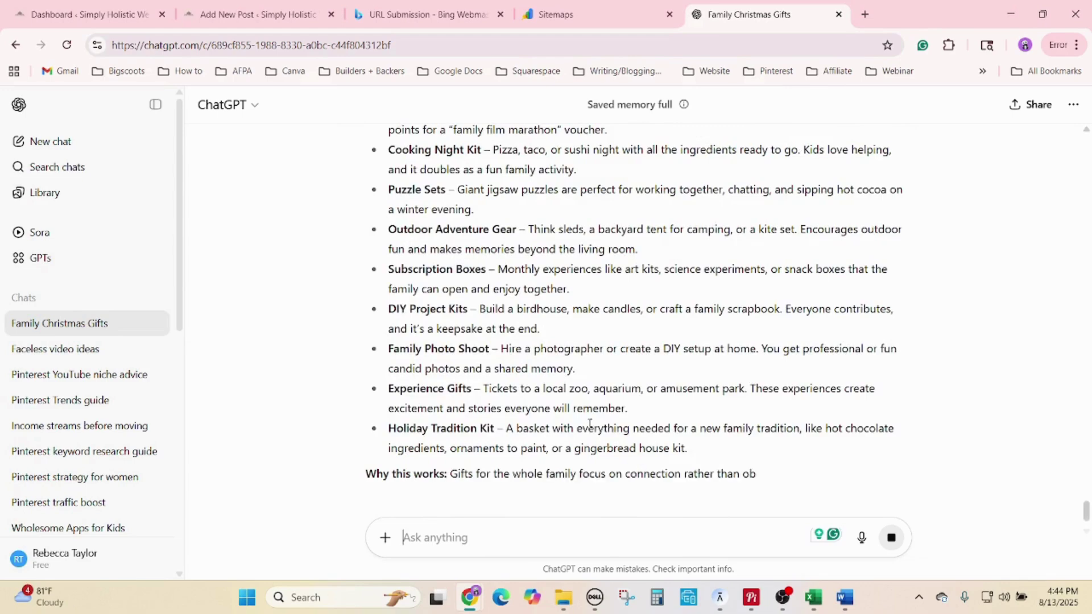
scroll(589, 426, down, 2)
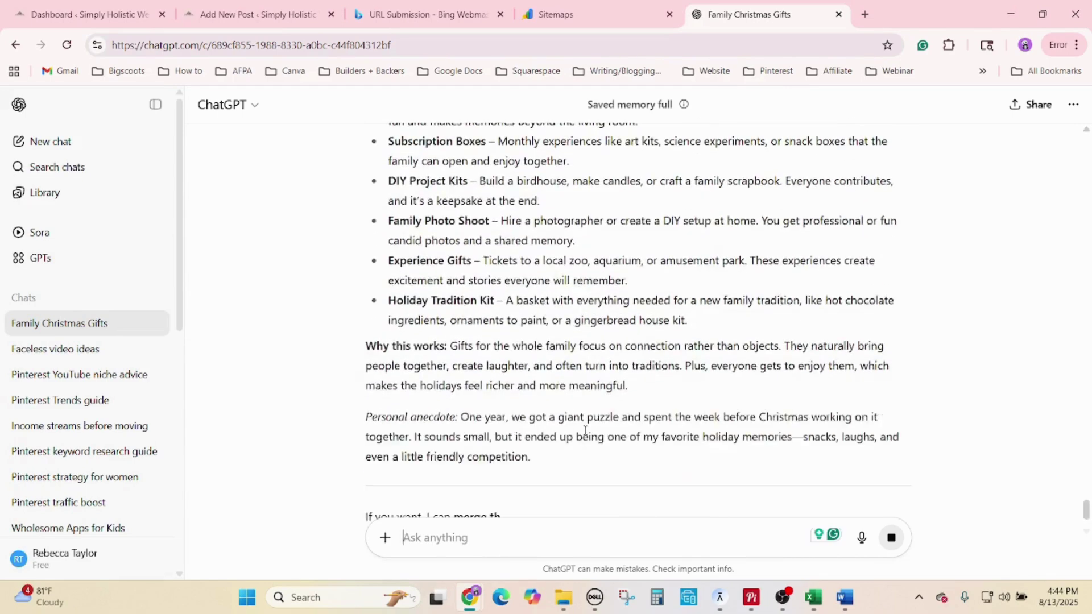
scroll(585, 430, down, 3)
scroll(576, 429, up, 4)
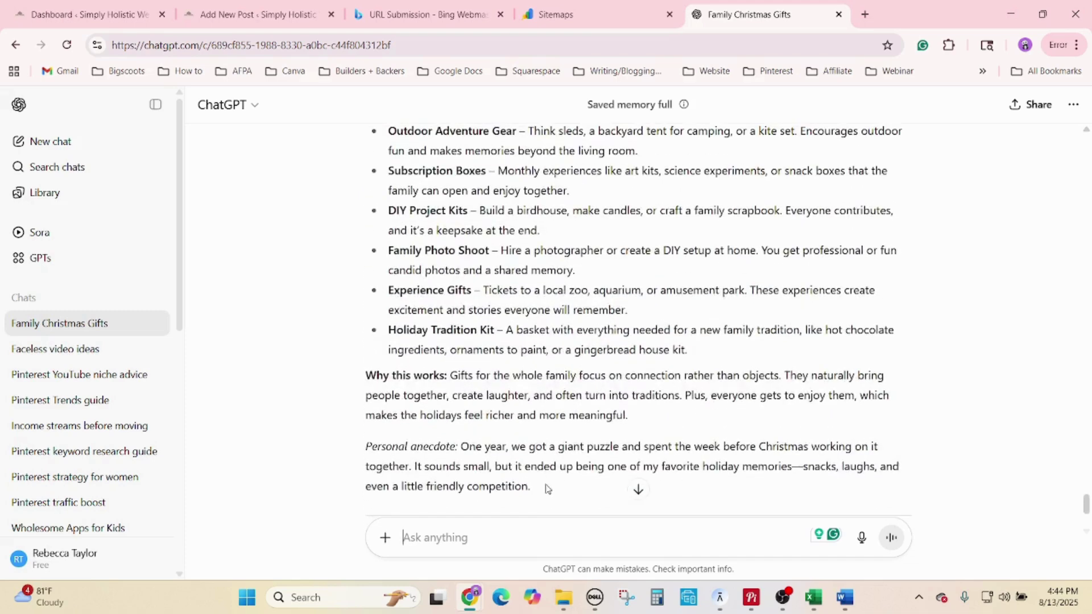
drag(547, 489, 364, 189)
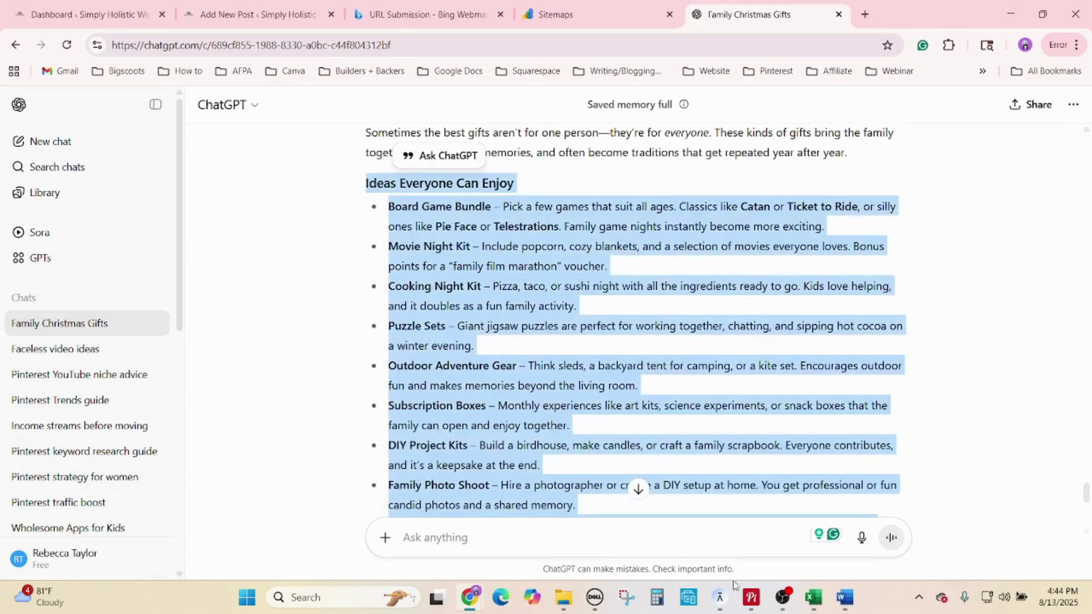
- In the Word document, replace ChatGPT's closing offer with the copied whole-family section and delete its opening remark above the title
mouse_move(845, 598)
click(917, 540)
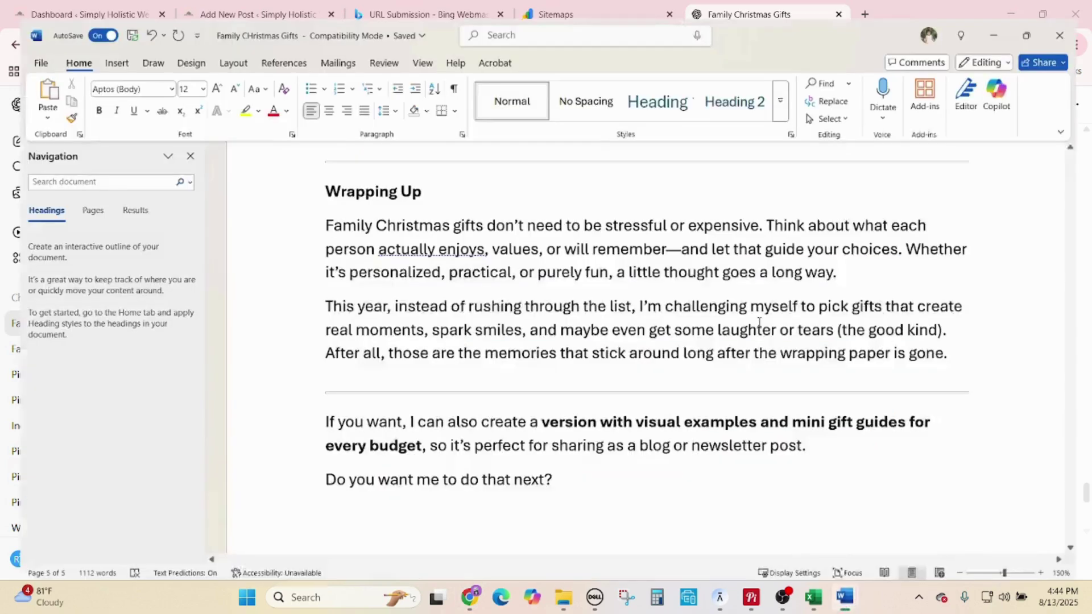
scroll(699, 361, up, 2)
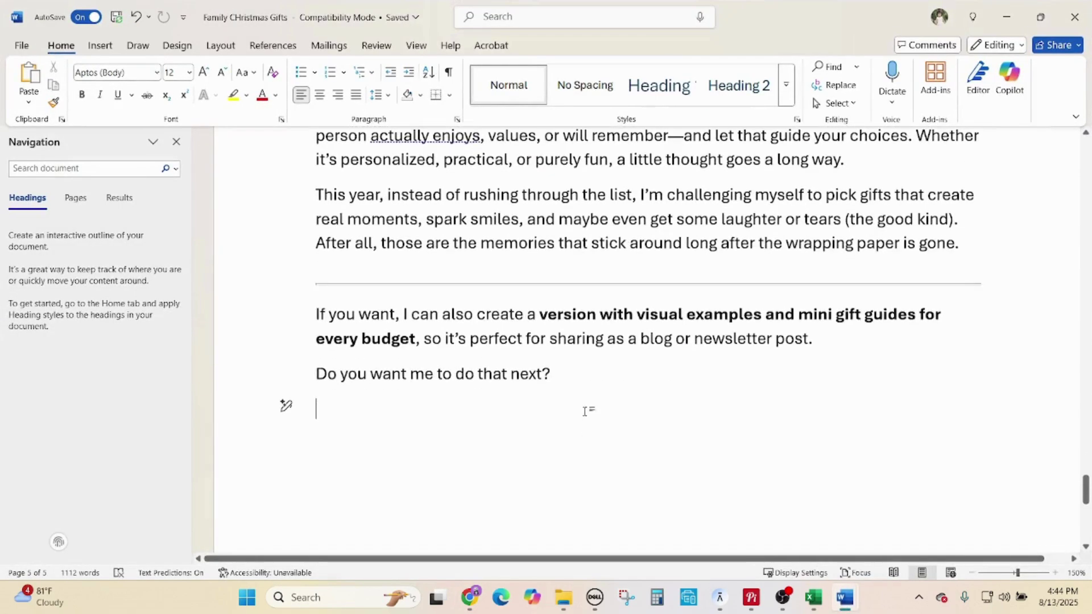
shift+click(313, 278)
key(Delete)
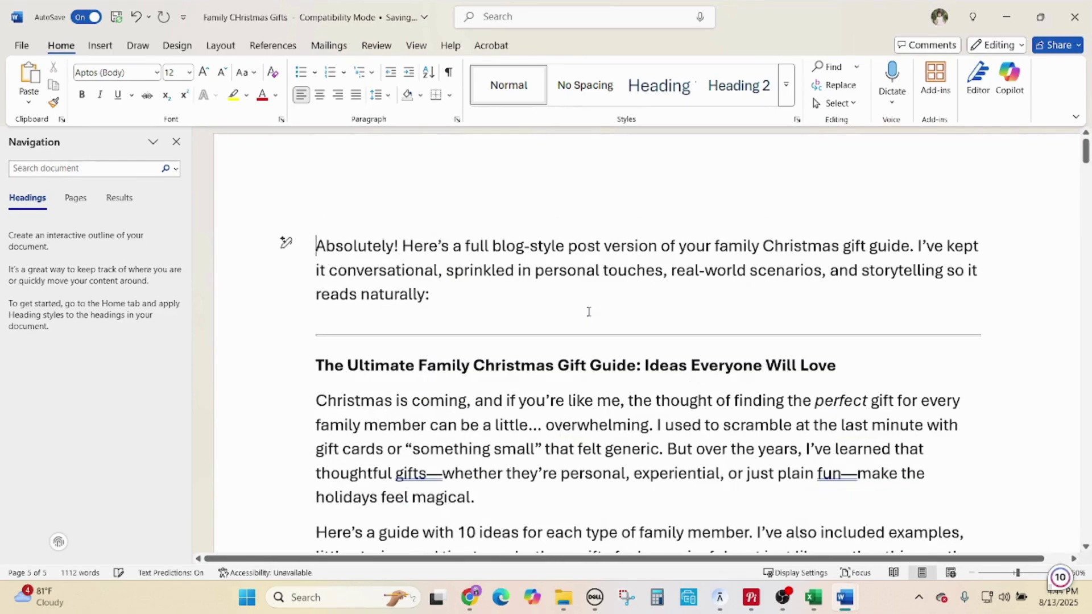
drag(250, 342, 257, 229)
key(Delete)
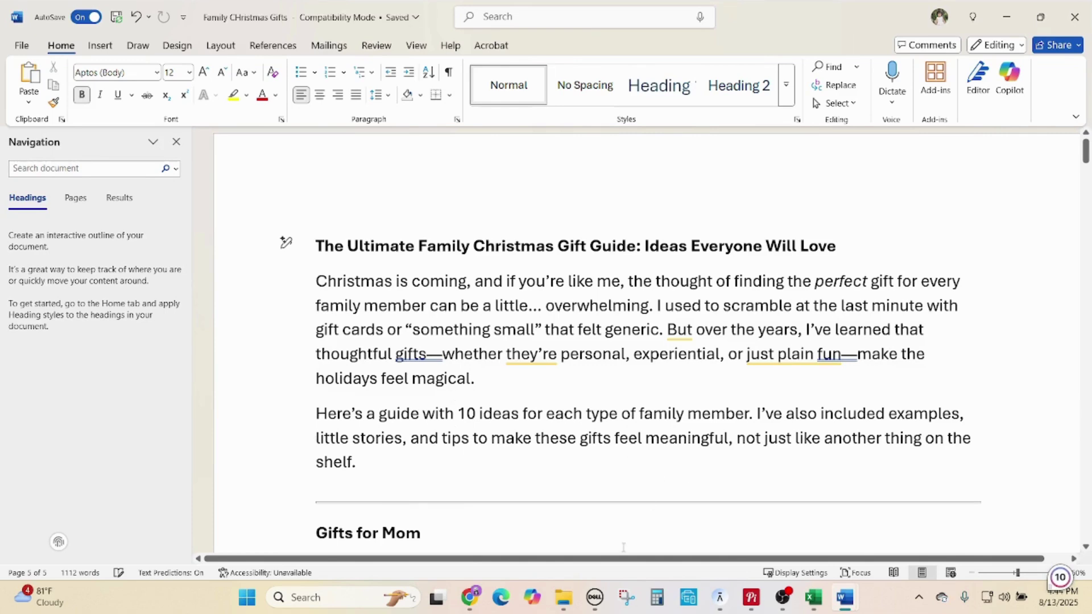
- Copy the blog introduction prompt from the PINTEREST TREND TOPICS & PROMPT sheet of the Blog ideas workbook in Excel
mouse_move(817, 597)
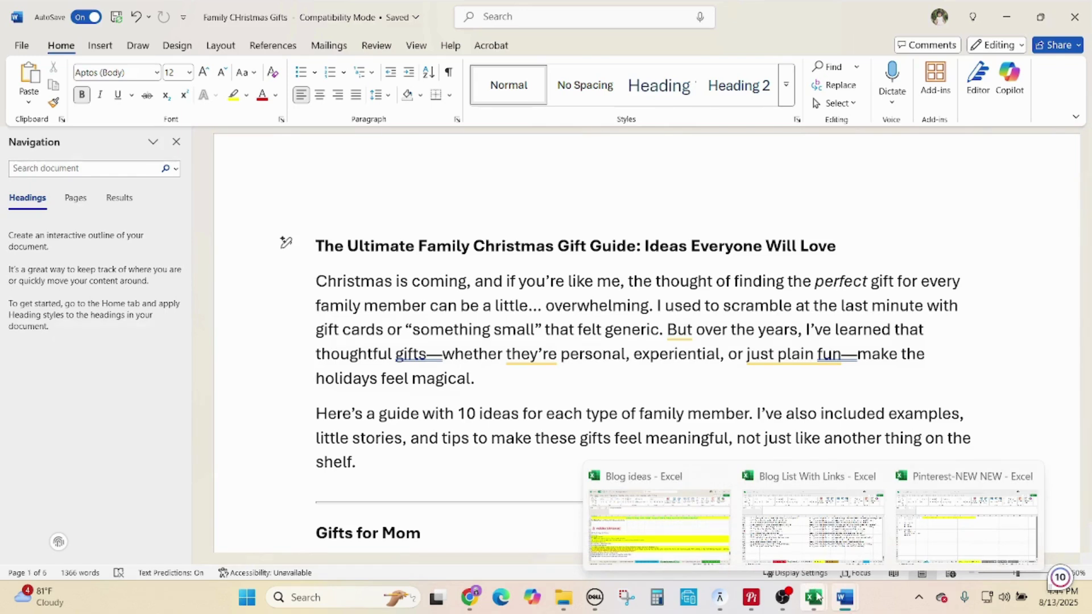
mouse_move(804, 568)
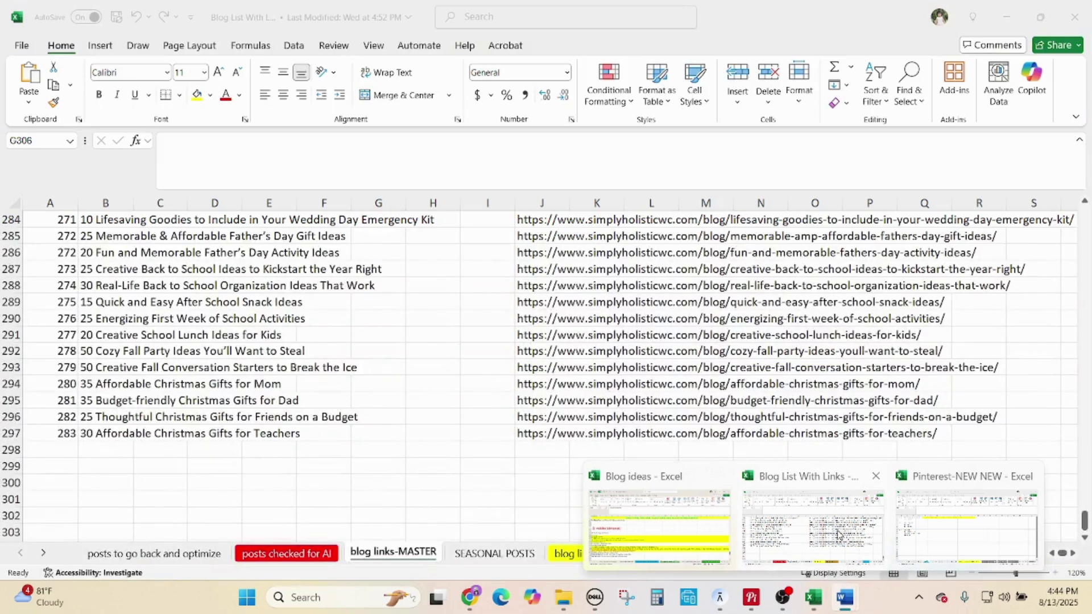
mouse_move(976, 527)
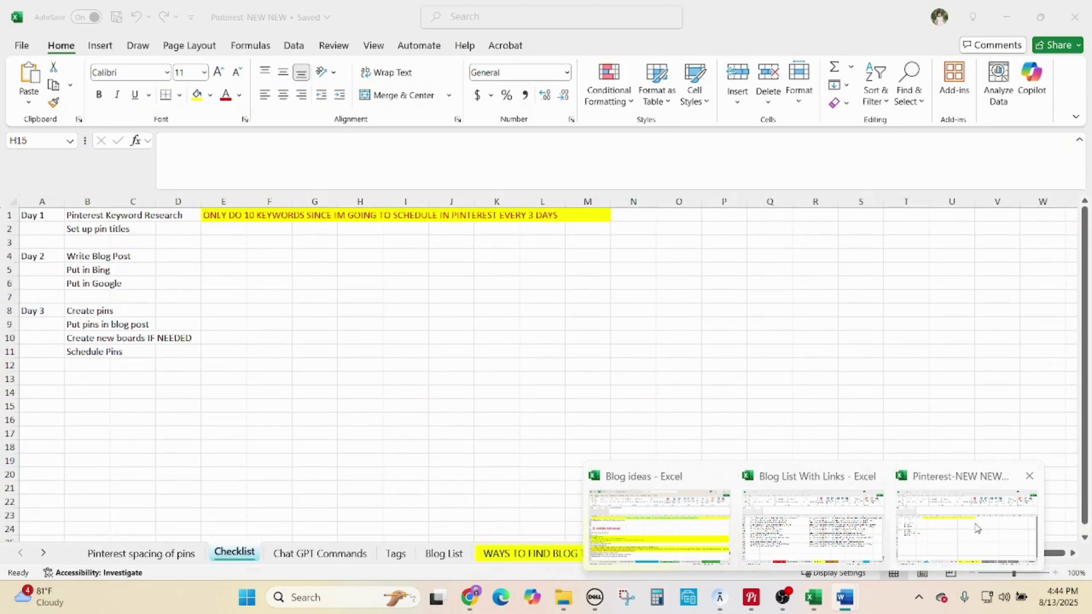
click(631, 526)
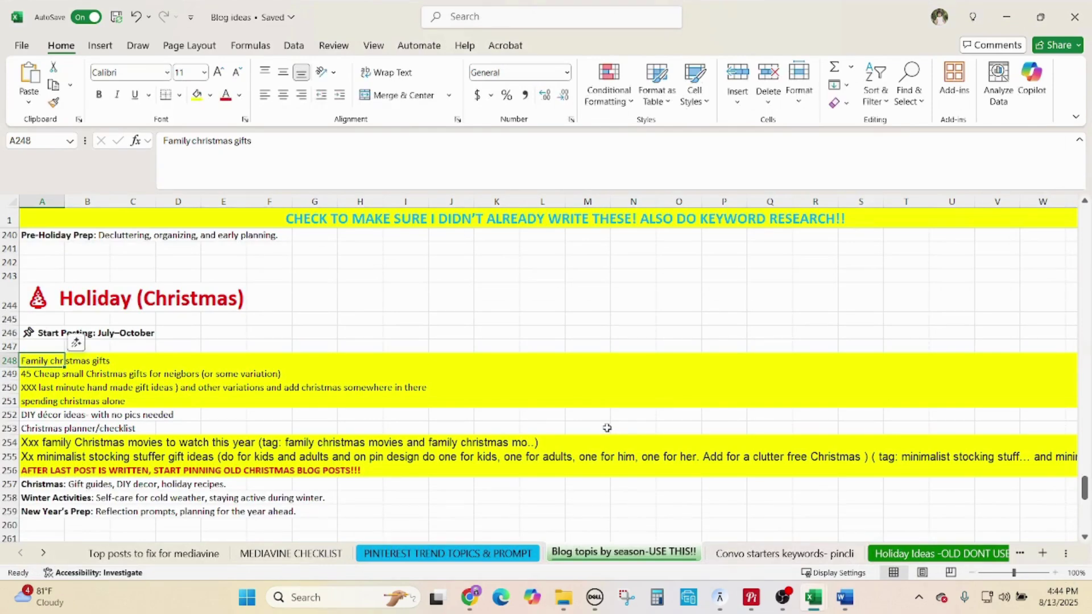
click(412, 554)
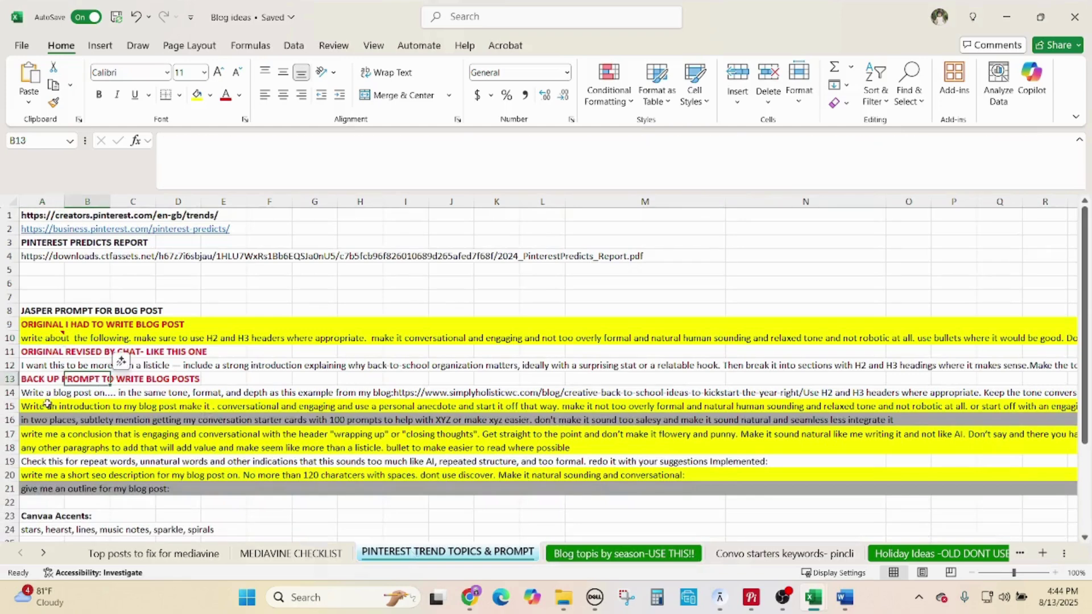
click(69, 405)
key(ctrl+c)
click(996, 13)
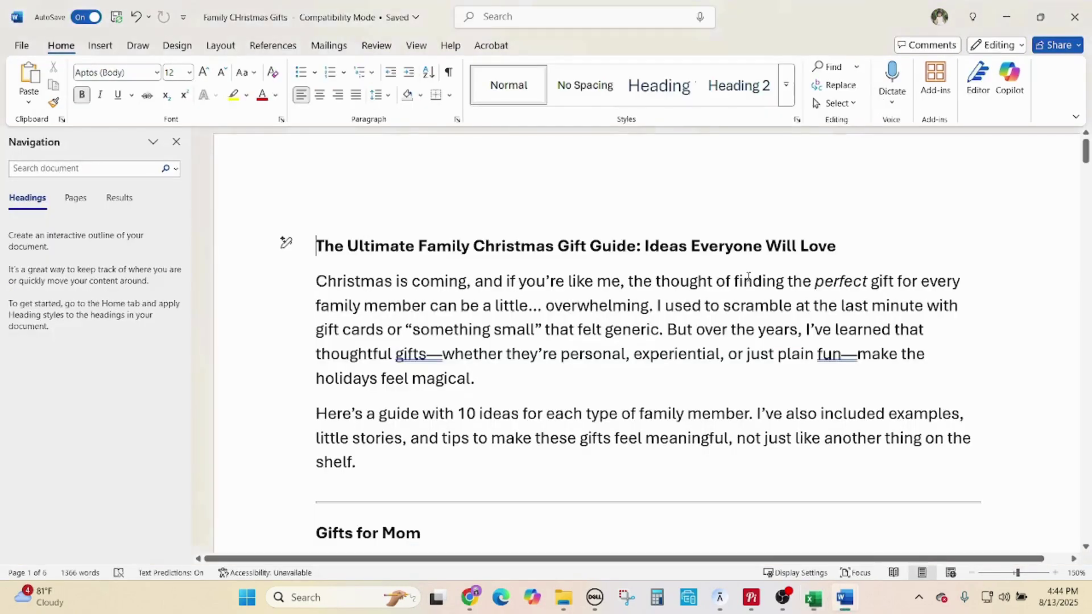
- Send ChatGPT the copied introduction prompt completed with the title "family christmas gifts", without the attached image
click(469, 597)
click(455, 540)
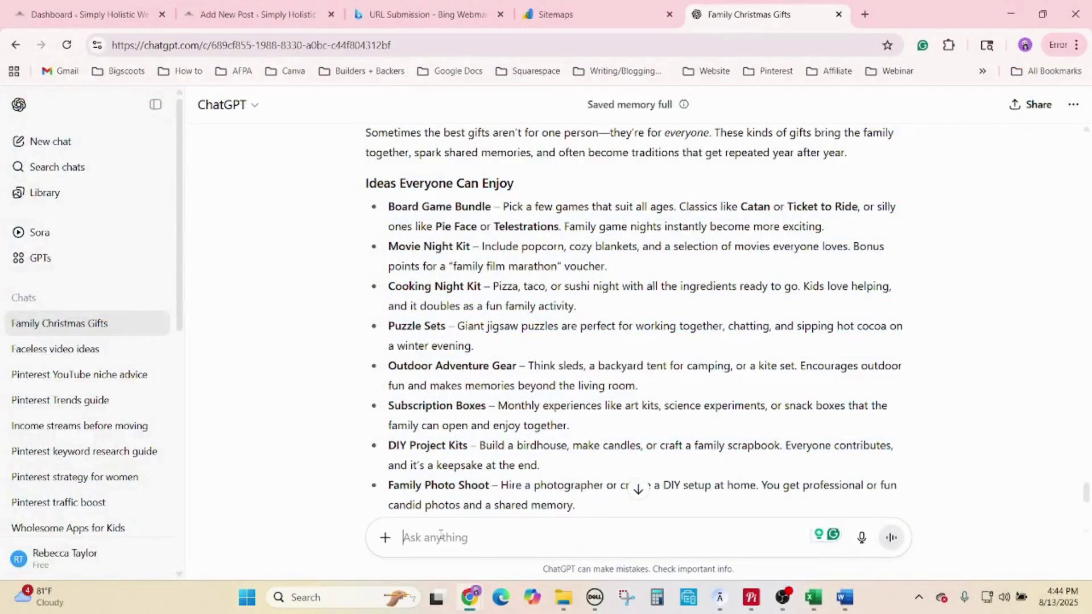
key(ctrl+v)
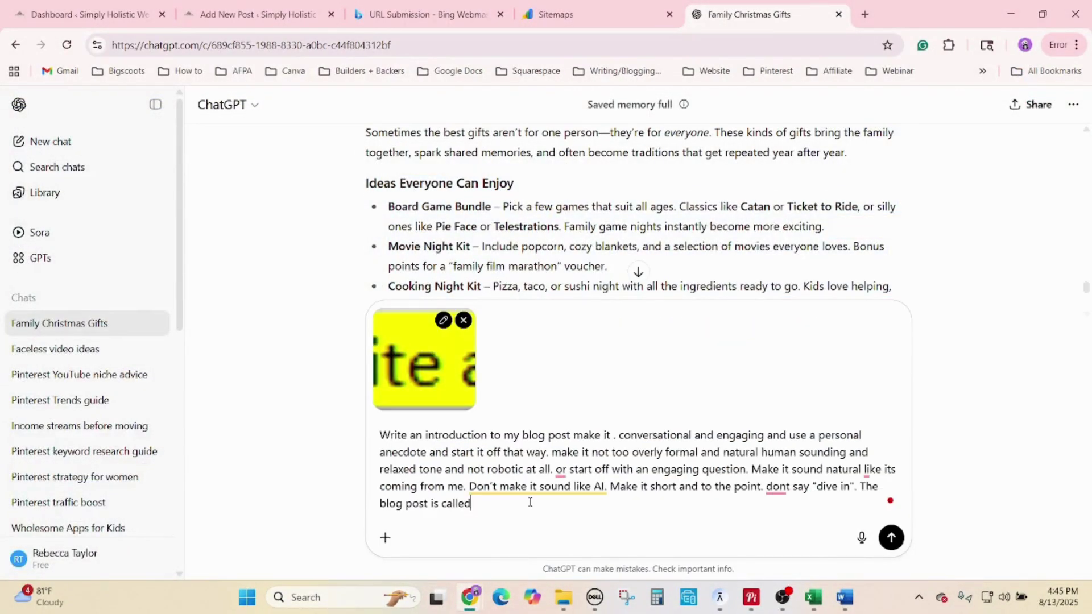
text(family chri)
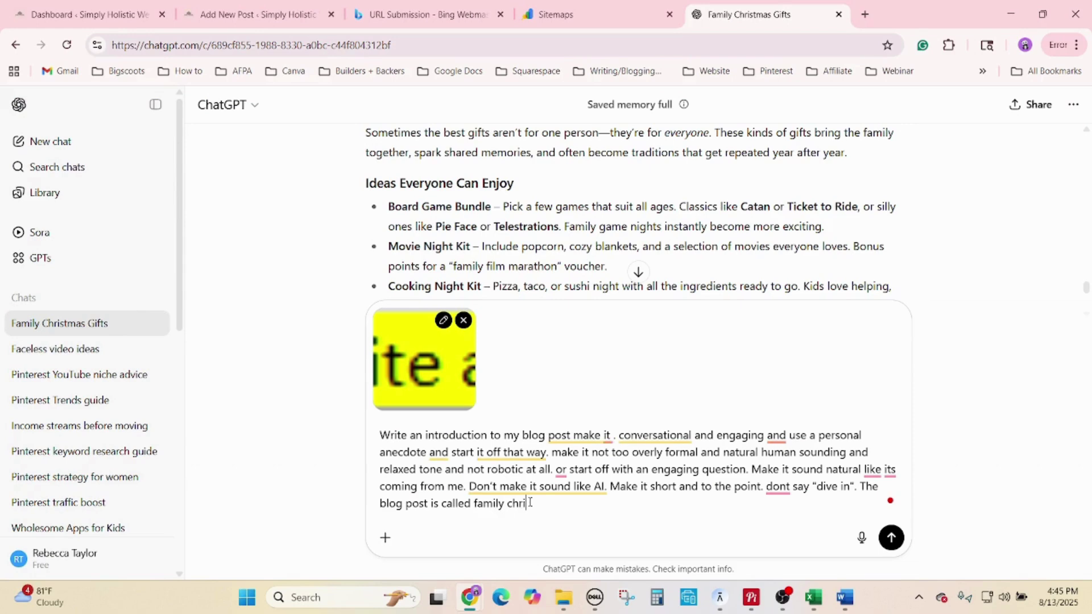
text(stmas gifts)
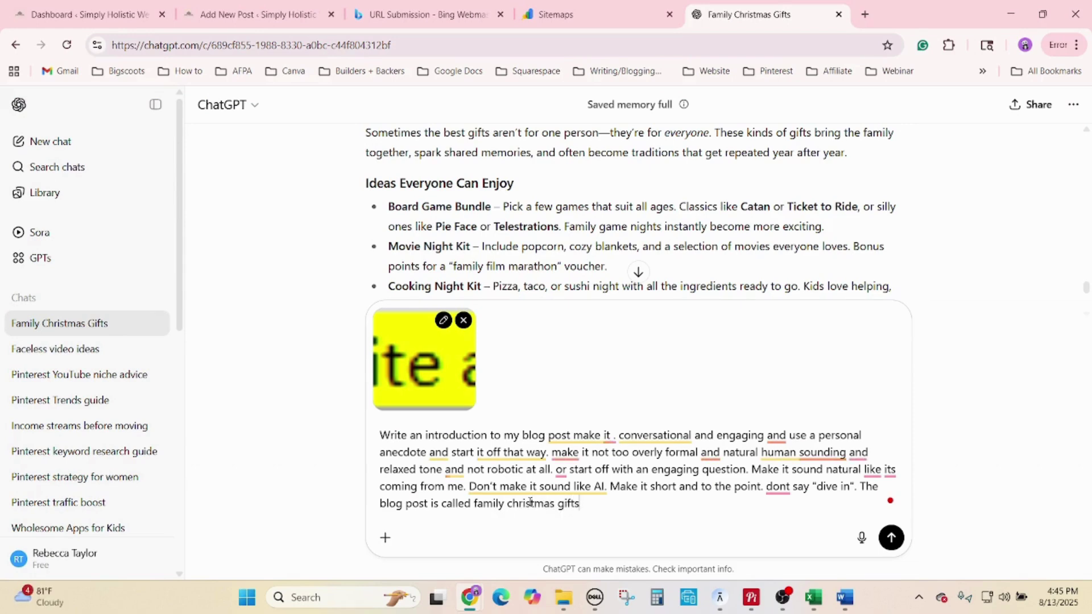
click(464, 321)
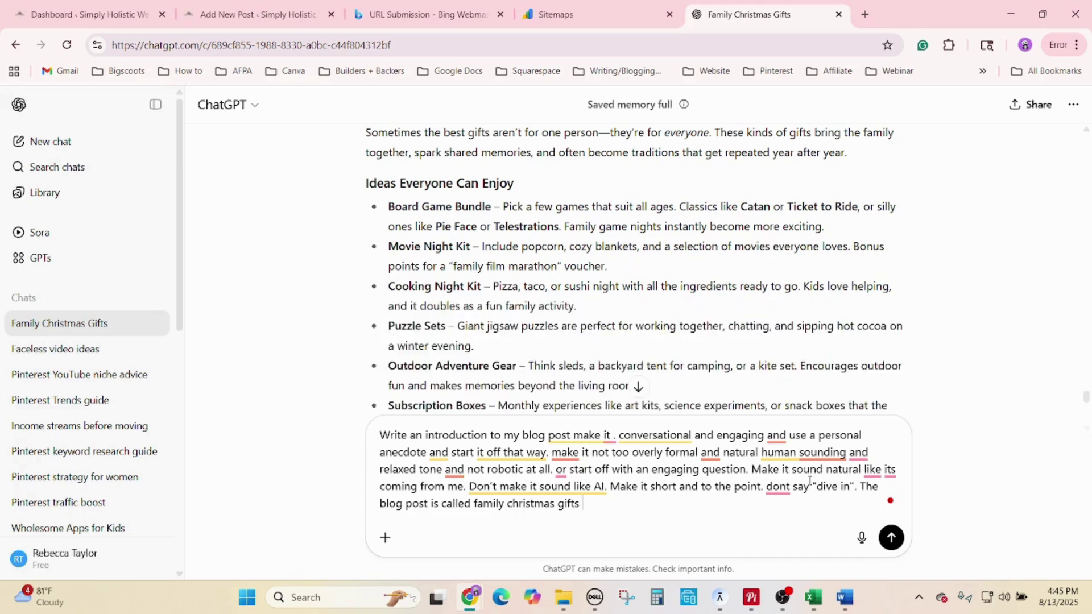
click(880, 543)
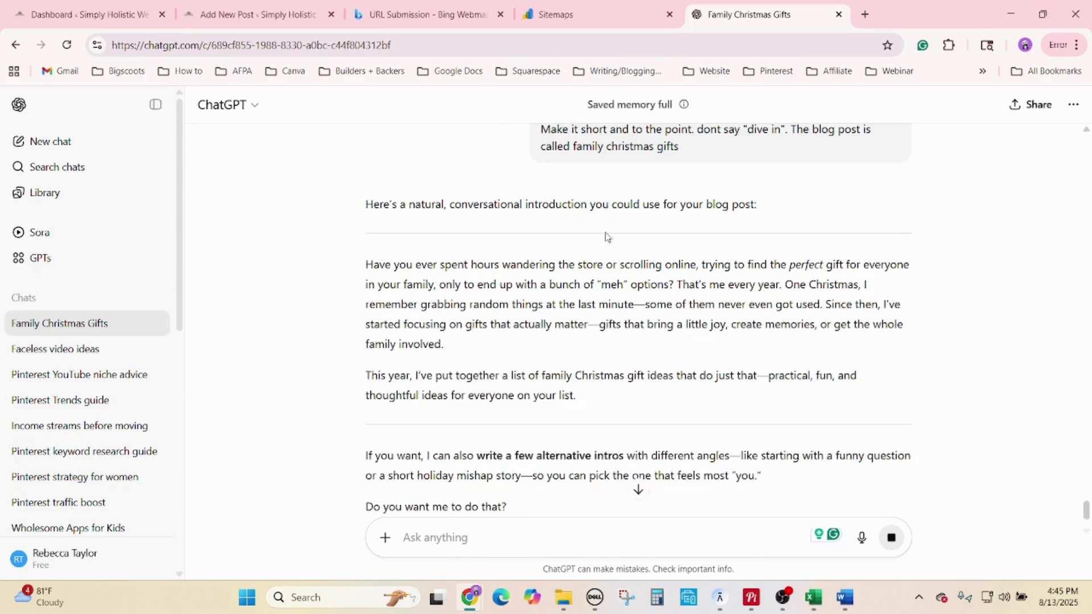
- Copy the two introduction paragraphs from ChatGPT and paste them as non-bold text above the guide's title in Word
scroll(634, 371, down, 1)
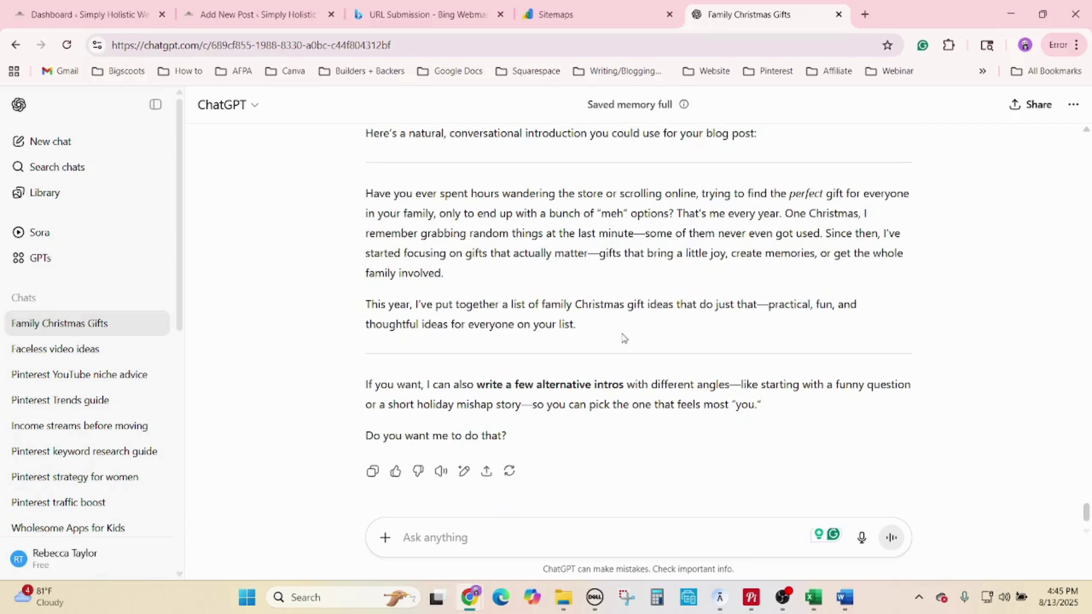
drag(624, 338, 359, 203)
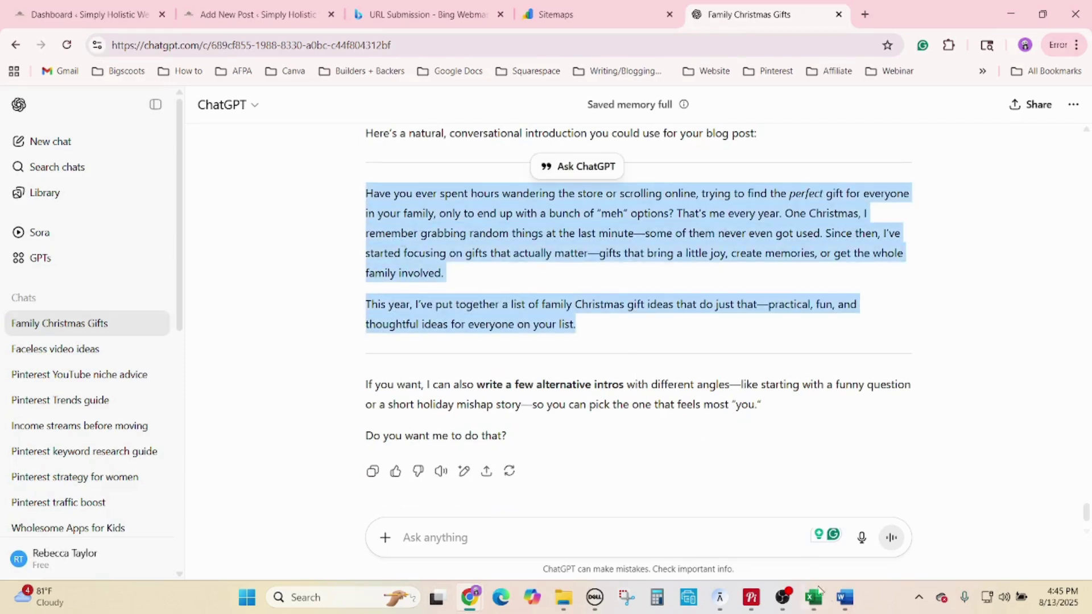
click(995, 521)
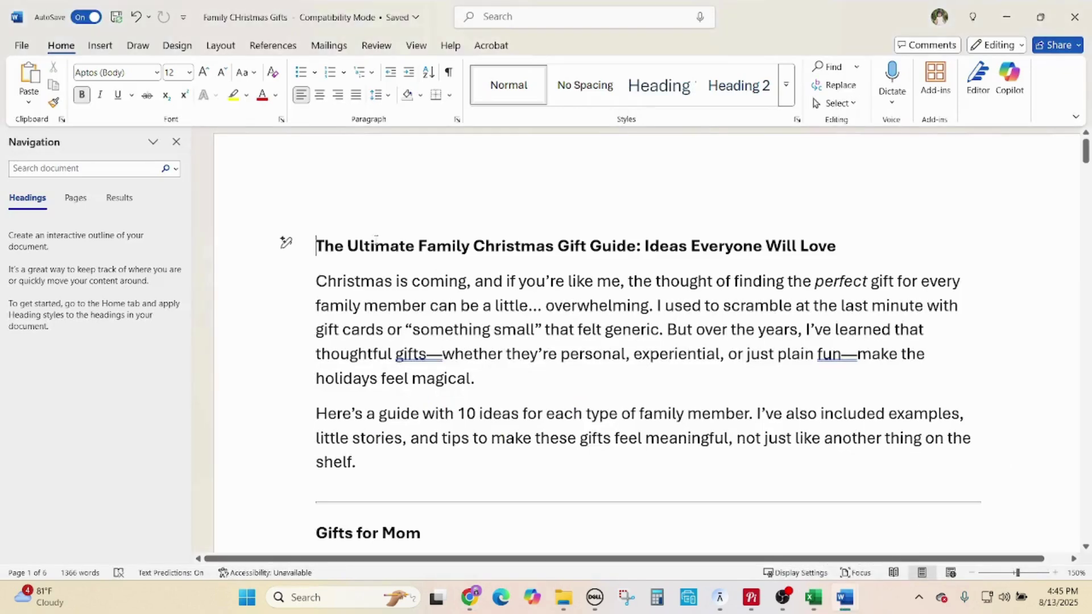
key(Return)
click(358, 214)
key(ctrl+v)
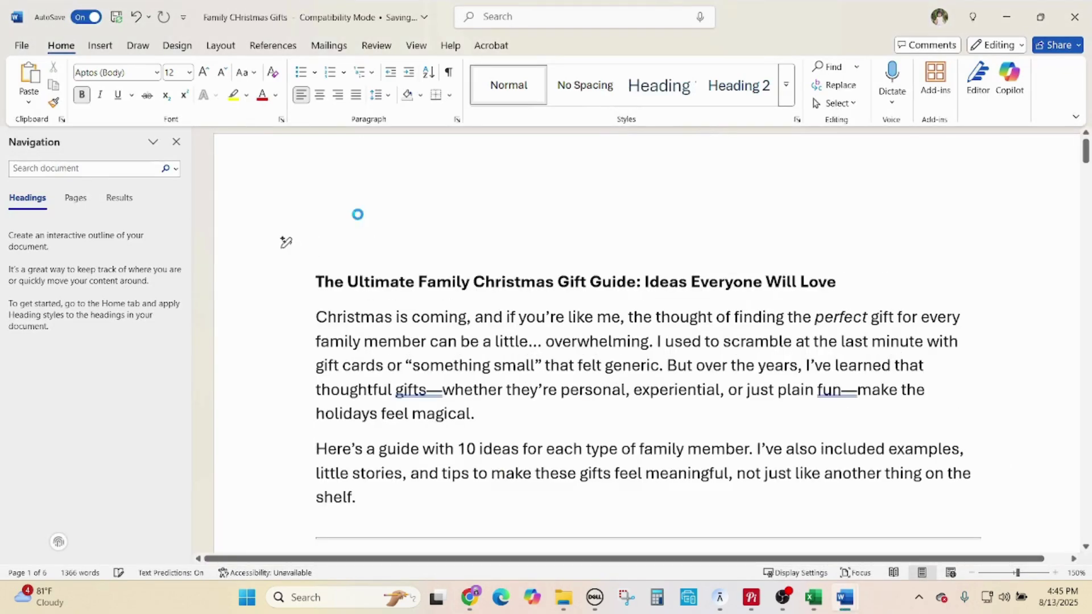
key(ctrl+z)
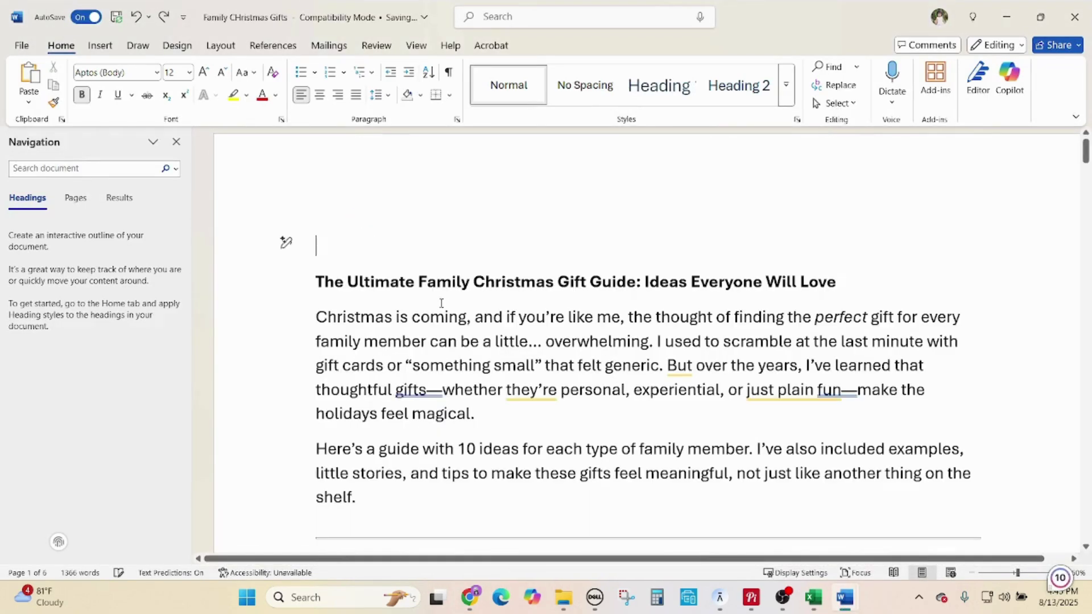
key(ctrl+b)
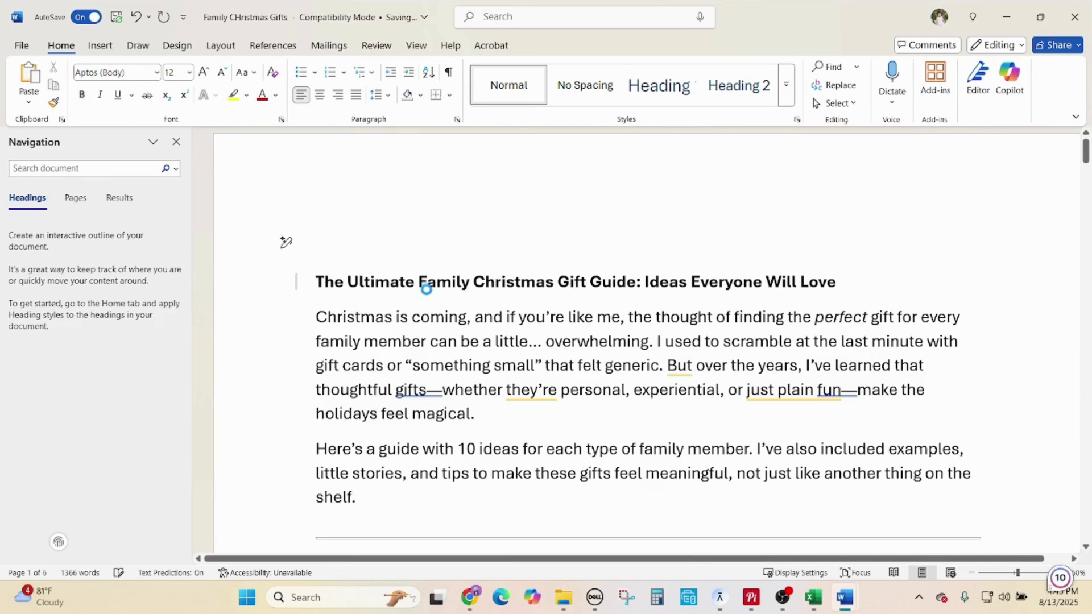
key(ctrl+v)
scroll(513, 365, down, 2)
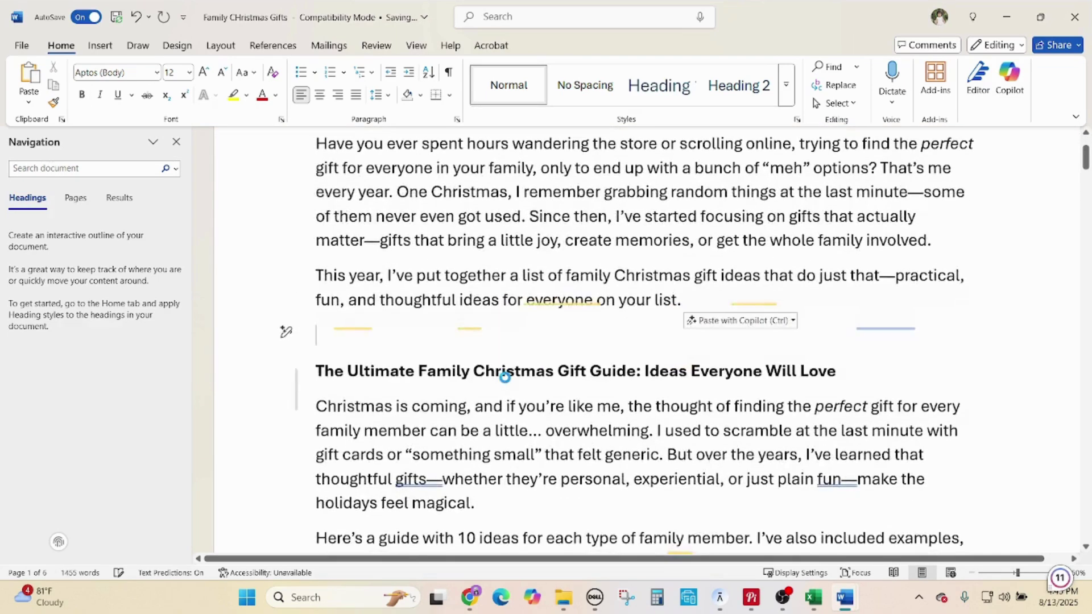
scroll(506, 378, down, 1)
scroll(506, 378, down, 2)
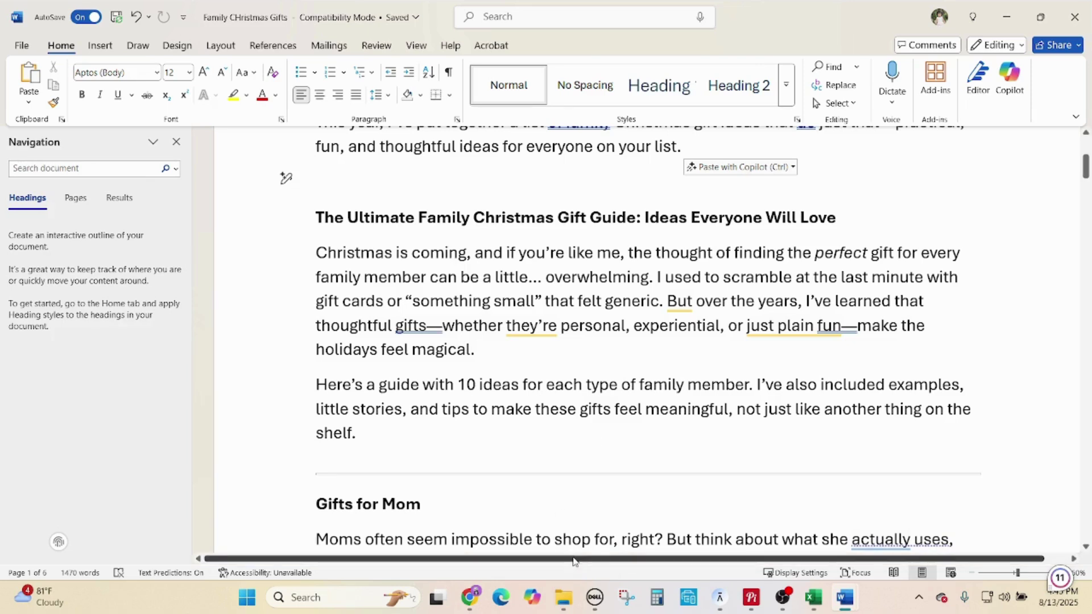
- Copy the prompt for writing a conclusion from the Blog ideas workbook in Excel
click(467, 600)
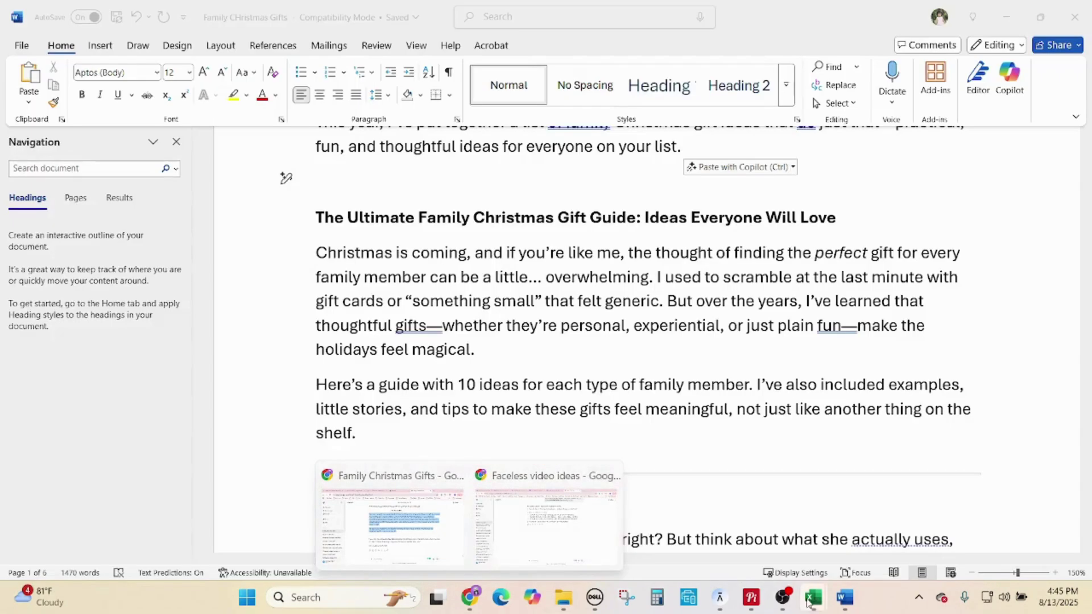
mouse_move(809, 601)
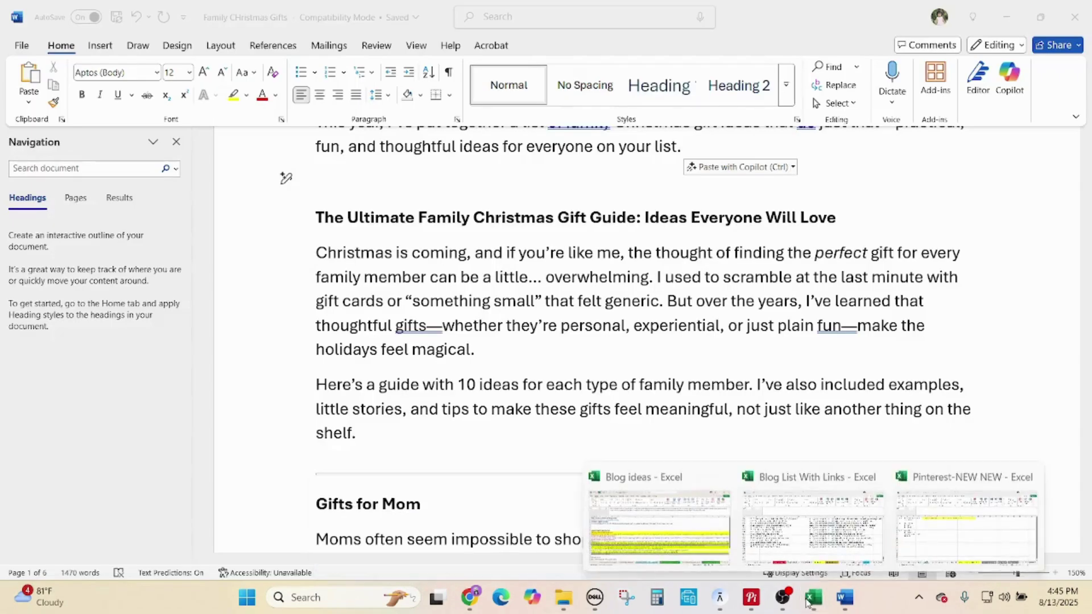
click(667, 527)
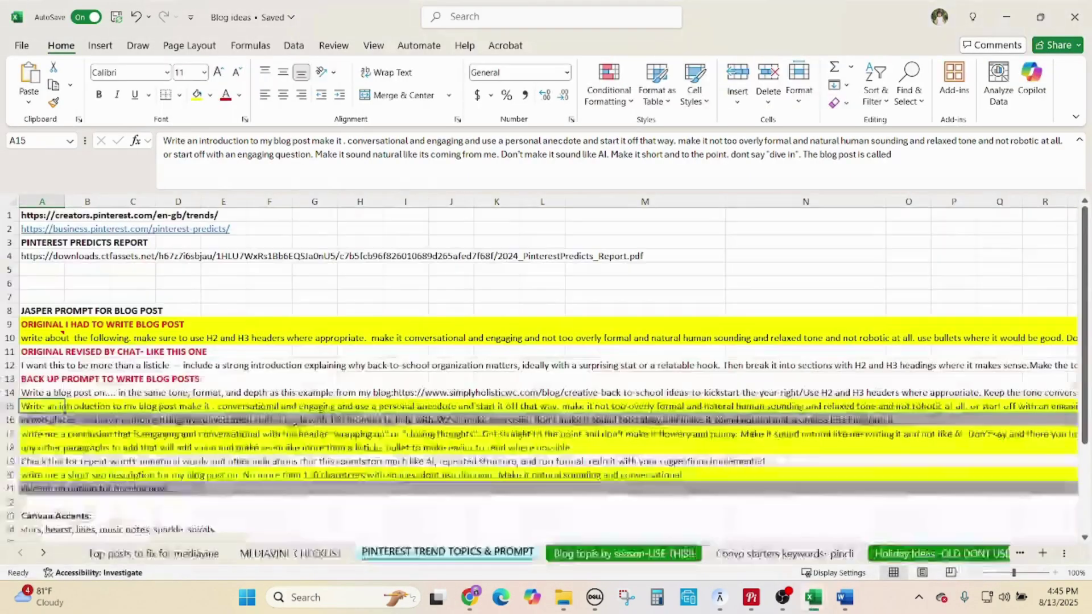
click(37, 436)
key(ctrl+c)
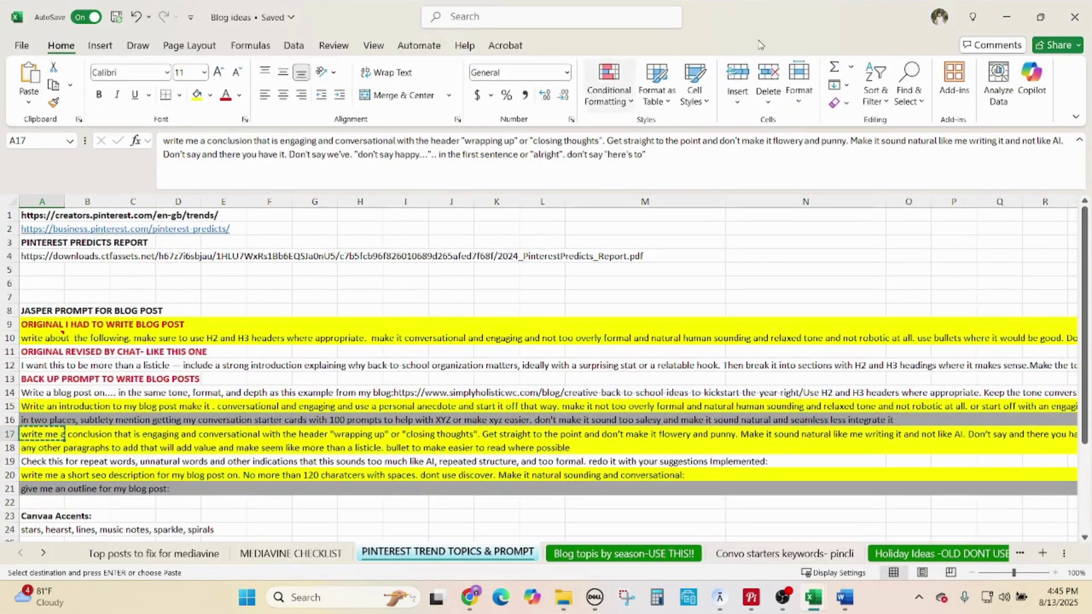
click(1004, 18)
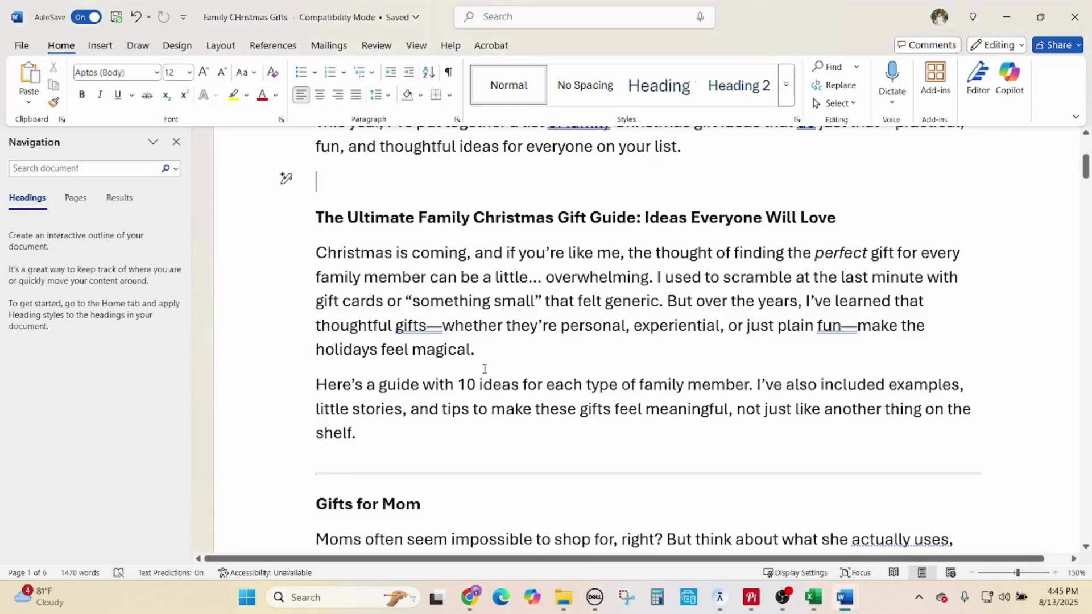
- Send ChatGPT the copied prompt for an engaging, conversational conclusion with the header "wrapping up" or "closing thoughts"
click(469, 597)
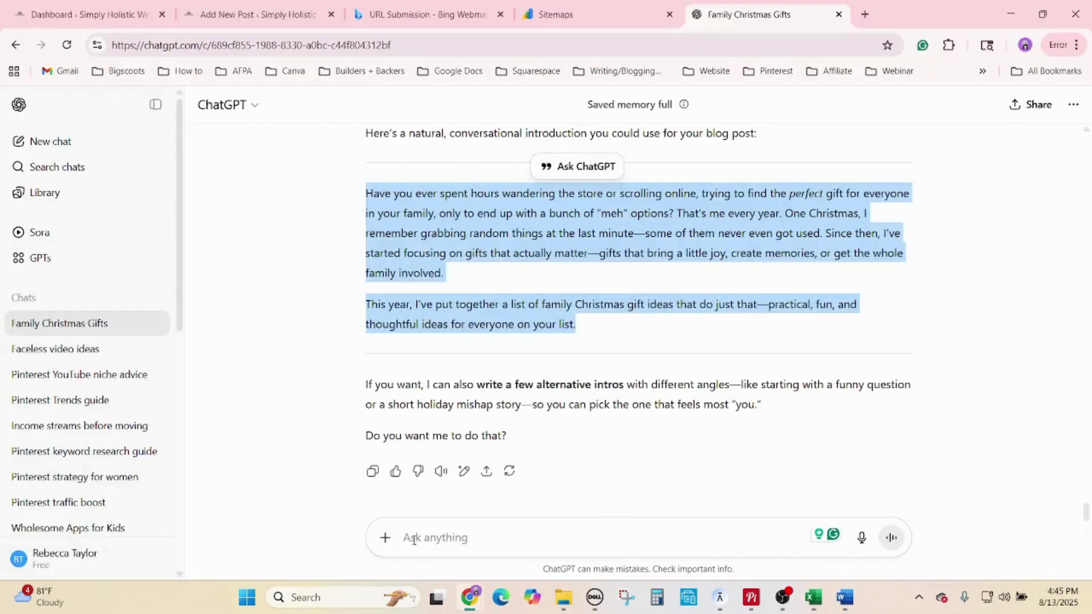
click(413, 539)
key(ctrl+v)
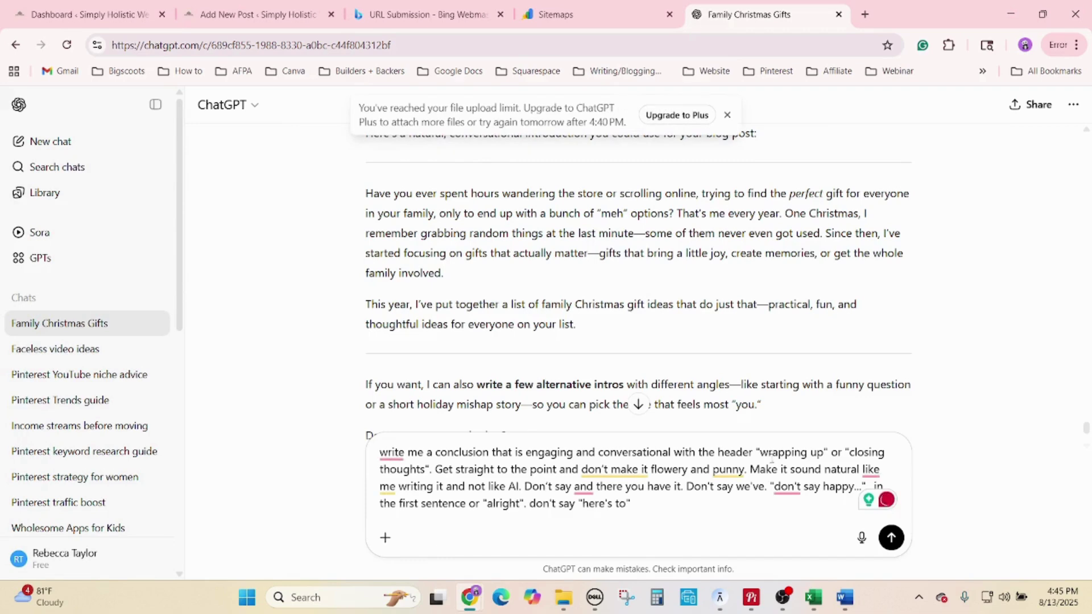
key(Return)
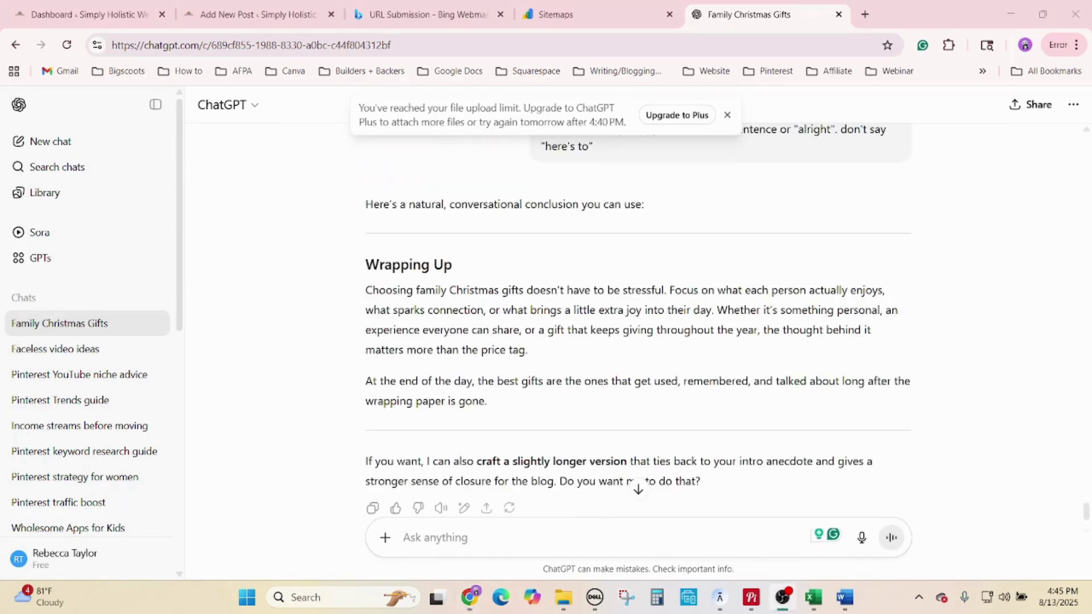
- Copy the "Wrapping Up" section from ChatGPT and paste it below the final personal anecdote at the end of the Word document
drag(531, 417, 318, 273)
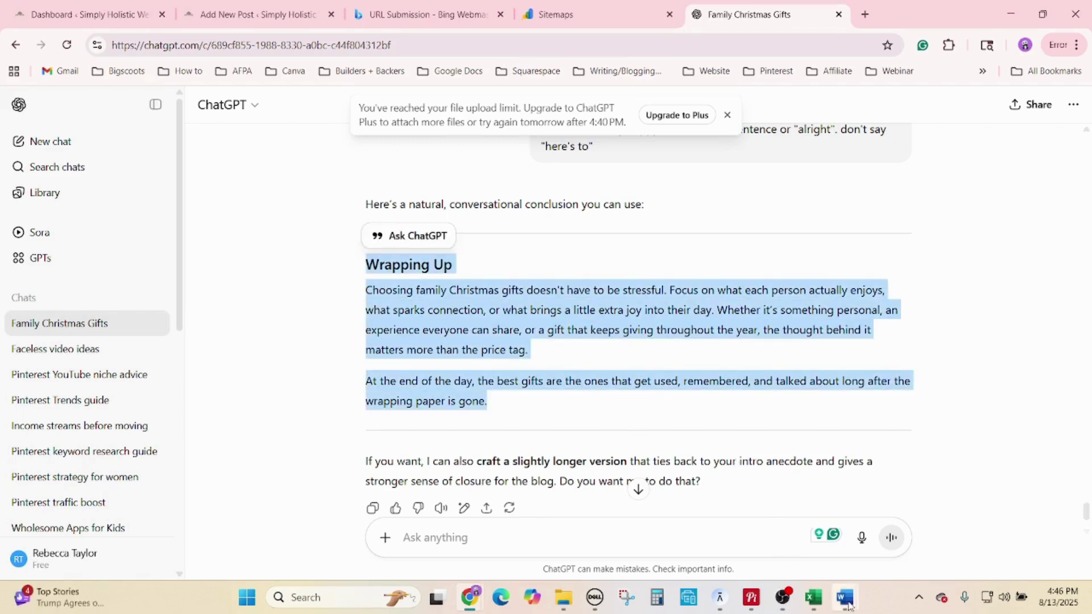
mouse_move(845, 597)
click(904, 541)
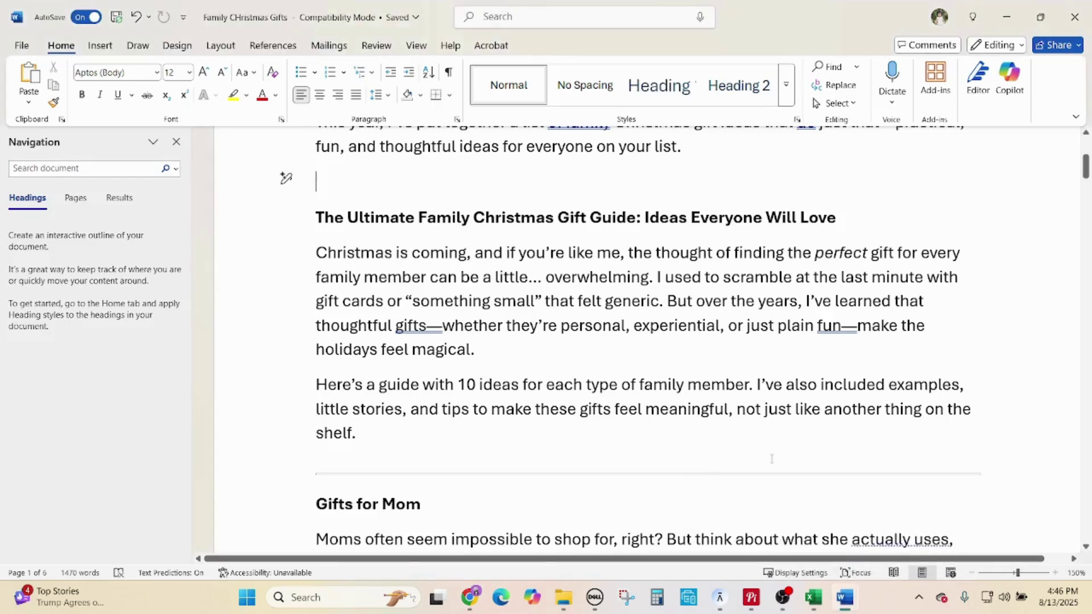
scroll(770, 471, down, 10)
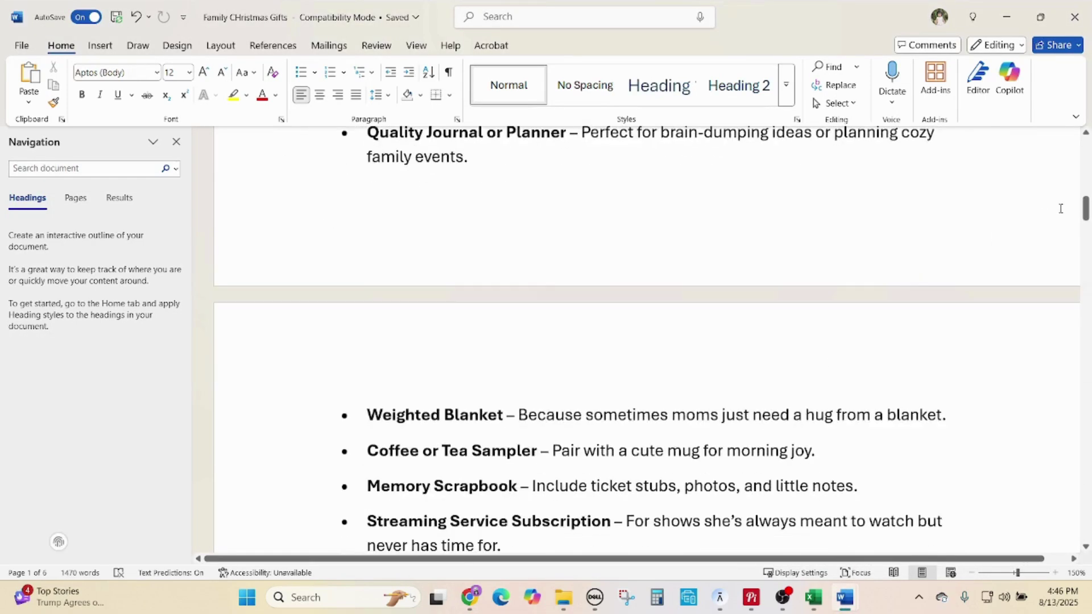
drag(1083, 209, 1085, 520)
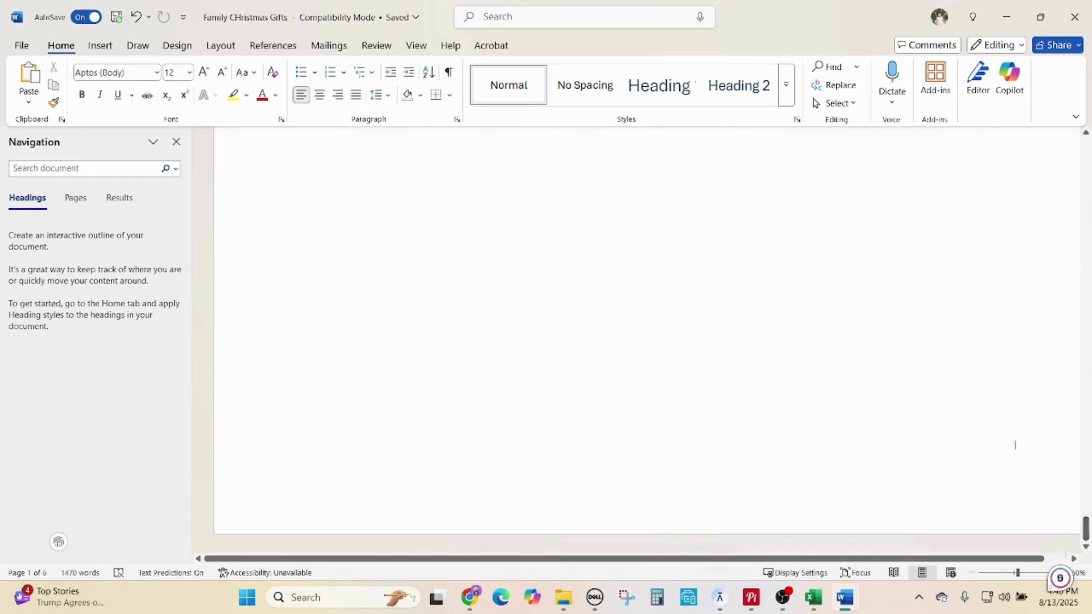
scroll(870, 419, up, 5)
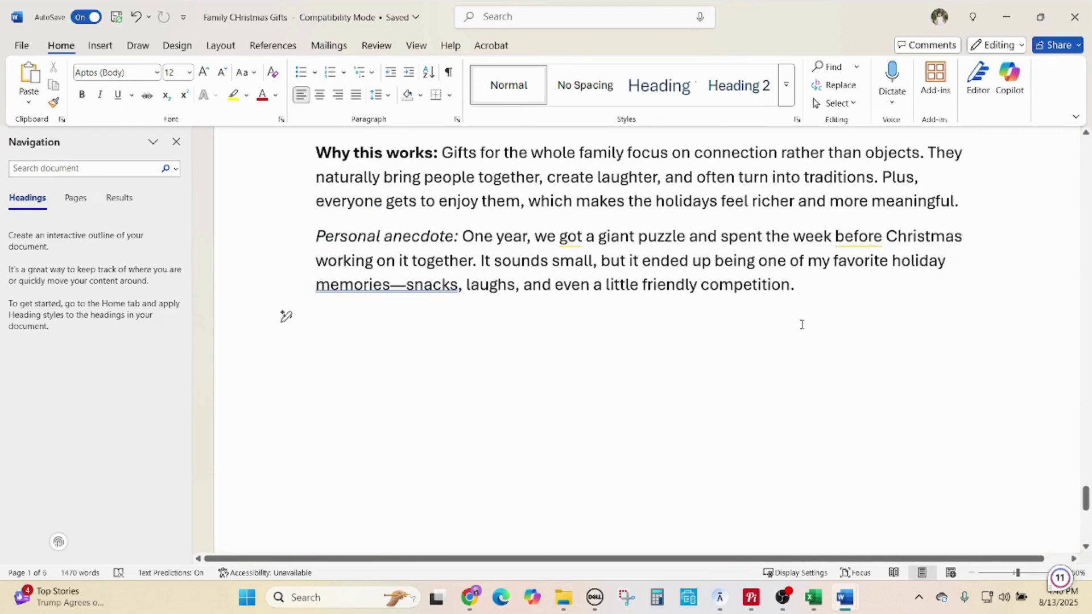
scroll(865, 297, up, 10)
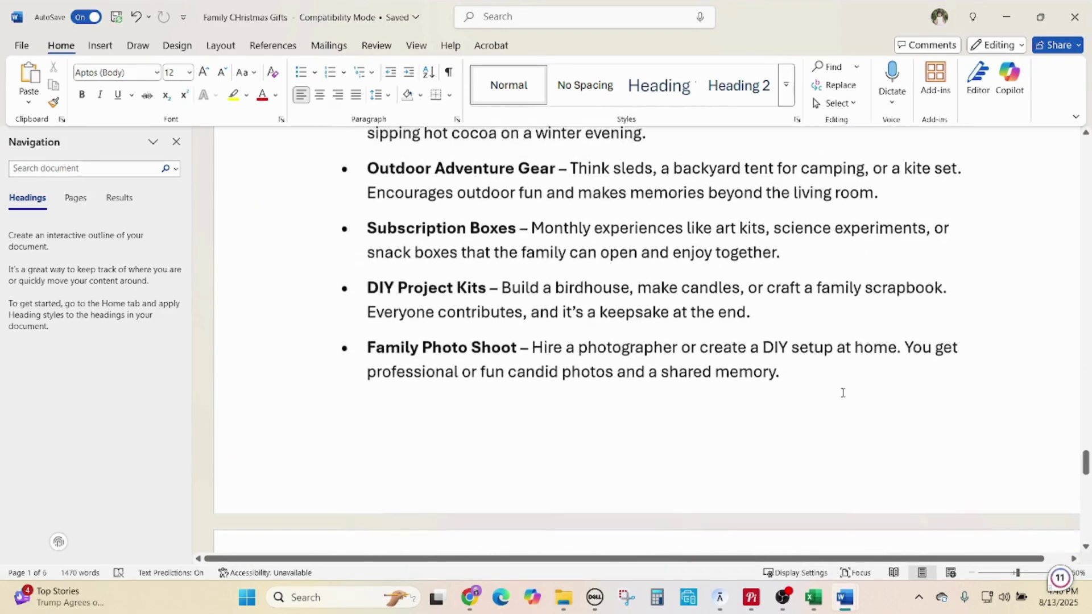
scroll(843, 392, up, 5)
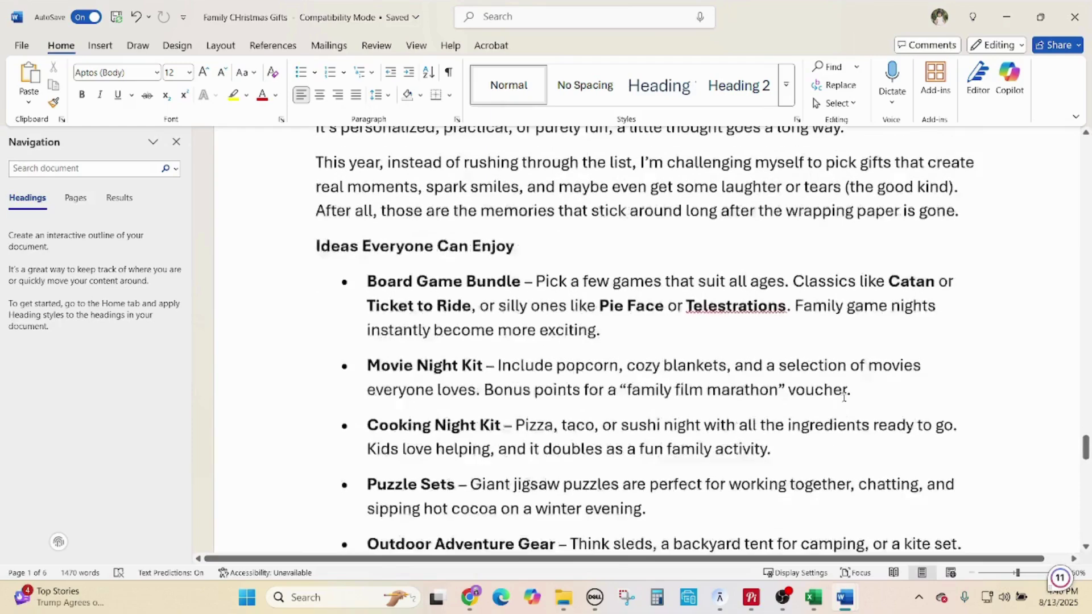
scroll(842, 393, down, 15)
scroll(845, 423, down, 4)
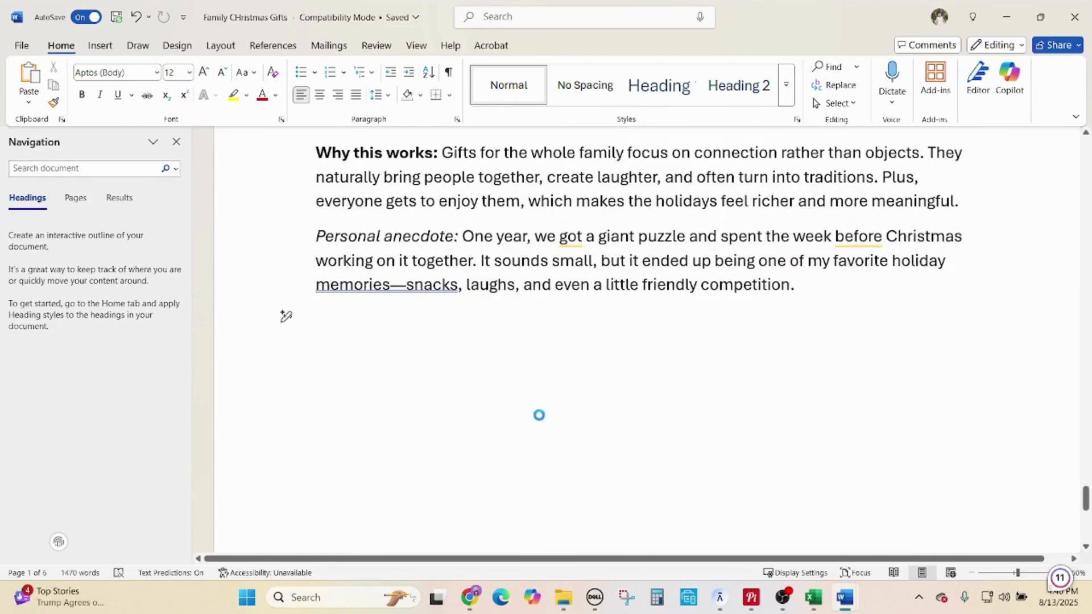
click(750, 357)
scroll(770, 405, up, 1)
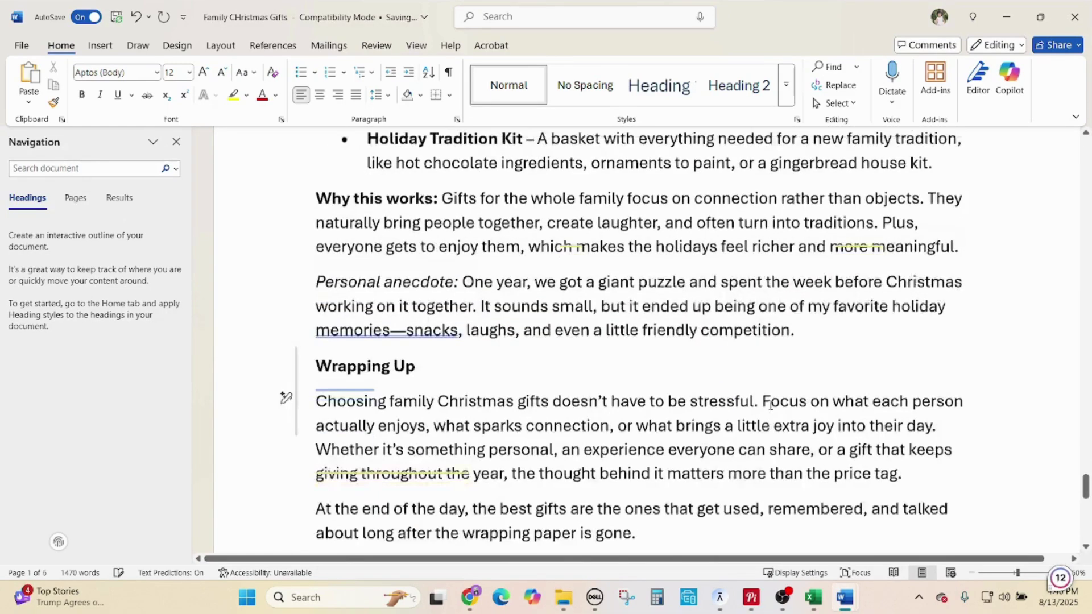
- Review the assembled gift guide in Word, copy its entire text and return to ChatGPT in the browser
scroll(771, 405, up, 4)
scroll(770, 405, down, 2)
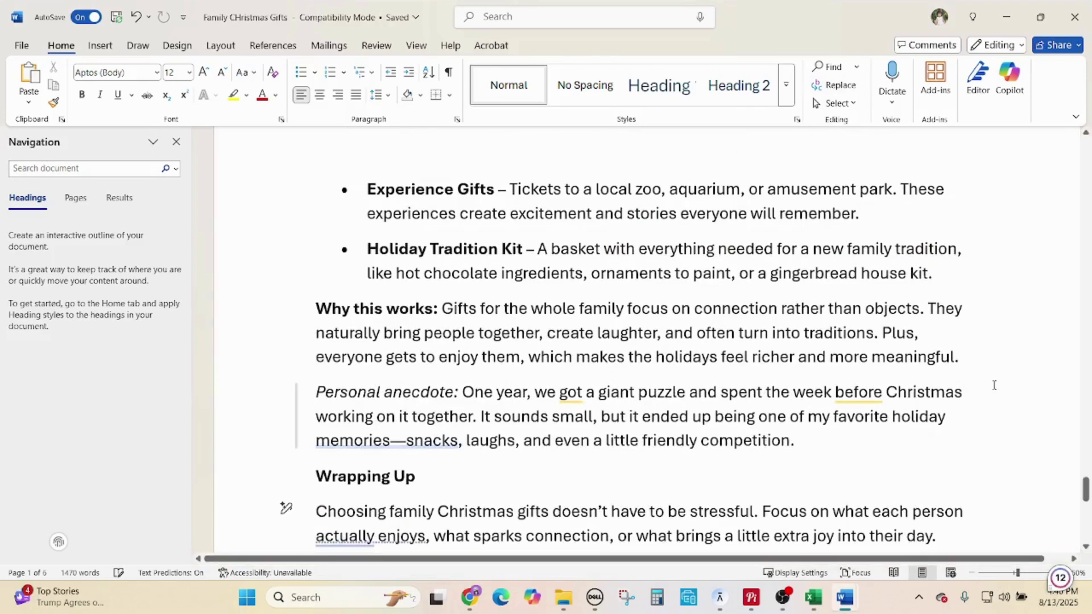
drag(1078, 493, 1041, 131)
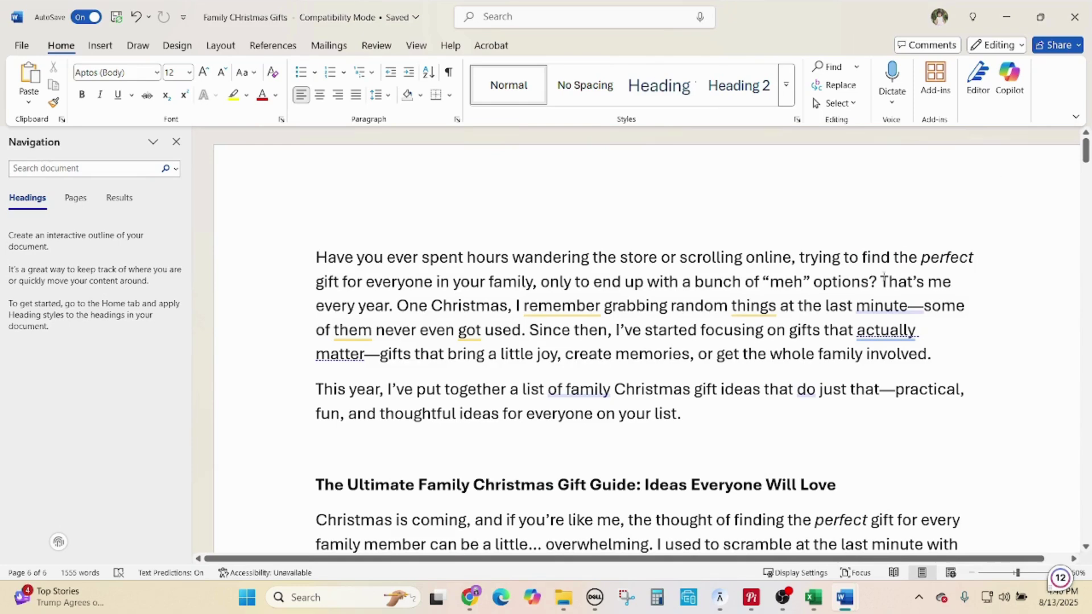
scroll(785, 401, down, 6)
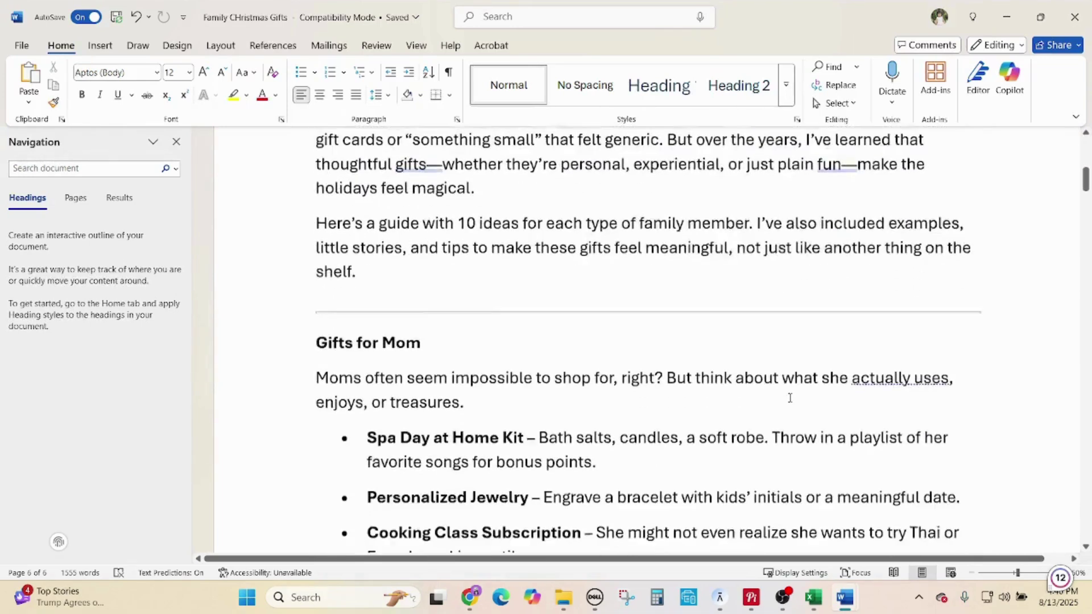
scroll(790, 398, up, 1)
click(835, 103)
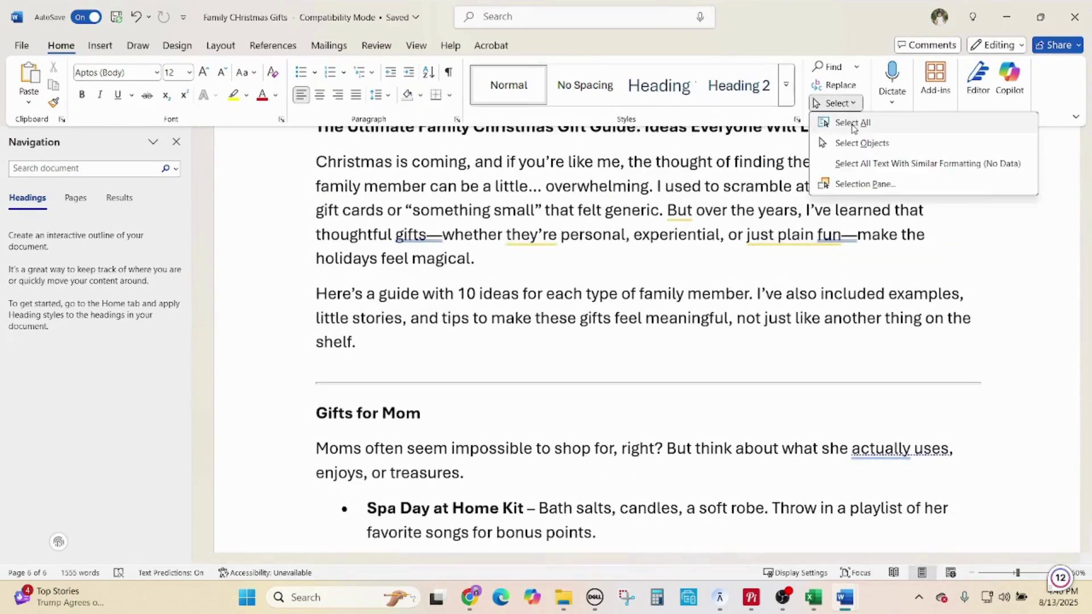
click(853, 122)
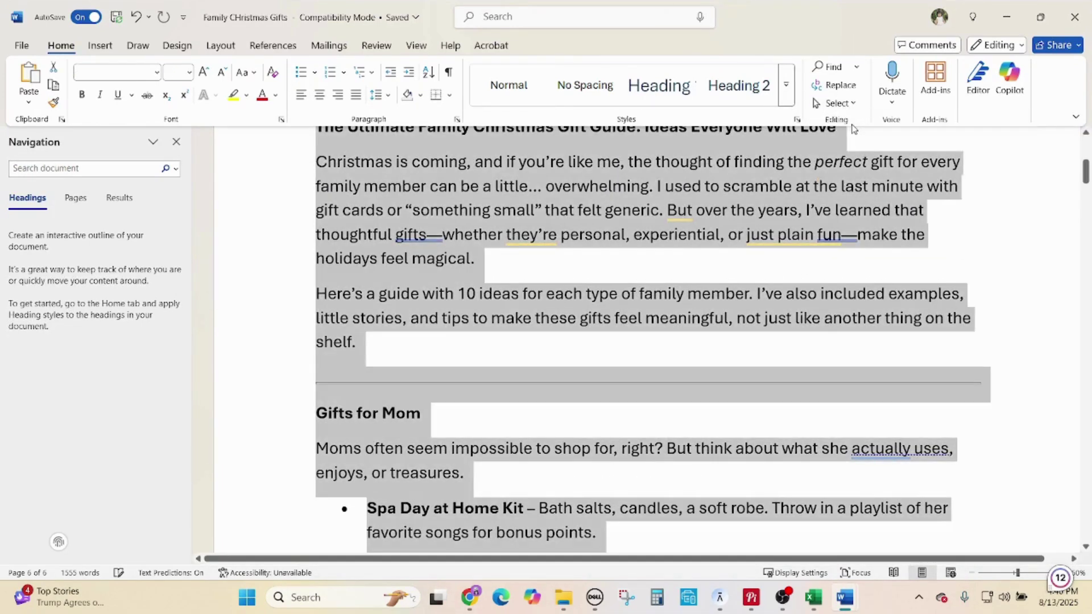
click(1010, 17)
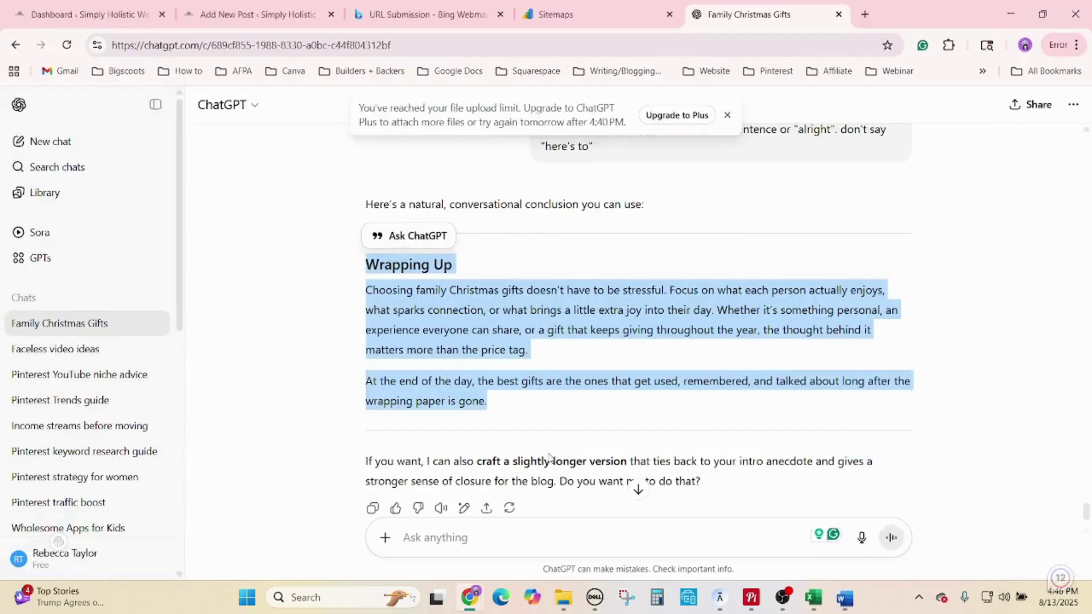
- Ask ChatGPT "how many ideas her here", followed by the pasted full text of the gift guide
click(499, 532)
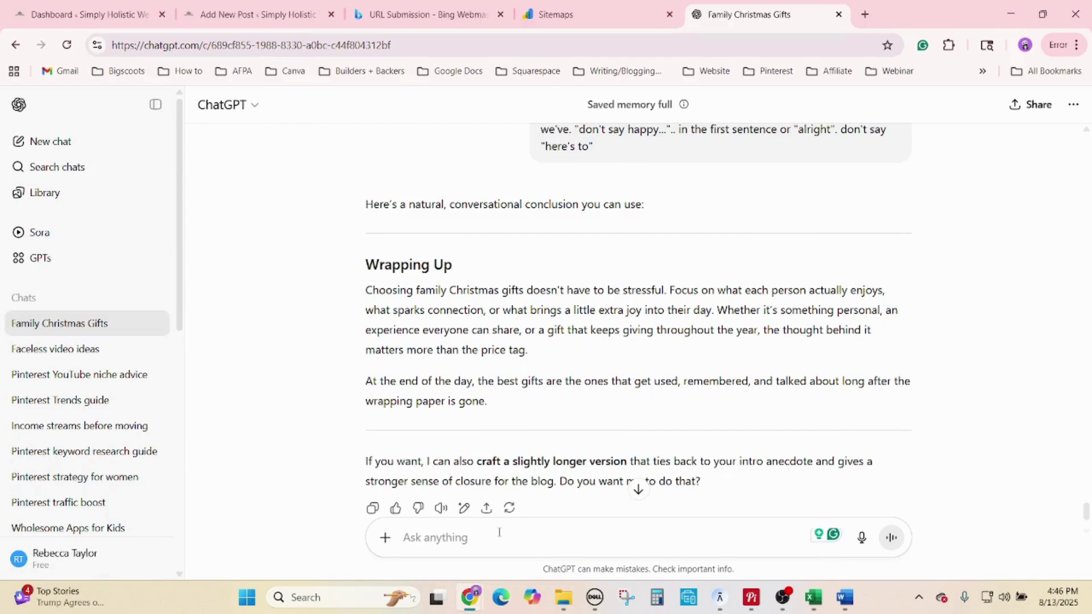
text(how)
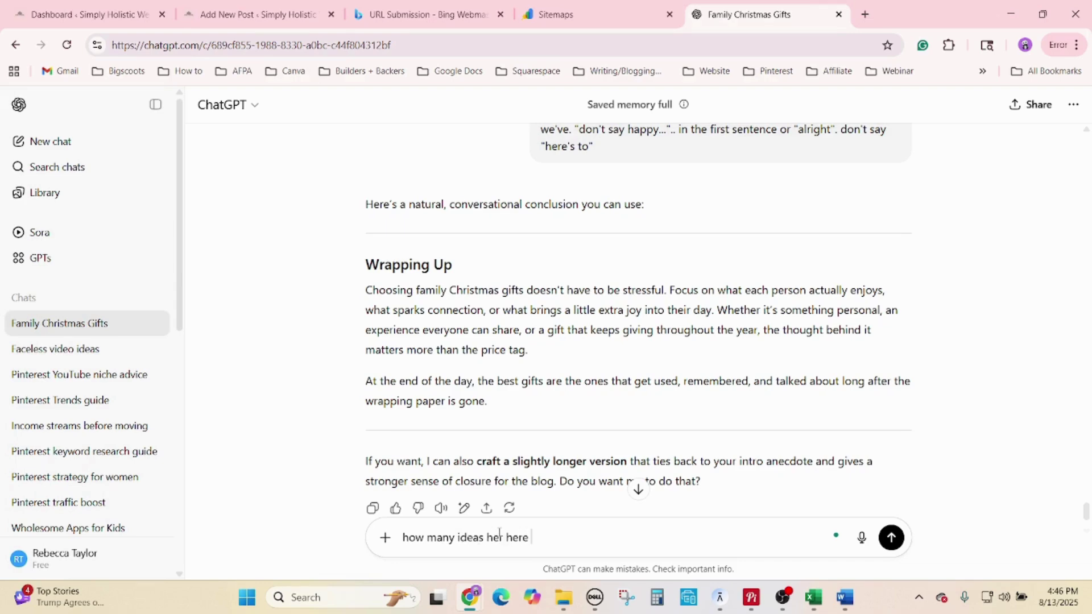
text( many ideas her here)
key(ctrl+v)
key(Return)
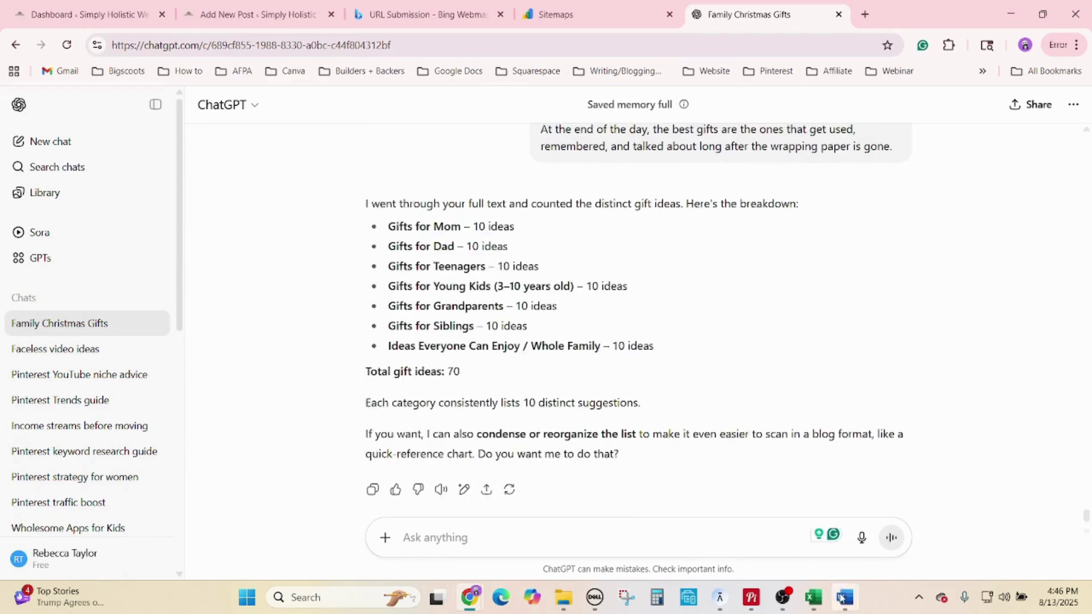
- Rename the Word document "70 Afforfable Family Christmas Gifts", with a lowercase h in Christmas
mouse_move(842, 600)
click(925, 525)
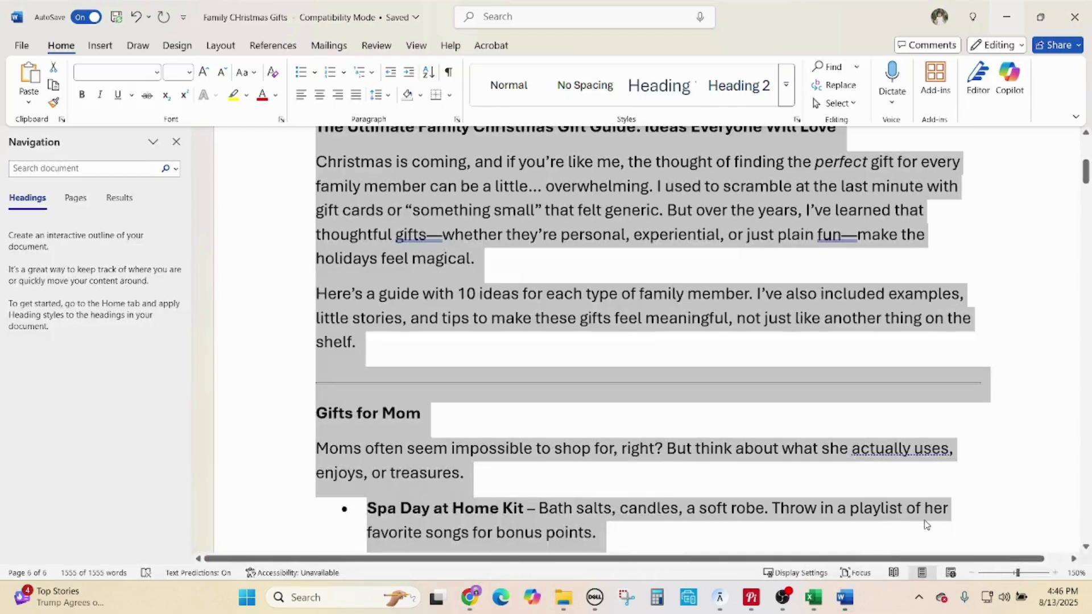
click(262, 25)
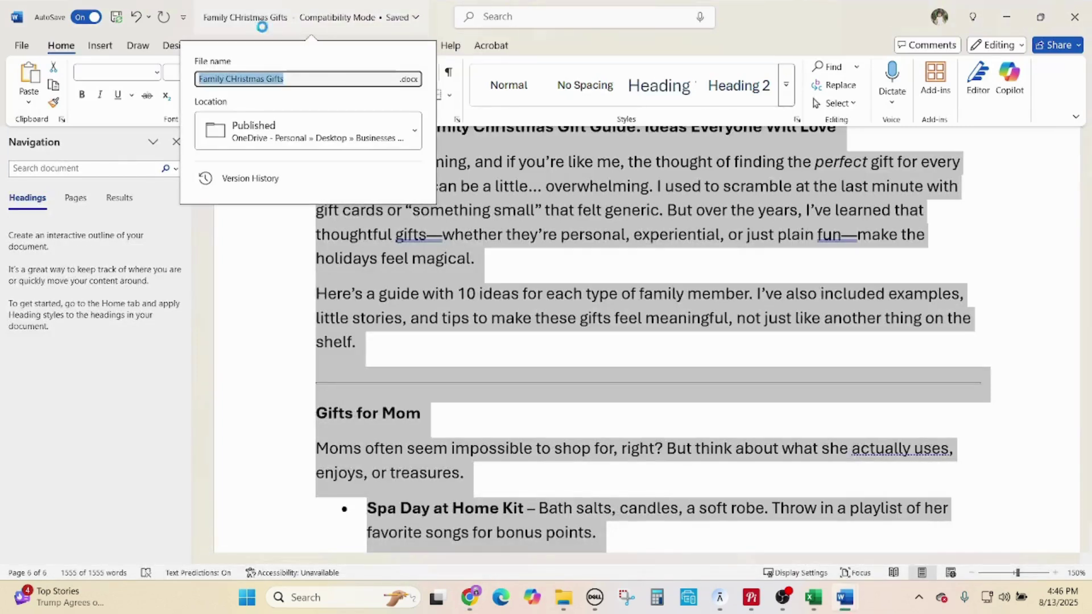
click(201, 79)
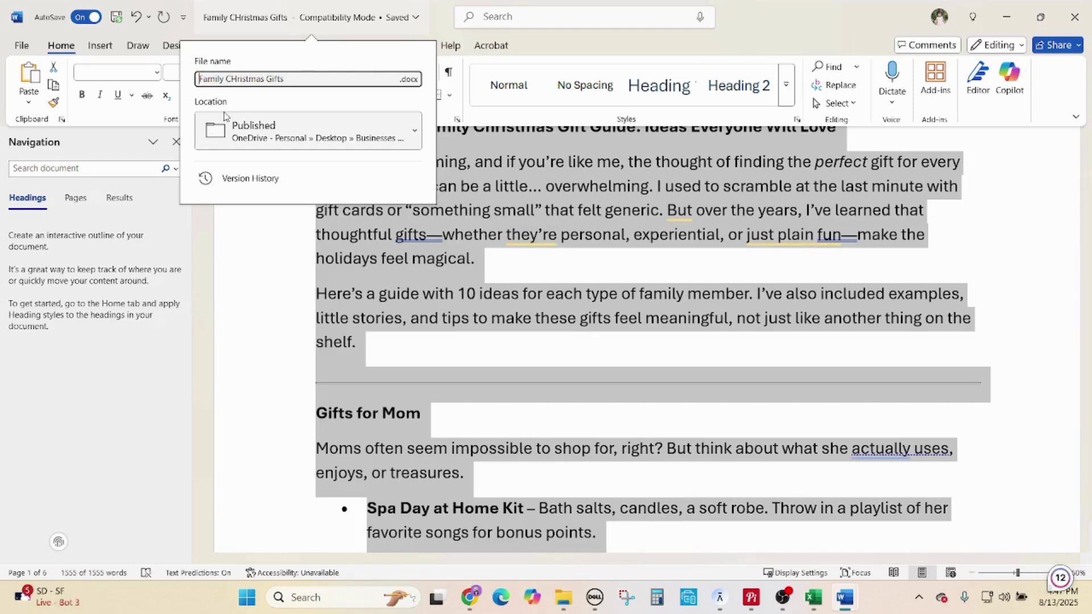
text(70 Afforfable)
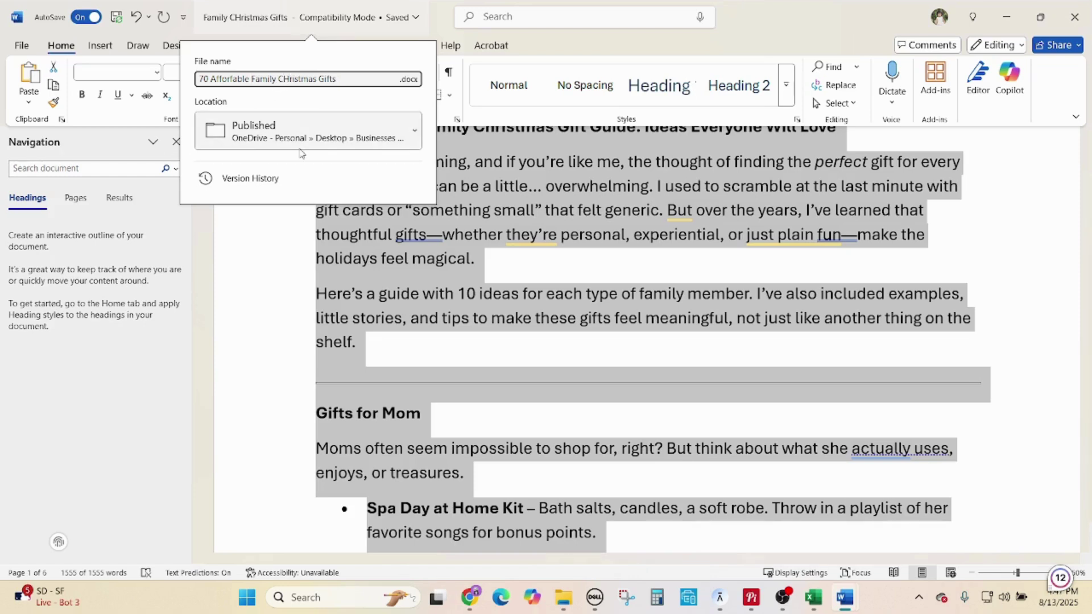
key(BackSpace)
text(h)
key(Return)
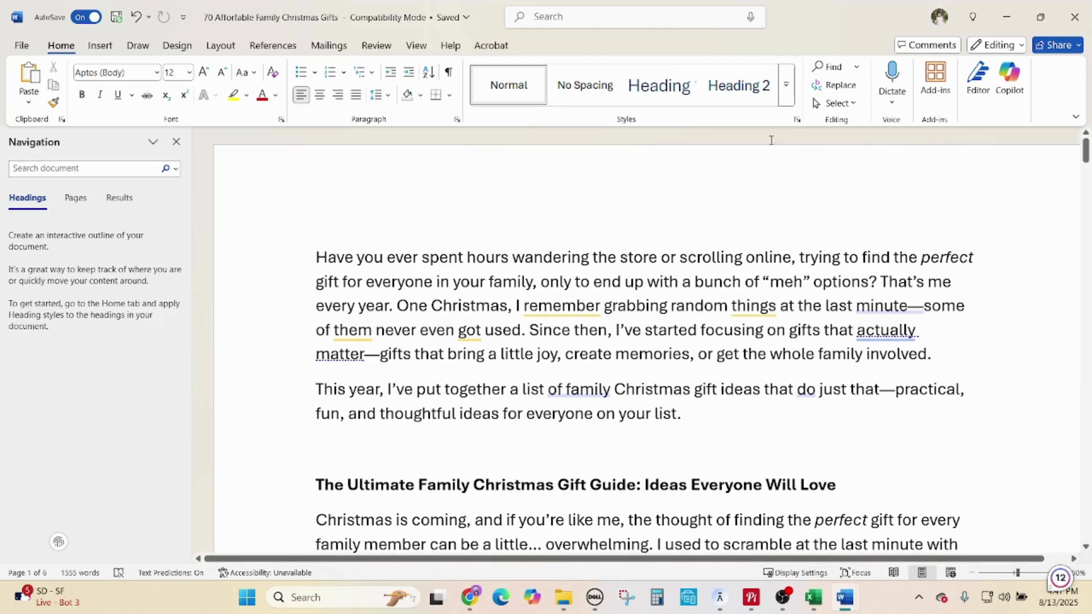
- Copy the entire Word document and paste it below the affiliate disclosure in the new WordPress post
click(836, 104)
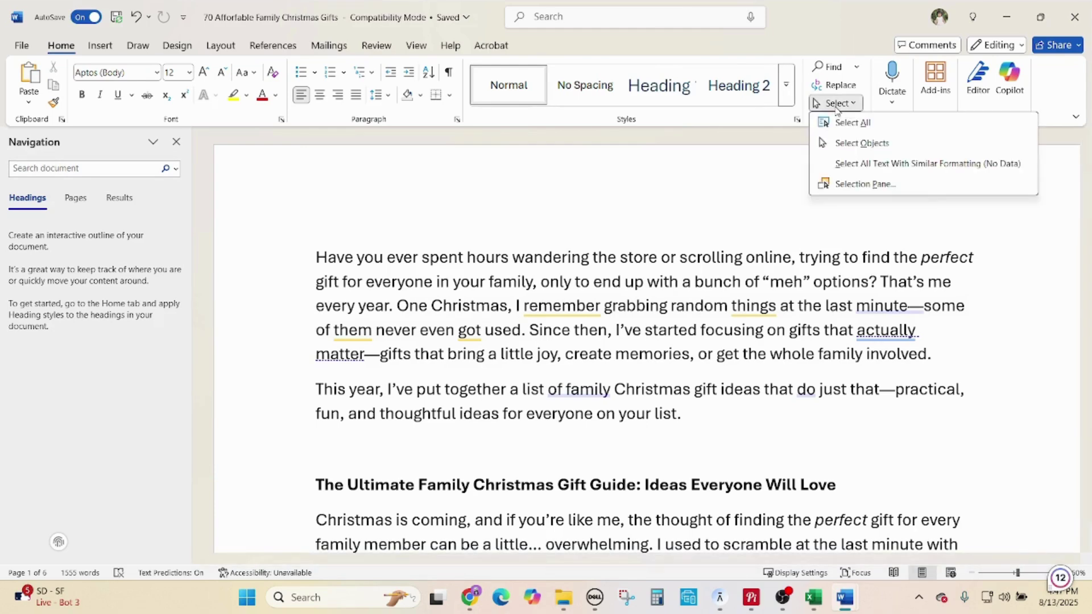
click(847, 122)
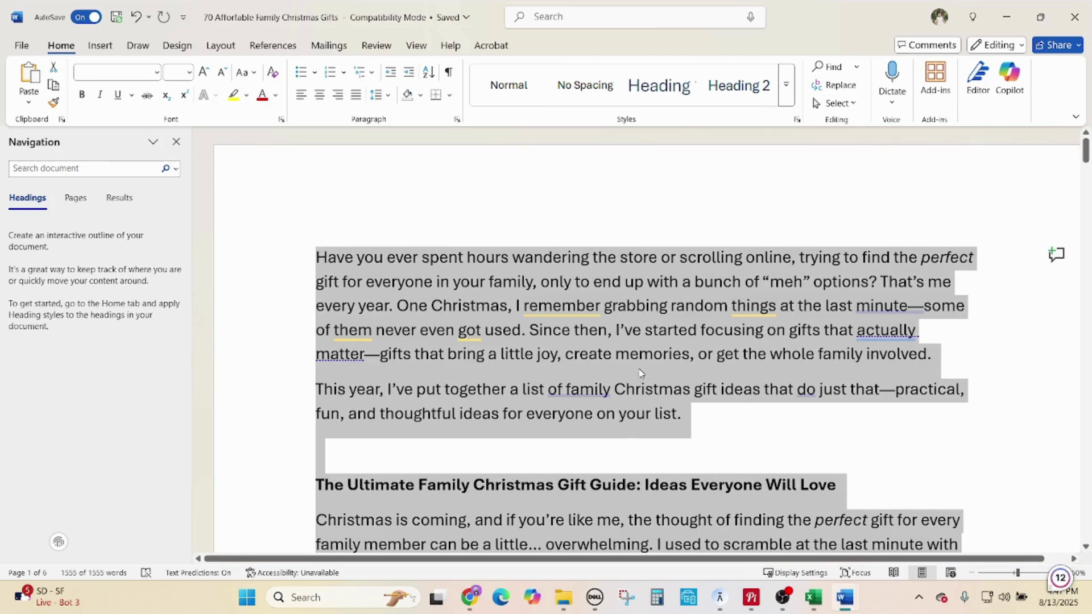
click(469, 597)
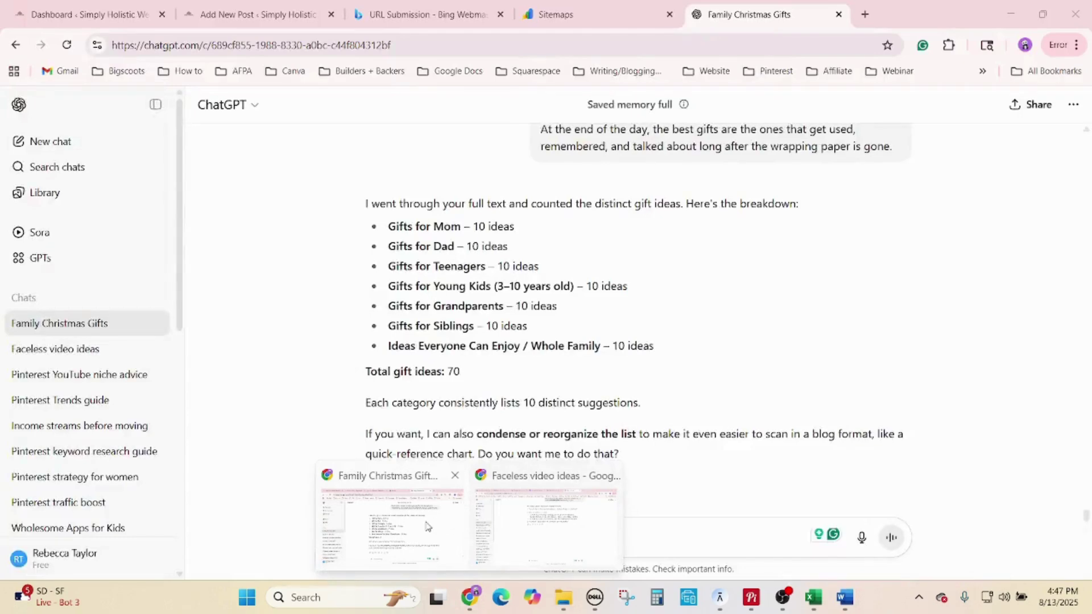
click(427, 525)
click(258, 14)
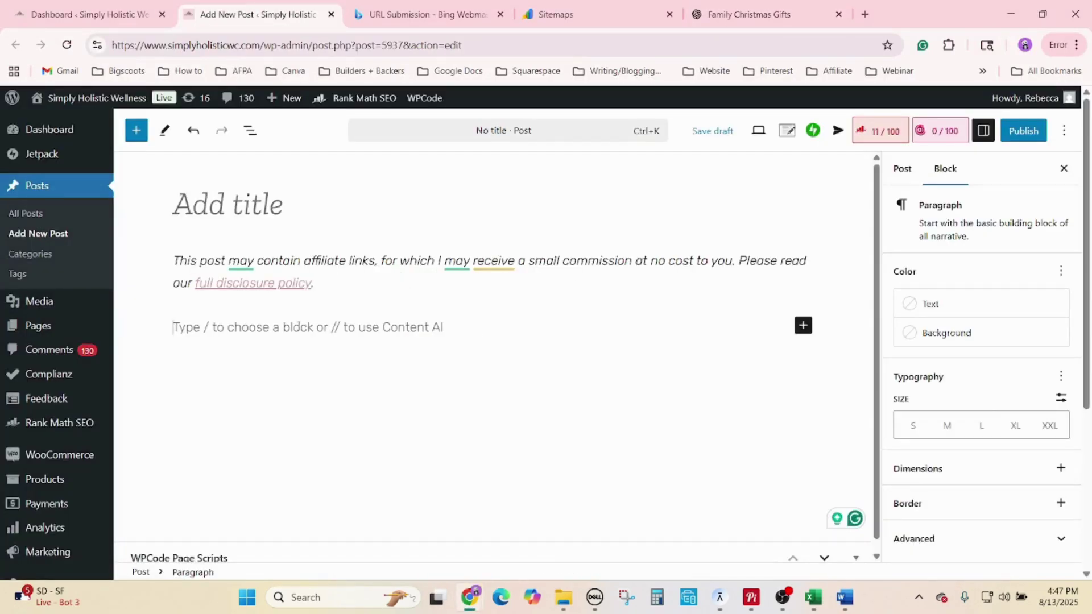
key(ctrl+v)
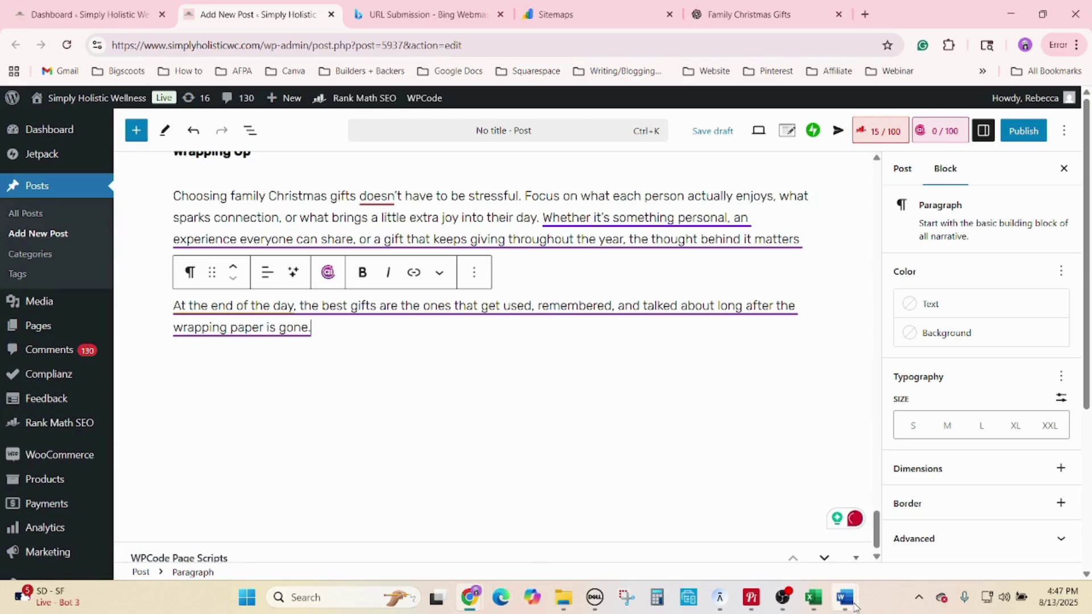
- Copy the document's file name in Word and return to the empty title of the WordPress post
mouse_move(854, 607)
click(916, 514)
key(ctrl+a)
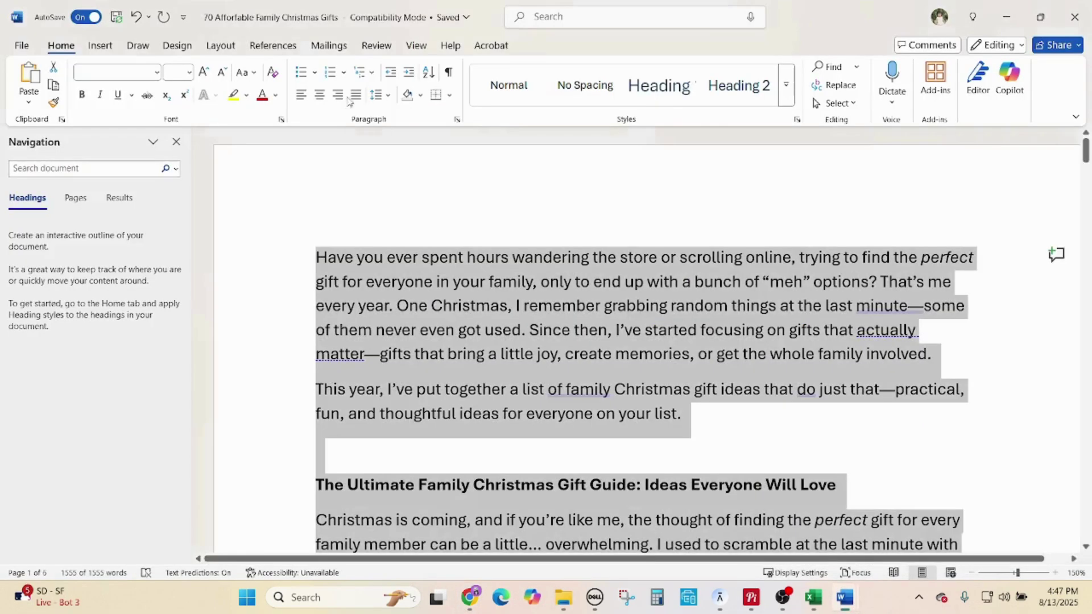
click(248, 17)
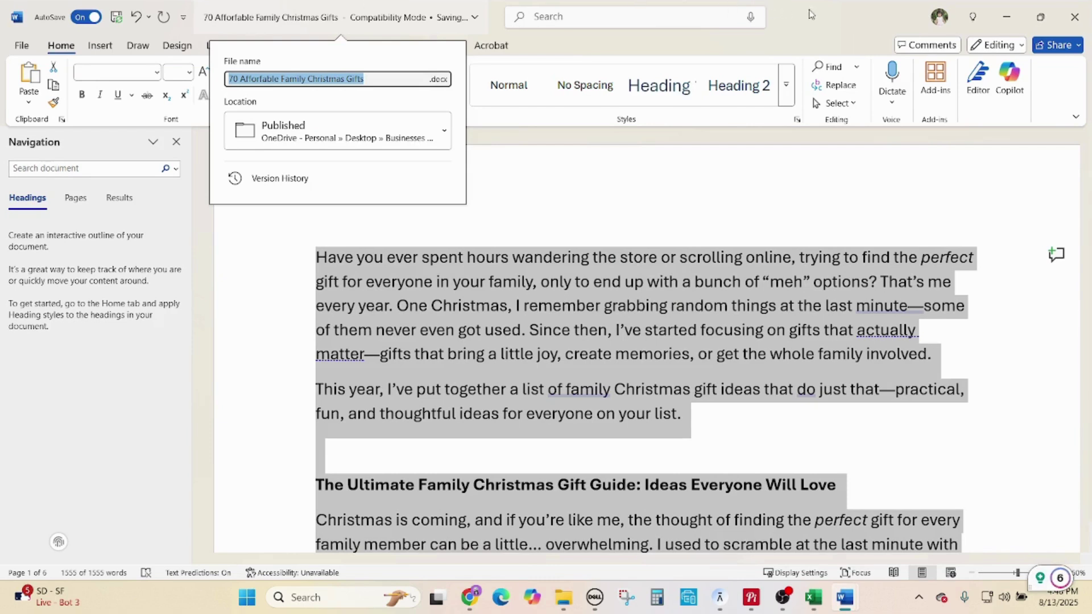
click(1011, 19)
click(1011, 19)
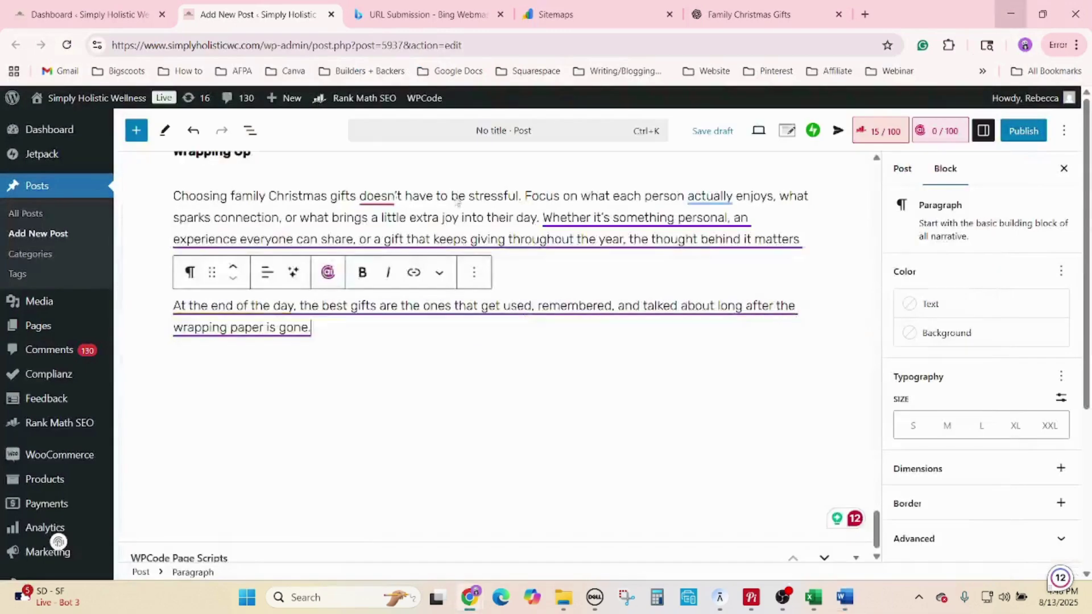
scroll(772, 536, up, 20)
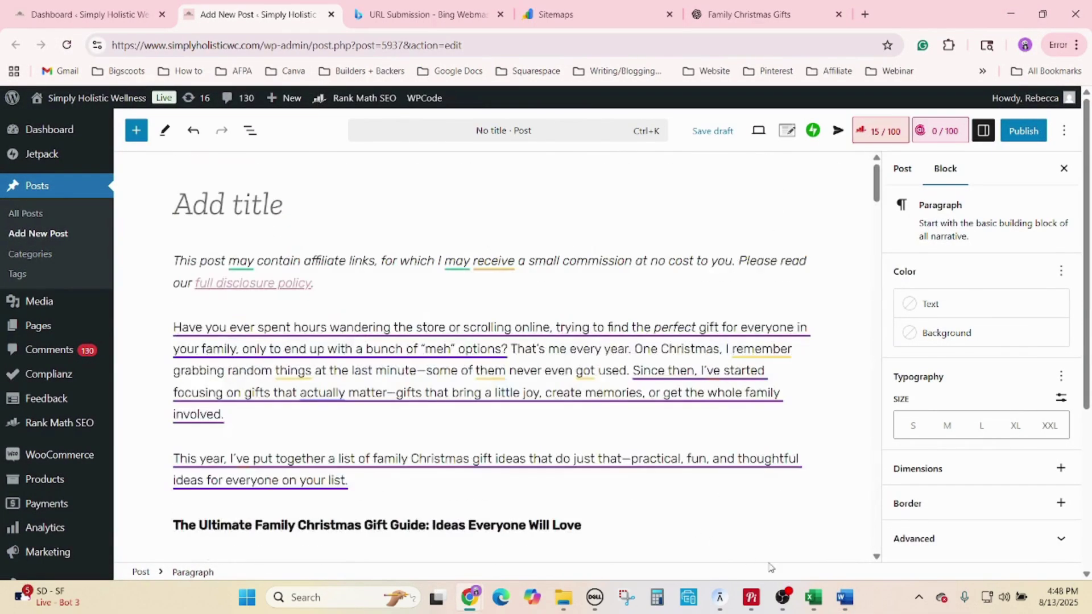
- Enter "70 Afforfable Family Christmas Gifts" as the title of the WordPress post
mouse_move(813, 597)
click(855, 522)
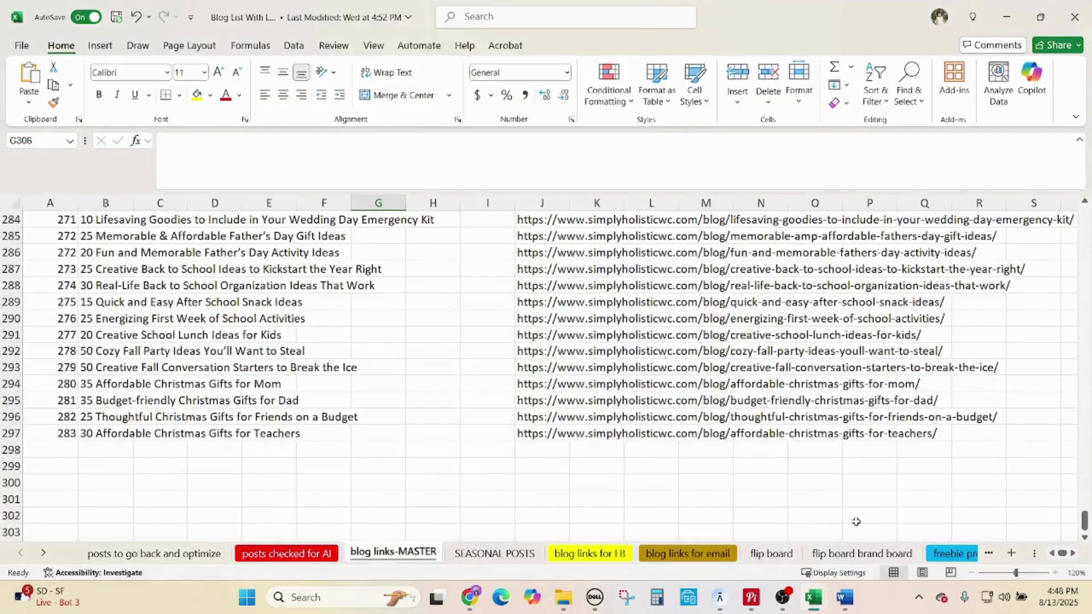
click(1006, 17)
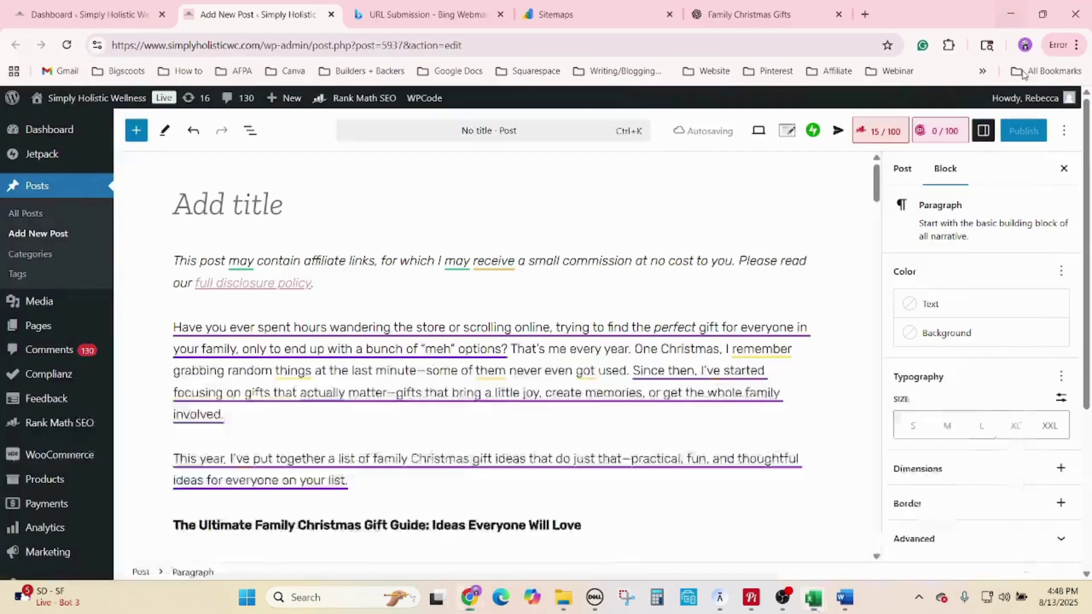
click(276, 195)
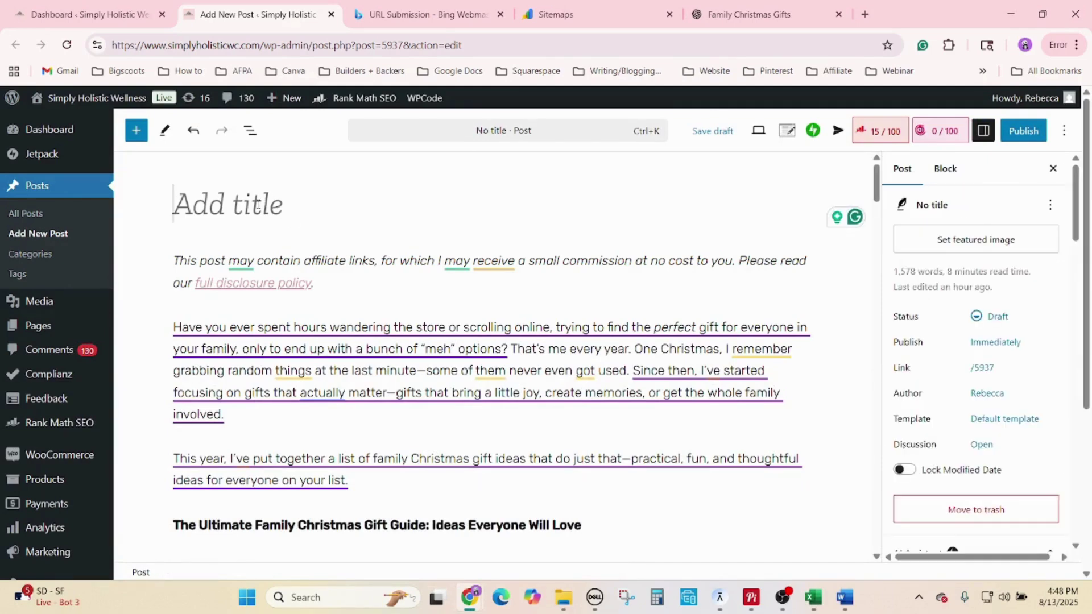
text(70 Affortable Family Christmas Gifts)
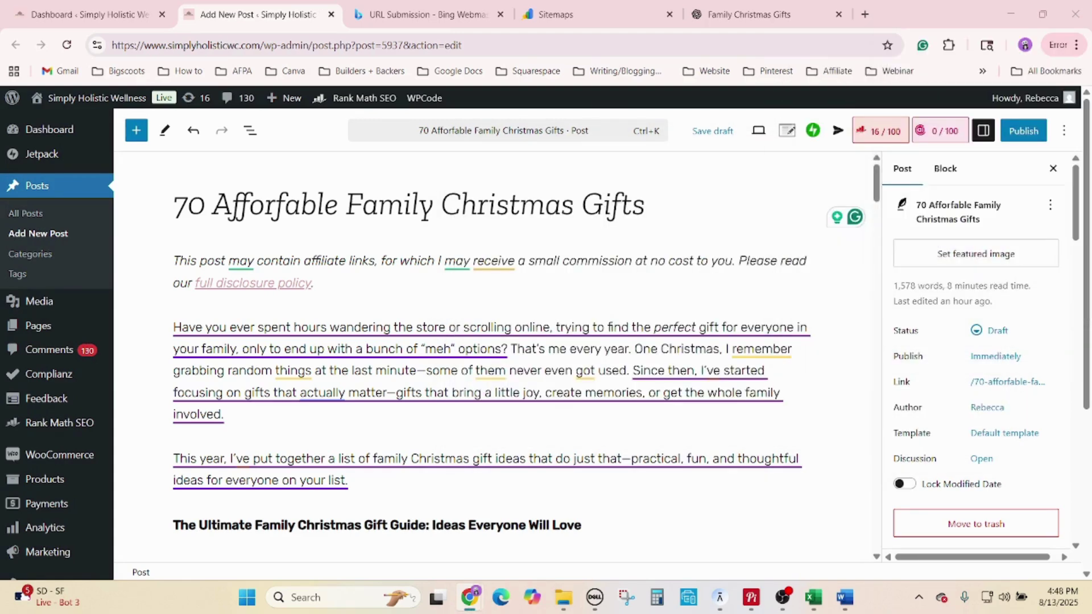
- Switch to the Blog Title and FB Pictures folder in Canva and duplicate the "30 Affordable Christmas Gifts for Teachers" design
key(ctrl+shift+t)
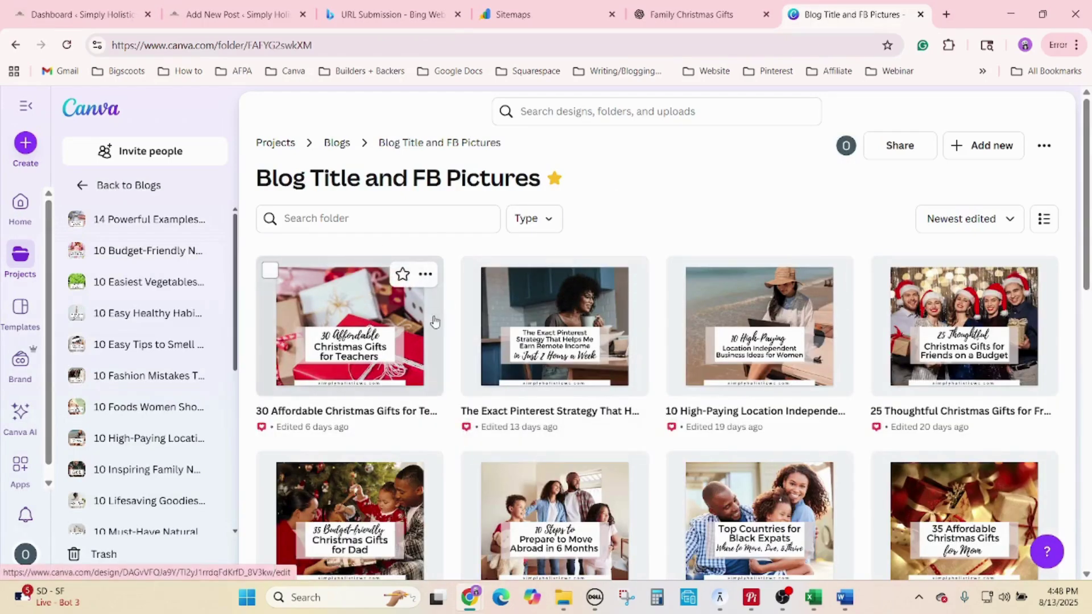
click(427, 275)
click(500, 297)
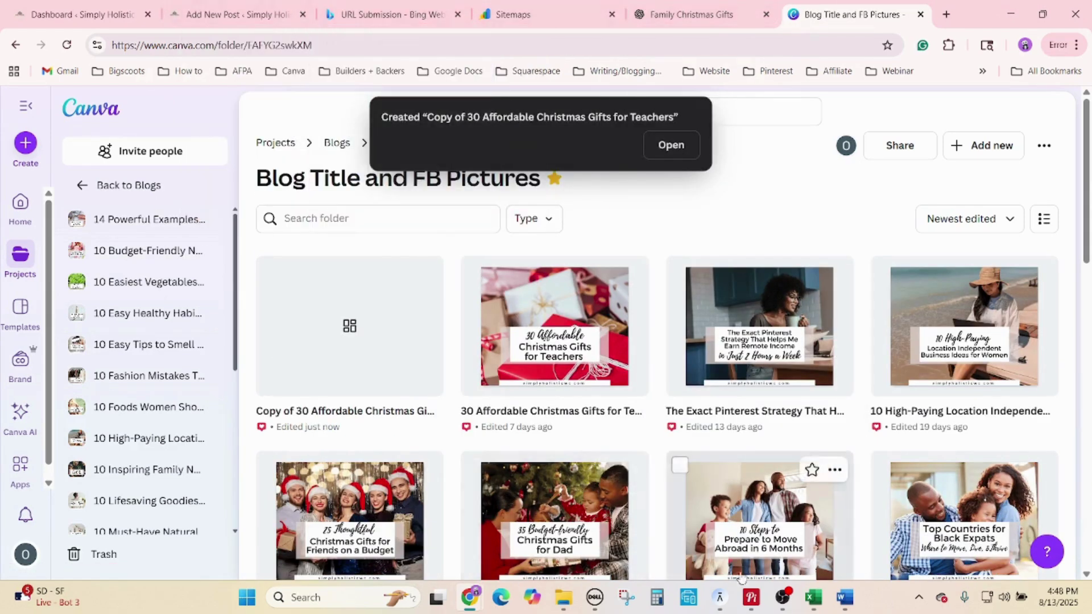
- Copy the file name from Word, rename the duplicated Canva design "70 Afforfable Family Christmas Gifts", and open it
mouse_move(844, 604)
click(924, 523)
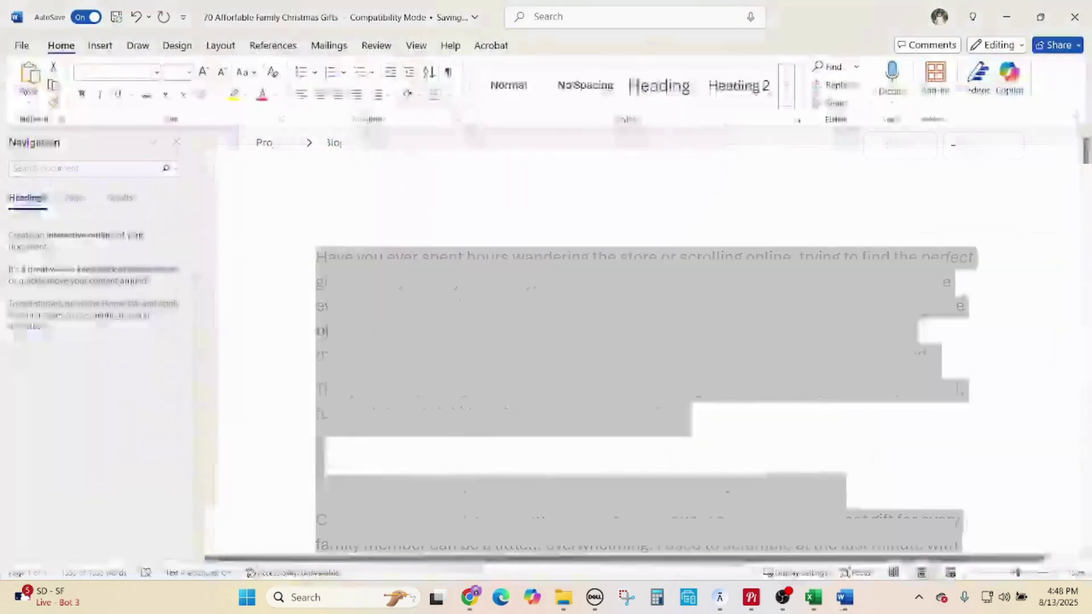
click(262, 18)
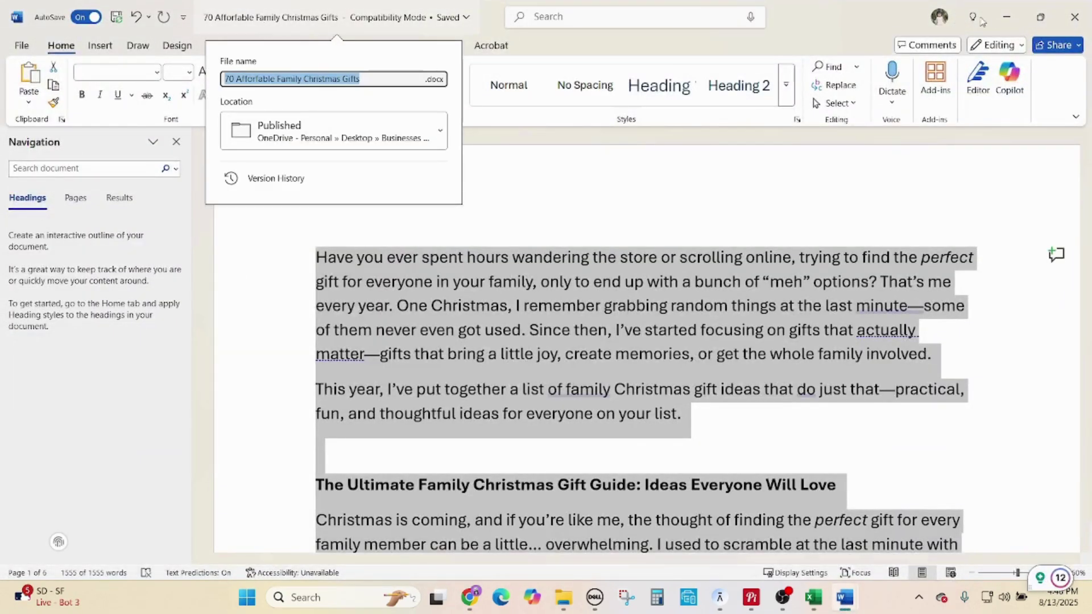
click(1006, 17)
click(1006, 17)
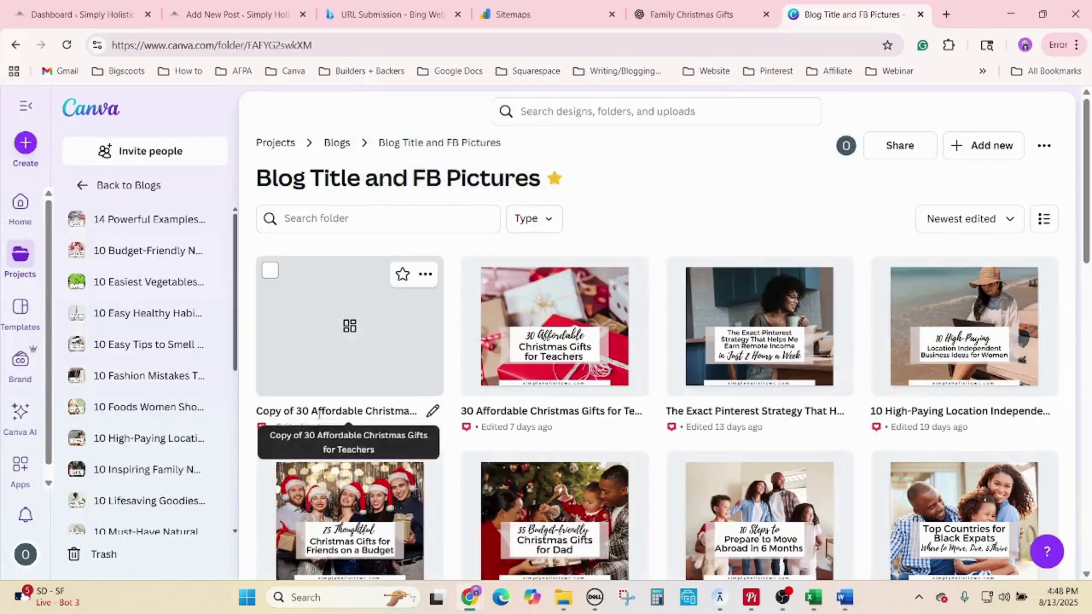
click(319, 411)
key(ctrl+v)
click(329, 337)
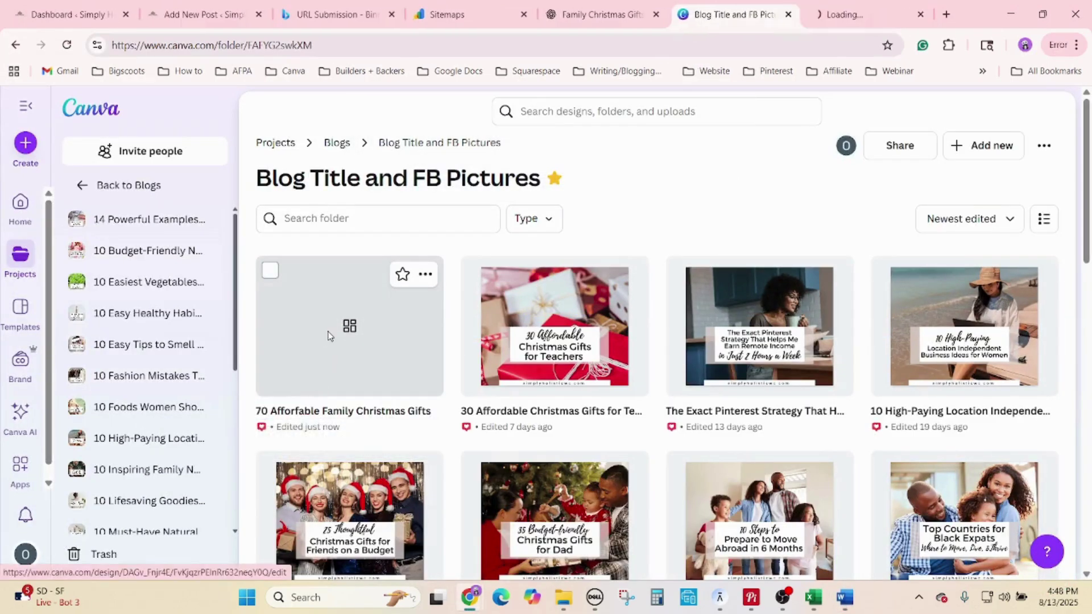
- Correct the design's name in the folder to "70 Affordable Family Christmas Gifts" and reload its opened editor page
click(314, 411)
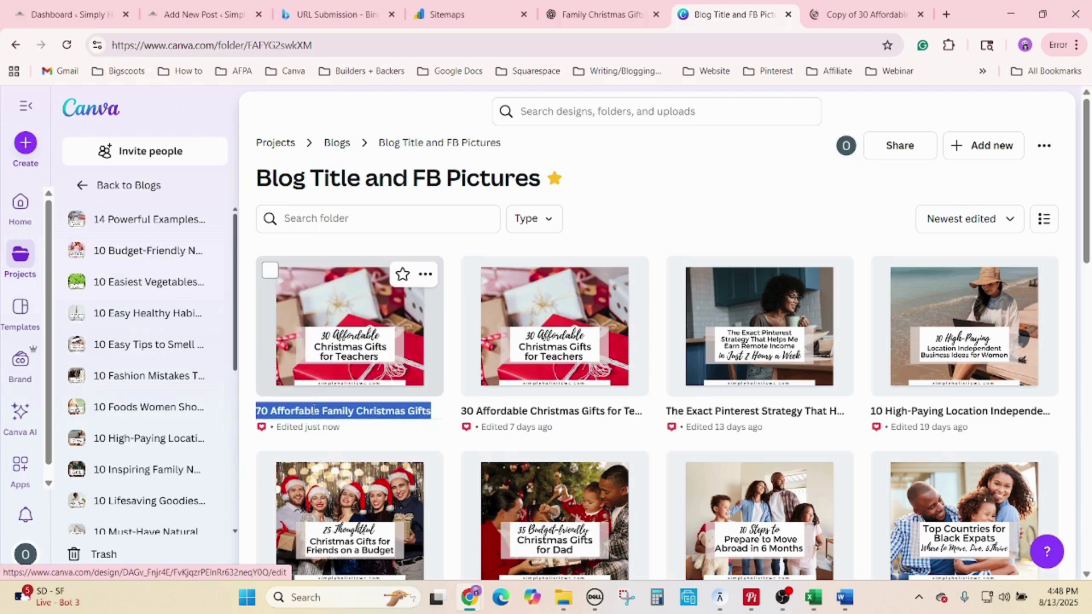
click(314, 410)
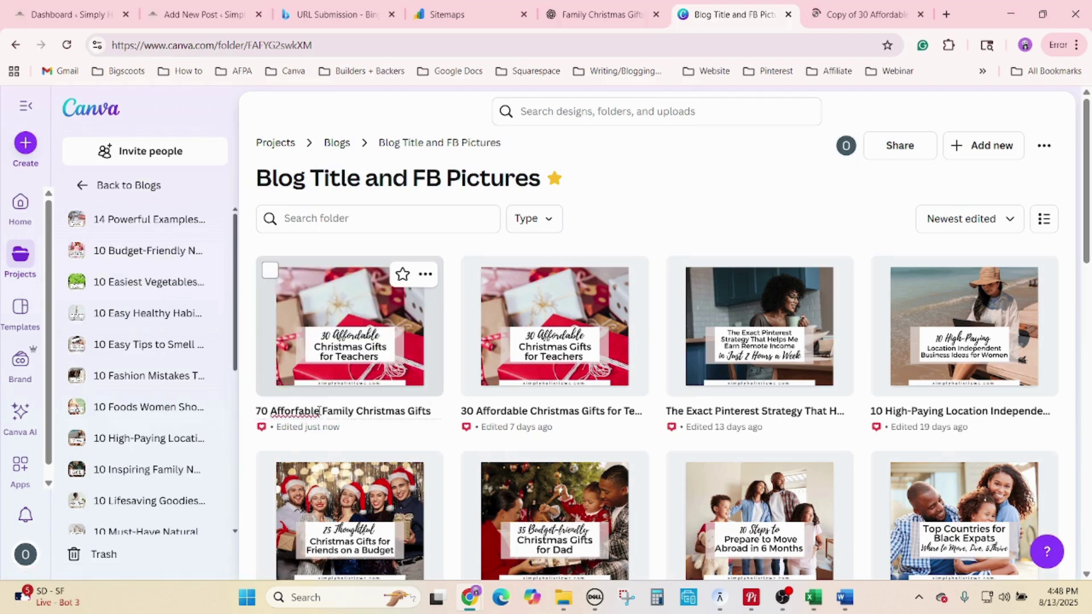
key(BackSpace)
key(BackSpace)
key(BackSpace)
key(BackSpace)
key(BackSpace)
key(BackSpace)
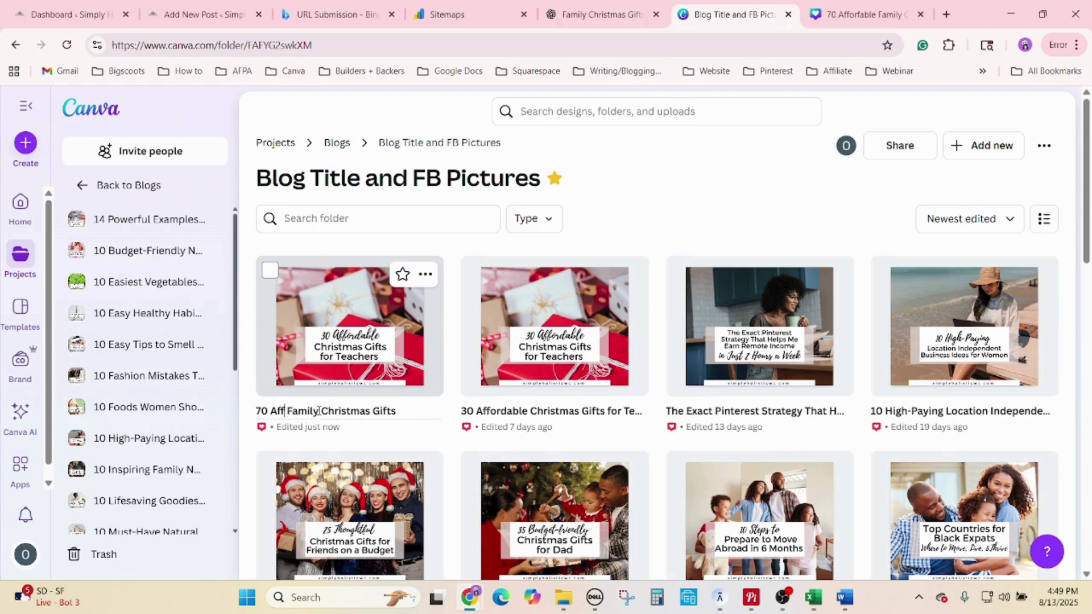
text(rdable)
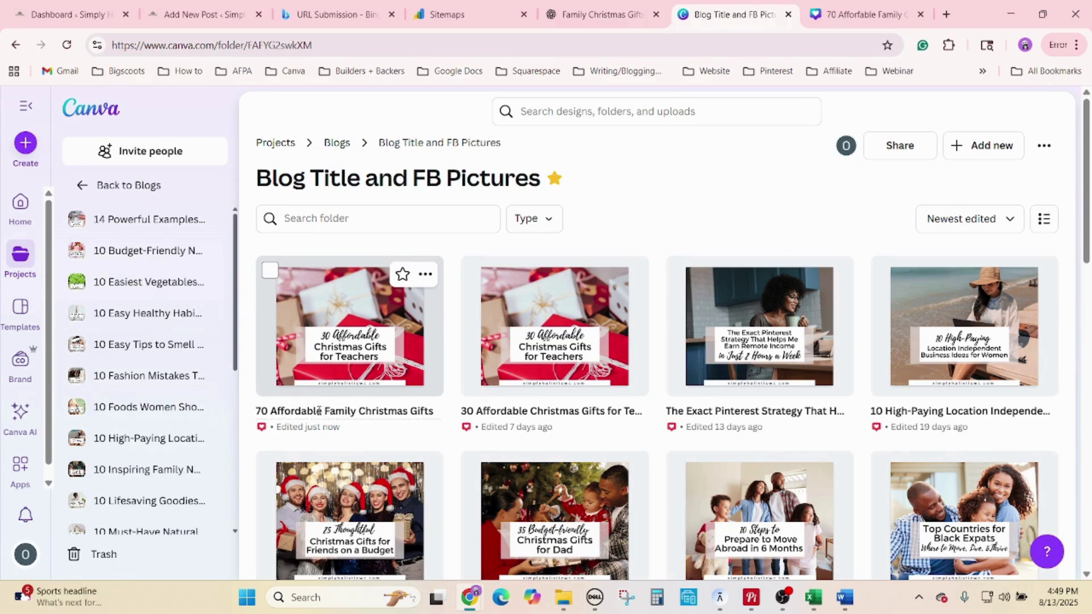
right_click(317, 410)
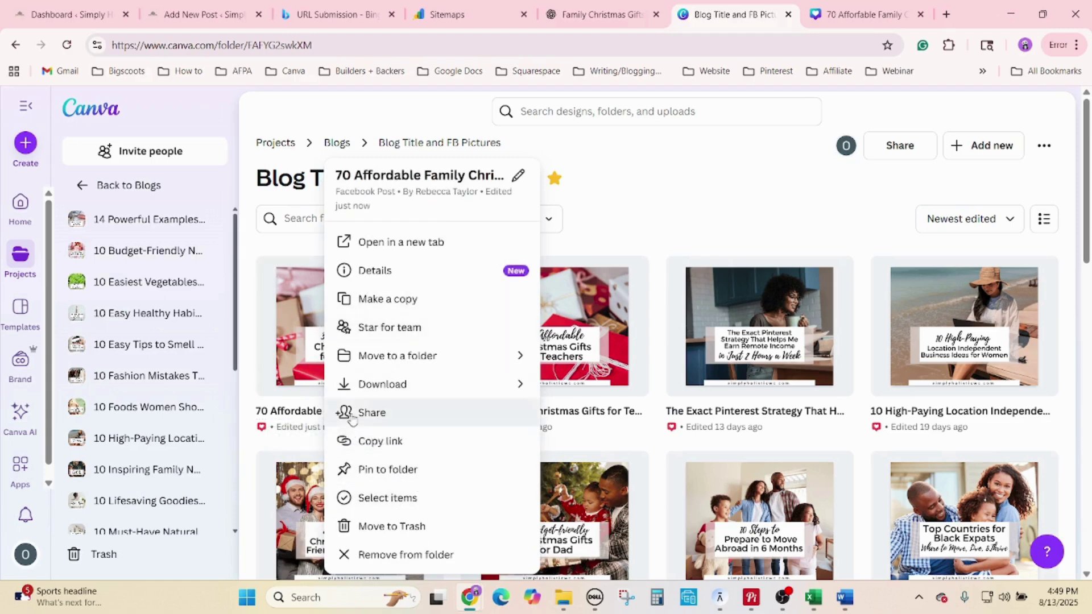
key(ctrl+Tab)
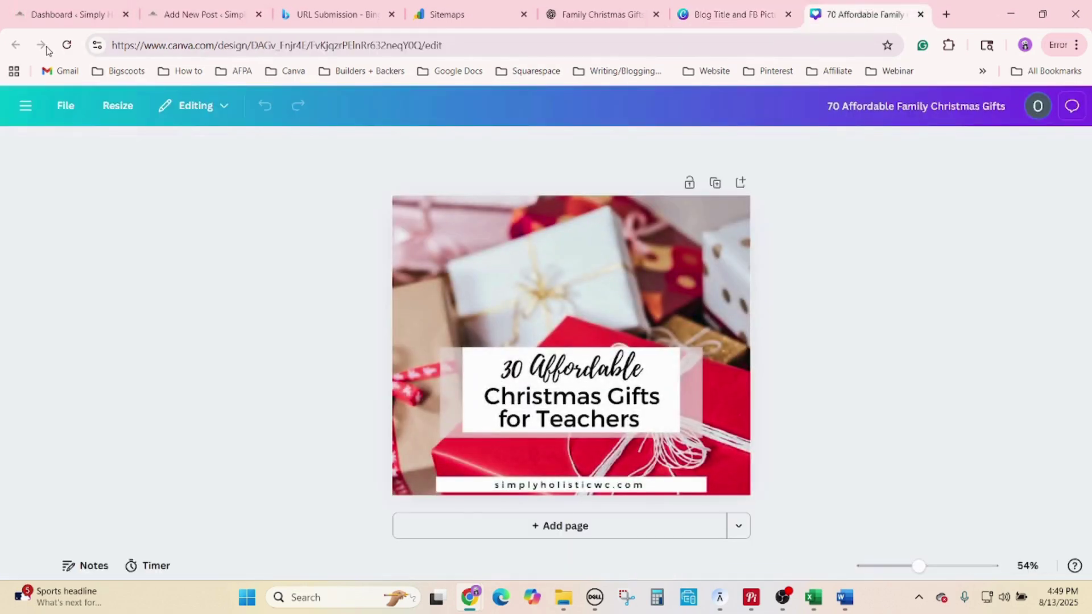
click(67, 45)
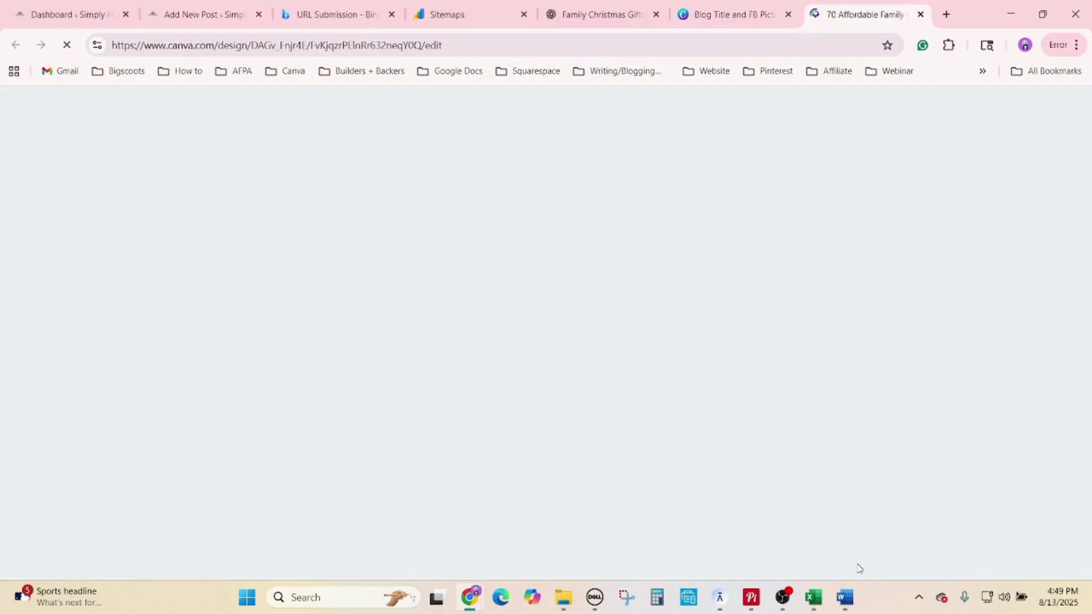
- In Word, correct the document's file name to "70 Affordable Family Christmas Gifts", copy it, and return to the Canva design
mouse_move(845, 597)
click(918, 514)
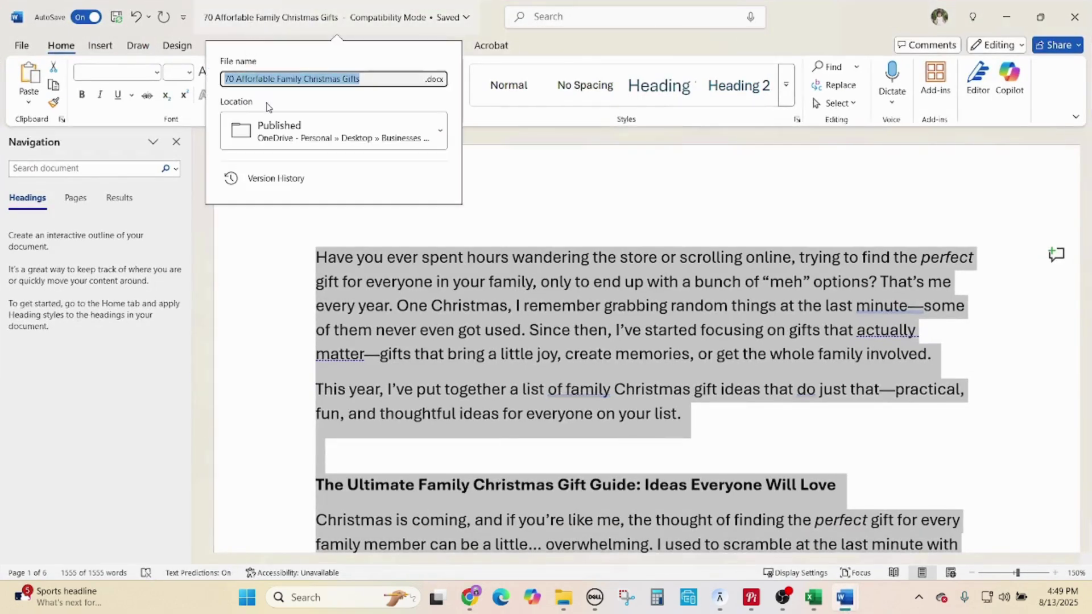
click(277, 77)
drag(277, 79, 237, 82)
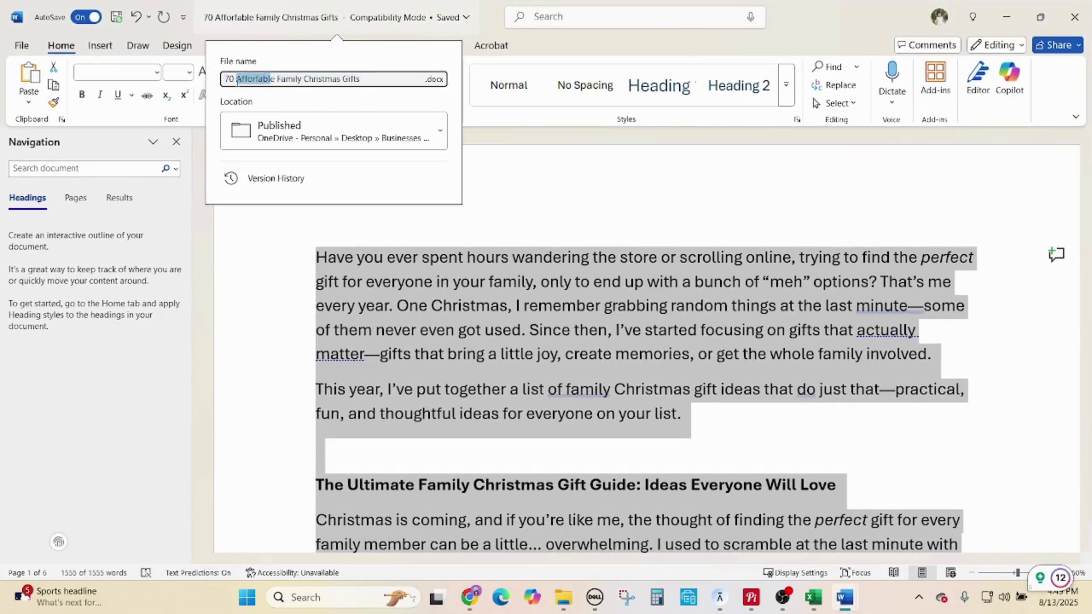
key(BackSpace)
text(Af)
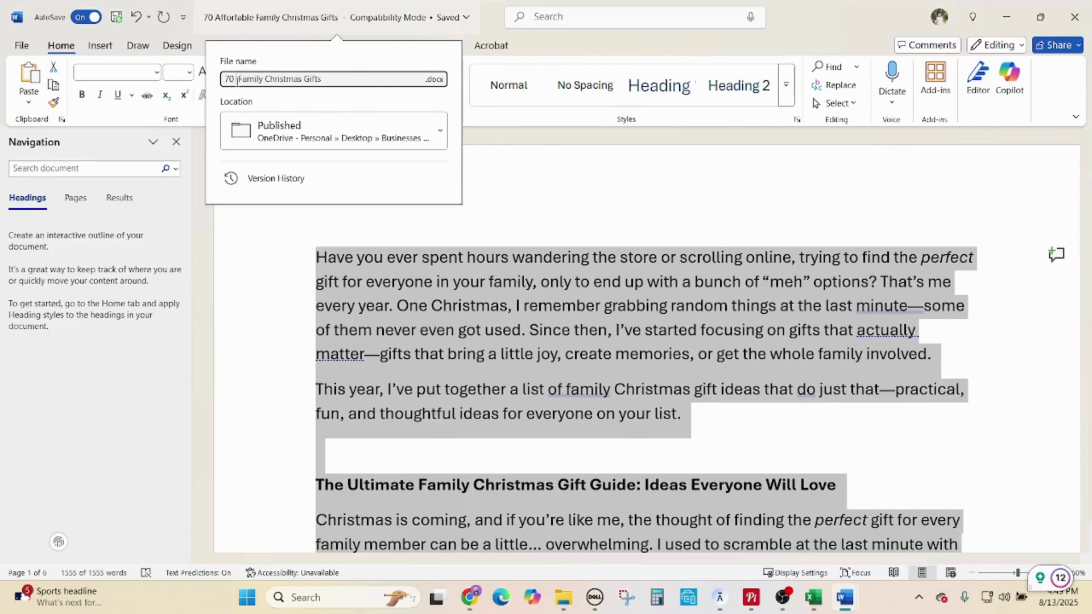
text(fordable)
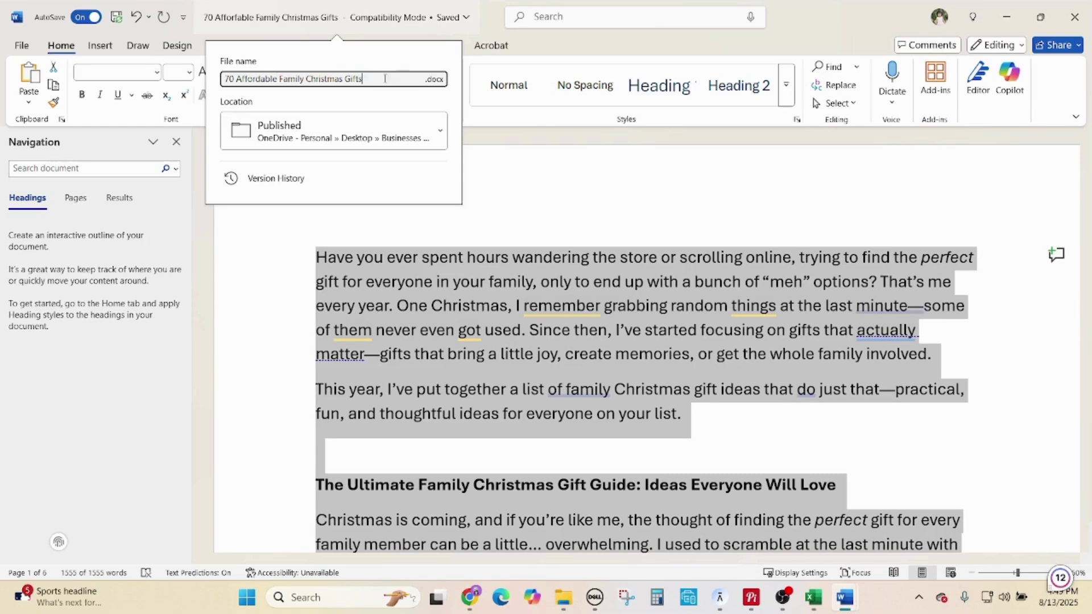
drag(385, 78, 216, 74)
click(1007, 20)
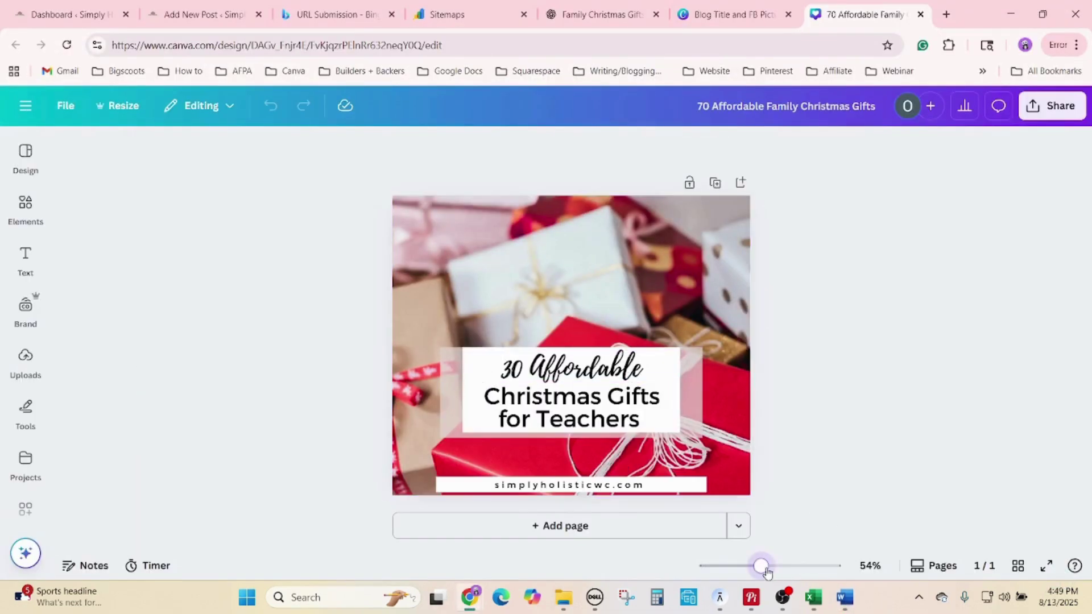
- Replace the script text "30 Affordable" in the design with the copied title "70 Affordable Family Christmas Gifts"
drag(762, 566, 771, 566)
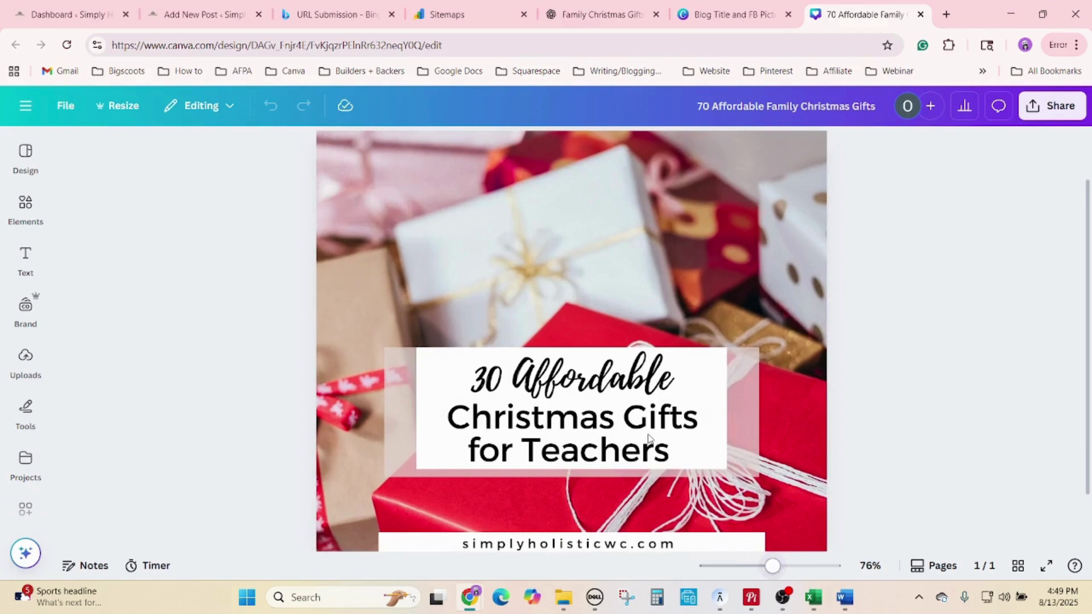
click(627, 391)
right_click(621, 400)
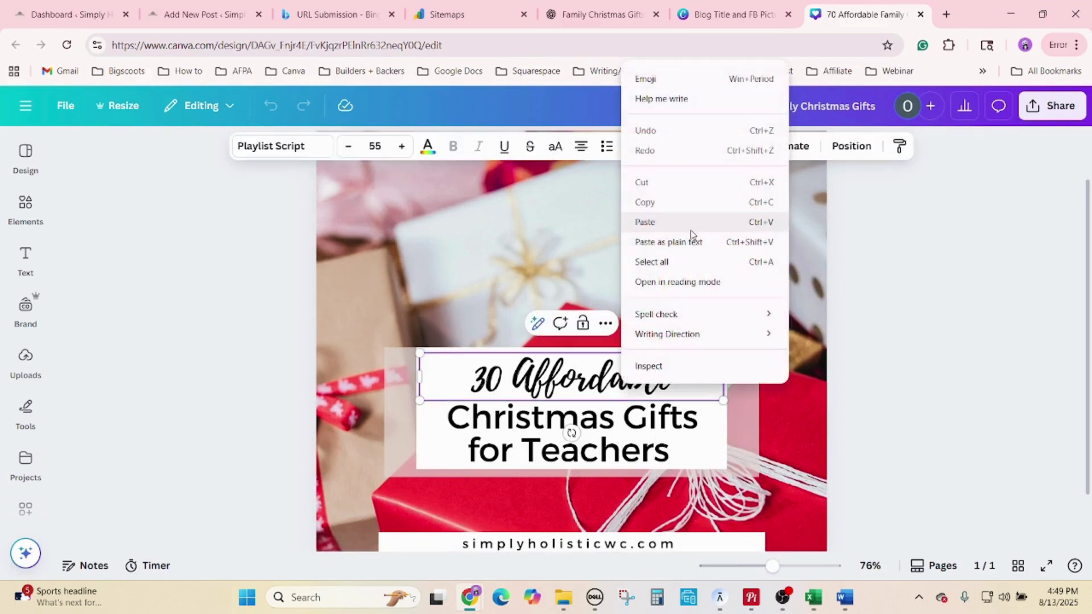
click(689, 262)
key(ctrl+v)
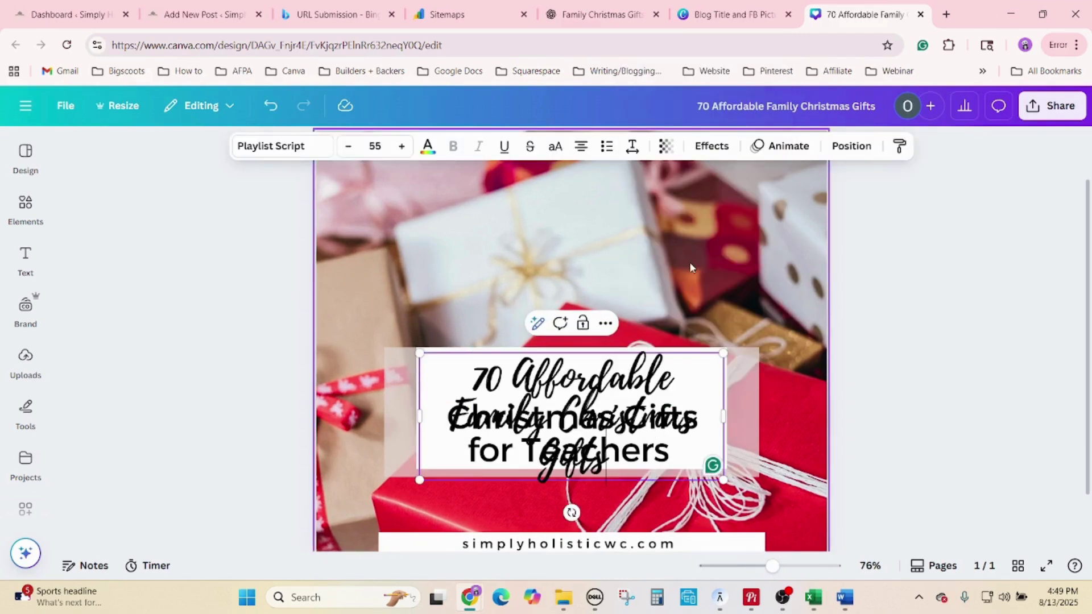
- Move "Family Christmas Gifts" out of the script text into the lower text box, replacing "Christmas Gifts for Teachers"
drag(451, 417, 592, 464)
key(ctrl+c)
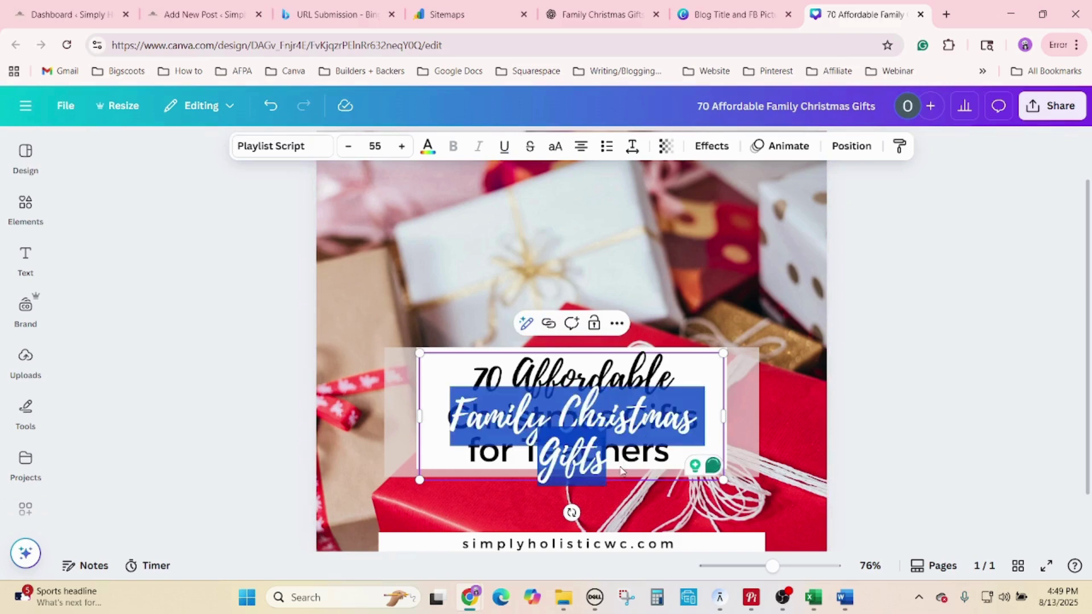
key(BackSpace)
click(534, 432)
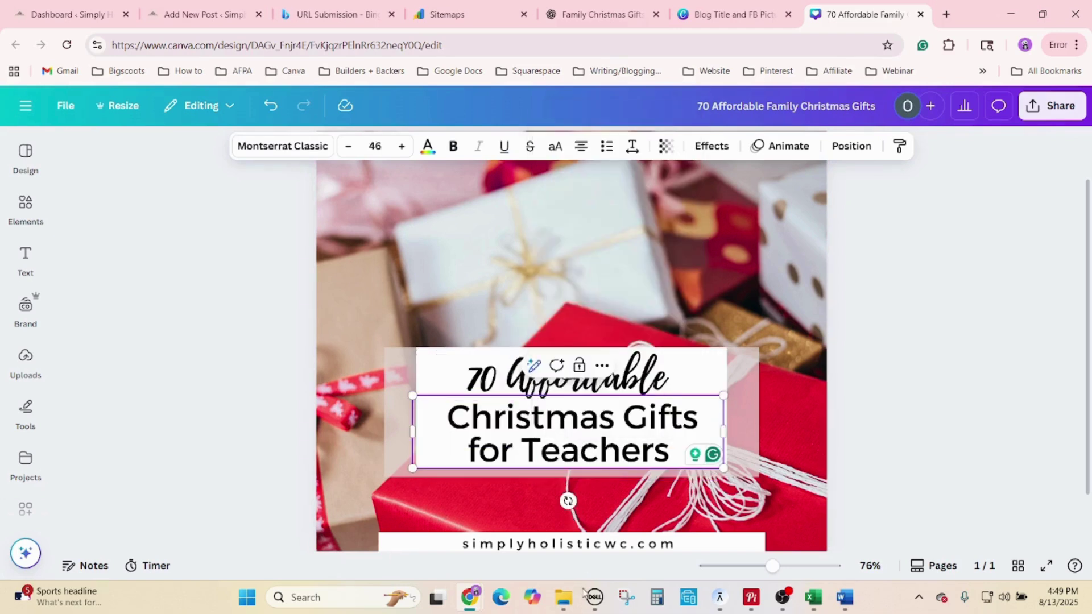
right_click(573, 444)
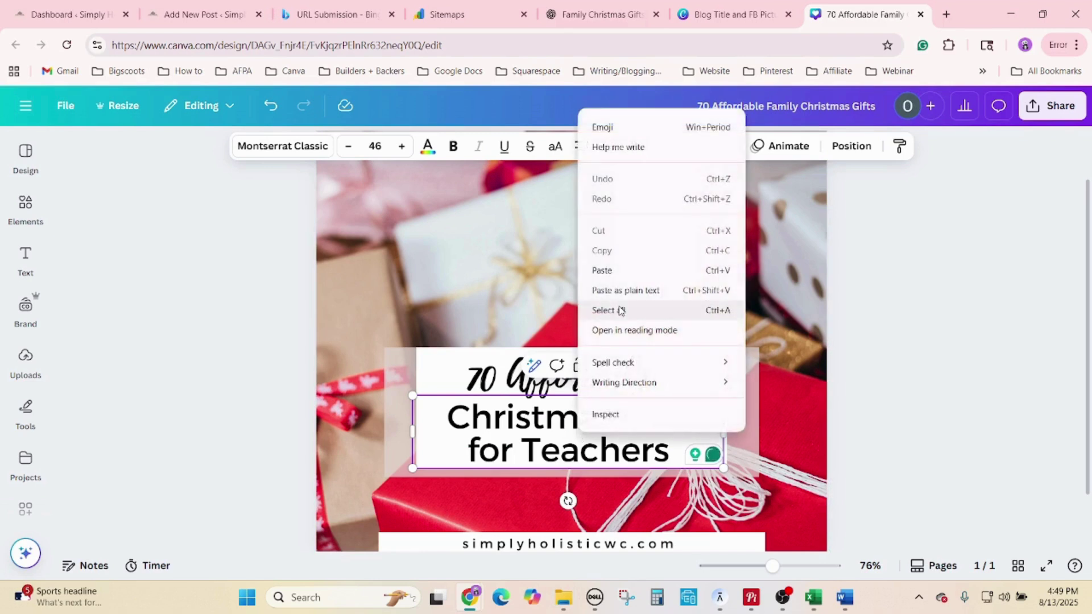
click(620, 310)
key(ctrl+v)
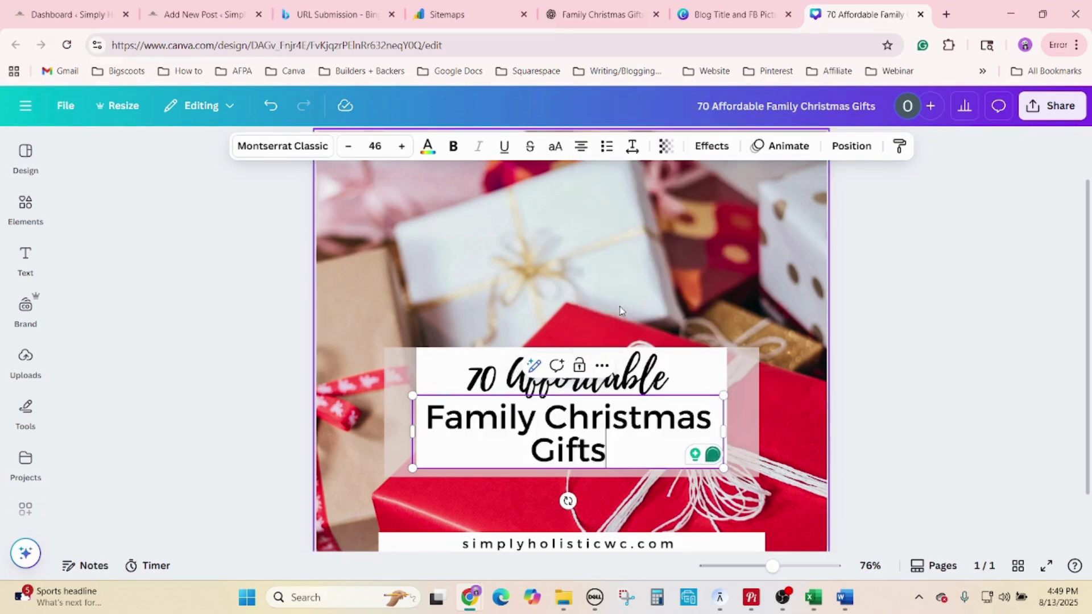
- Enlarge the font of the "Family Christmas Gifts" text by five increments so it wraps after "Family"
click(401, 146)
click(401, 146)
click(401, 146)
click(401, 146)
click(401, 146)
click(913, 331)
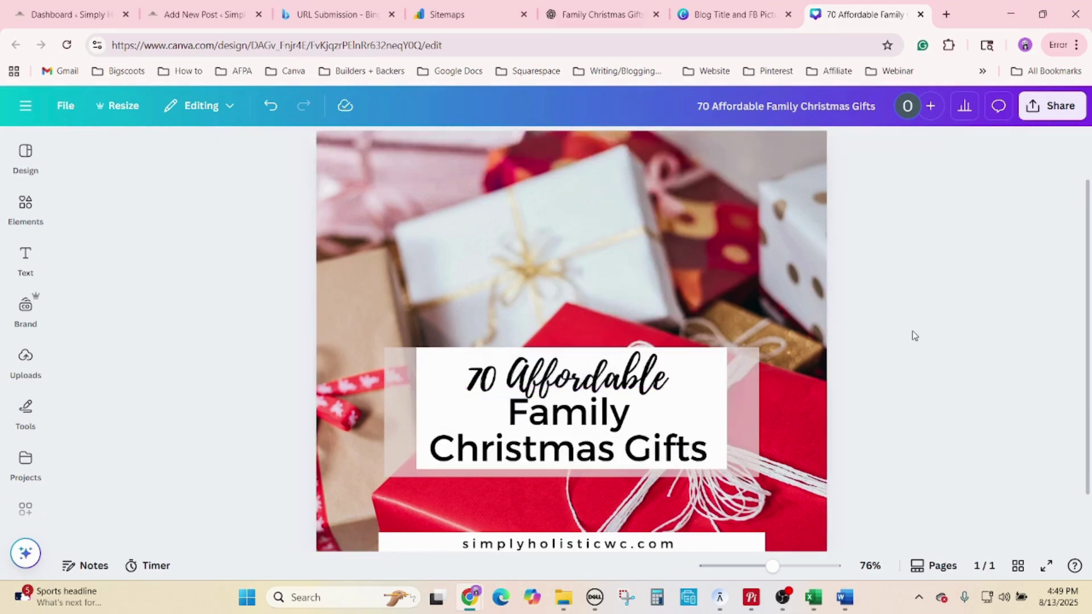
- Enlarge the font of the script text "70 Affordable" by three increments
key(Tab)
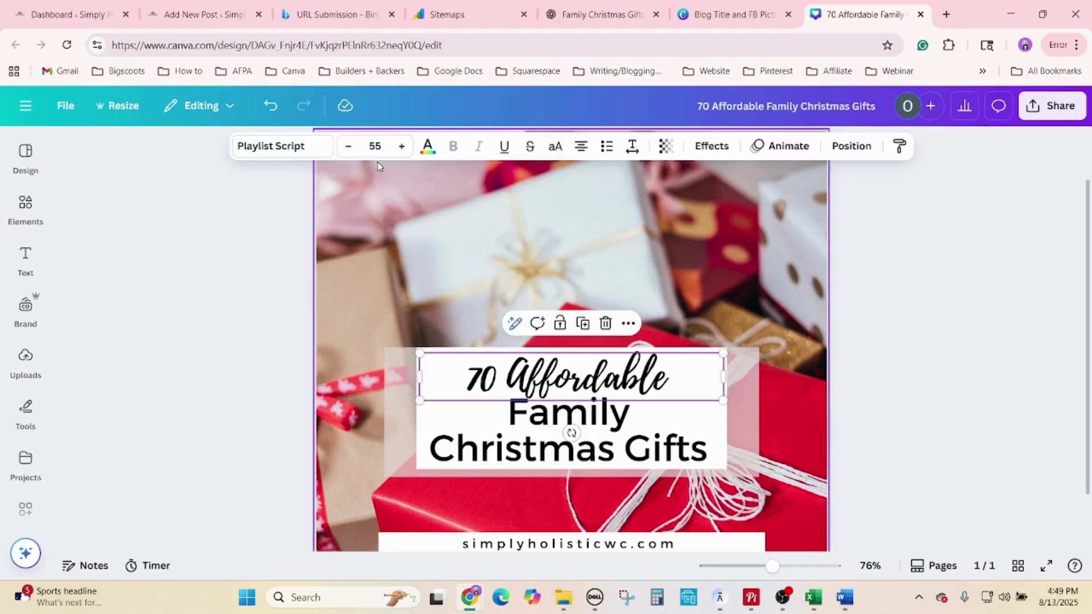
click(401, 147)
click(402, 147)
click(402, 146)
click(916, 398)
- Search the design elements for "family christmas" and show all matching photos
click(26, 206)
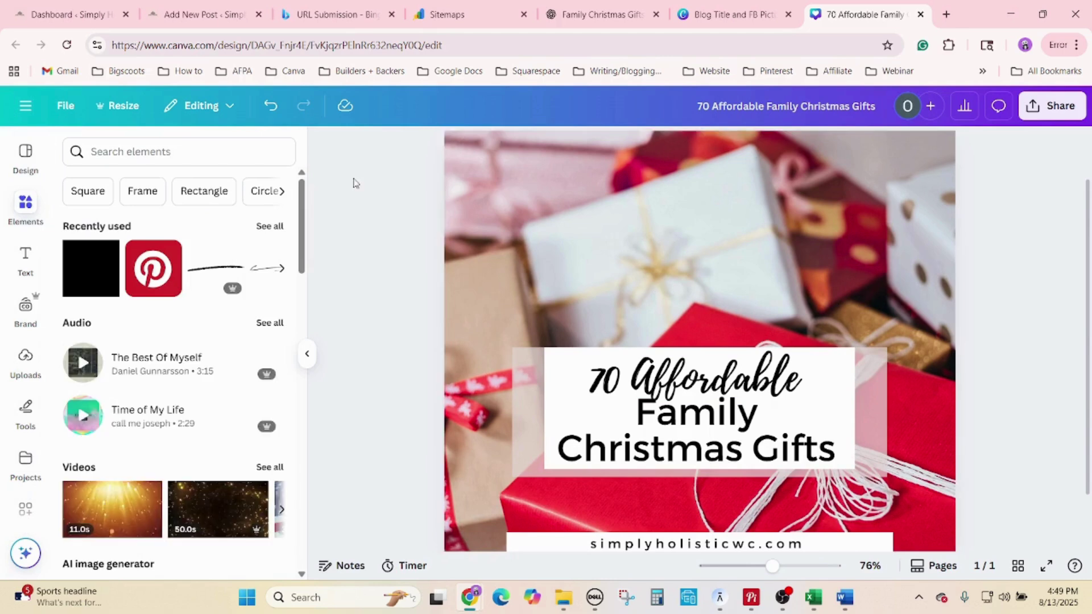
click(195, 152)
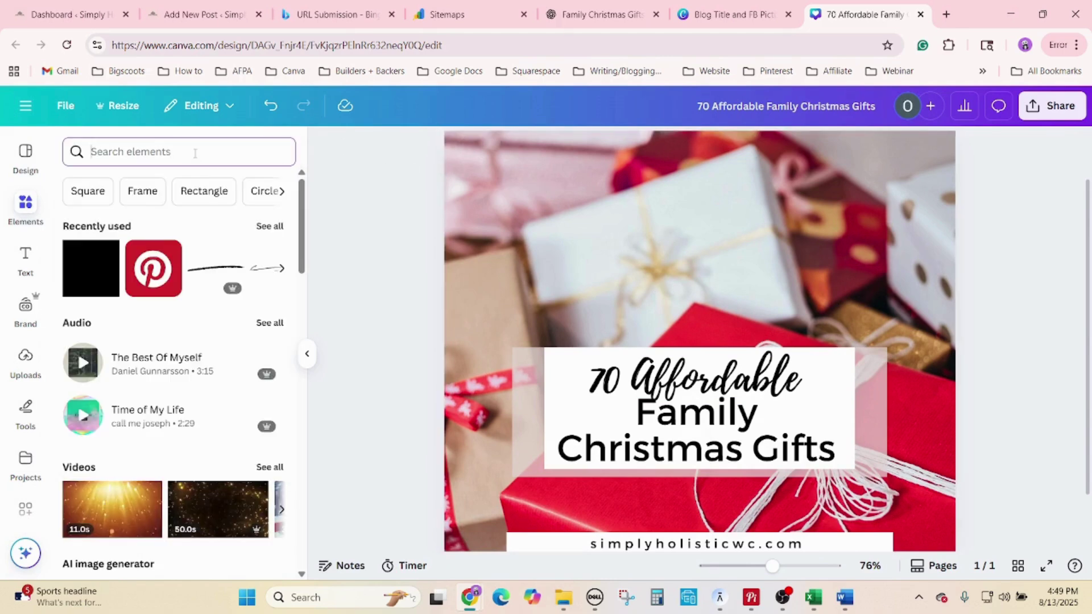
text(chri)
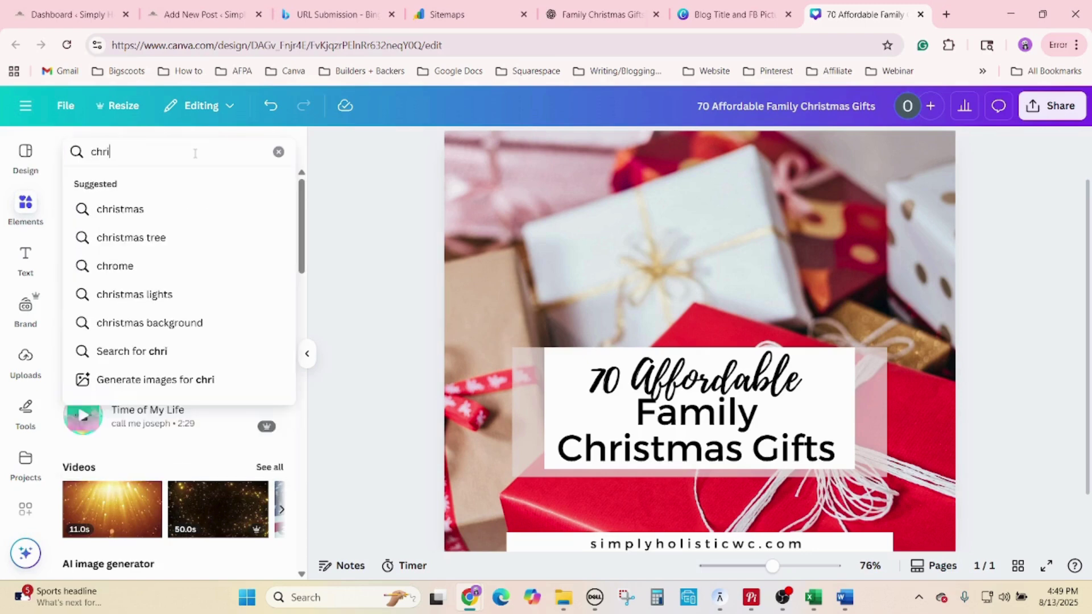
text(tmas)
key(BackSpace)
key(BackSpace)
key(BackSpace)
key(BackSpace)
key(BackSpace)
key(BackSpace)
key(BackSpace)
key(BackSpace)
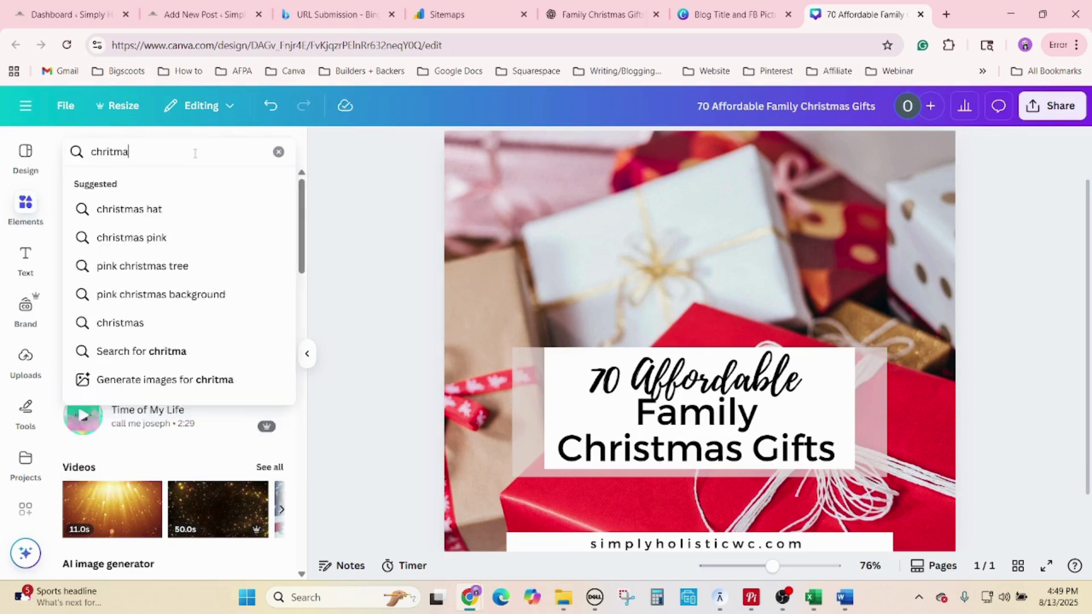
text(family )
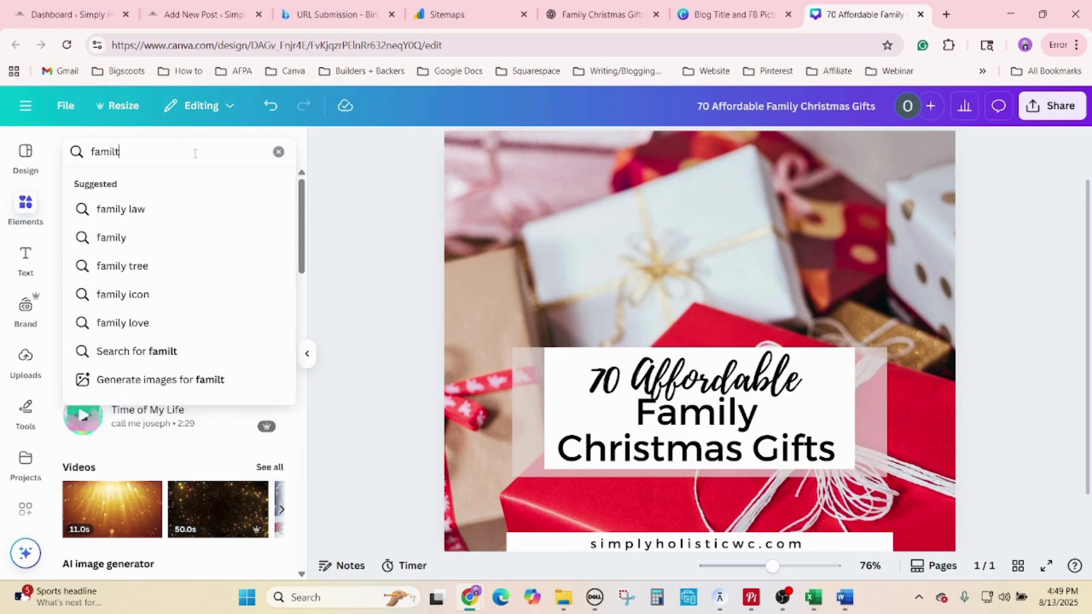
text(christm)
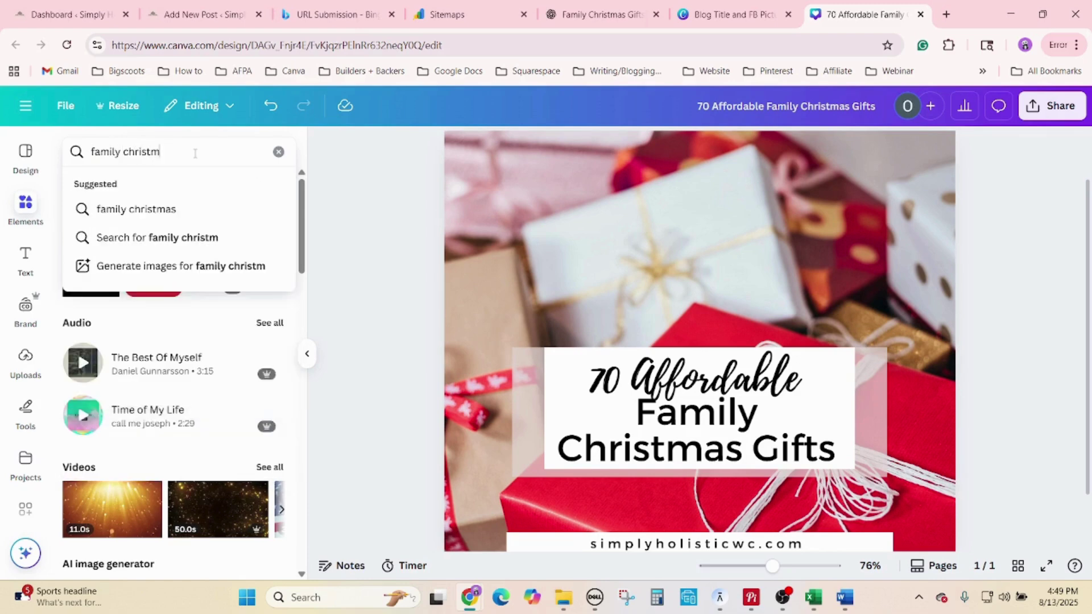
text(as)
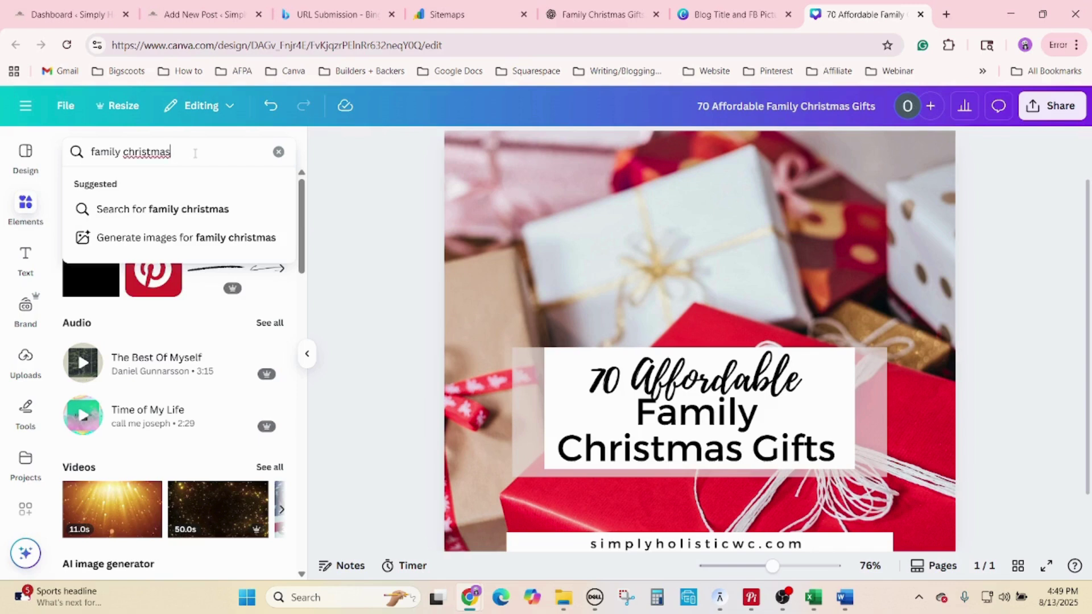
key(Return)
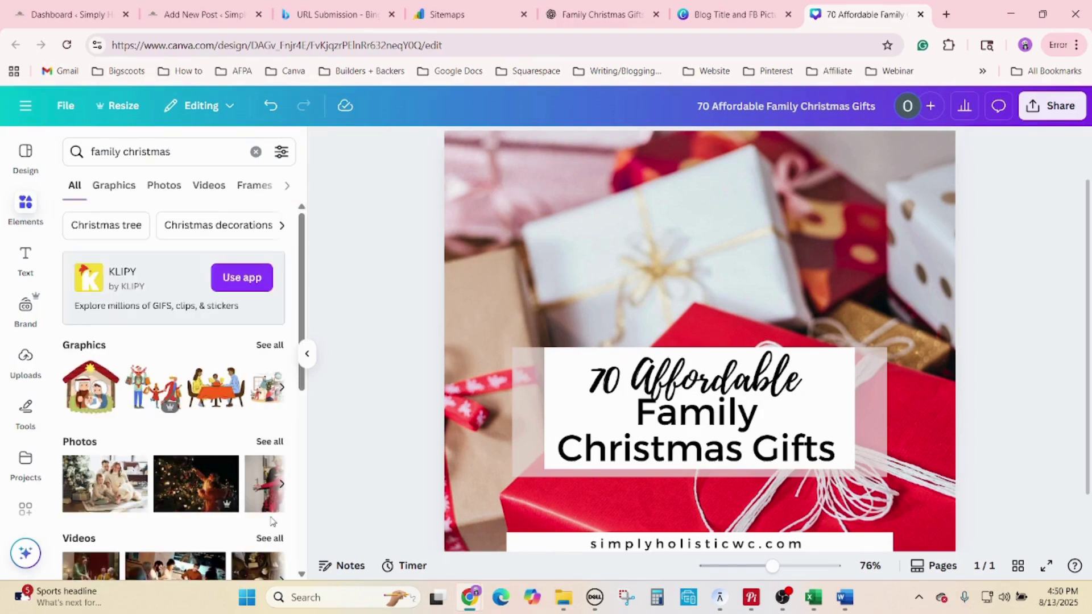
click(266, 443)
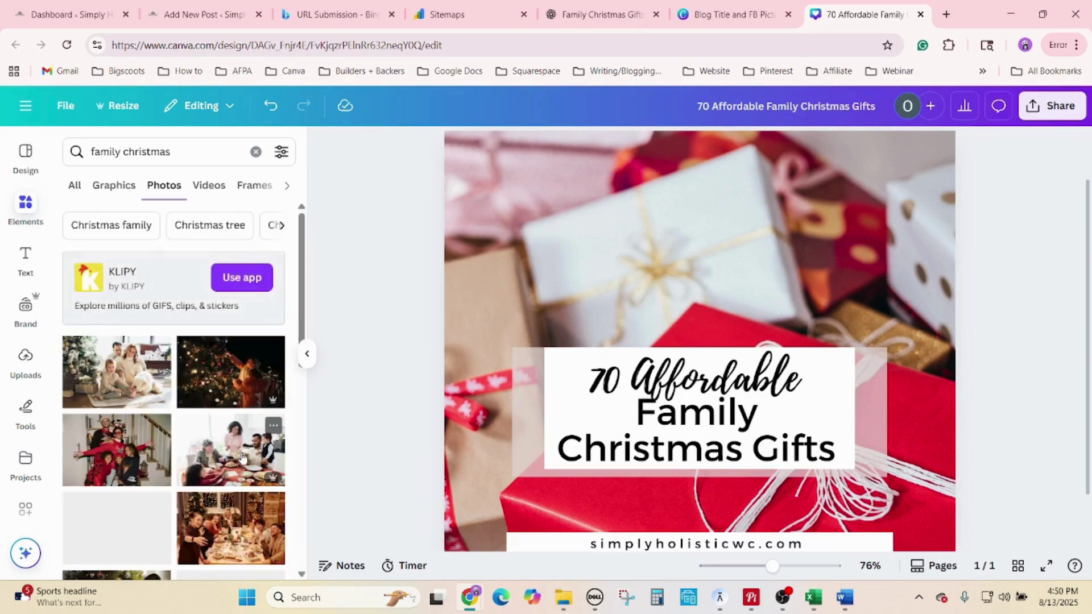
- Replace the background picture with the photo of a smiling family lying on a rug in front of Christmas stockings
scroll(241, 463, down, 1)
scroll(241, 463, down, 1)
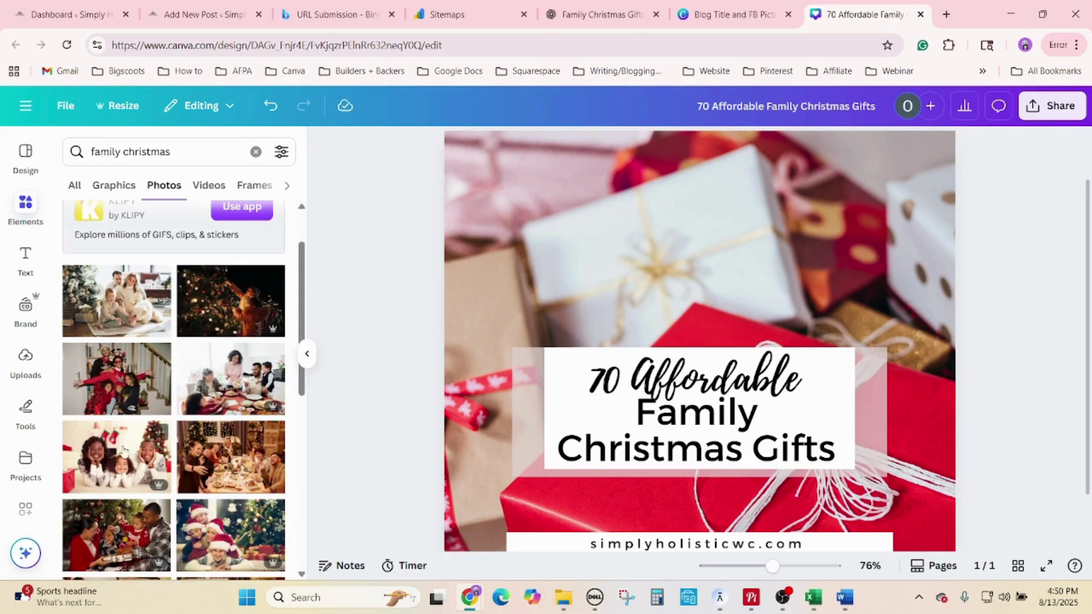
drag(117, 452, 489, 211)
scroll(739, 313, down, 2)
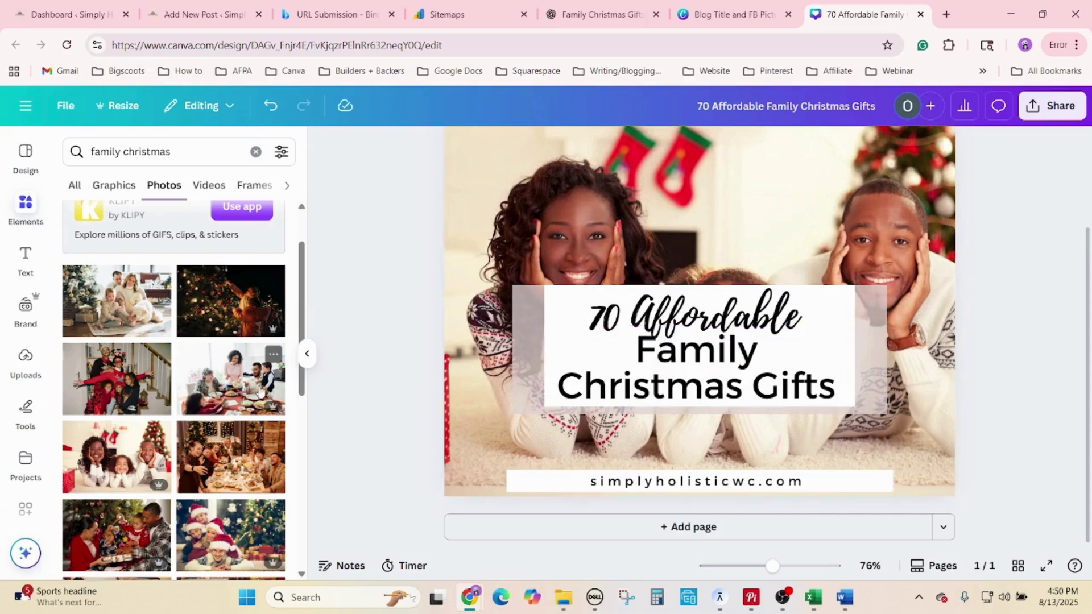
- Look through the remaining "family christmas" photos for an alternative background
scroll(225, 363, down, 5)
scroll(222, 460, down, 4)
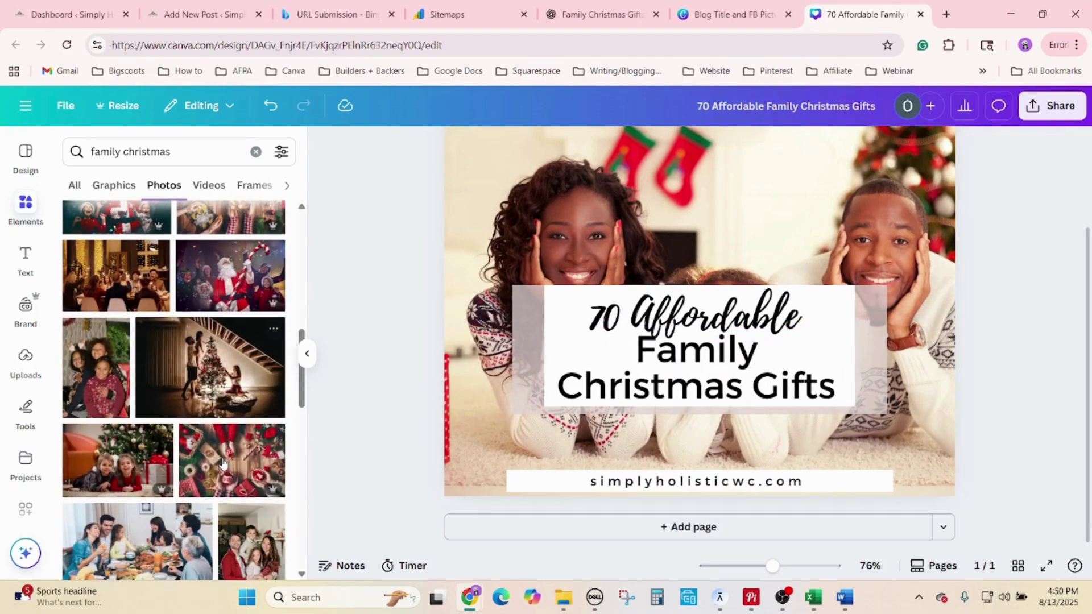
drag(191, 447, 471, 128)
scroll(232, 427, down, 5)
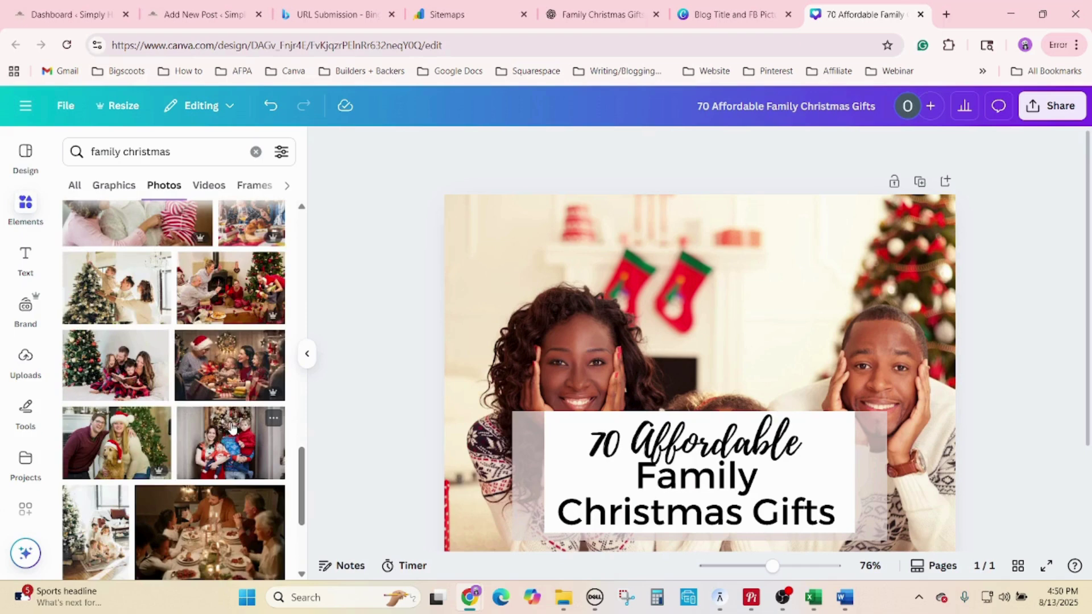
scroll(208, 444, down, 3)
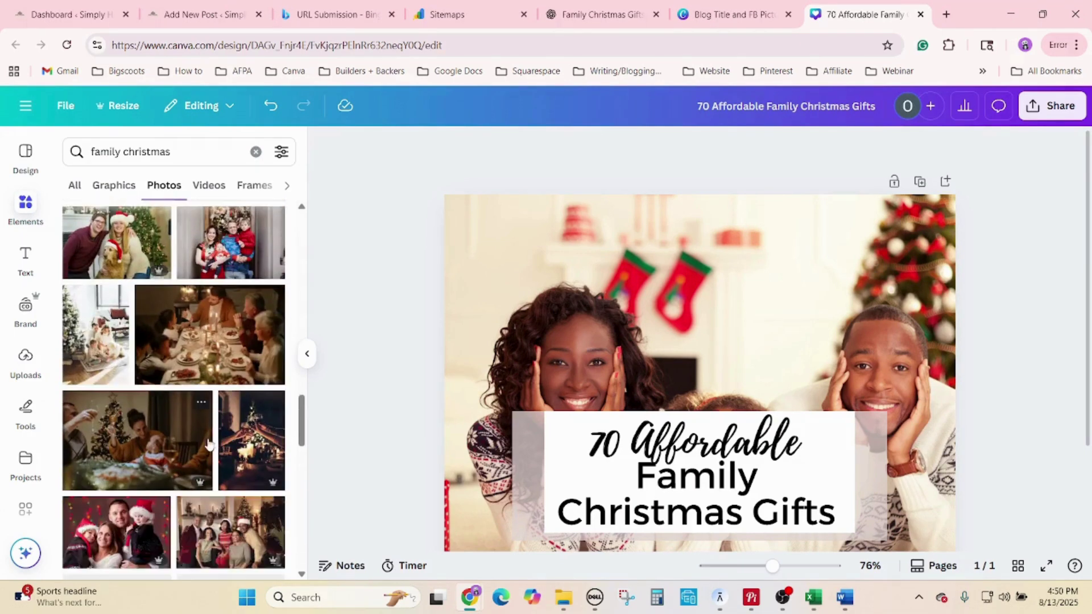
scroll(208, 445, down, 5)
- Search the photos for "christmas gifts" and look through the pictures of wrapped presents
drag(191, 153, 1, 149)
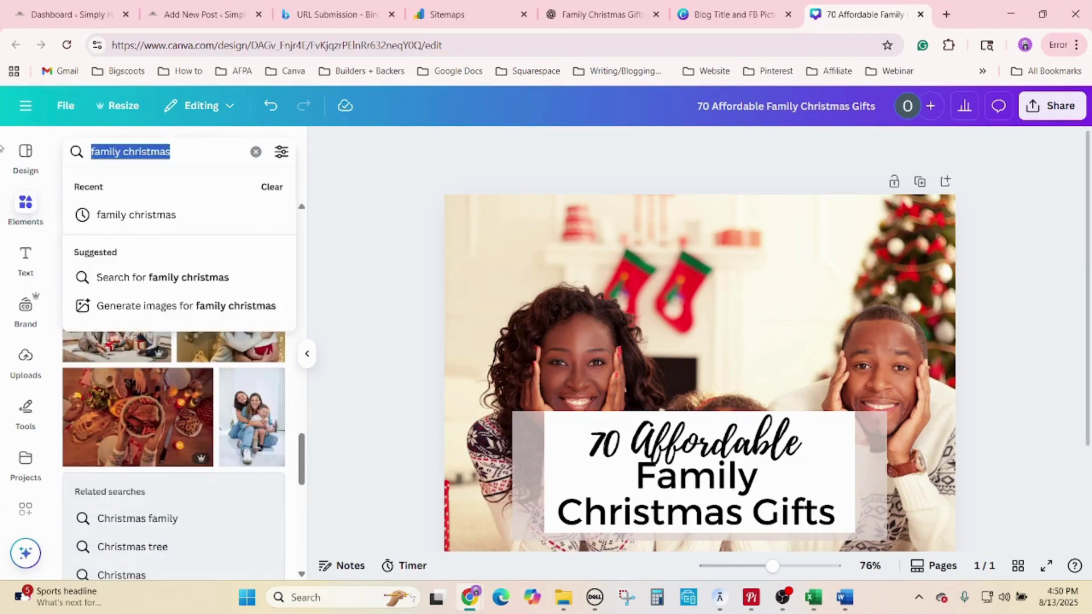
text(christmas)
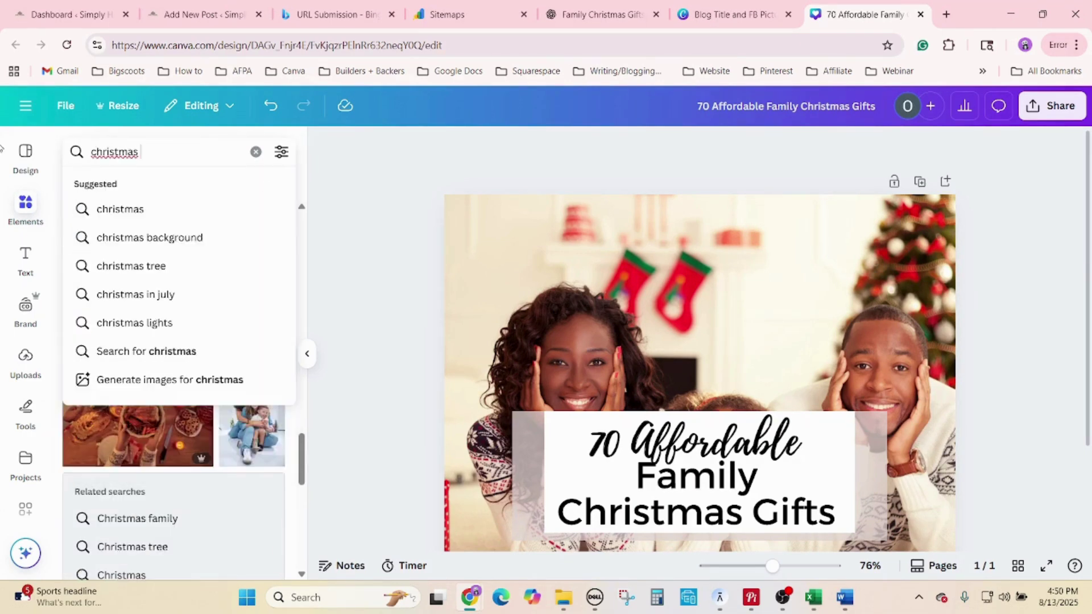
text( gifts)
key(Return)
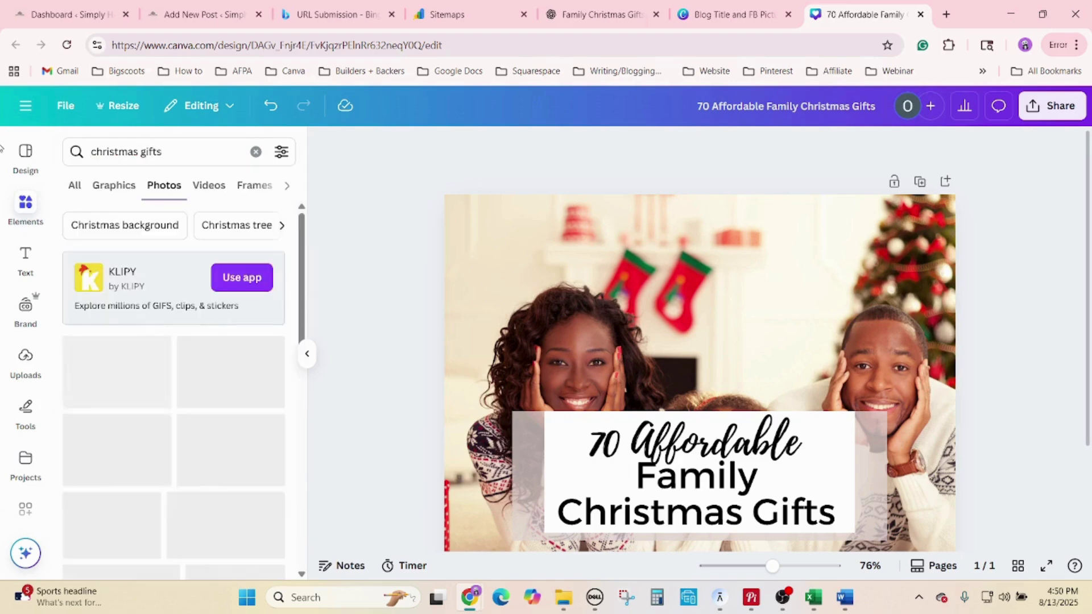
scroll(174, 417, down, 5)
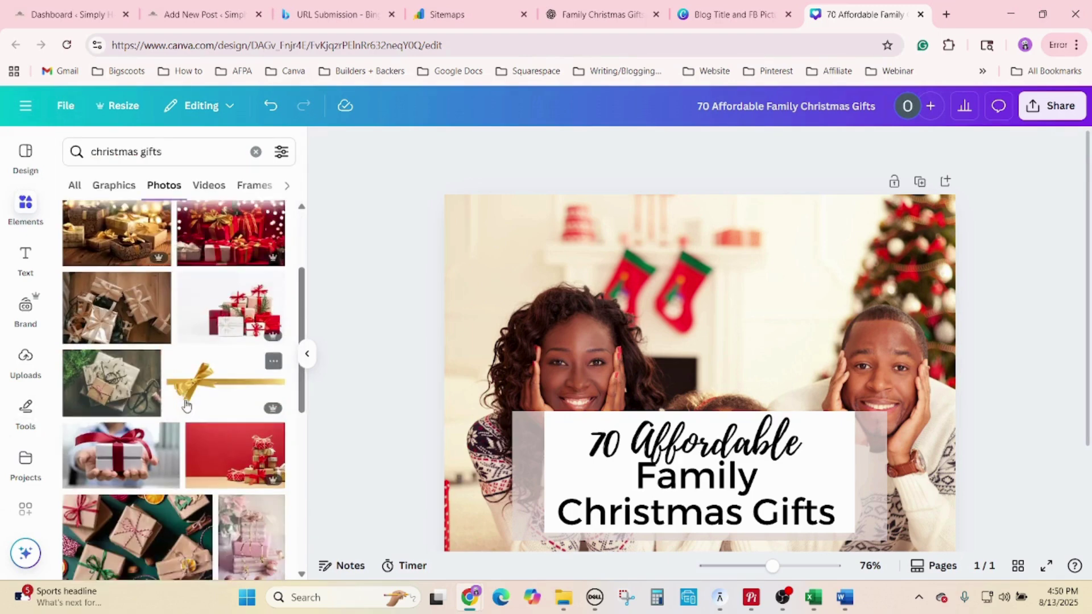
scroll(202, 437, down, 1)
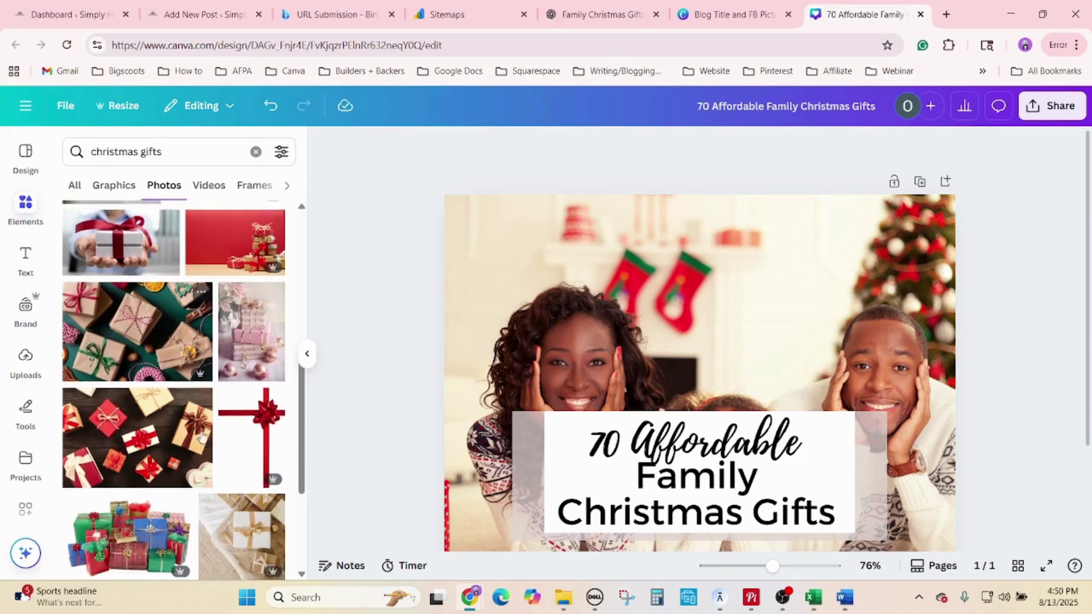
- Use the photo of wrapped gifts on dark wood as the background, after comparing with existing designs in the "Blog Title and FB Pictures" folder
drag(122, 435, 487, 225)
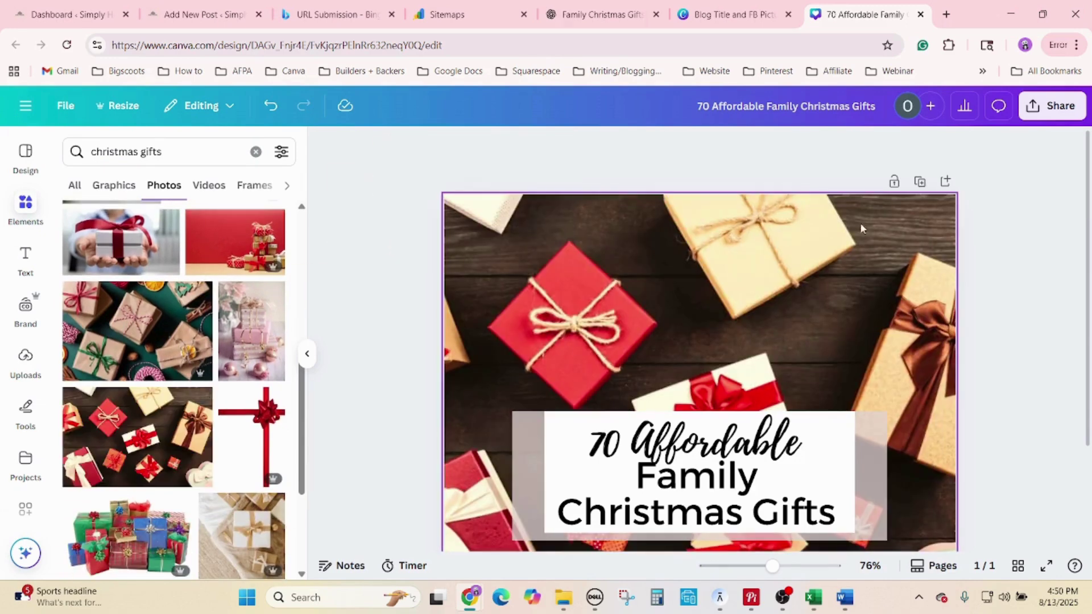
key(ctrl+z)
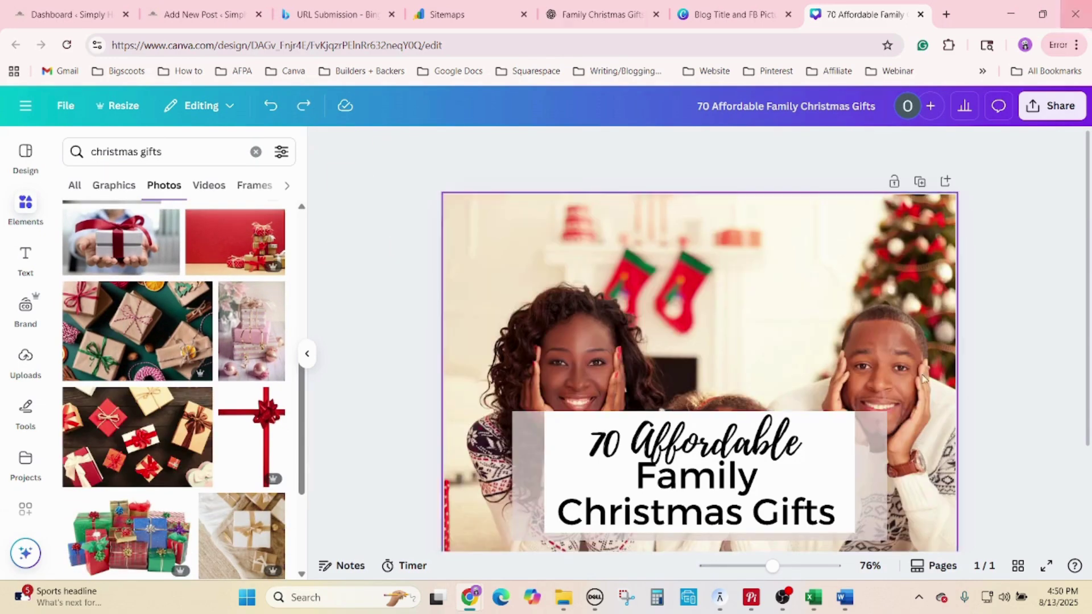
click(728, 14)
click(673, 188)
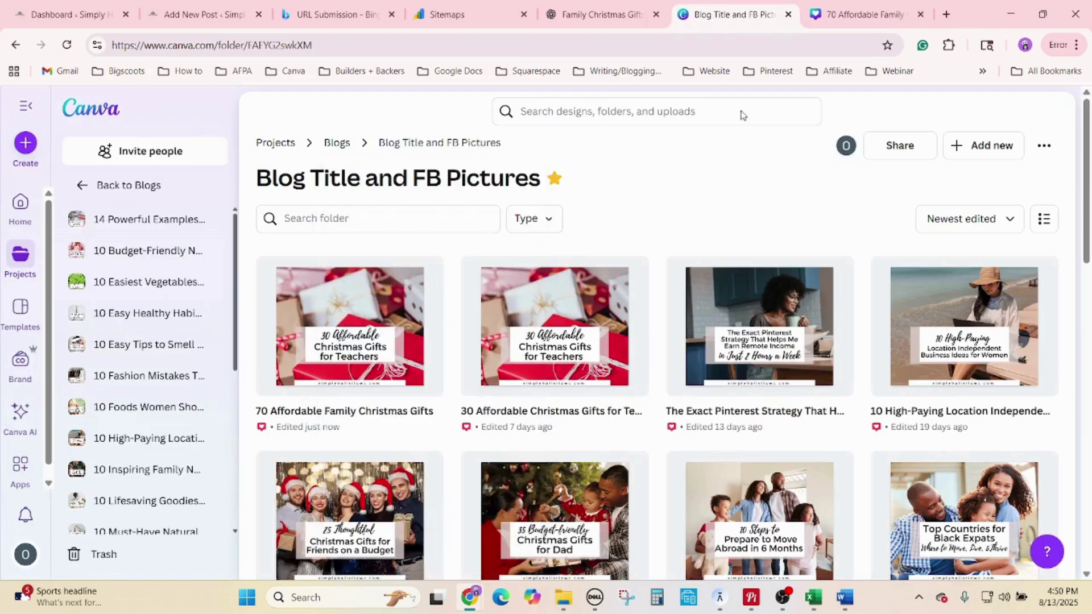
click(895, 11)
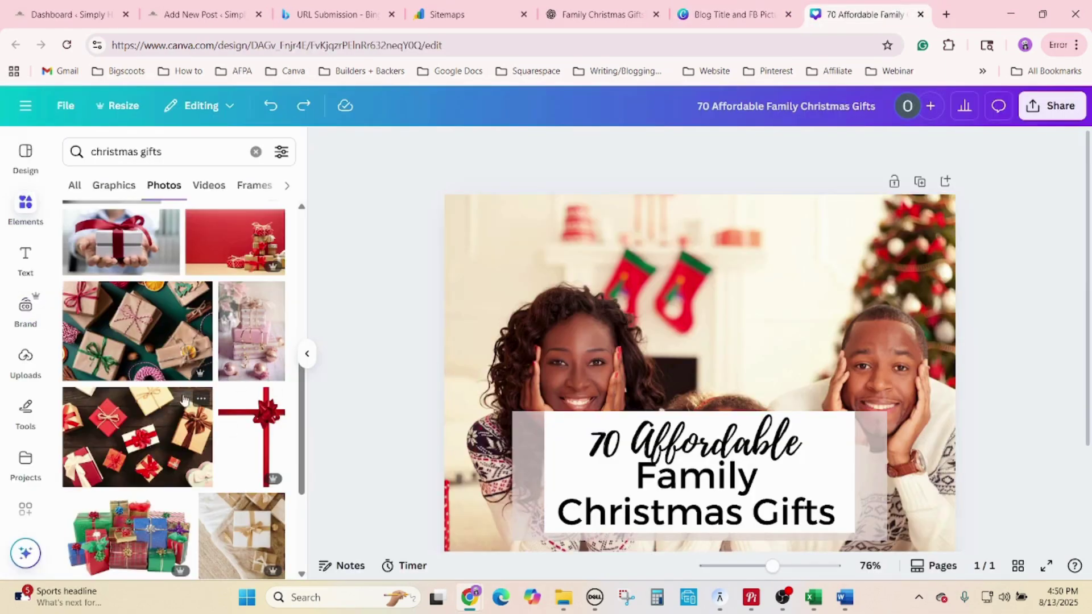
drag(183, 399, 516, 224)
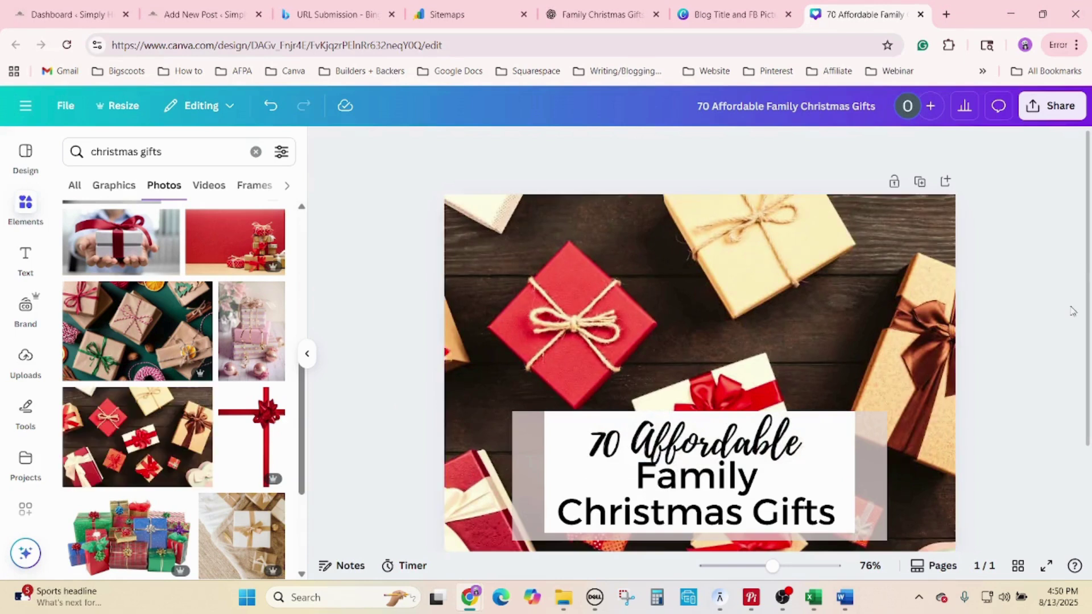
scroll(909, 405, down, 1)
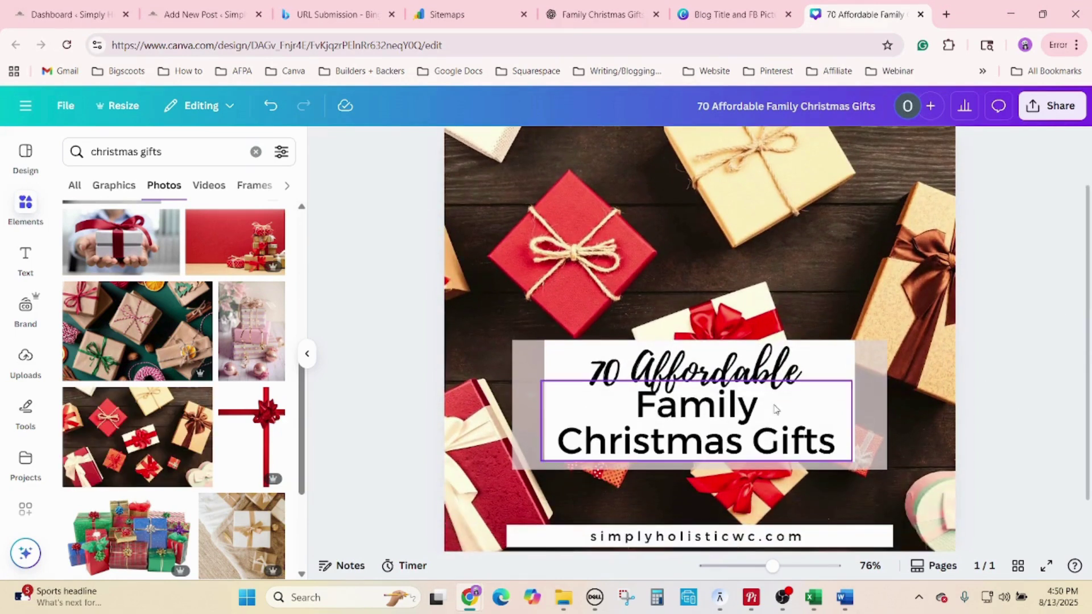
- Reduce the font size of the script text "70 Affordable" to 54
click(753, 443)
click(813, 369)
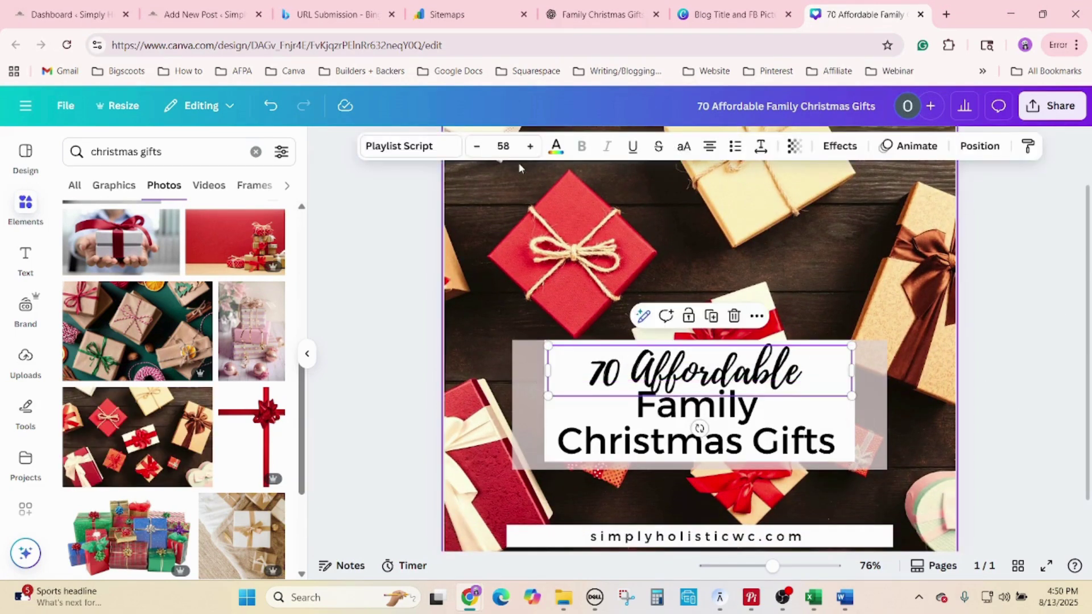
click(476, 146)
click(476, 146)
click(477, 146)
click(477, 146)
click(477, 146)
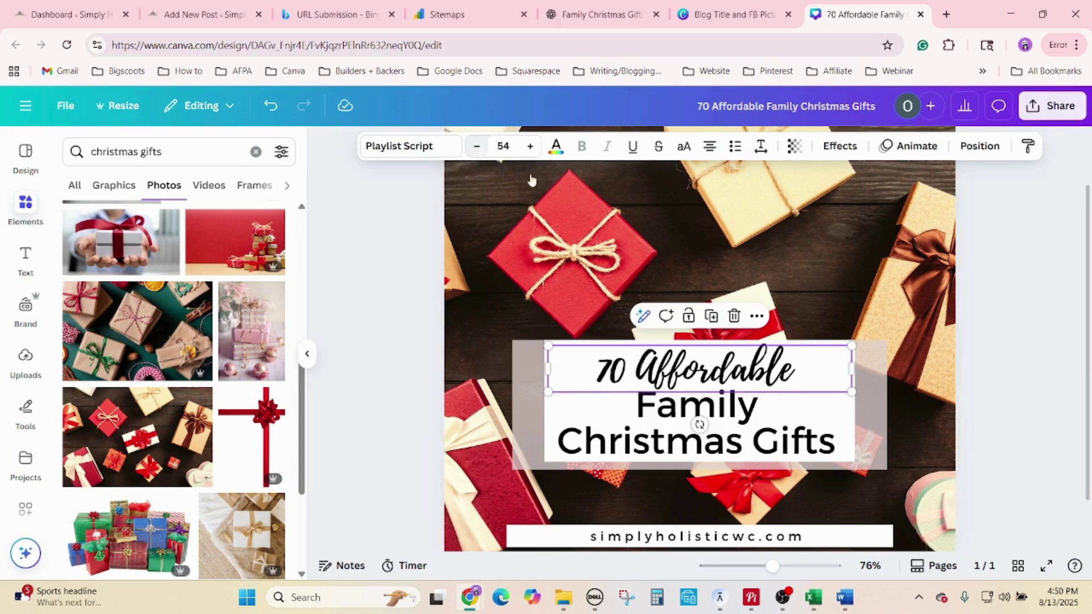
click(1002, 284)
- Download the finished title image as a JPG at size 1 and quality 80
click(1046, 107)
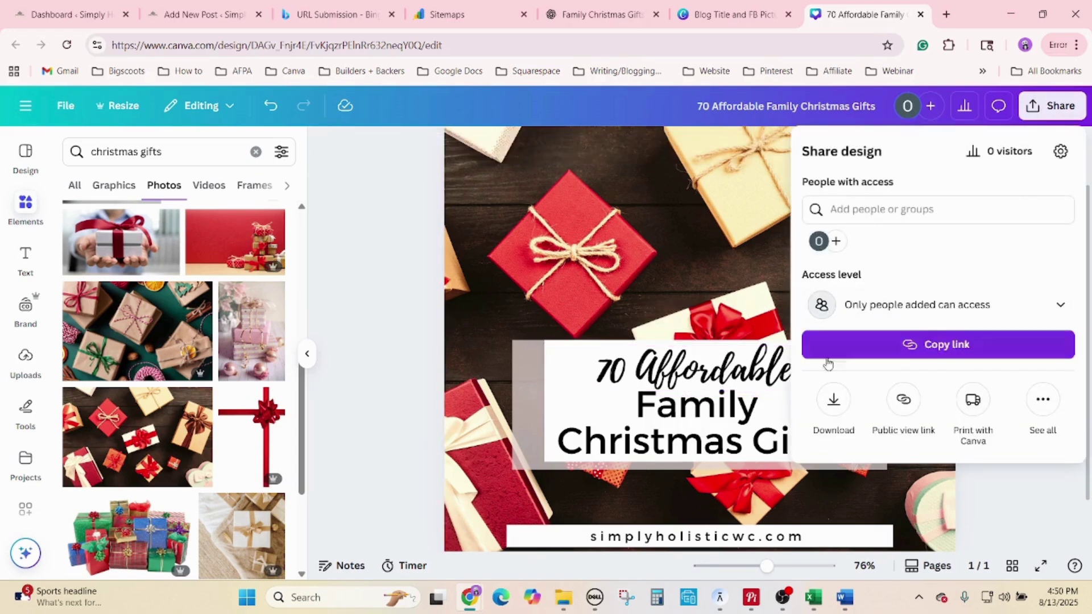
click(833, 396)
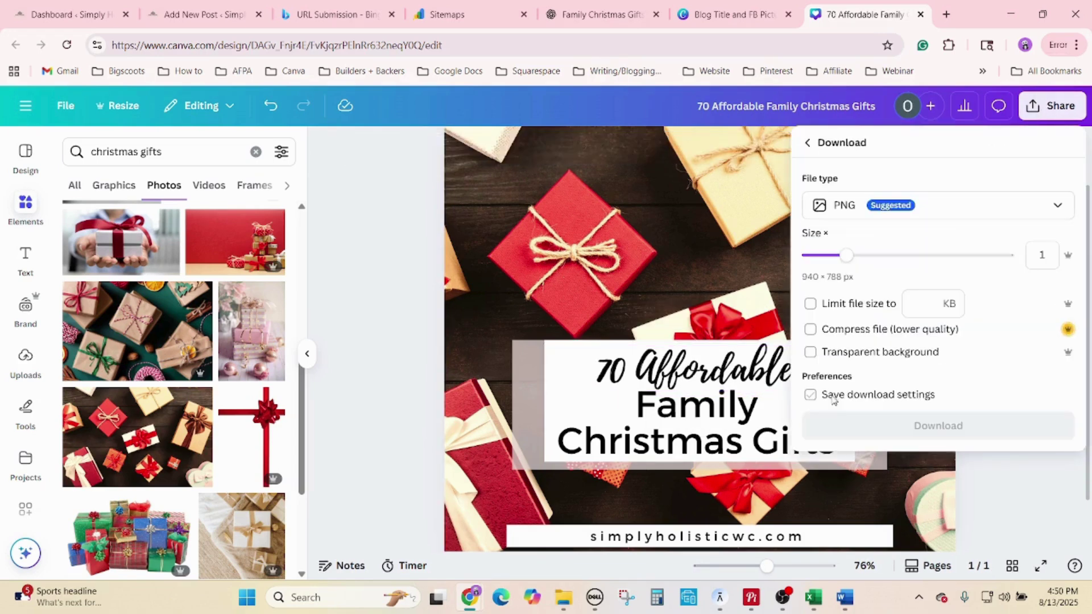
click(921, 217)
click(922, 265)
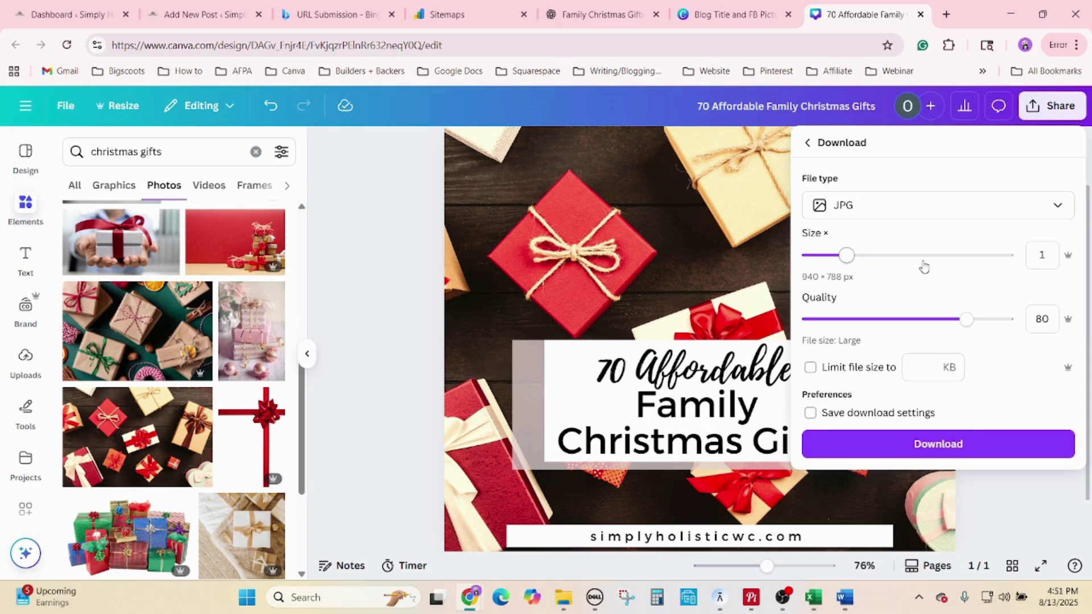
click(909, 449)
- Open the image compression site tinypng.com in a new browser tab
click(947, 15)
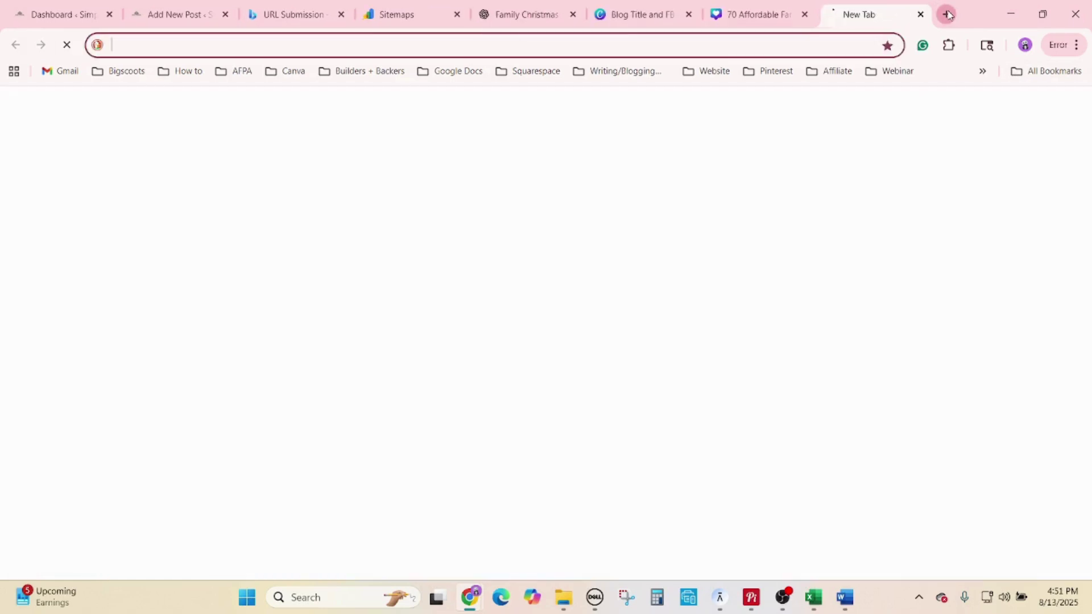
text(tin)
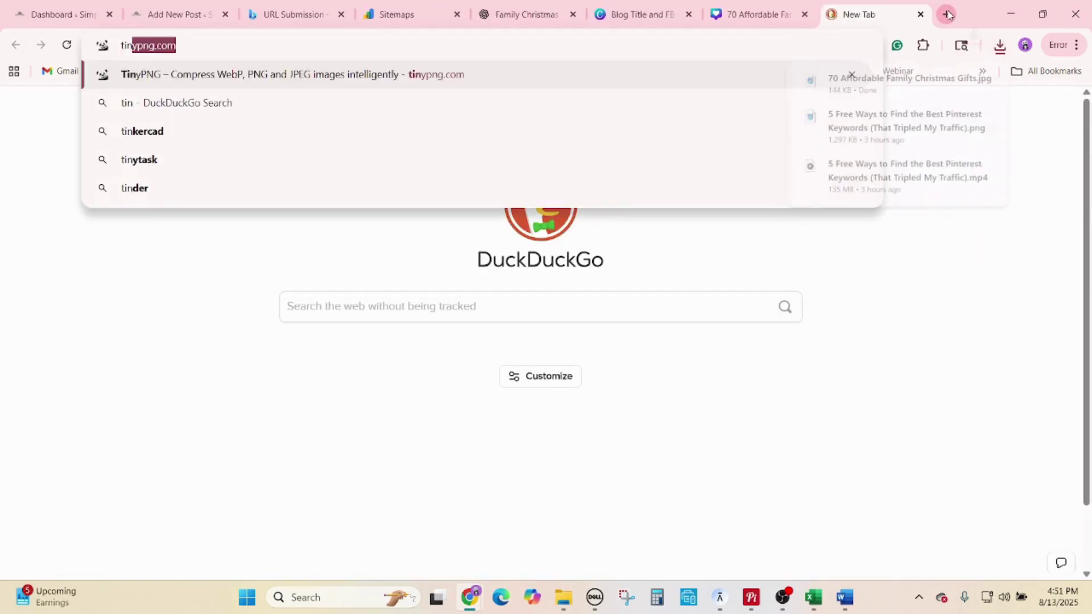
key(Return)
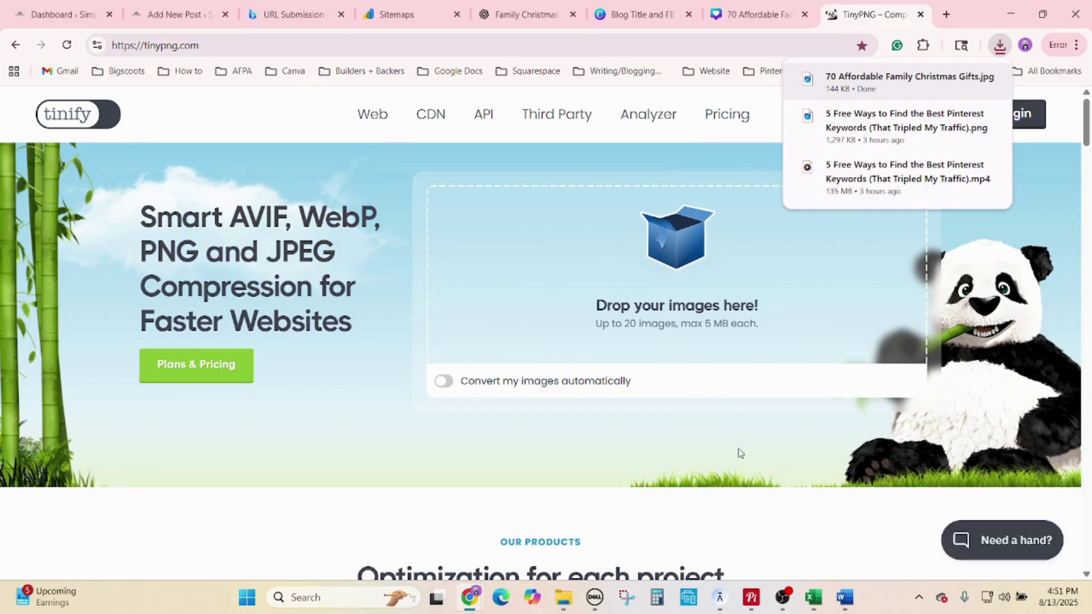
- Upload the downloaded "70 Affordable Family Christmas Gifts.jpg" to TinyPNG and let it be compressed
scroll(738, 450, down, 5)
scroll(758, 459, up, 5)
drag(865, 80, 593, 262)
scroll(567, 362, down, 1)
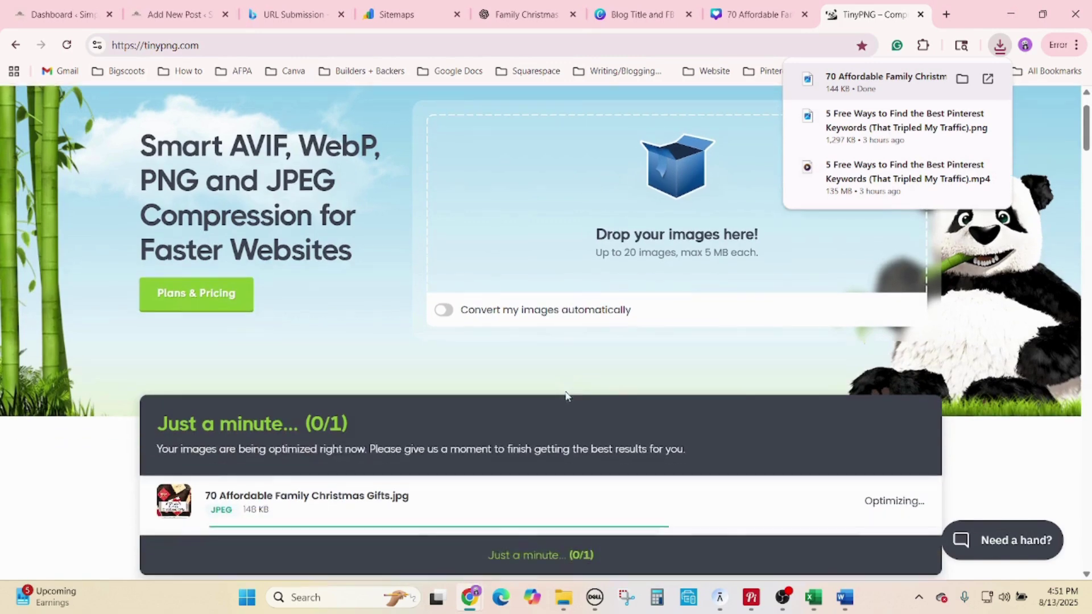
scroll(825, 461, down, 2)
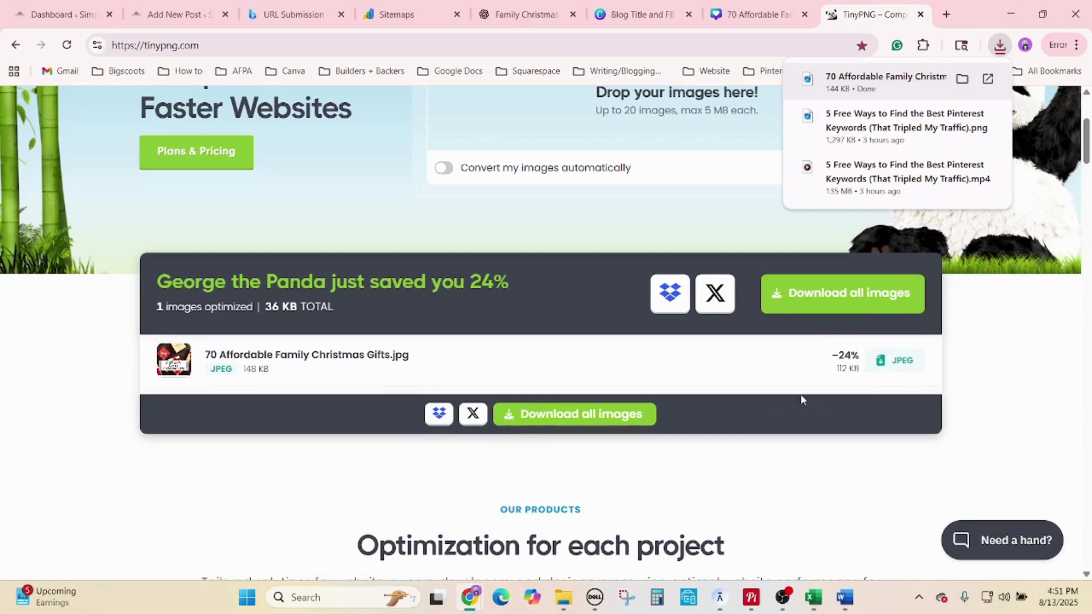
- Download the compressed JPEG from TinyPNG and insert it into the WordPress post above the affiliate disclosure
click(891, 359)
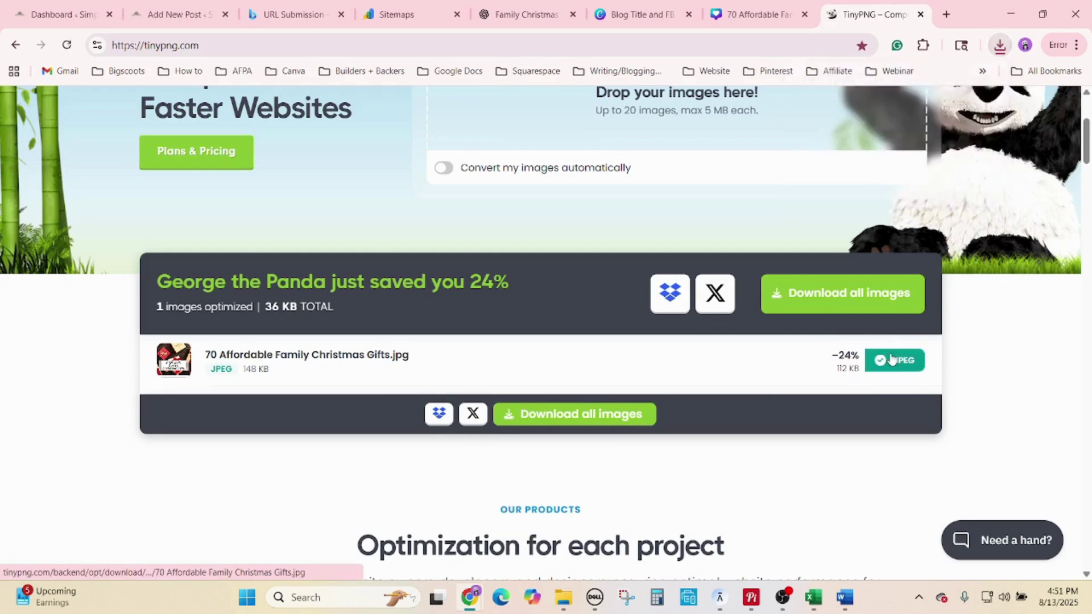
click(177, 14)
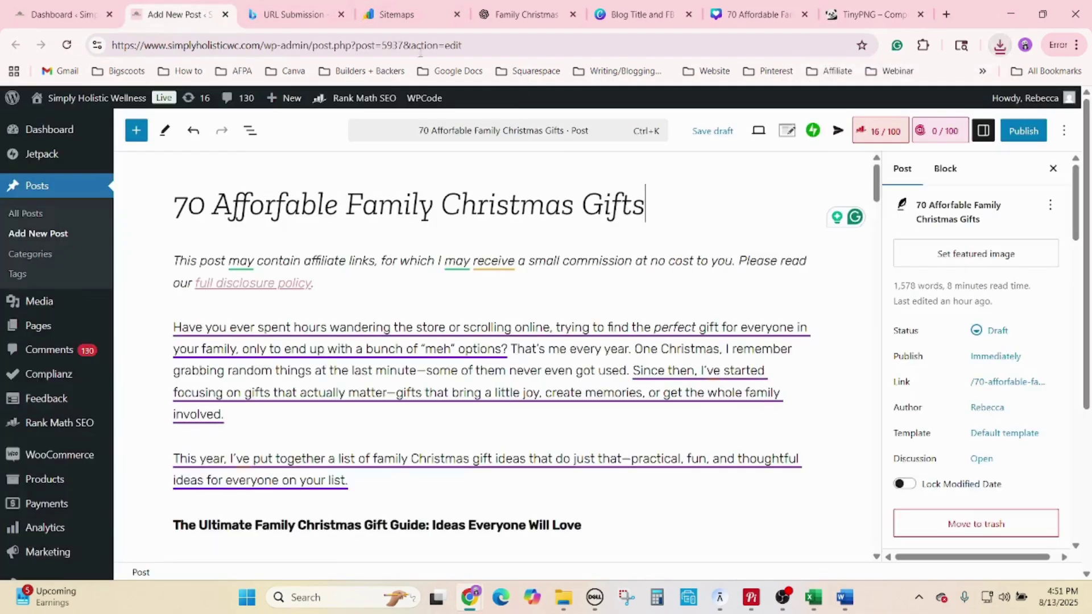
click(999, 45)
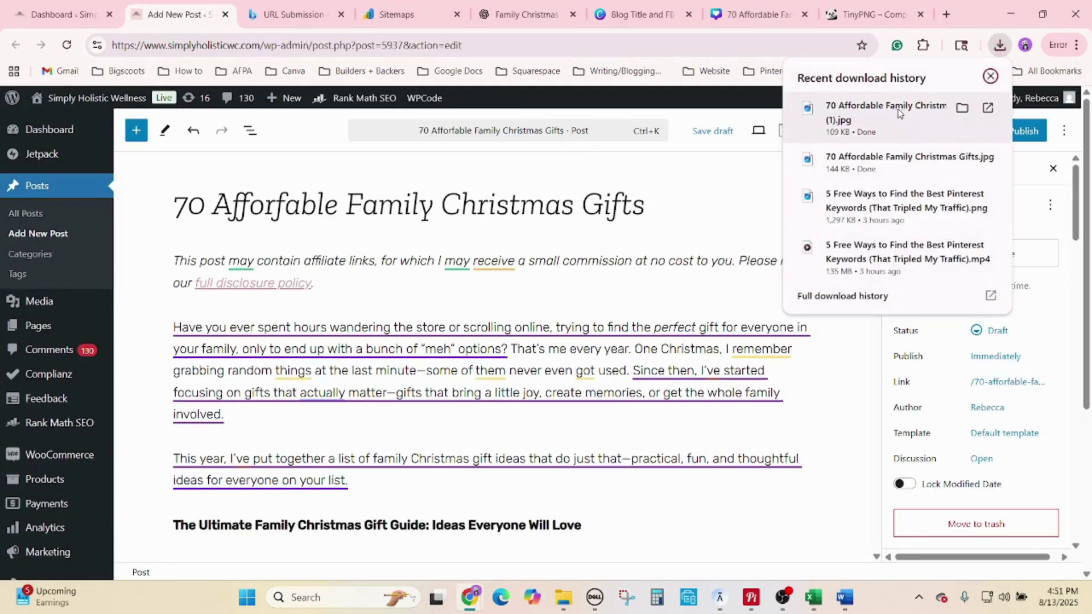
drag(898, 114, 492, 254)
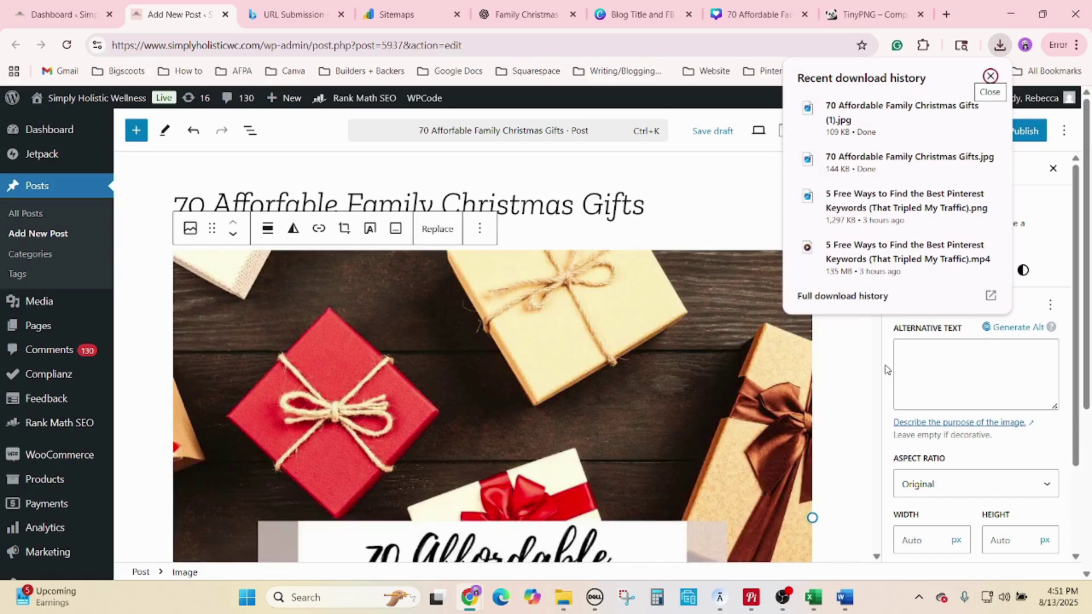
click(947, 362)
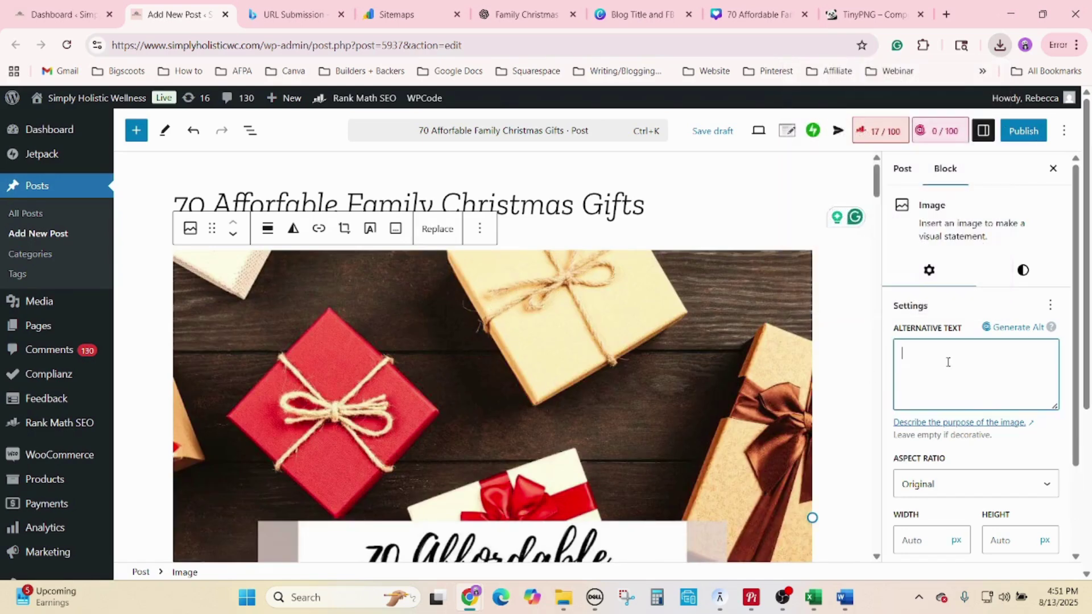
- Open the Media Library for the post's featured image and select 70-Affordable-Family-Christmas-Gifts-1.jpg
click(902, 169)
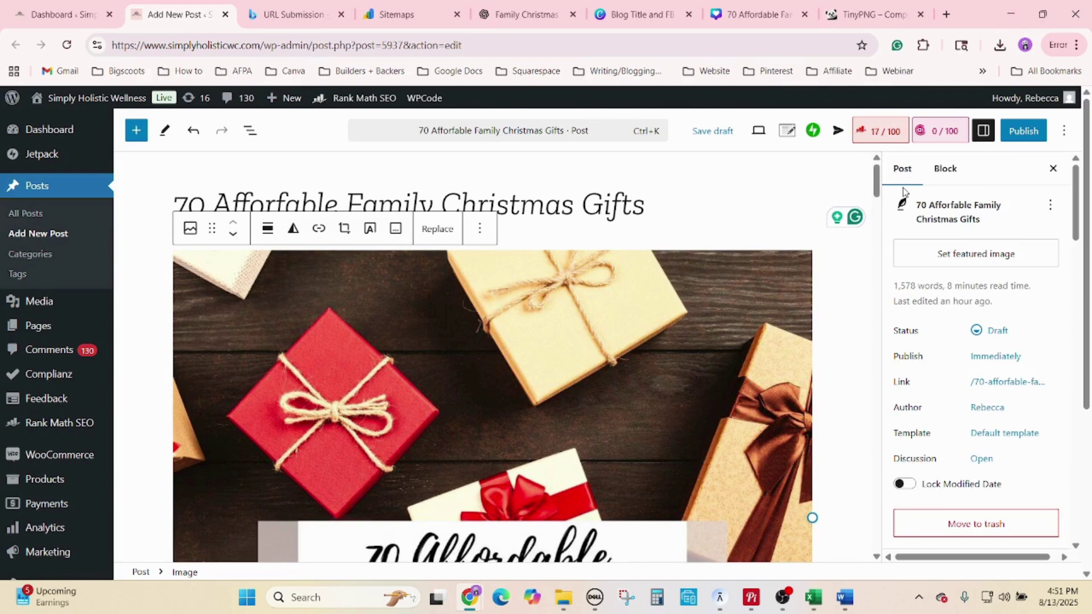
click(960, 267)
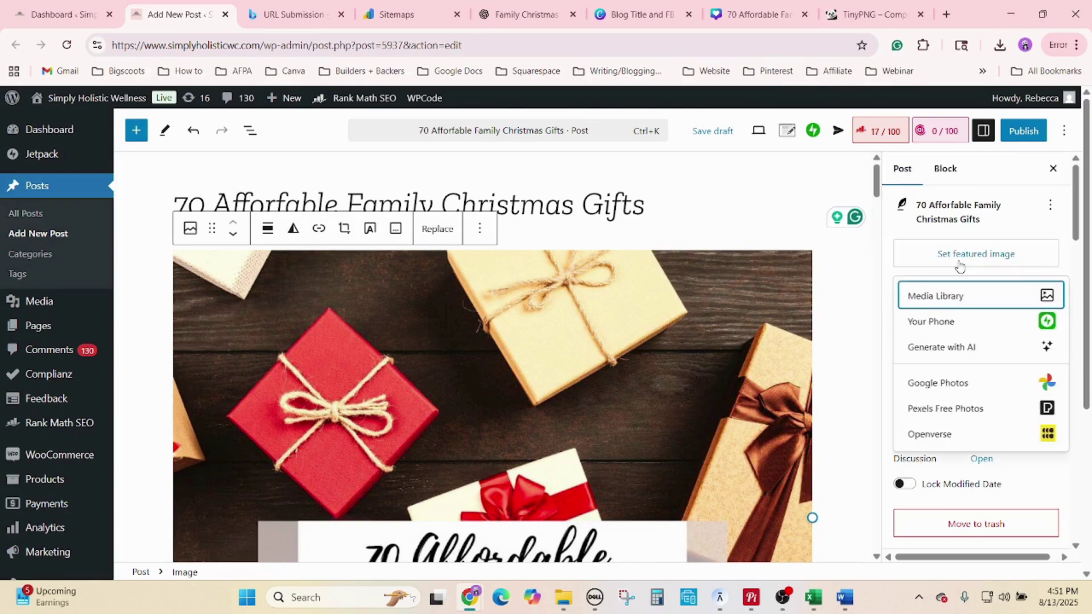
click(965, 297)
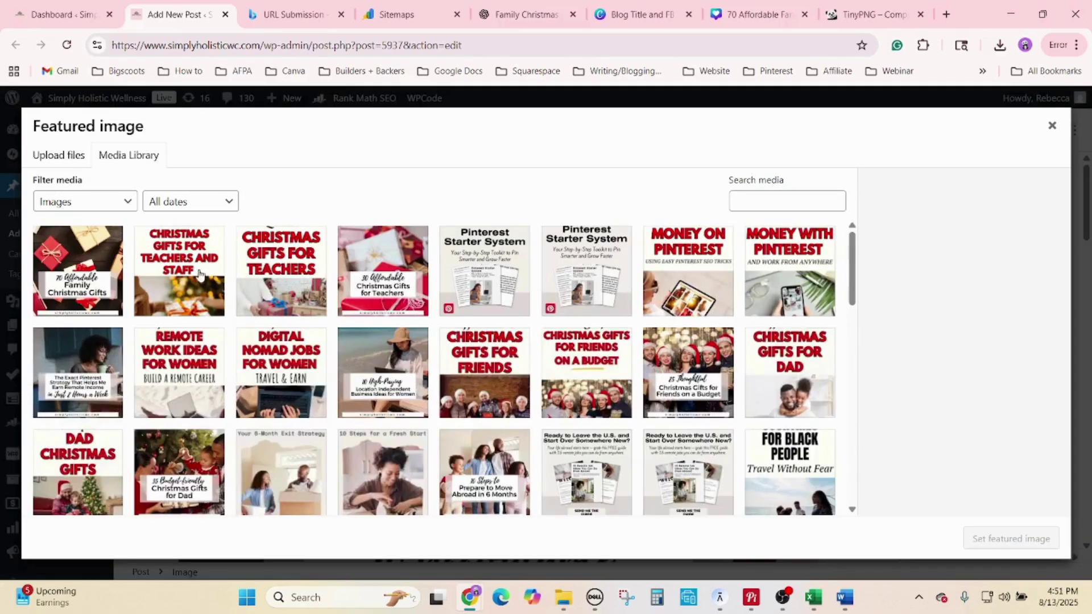
click(81, 278)
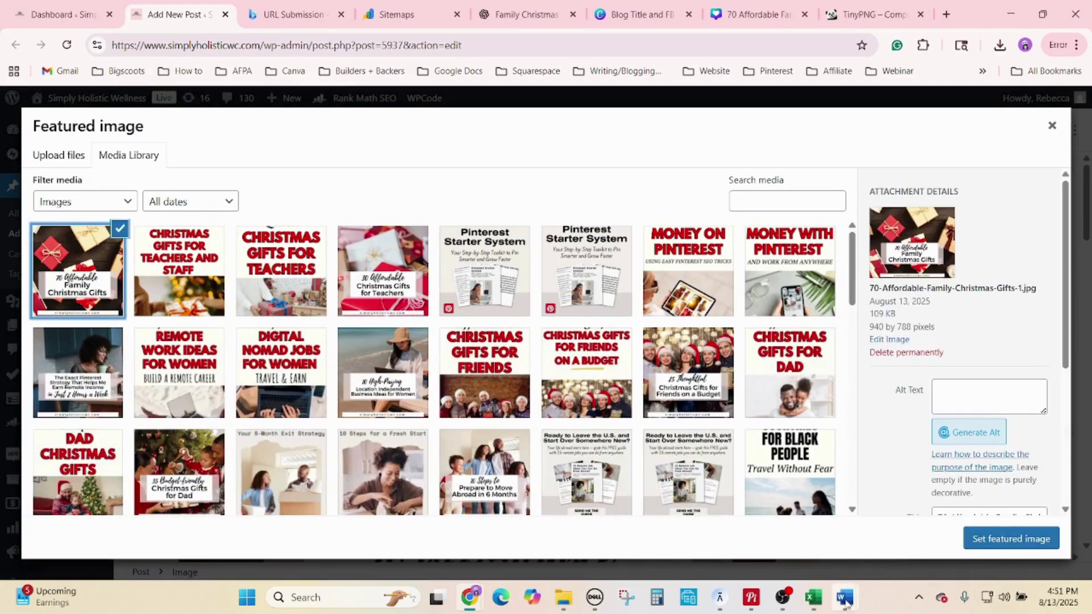
- Copy the Word document's name "70 Affordable Family Christmas Gifts" into the image's alt text and set it as the featured image
mouse_move(845, 606)
click(909, 537)
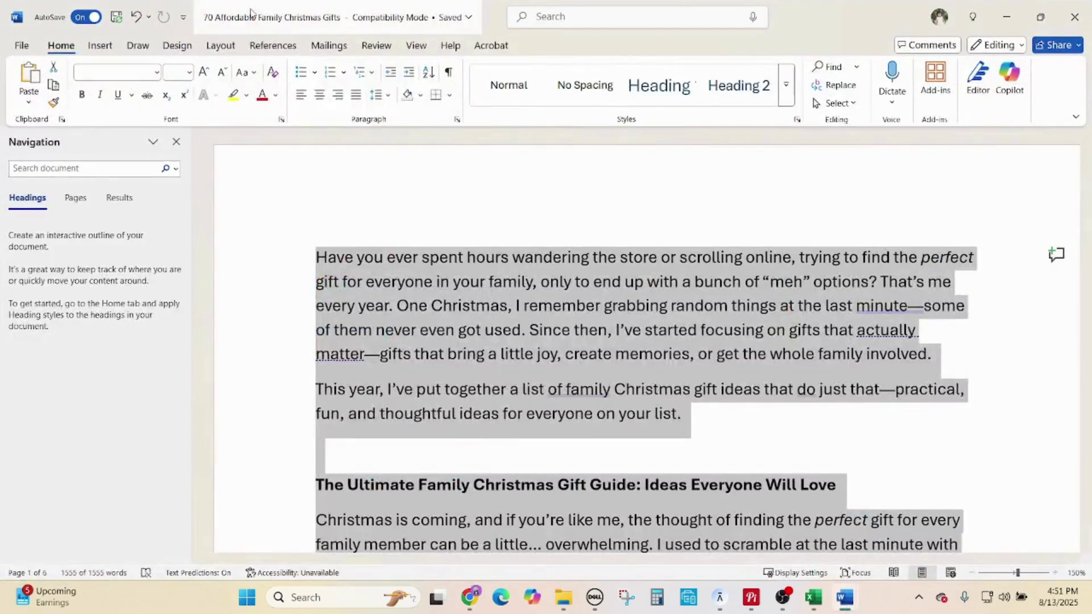
click(252, 16)
key(ctrl+c)
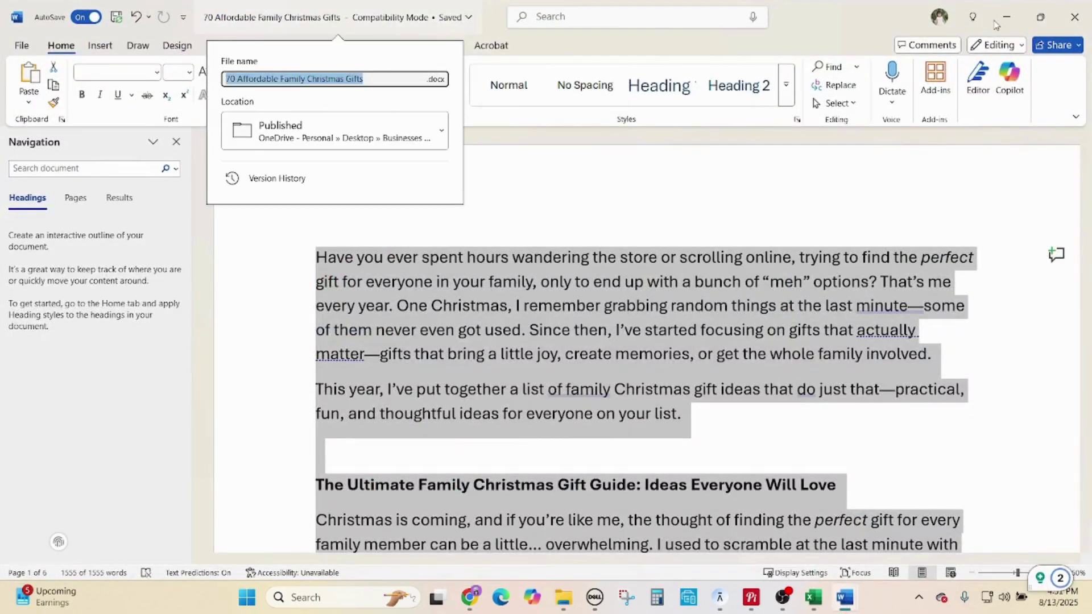
click(1005, 17)
click(974, 392)
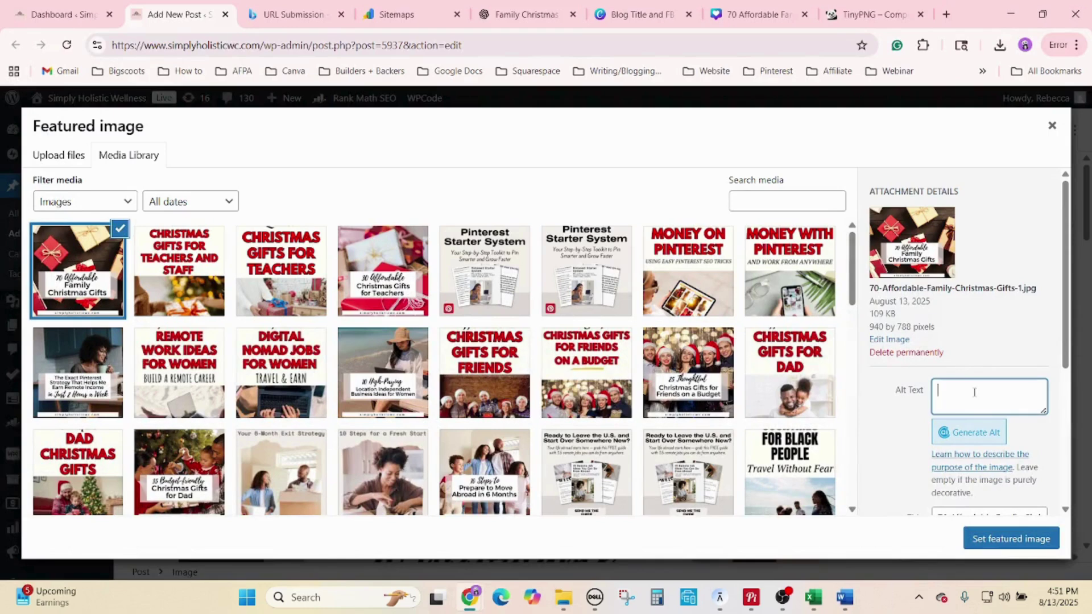
key(ctrl+v)
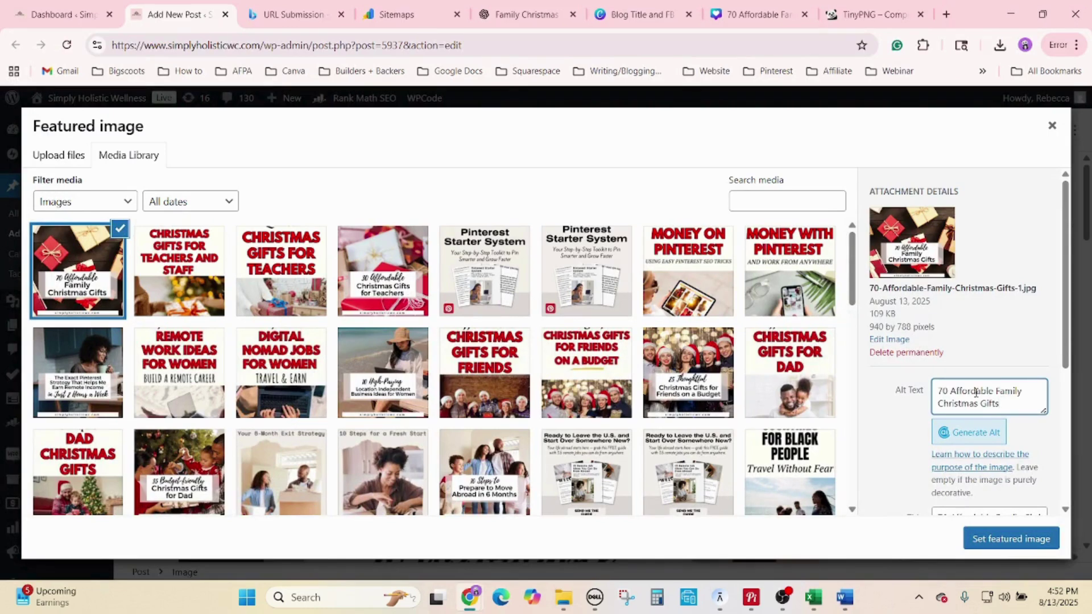
click(1012, 539)
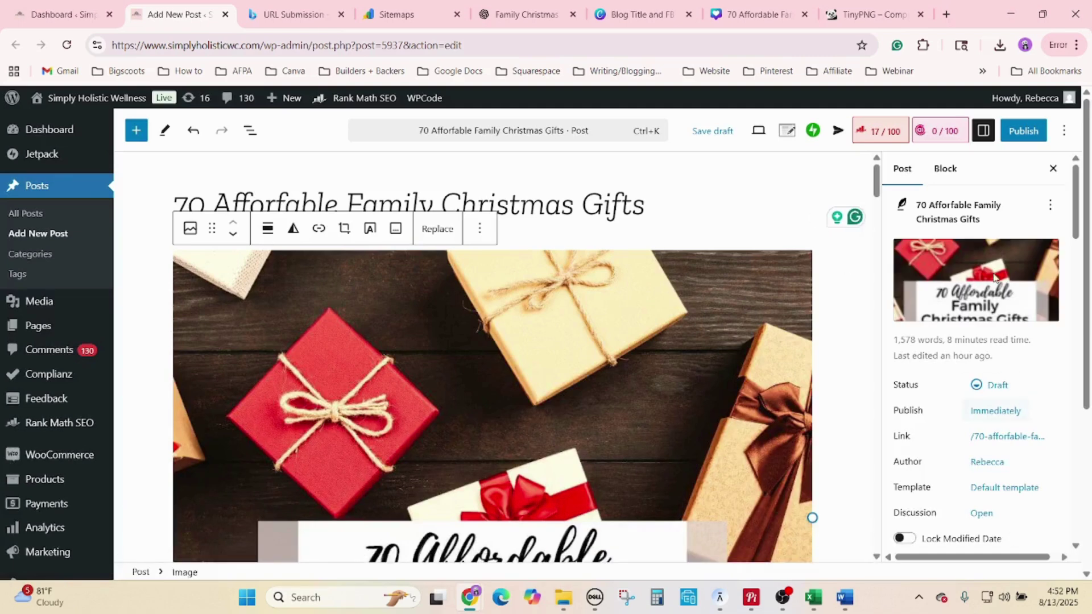
- Remove the leading "70-" from the post's URL slug
click(1009, 438)
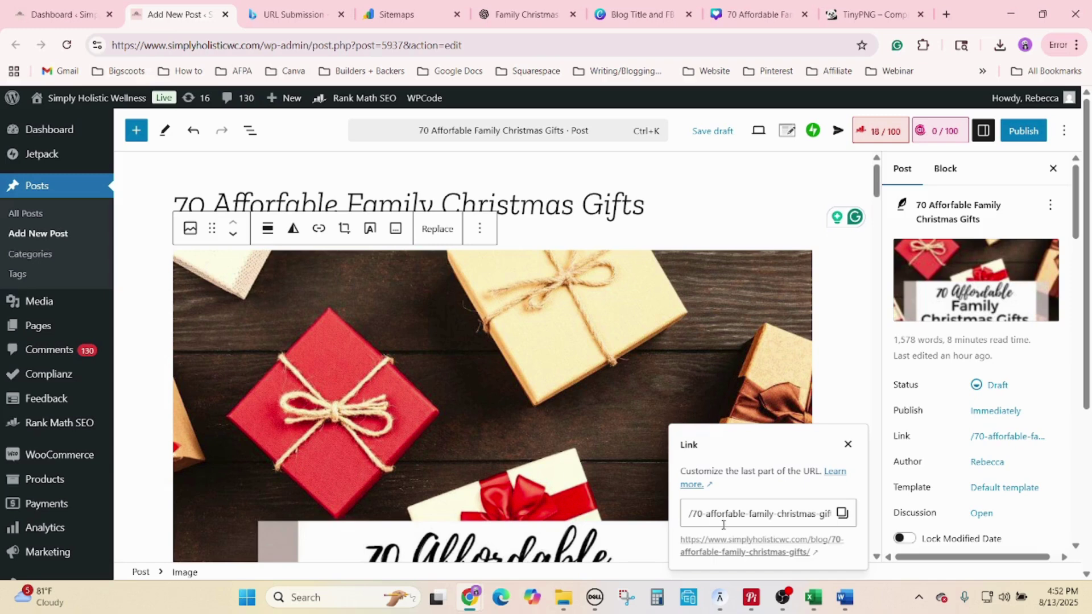
click(707, 512)
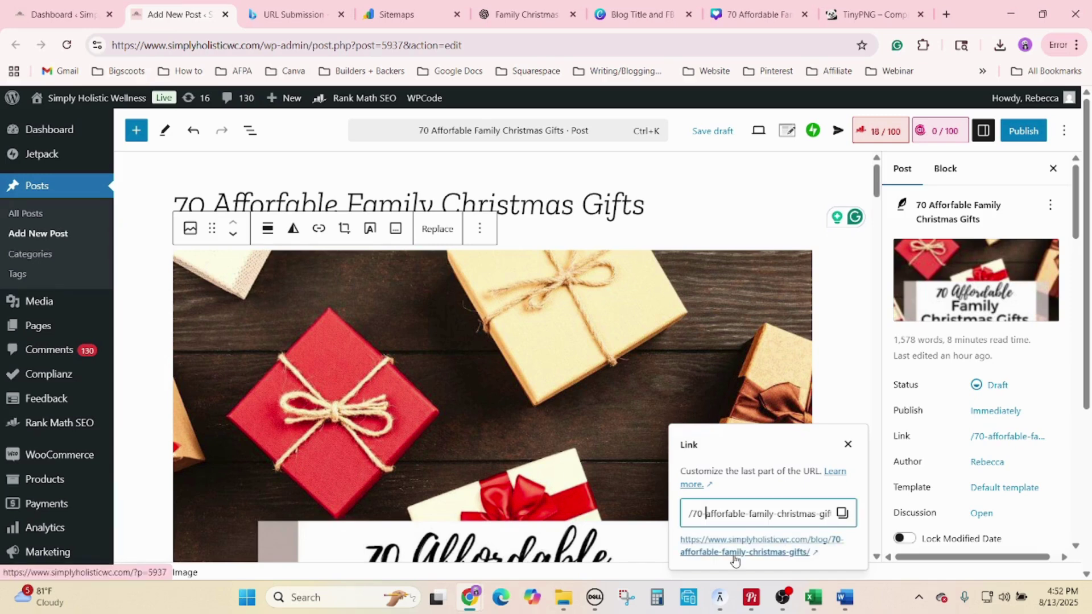
key(BackSpace)
key(BackSpace)
key(BackSpace)
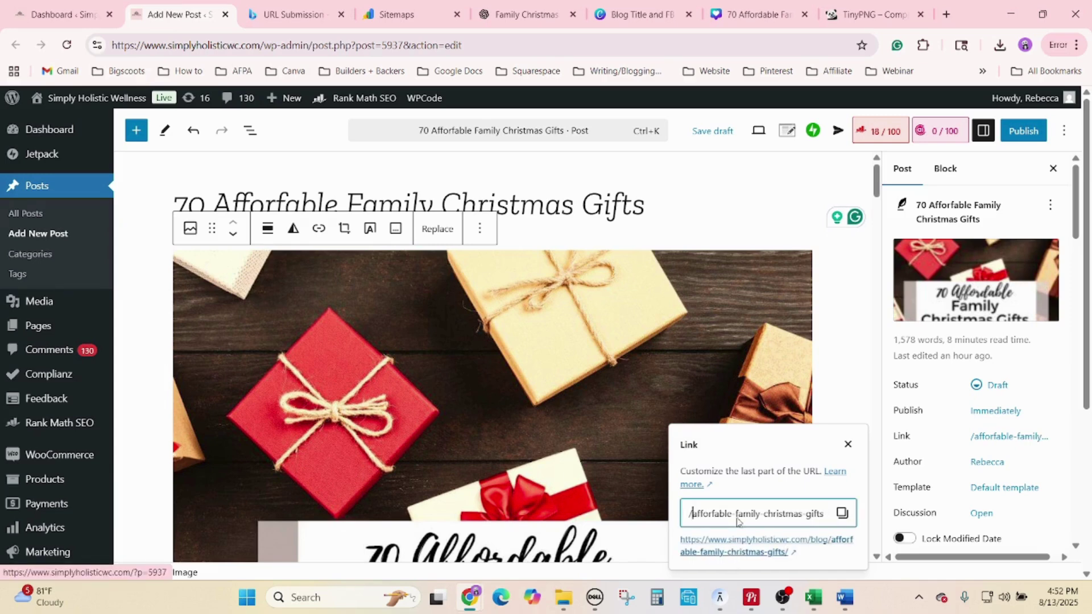
click(740, 202)
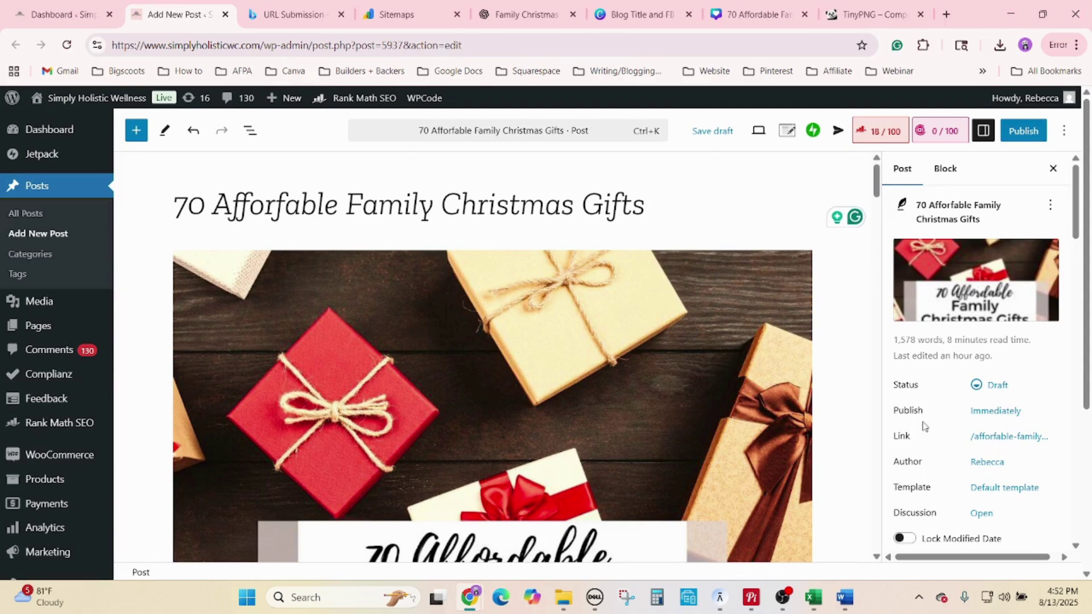
- Review the post's settings, section headings and gift lists from the introduction through to the closing ideas
scroll(923, 426, down, 1)
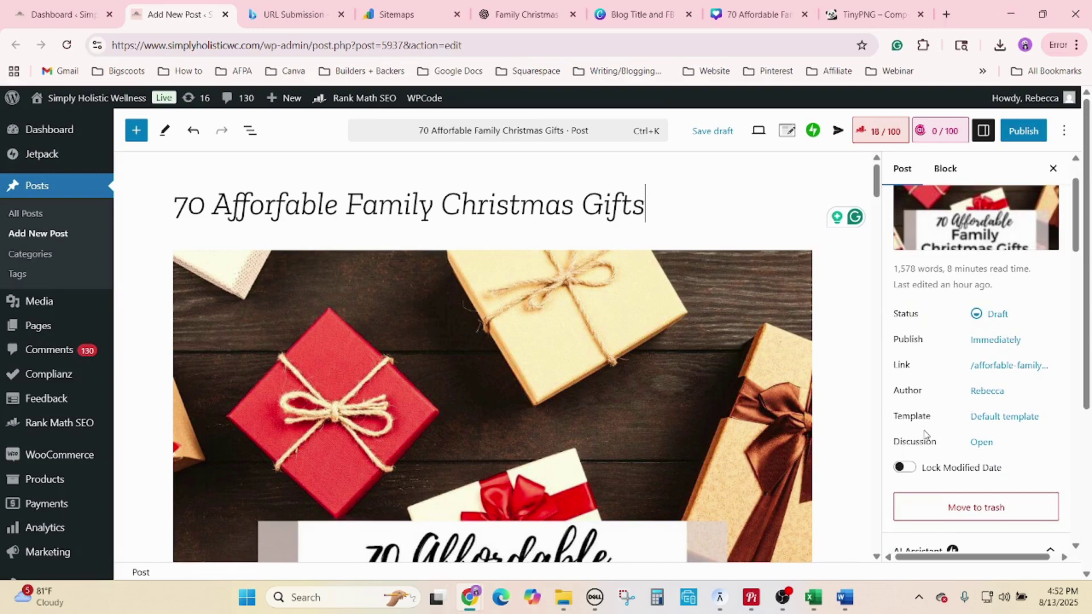
scroll(923, 434, down, 8)
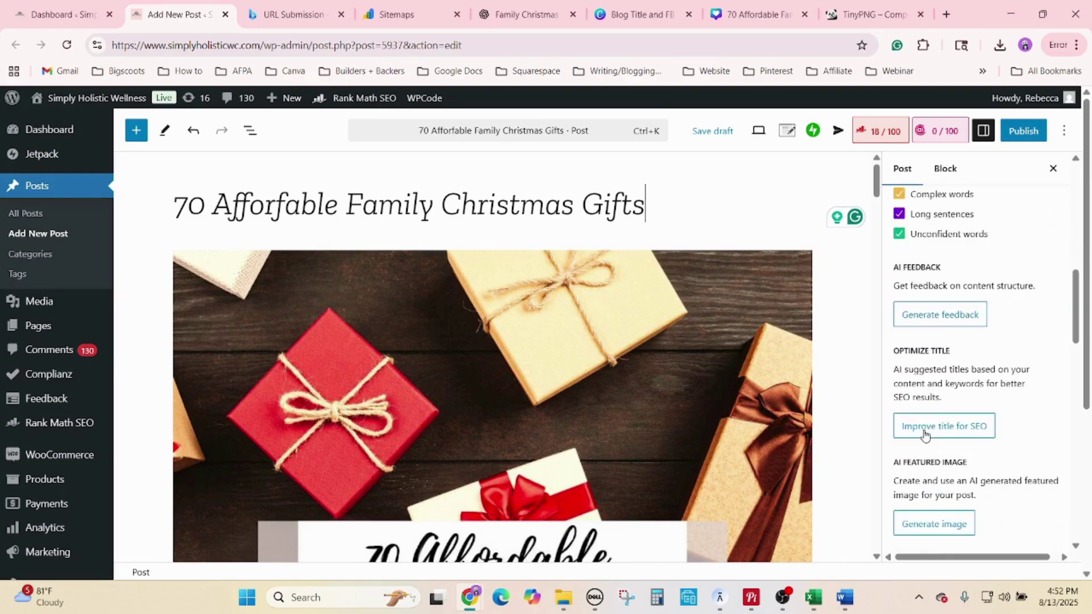
scroll(628, 353, down, 8)
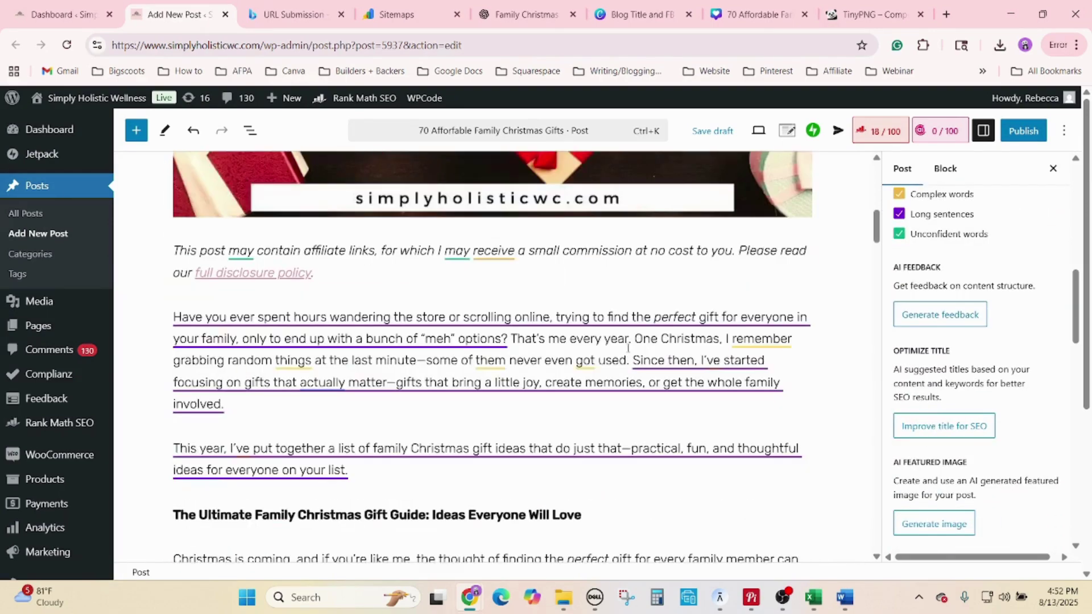
scroll(628, 350, down, 6)
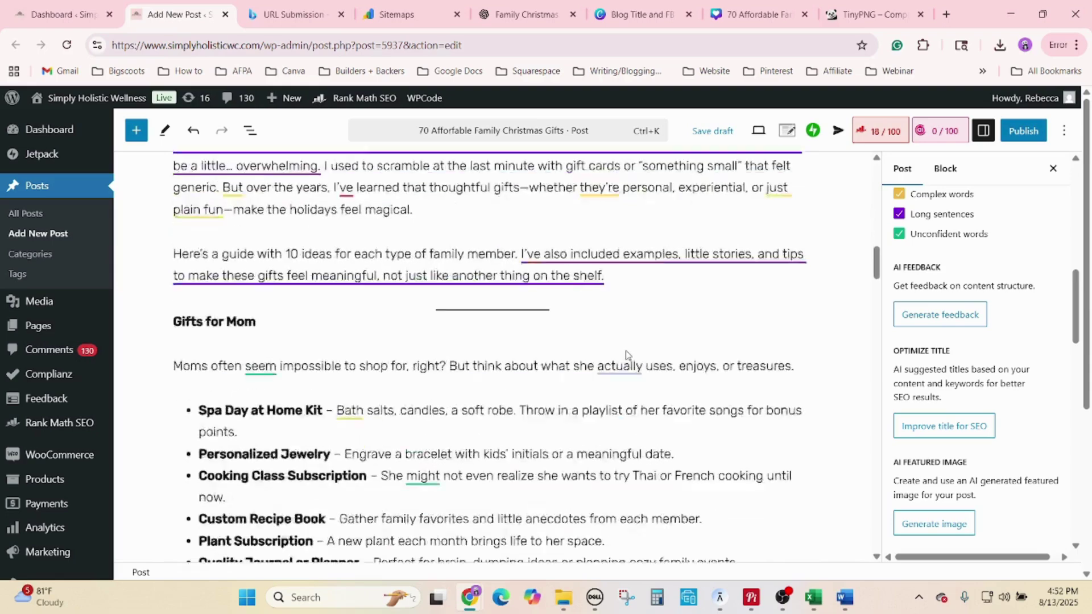
scroll(625, 354, down, 8)
scroll(627, 350, down, 4)
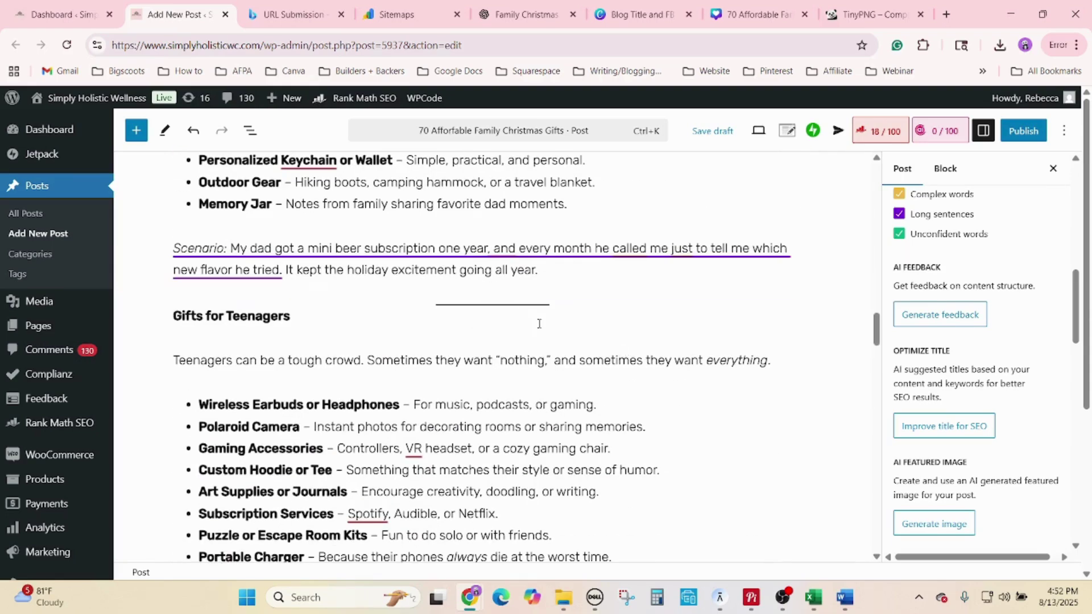
click(224, 312)
scroll(498, 393, down, 2)
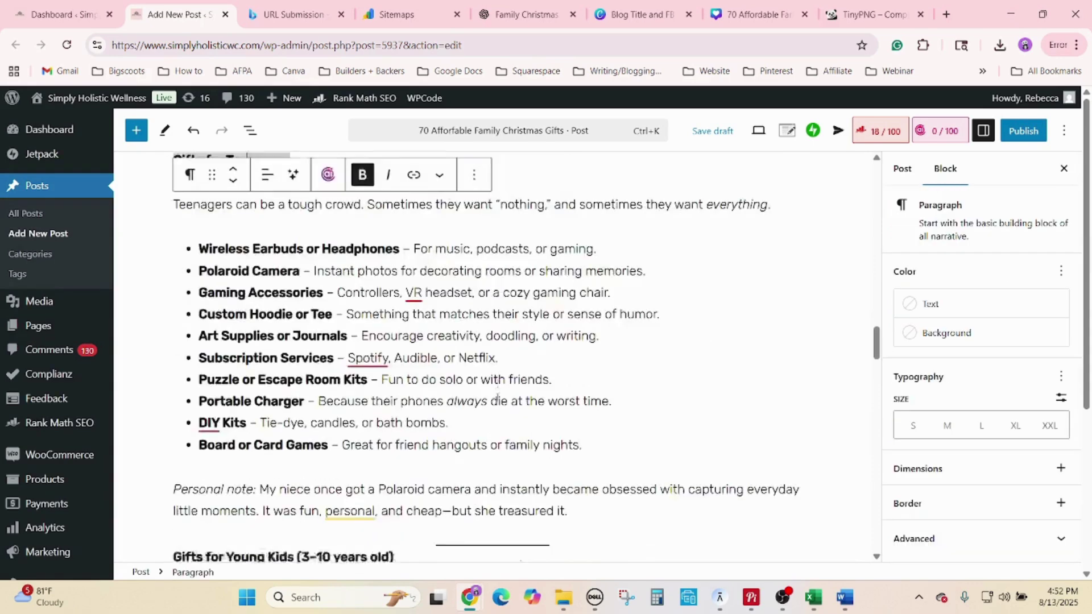
scroll(498, 398, down, 2)
triple_click(255, 429)
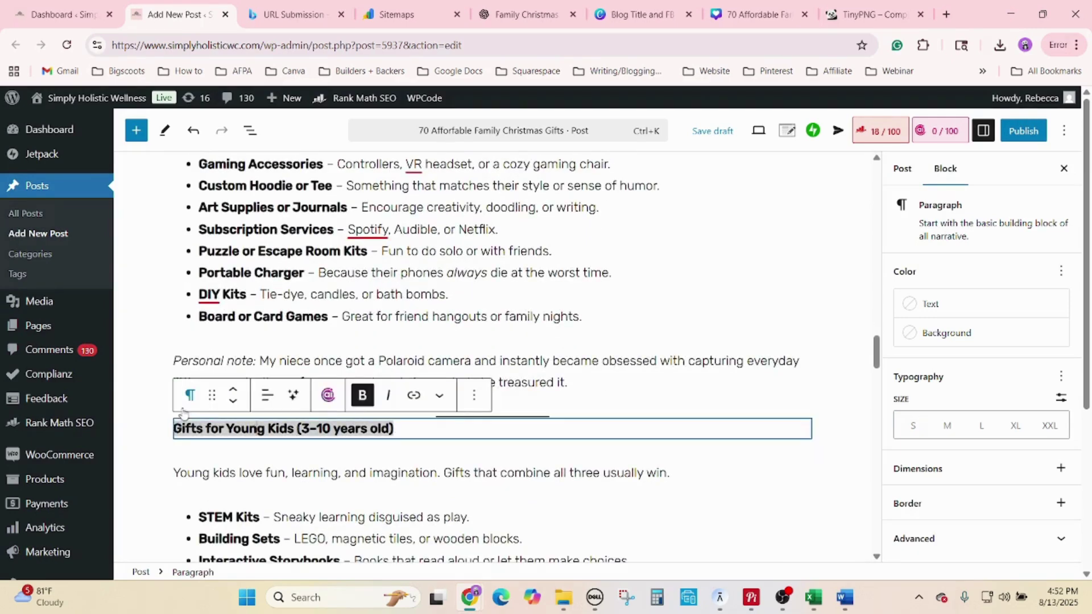
scroll(530, 461, down, 15)
scroll(530, 461, down, 12)
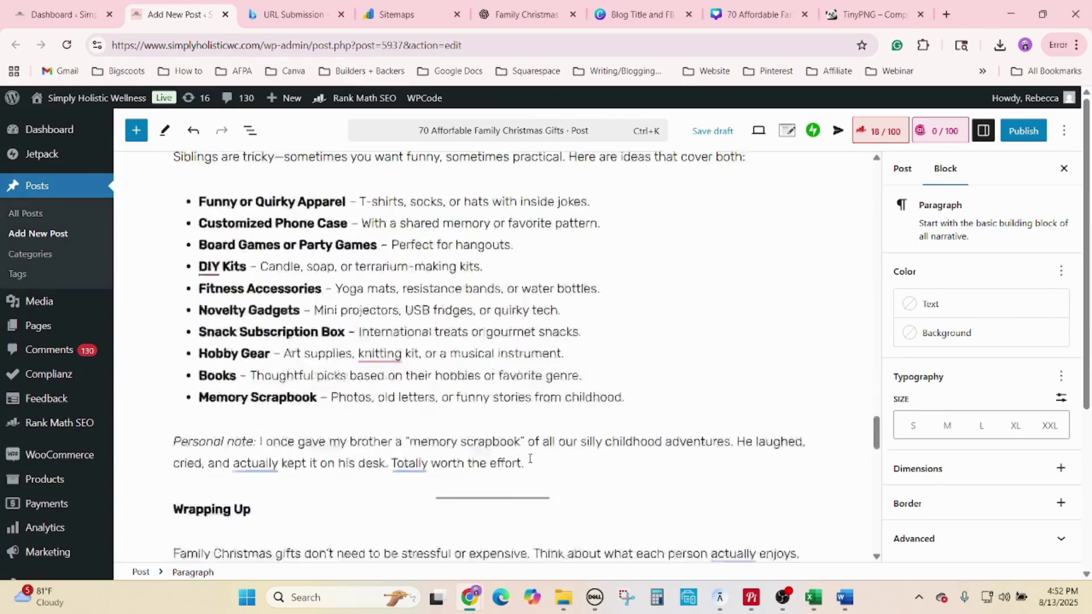
scroll(530, 458, up, 6)
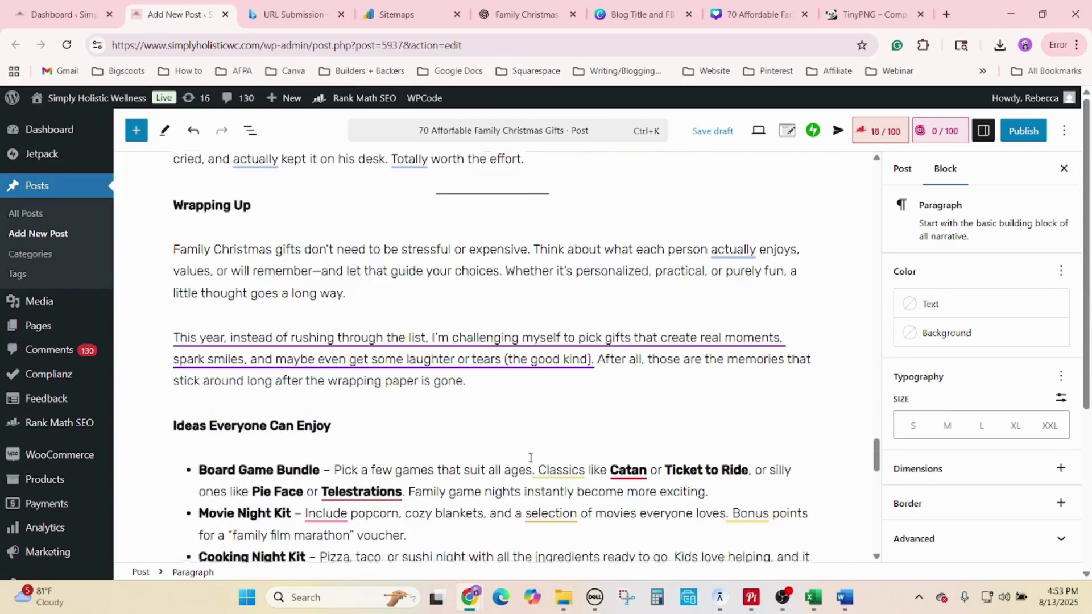
scroll(530, 458, down, 12)
scroll(530, 462, up, 10)
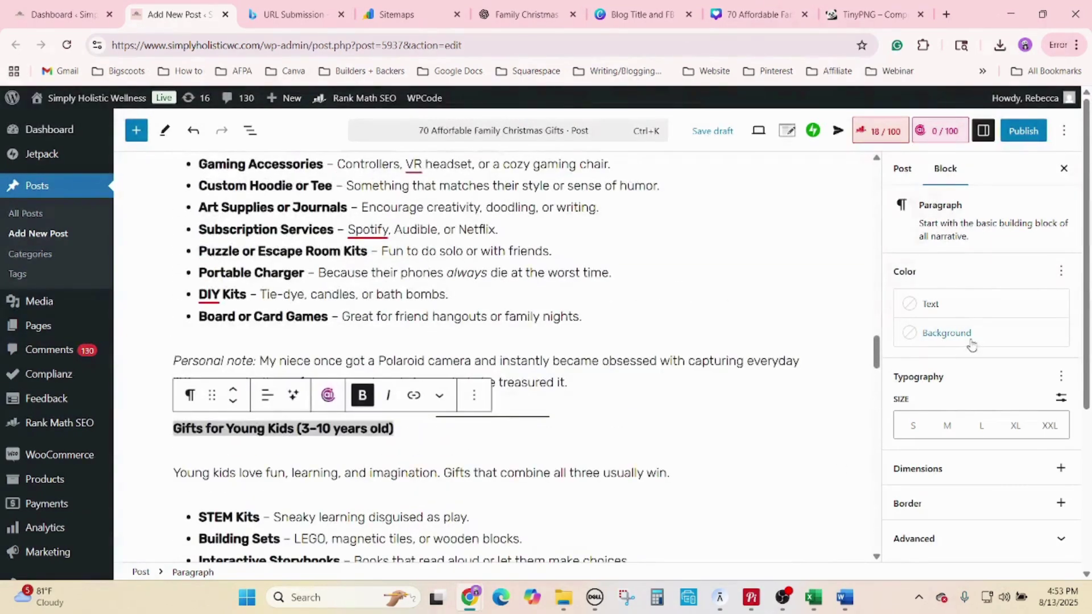
- Open the post's Excerpt section for writing an excerpt
click(902, 168)
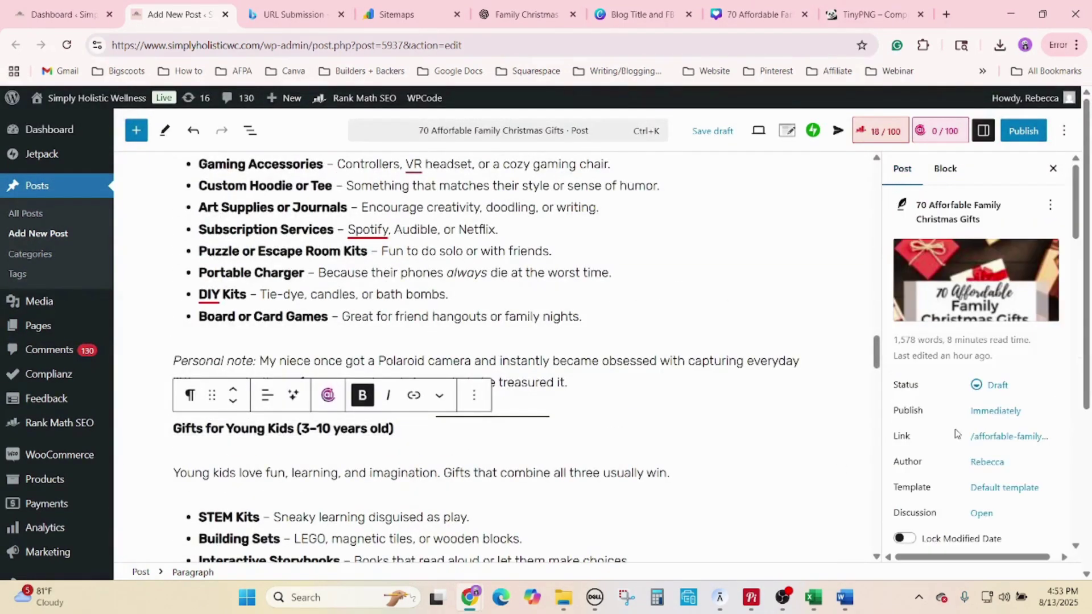
scroll(955, 433, down, 10)
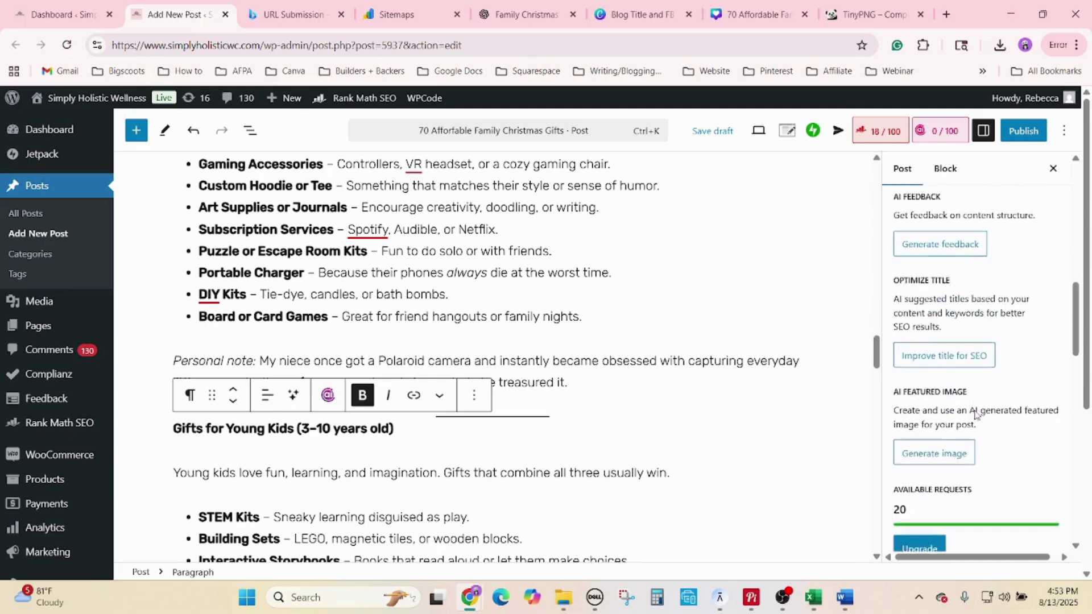
scroll(974, 414, down, 8)
click(1061, 388)
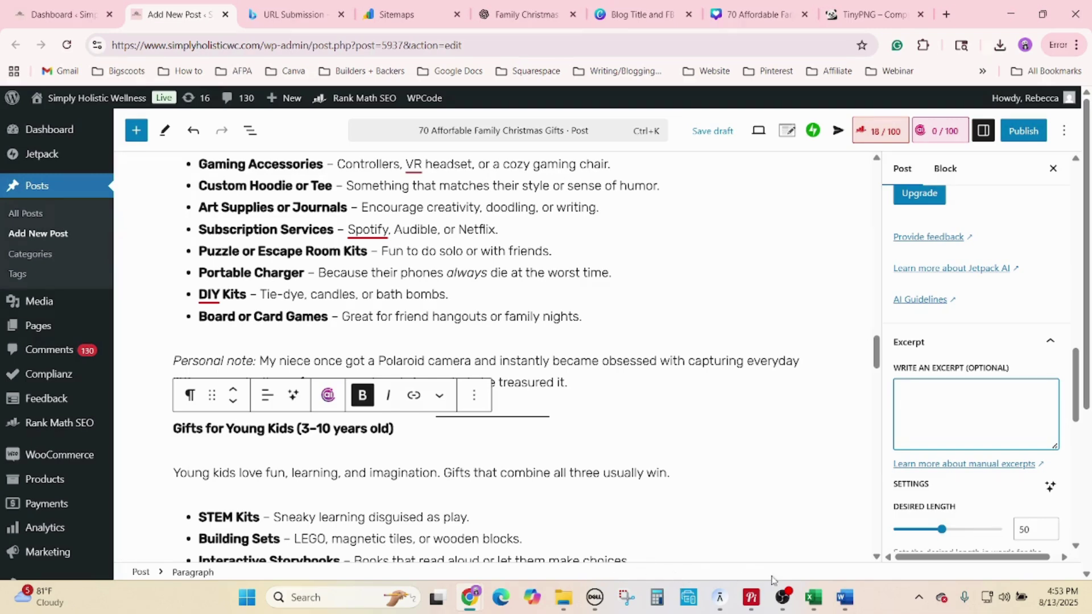
- Switch to the Blog ideas workbook in Excel and copy the short SEO description prompt from cell A20
click(813, 597)
click(664, 518)
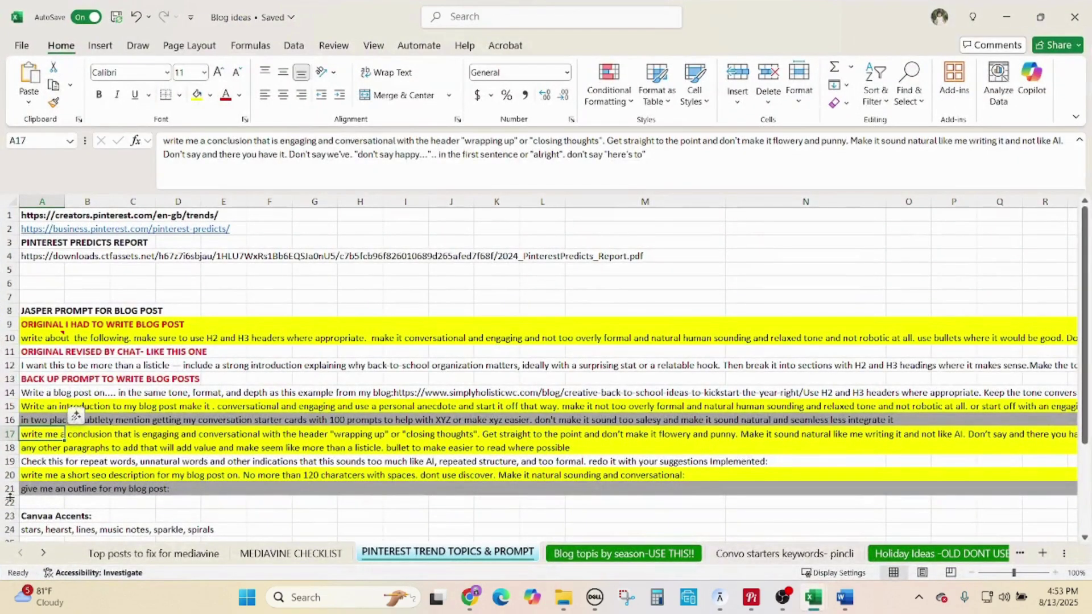
click(57, 475)
key(ctrl+c)
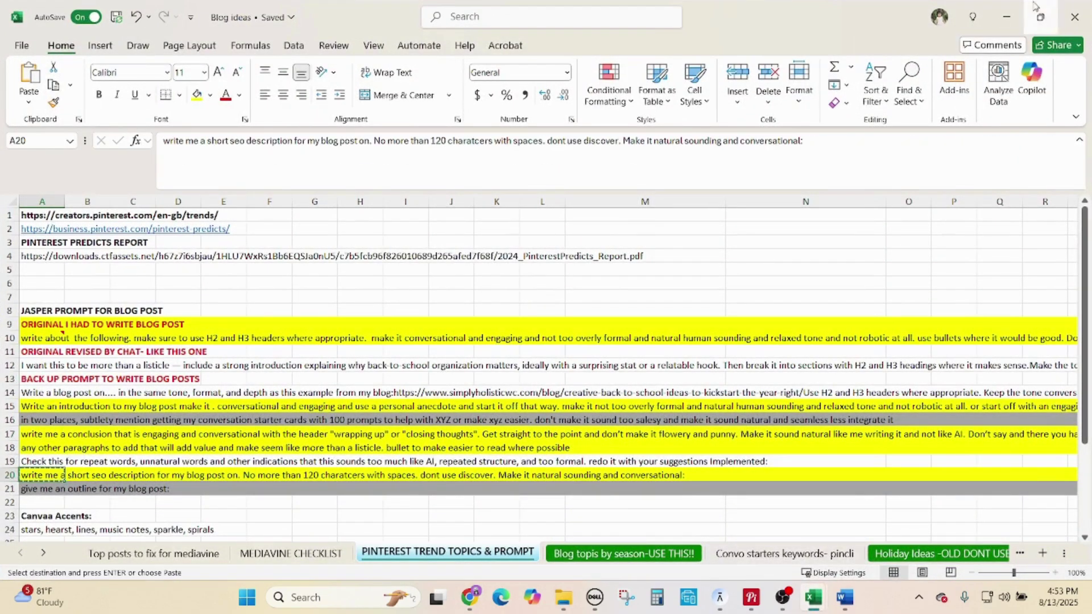
click(1006, 18)
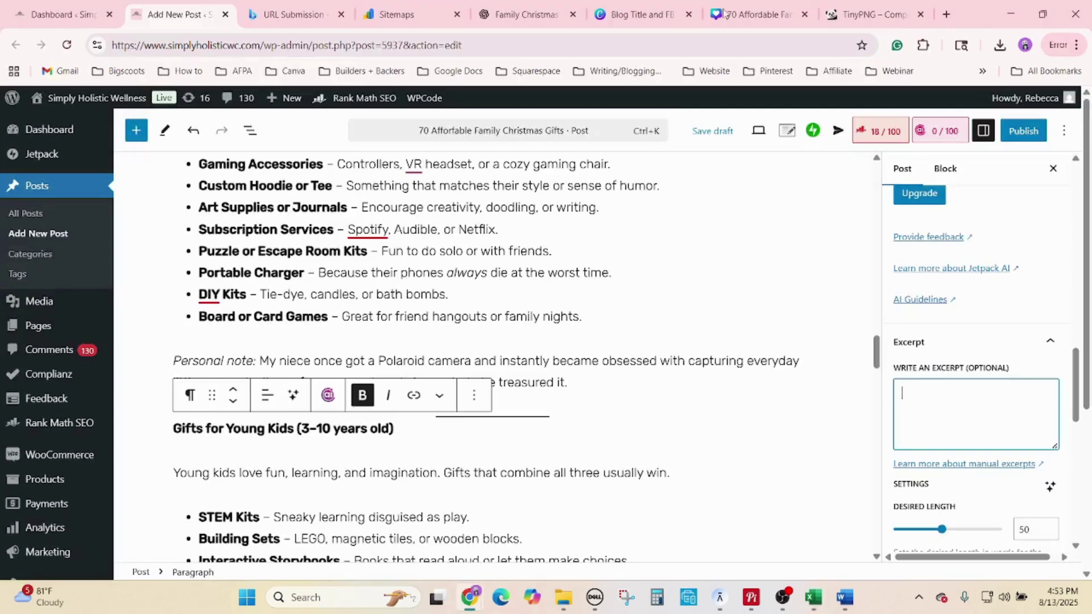
- Switch to the Family Christmas Gifts chat in ChatGPT and submit the copied SEO description prompt with its 120-character limit
click(526, 8)
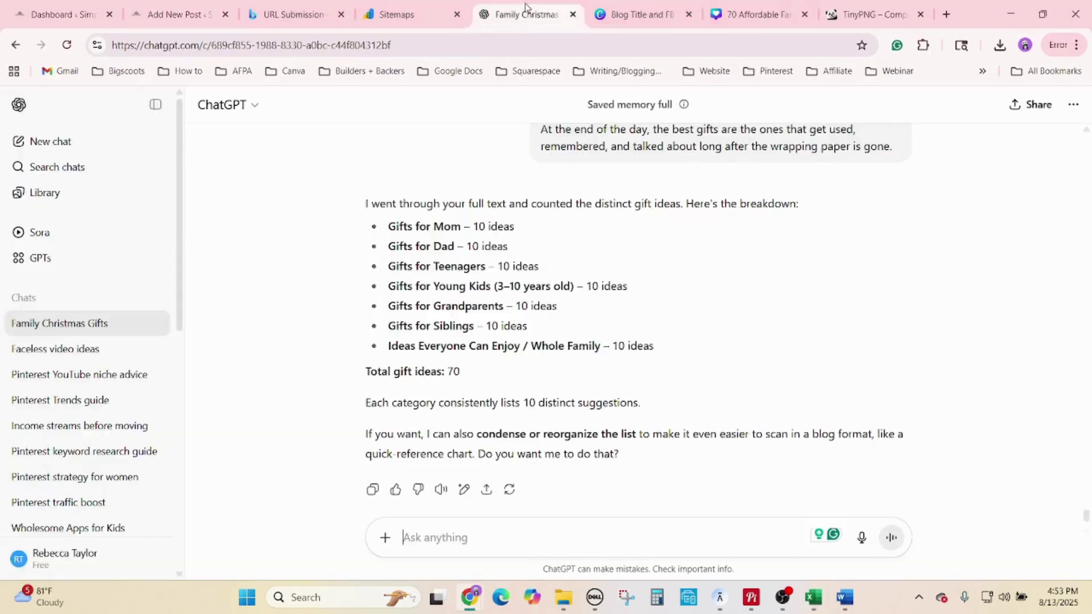
click(519, 523)
key(ctrl+v)
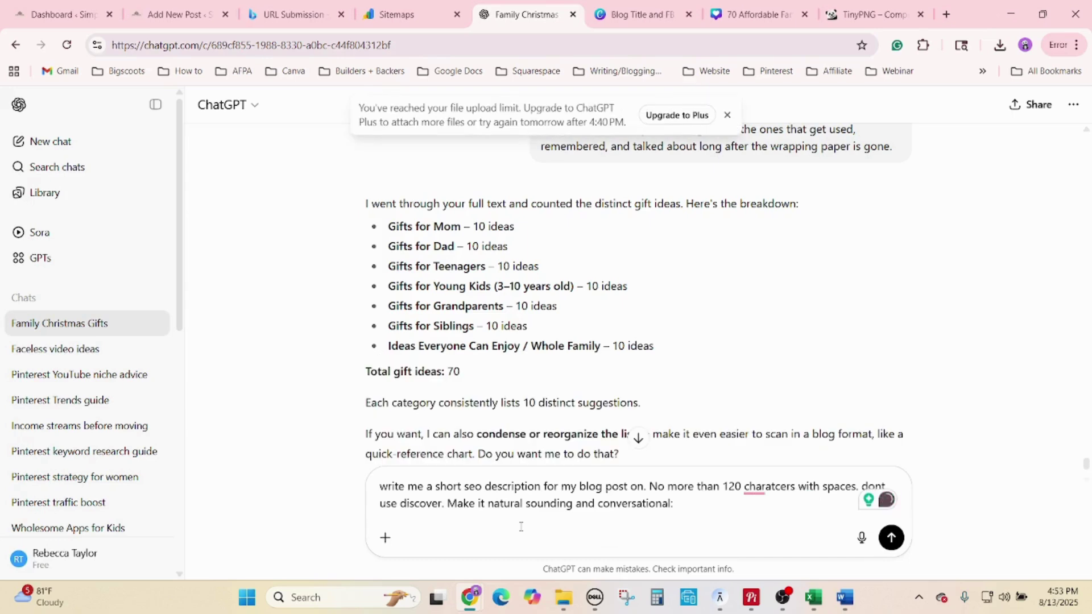
key(Return)
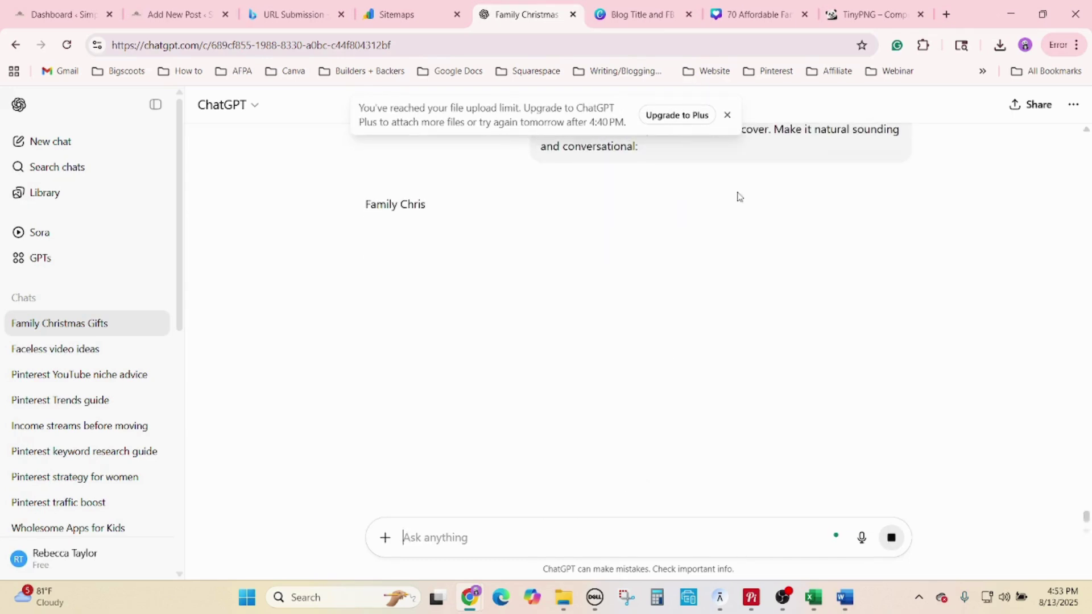
- Copy ChatGPT's generated description into the WordPress post's excerpt
drag(919, 205, 349, 212)
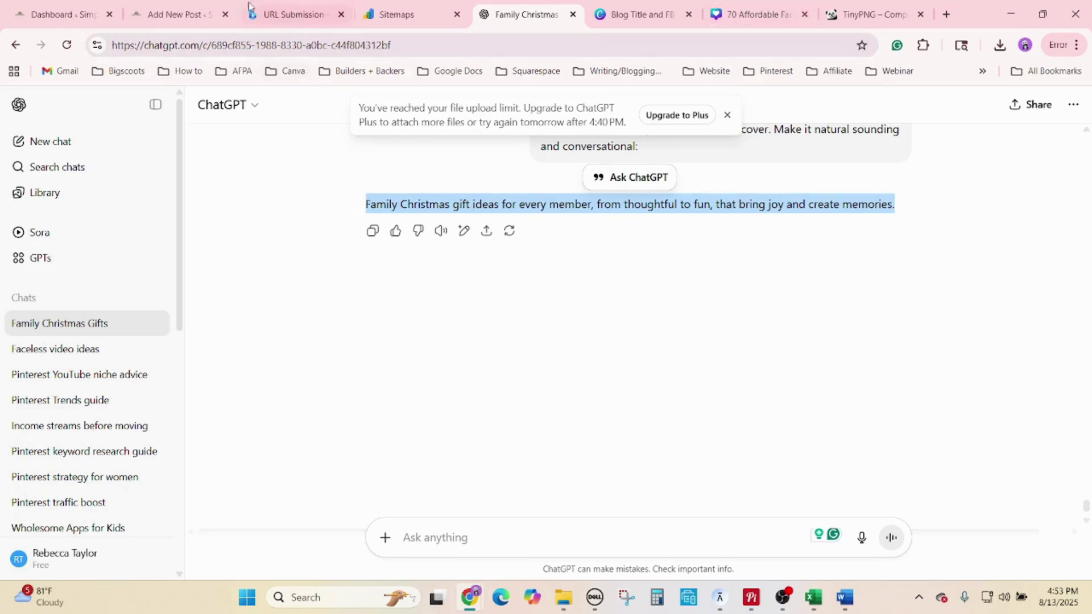
mouse_move(208, 5)
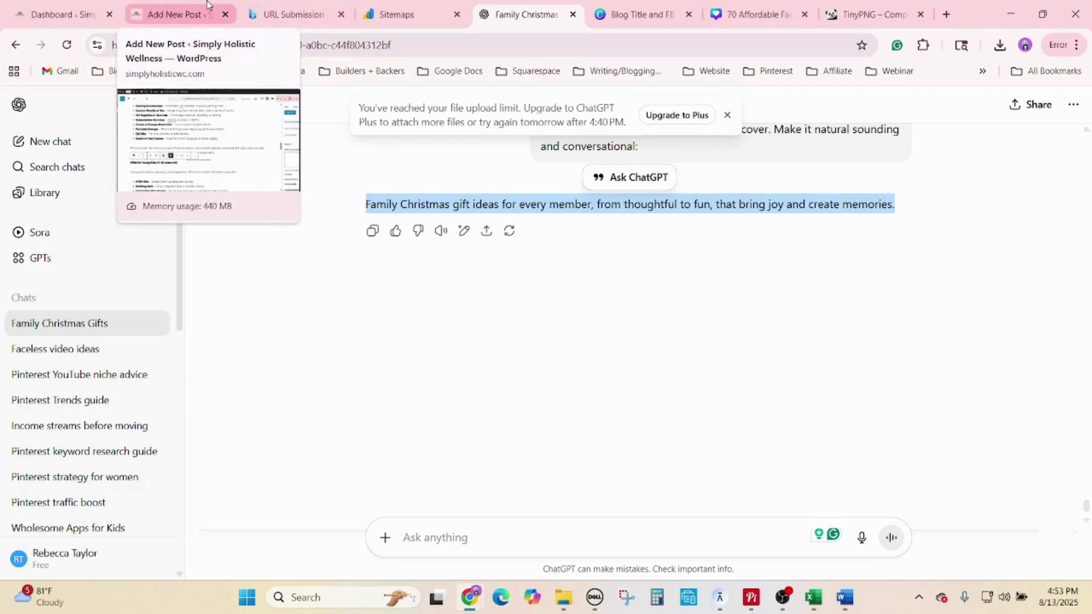
click(208, 11)
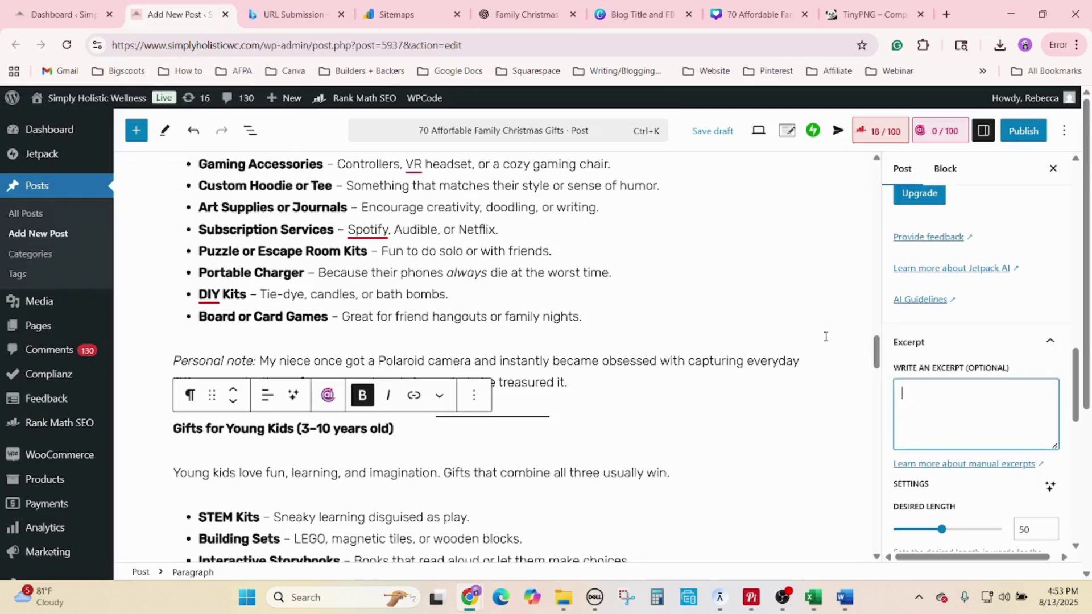
key(ctrl+v)
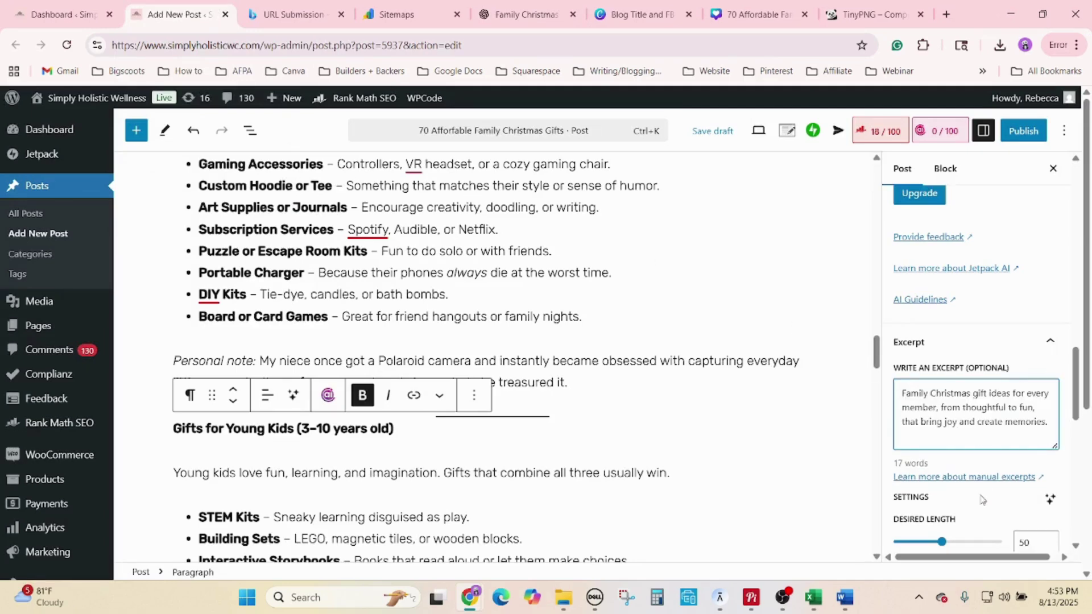
- Assign the post to the Relationships/Family category
scroll(980, 499, down, 7)
scroll(1002, 375, down, 4)
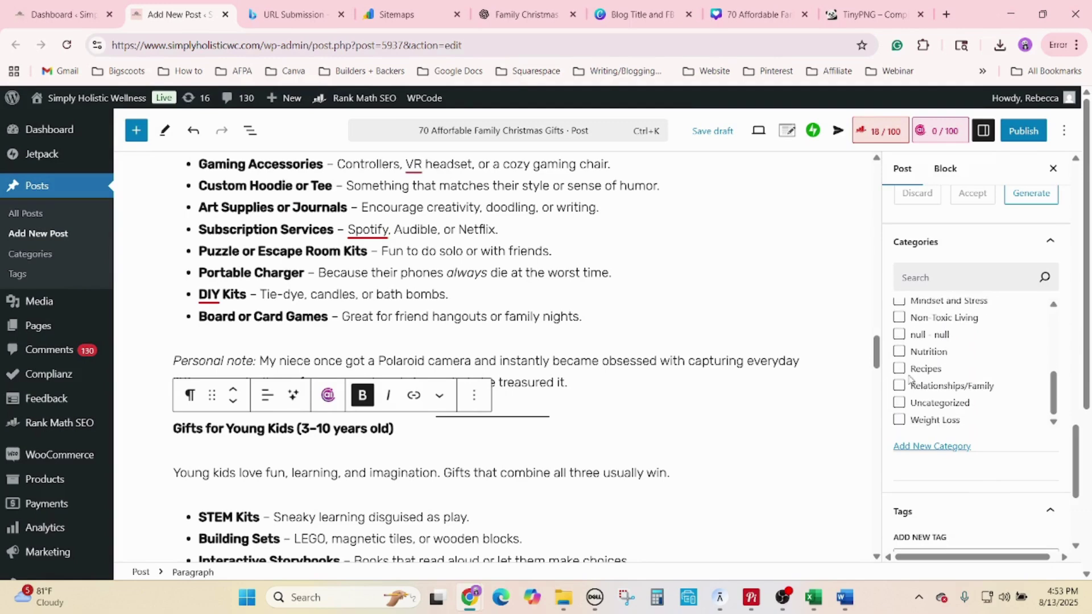
click(899, 385)
- Review the post's settings and its content from the title image through the Gifts for Mom list
scroll(999, 394, down, 10)
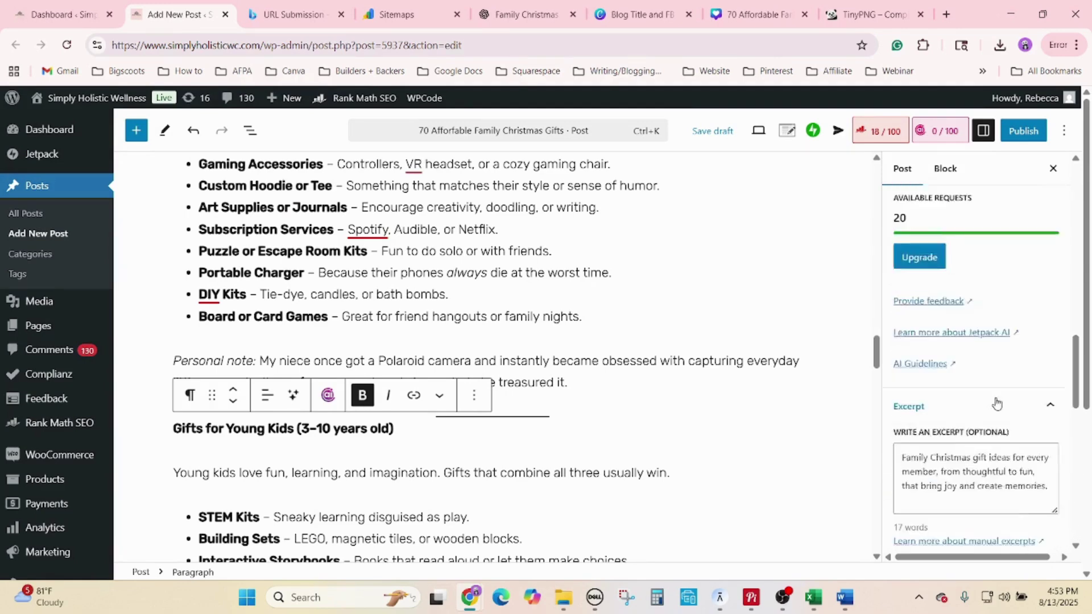
scroll(996, 404, up, 12)
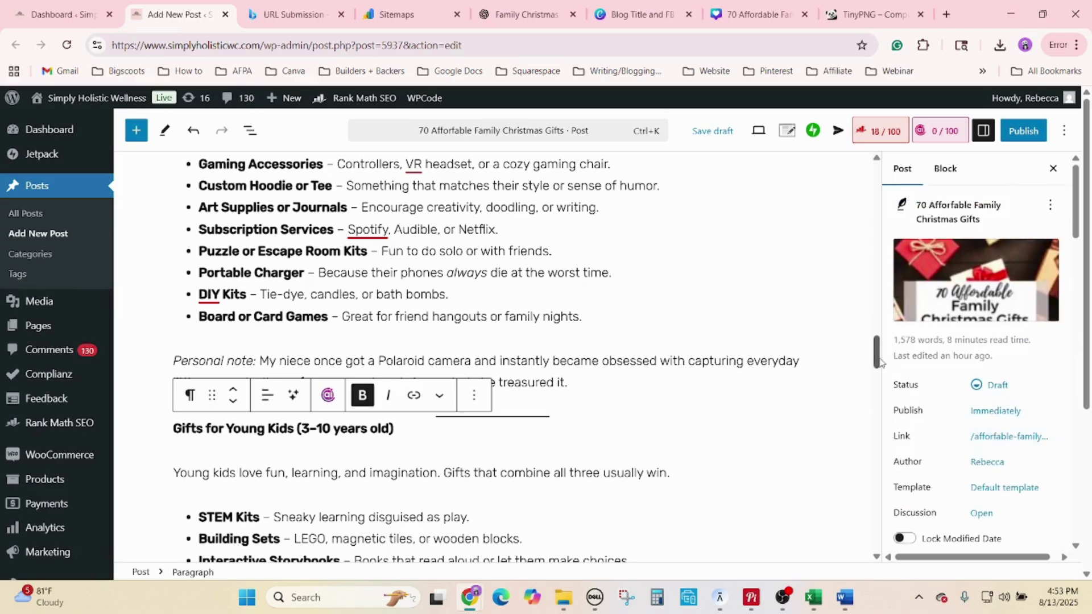
drag(879, 361, 879, 171)
scroll(751, 439, down, 5)
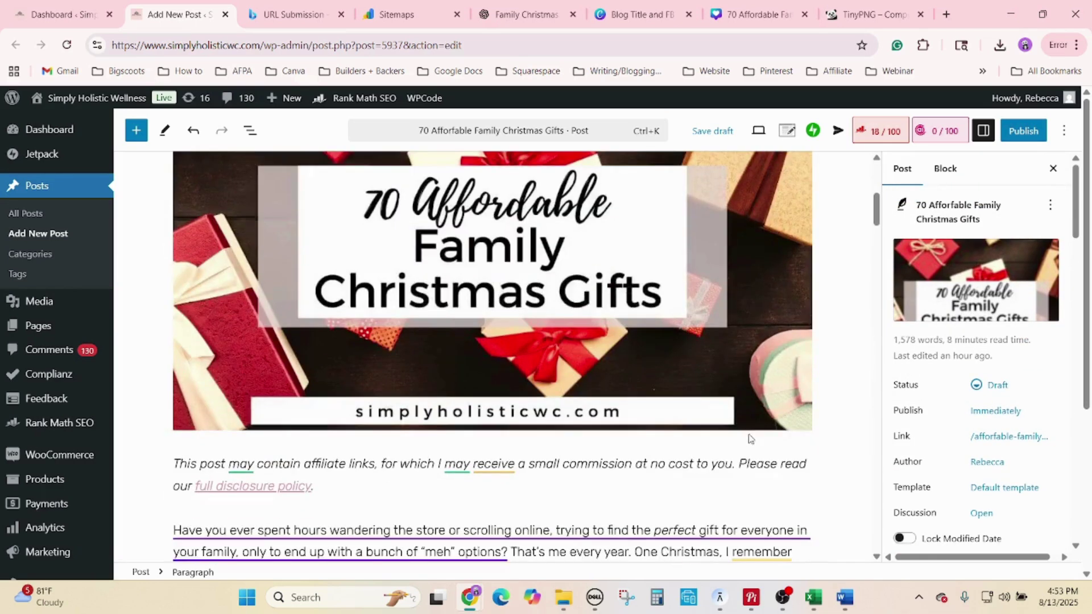
scroll(753, 457, down, 5)
scroll(756, 463, down, 7)
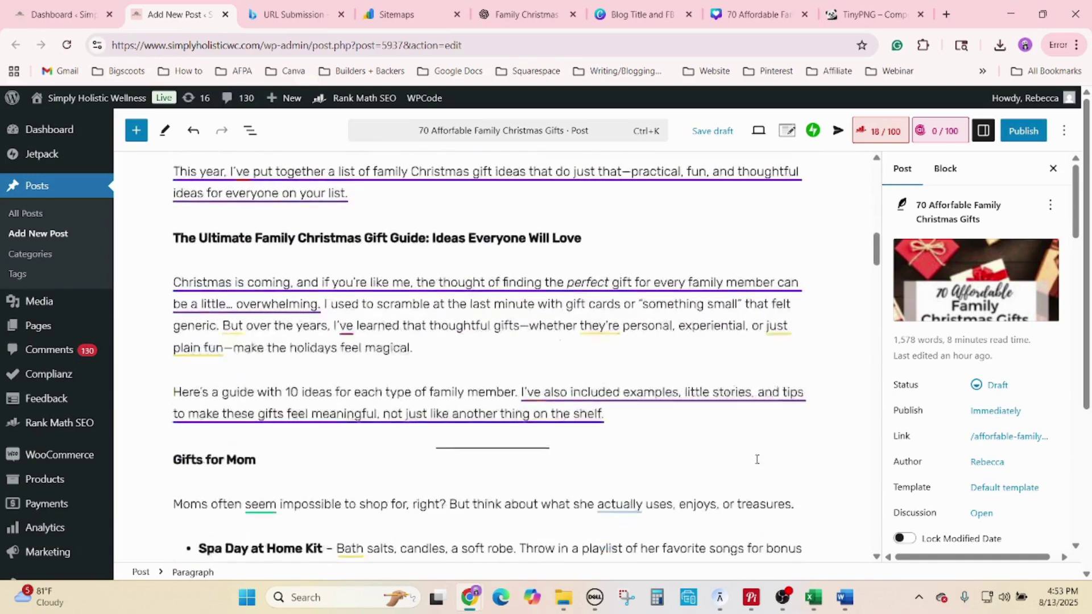
scroll(758, 459, down, 1)
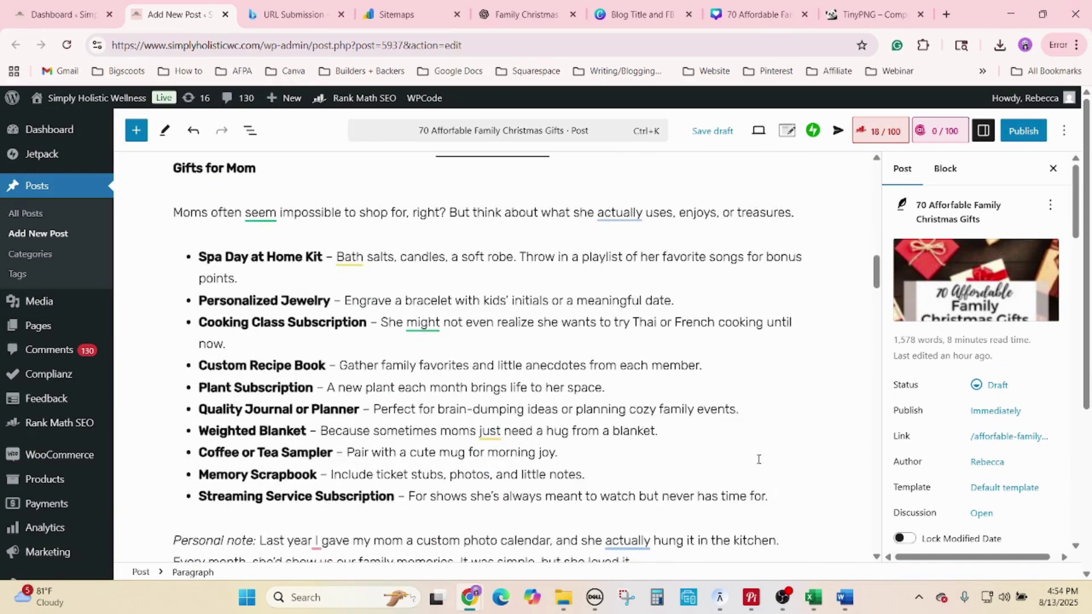
scroll(759, 460, down, 2)
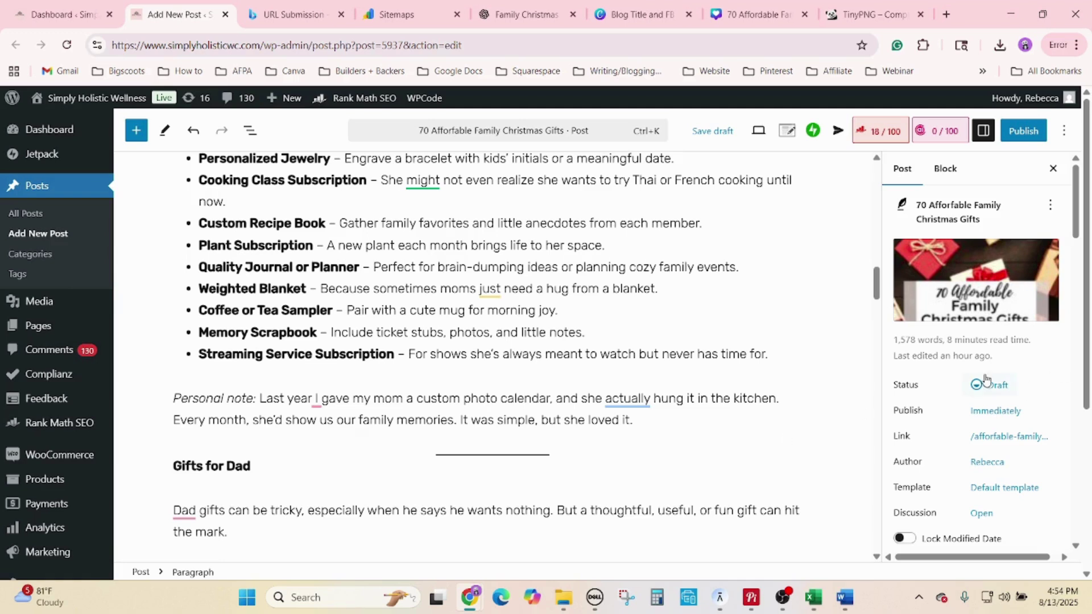
- Check the wording of the post's URL slug in its link settings
click(978, 436)
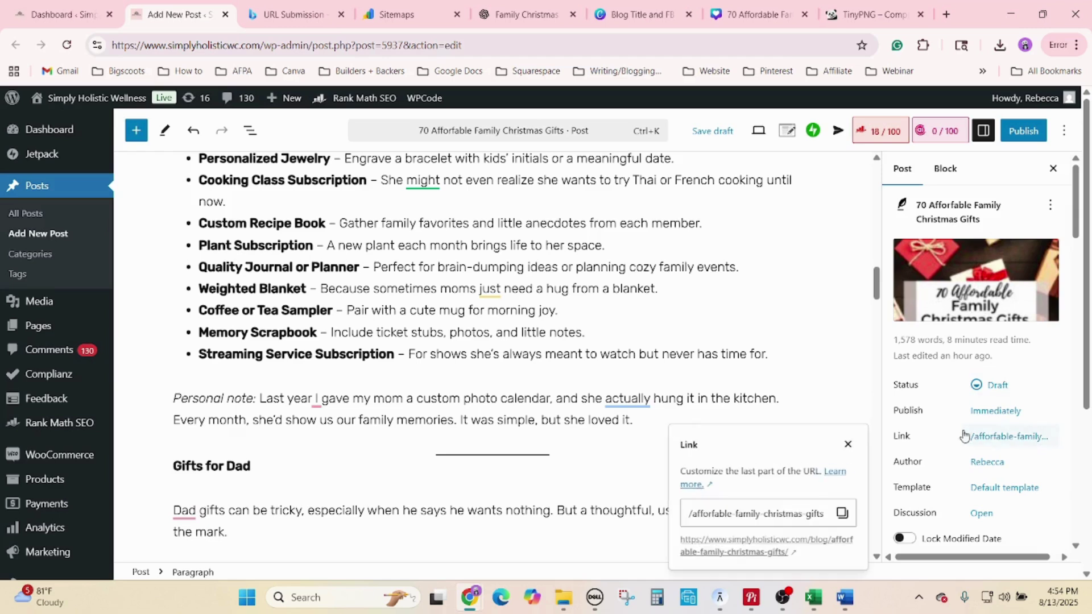
click(851, 387)
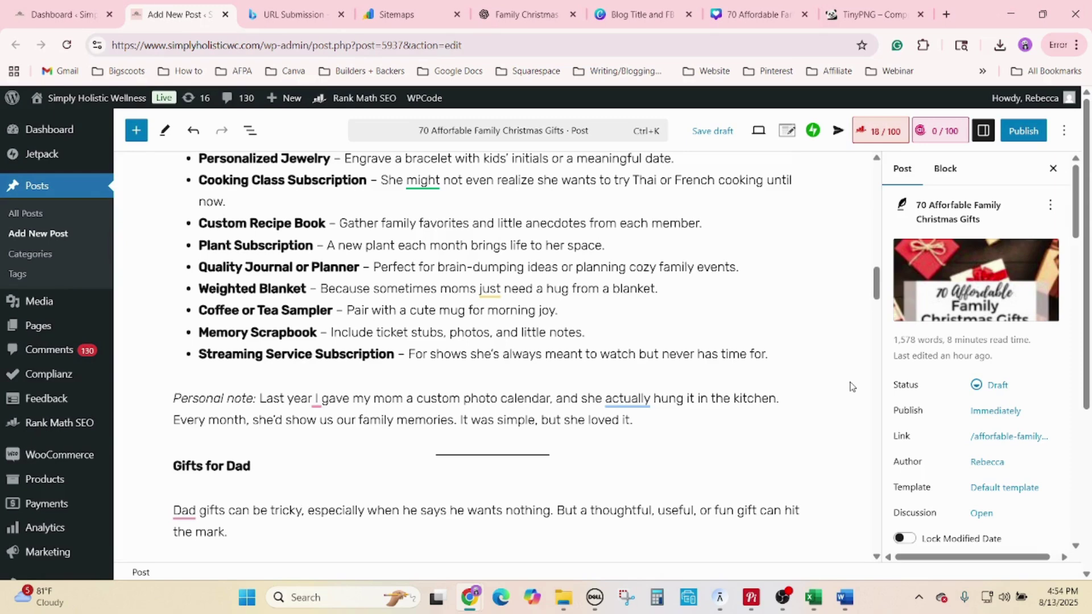
click(1005, 439)
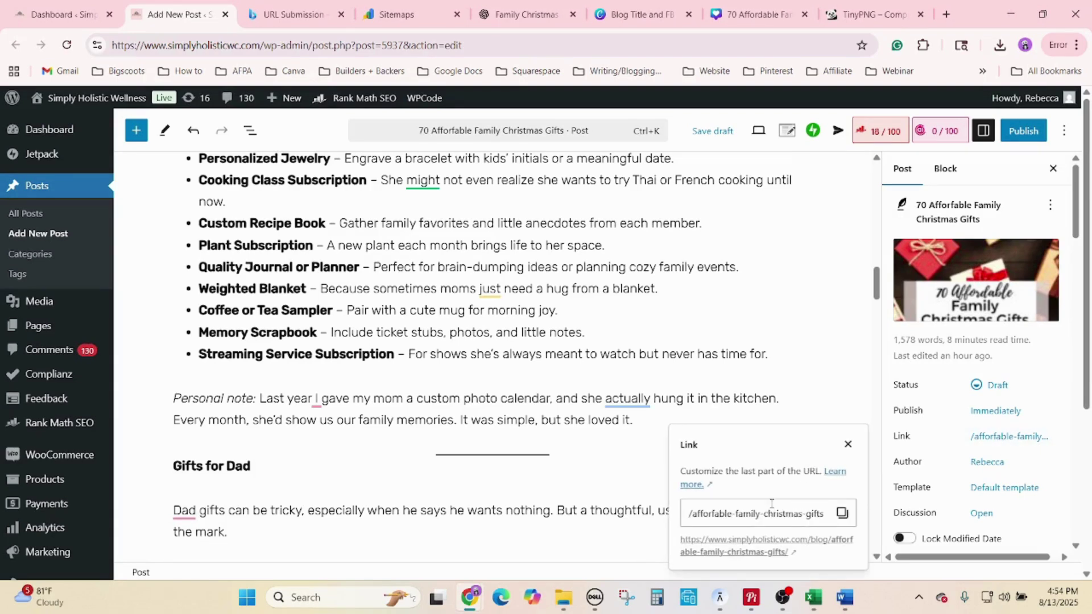
drag(824, 514, 686, 513)
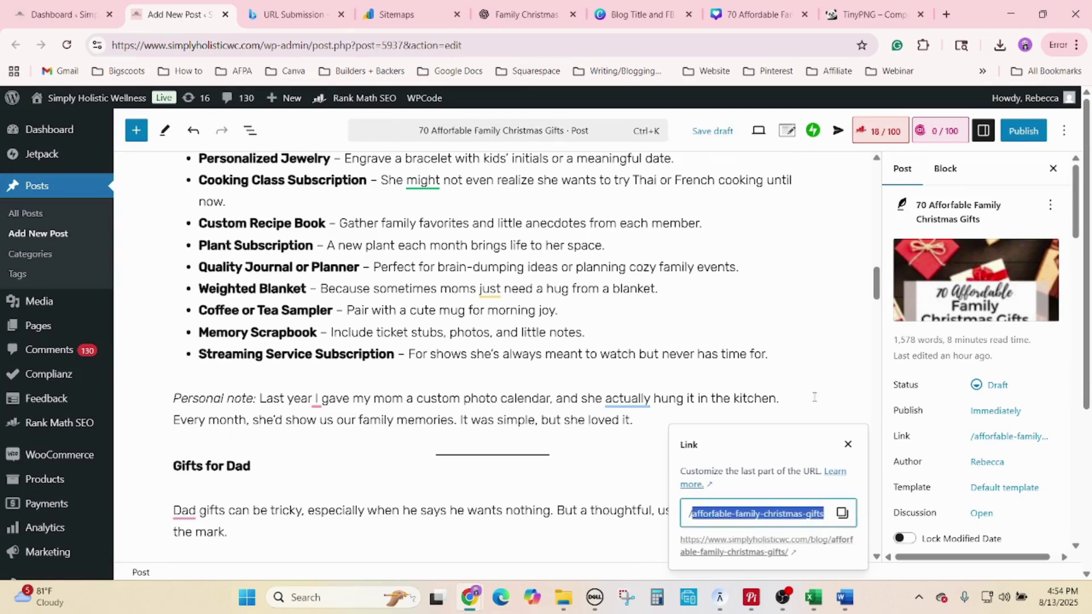
key(Escape)
- Switch to the Word document and add the title line "70 Affordable Family Christmas Gifts" above the introduction
mouse_move(845, 597)
click(875, 560)
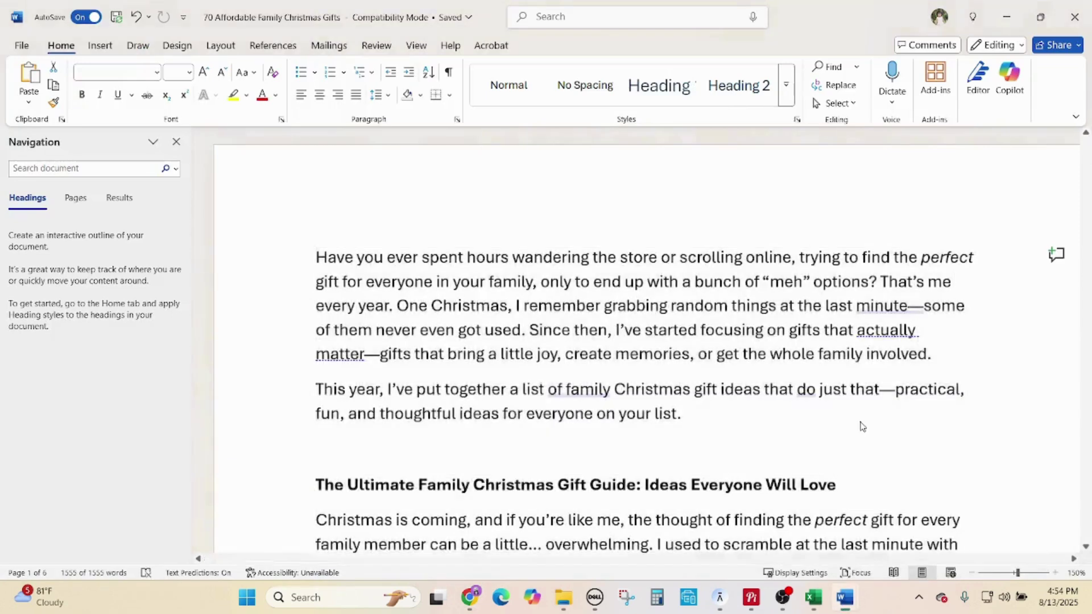
key(ctrl+Home)
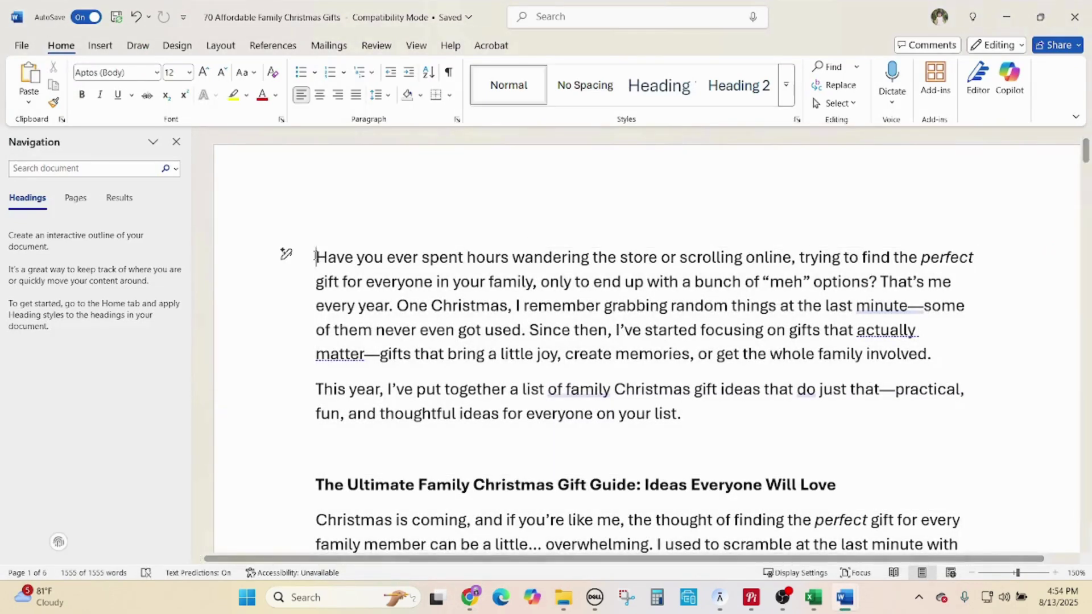
key(Return)
click(367, 246)
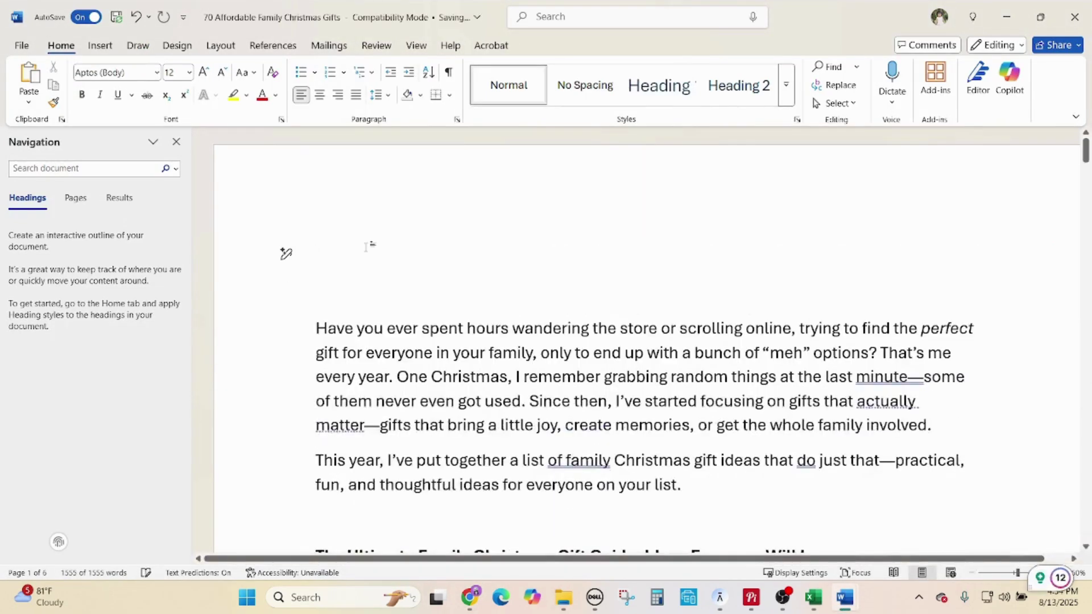
text(70 )
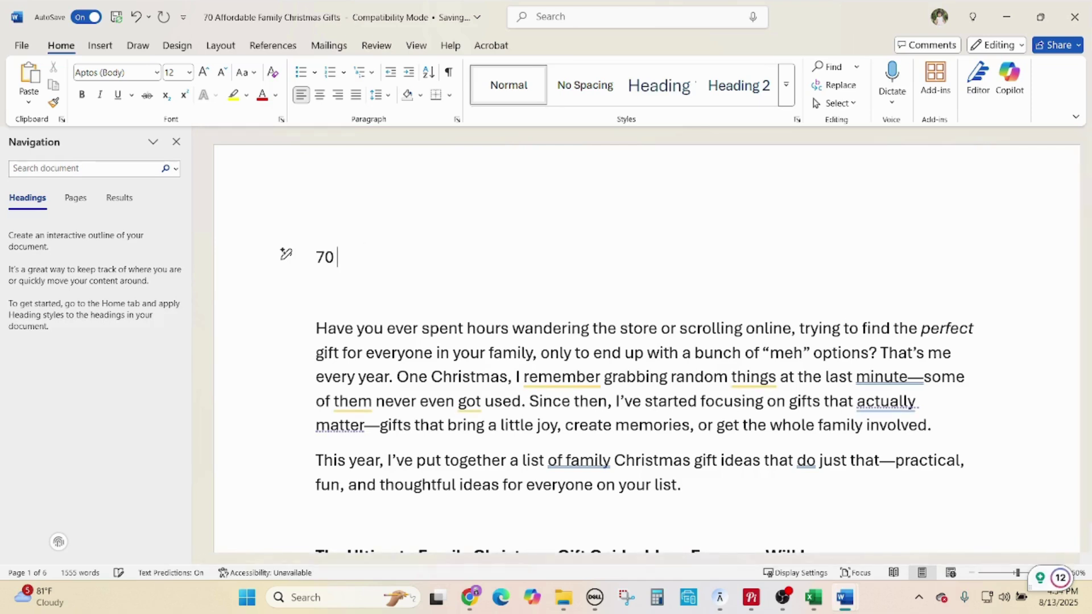
text(Affordable)
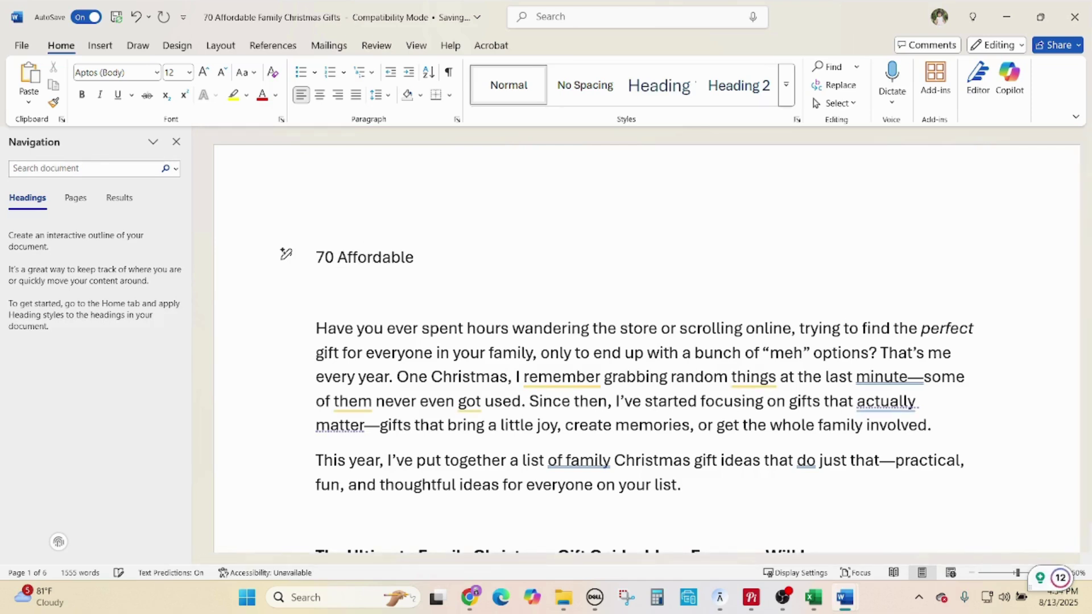
text( Family Christmas)
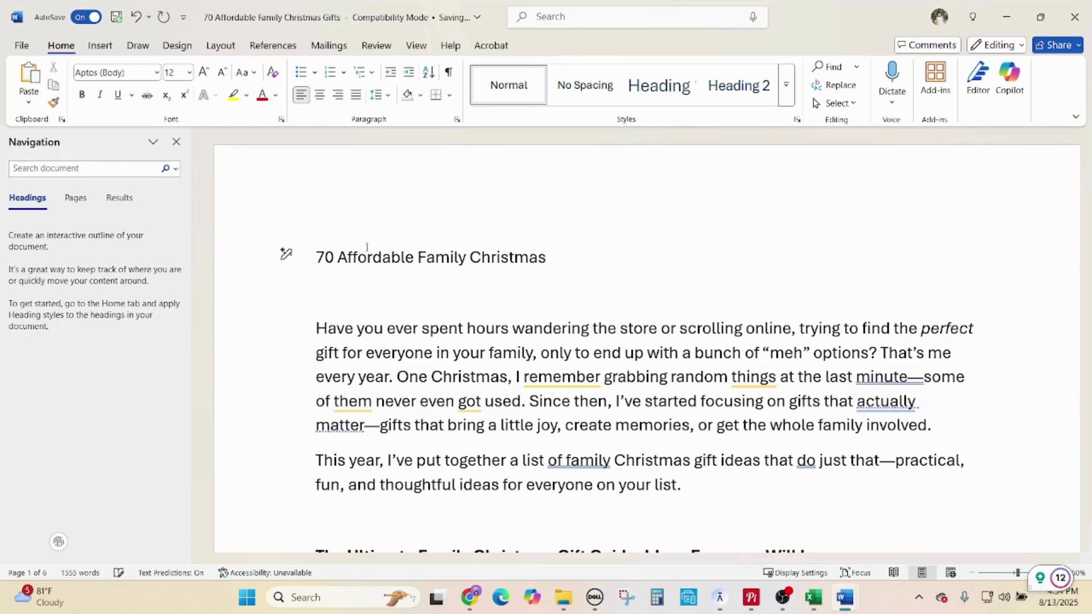
text( Gifts)
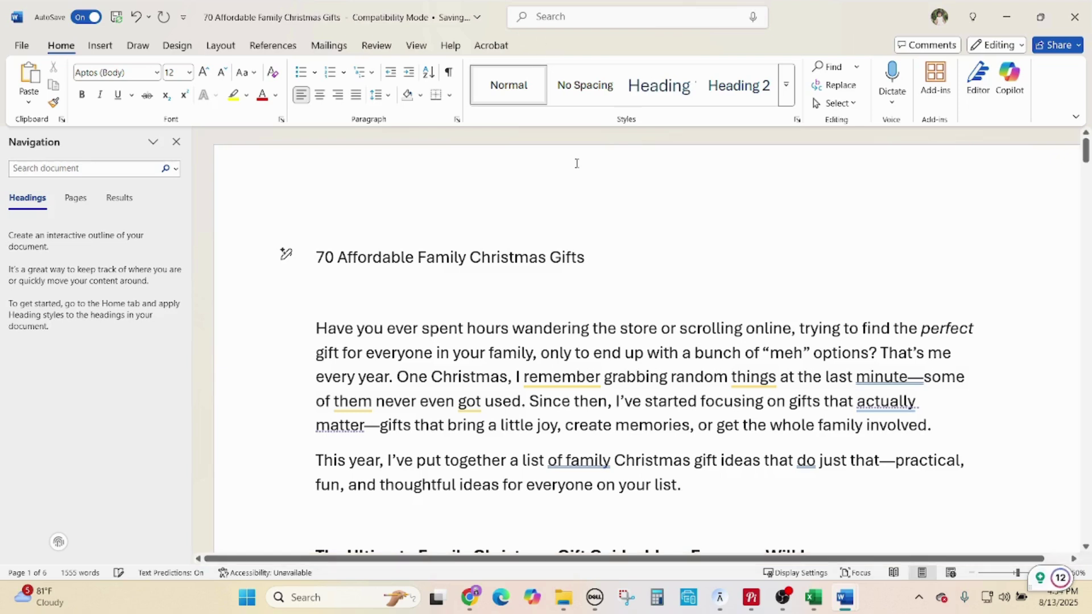
- Copy "Affordable Family Christmas Gifts" from the document's title line and return to the WordPress post
drag(629, 253, 337, 257)
key(ctrl+c)
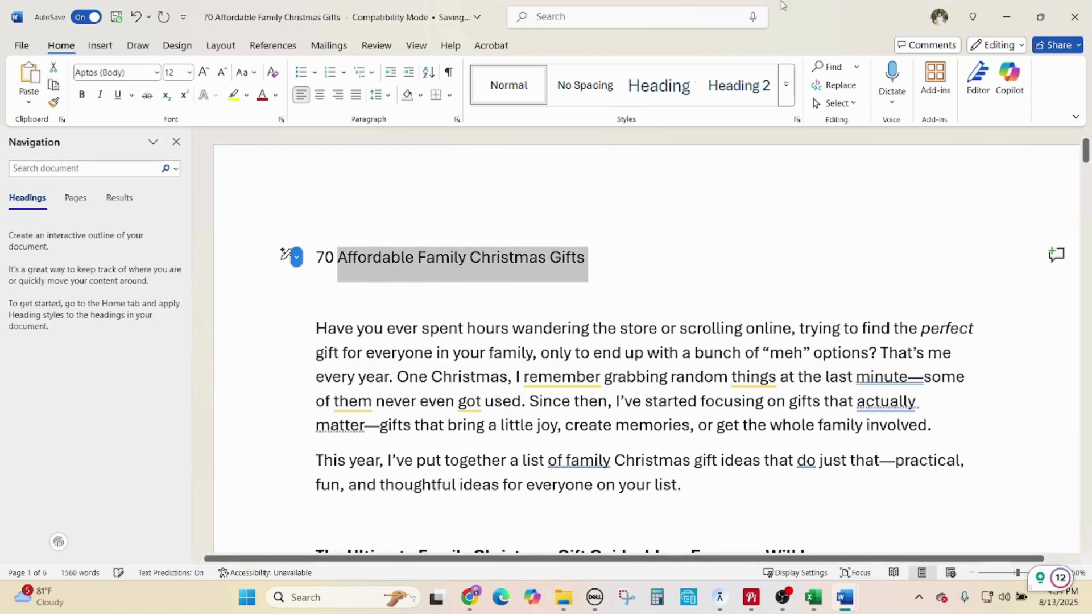
key(alt+Tab)
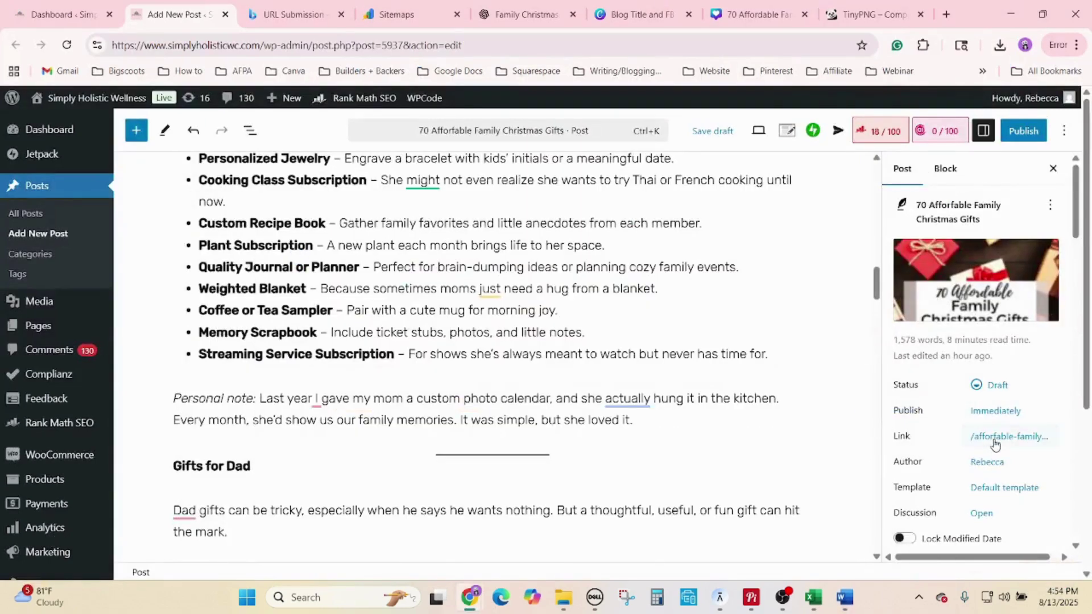
- Delete the words "family-christmas-gifts" from the end of the post's URL slug
click(995, 438)
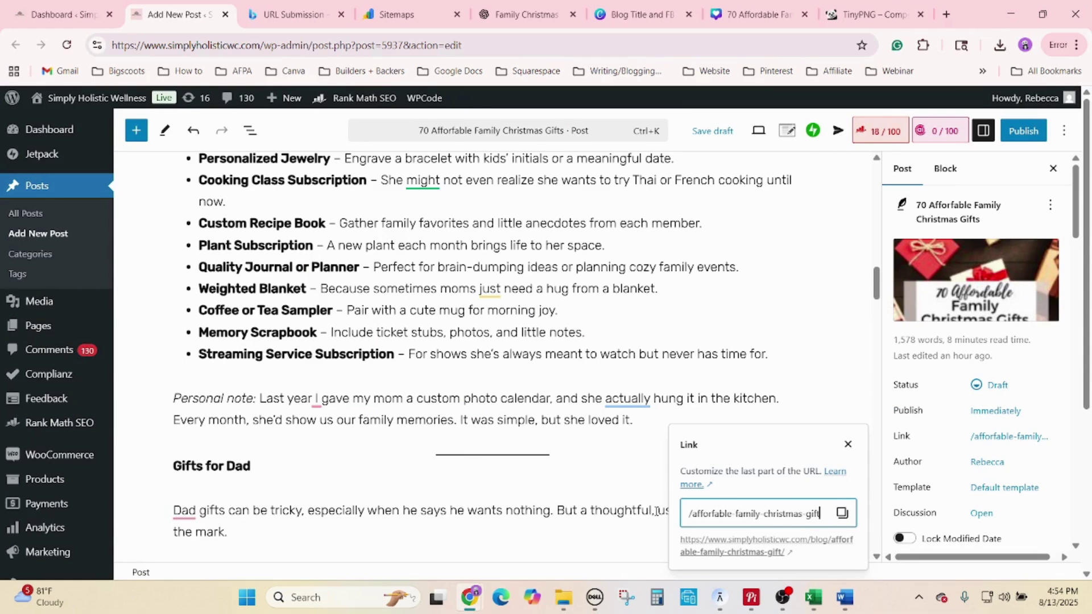
key(ctrl+BackSpace)
key(ctrl+BackSpace)
key(ctrl+BackSpace)
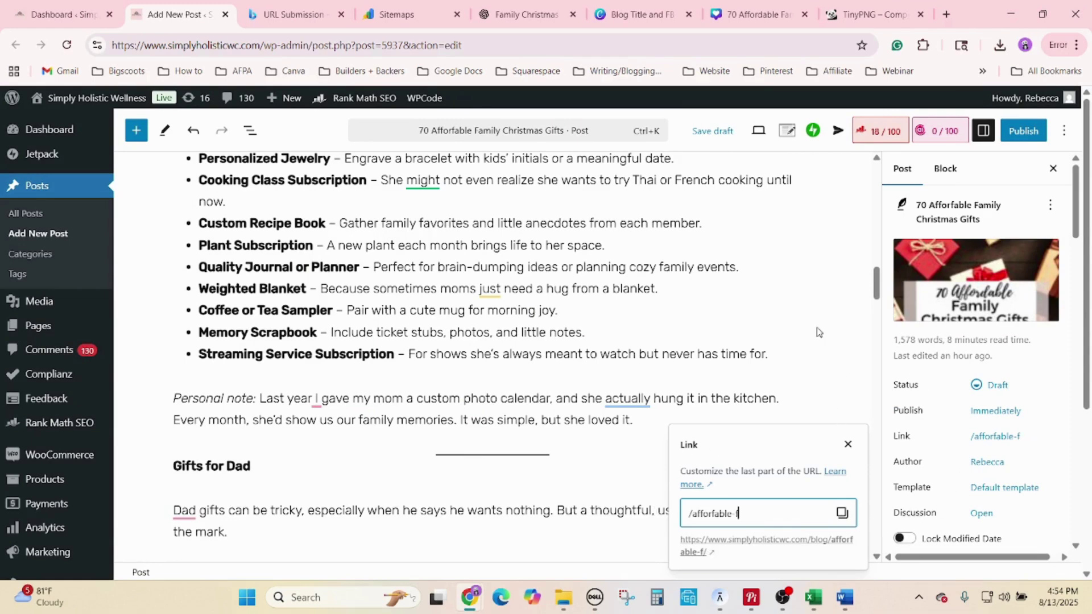
click(816, 329)
- Replace the whole post title with the copied text "Affordable Family Christmas Gifts" and save the draft
scroll(859, 182, up, 15)
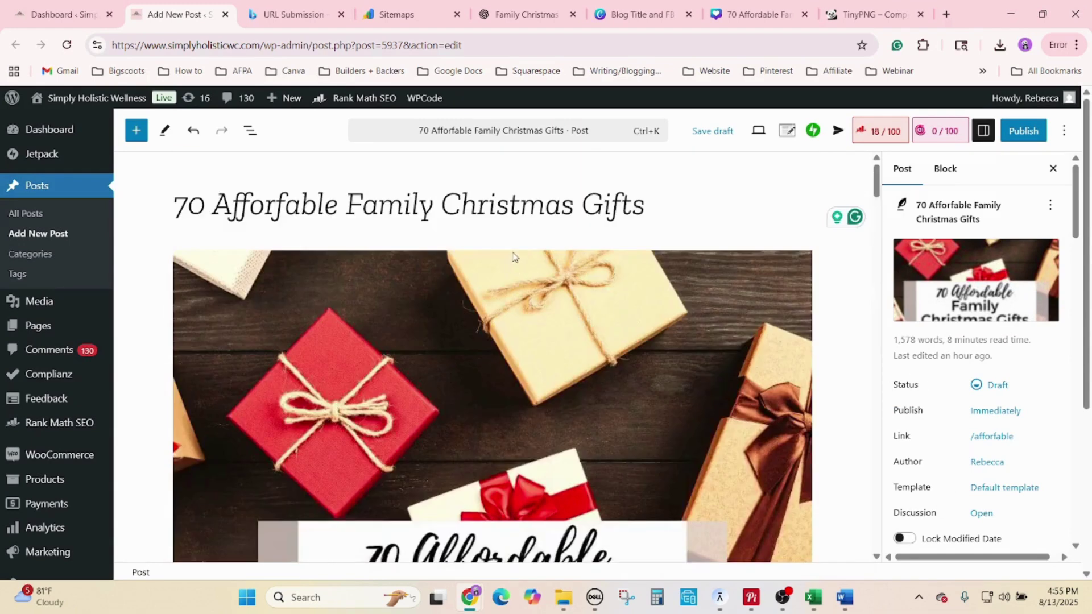
click(527, 201)
drag(661, 204, 122, 204)
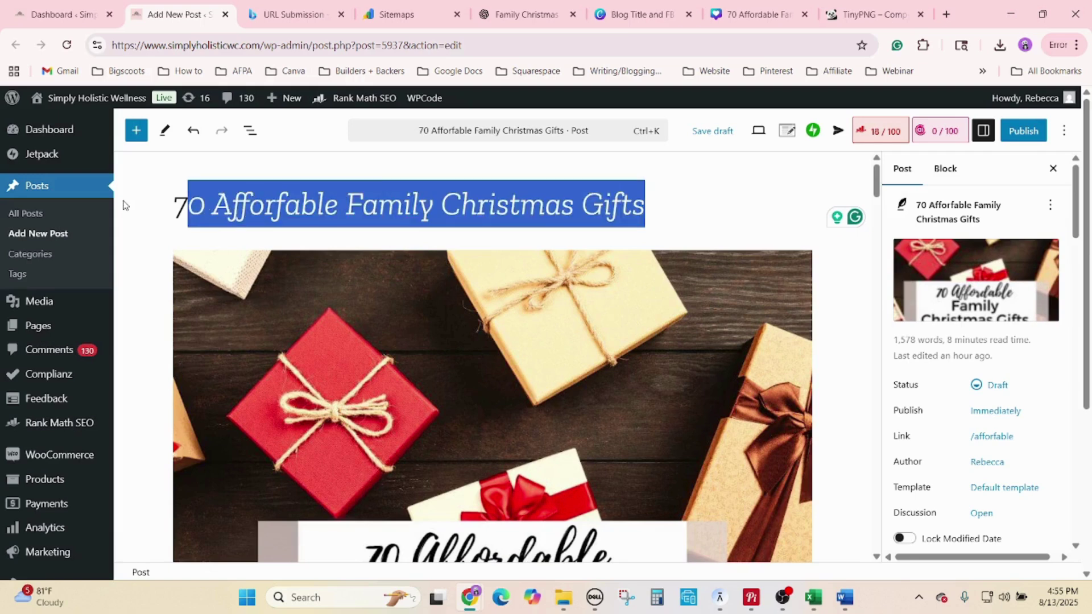
click(125, 205)
right_click(240, 211)
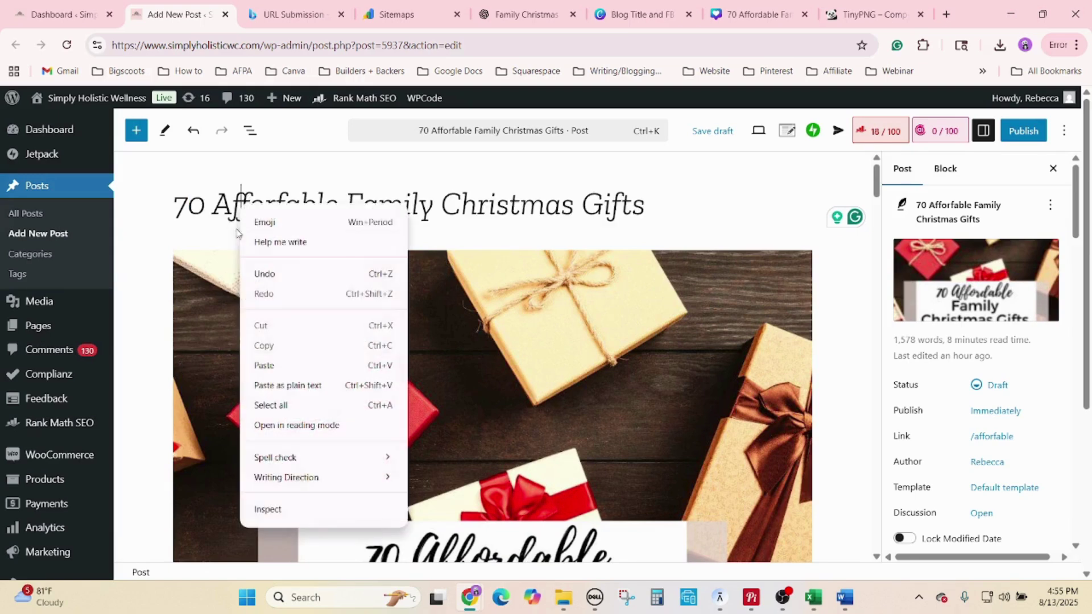
click(289, 408)
key(ctrl+v)
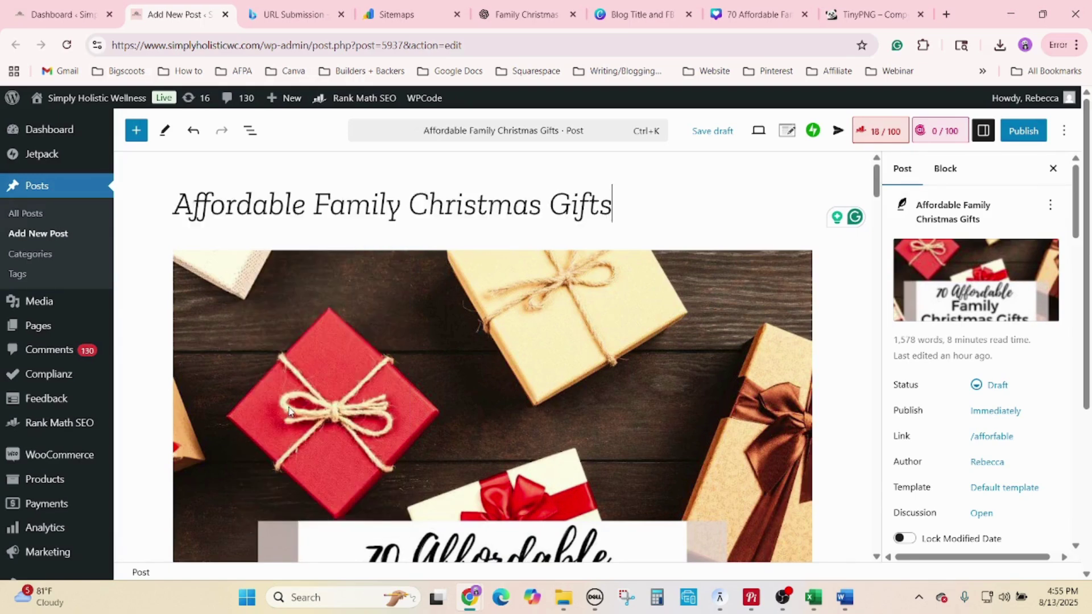
click(715, 145)
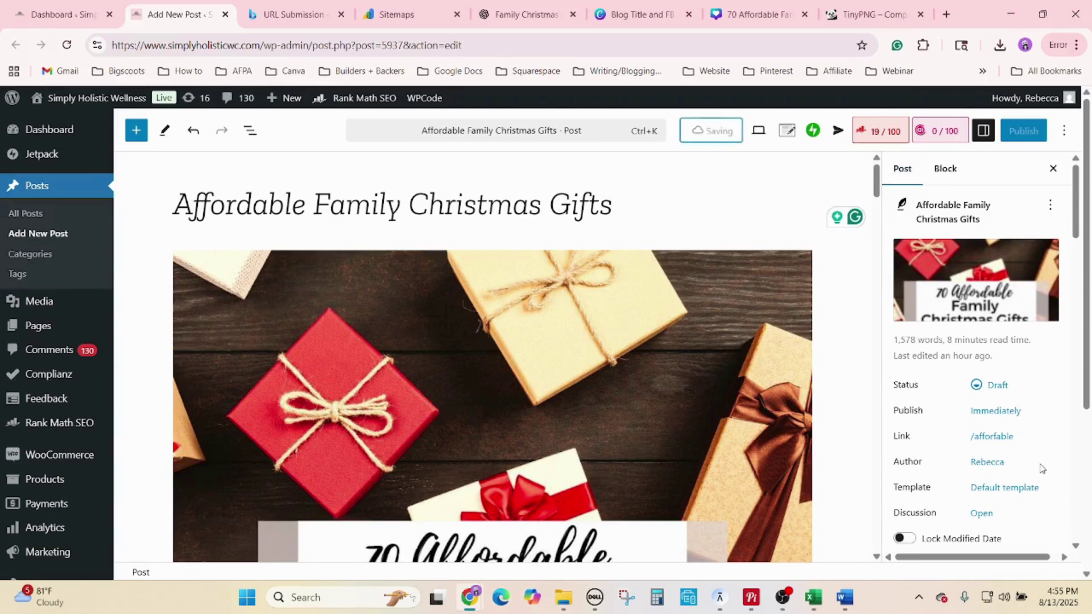
- Clear the misspelled text from the post's URL slug and paste "Affordable Family Christmas Gifts" in its place
click(1002, 437)
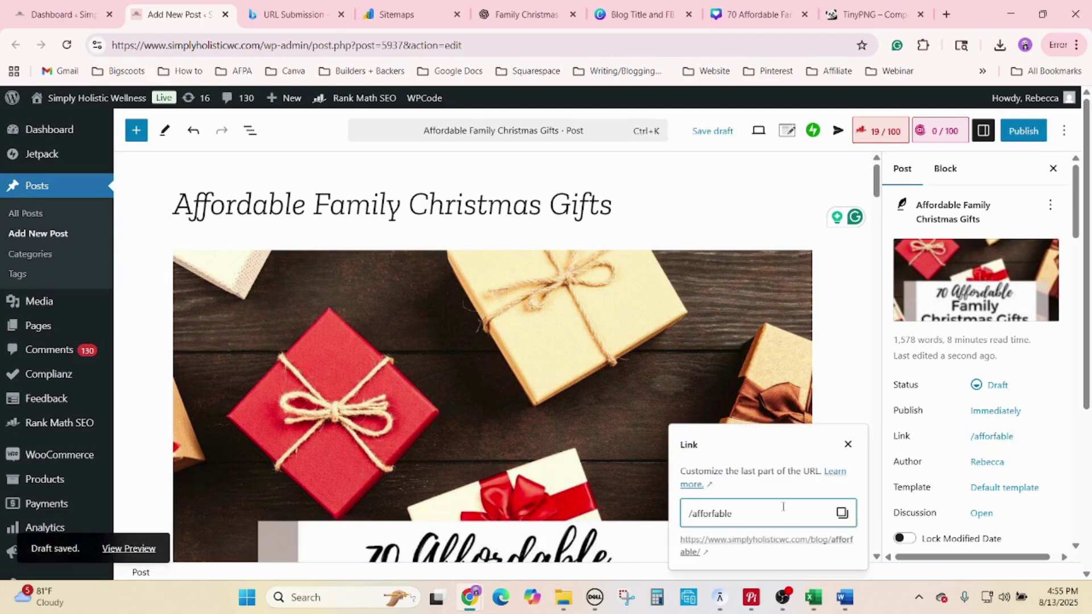
key(BackSpace)
key(BackSpace)
key(BackSpace)
key(BackSpace)
key(BackSpace)
key(BackSpace)
key(BackSpace)
key(BackSpace)
key(BackSpace)
key(BackSpace)
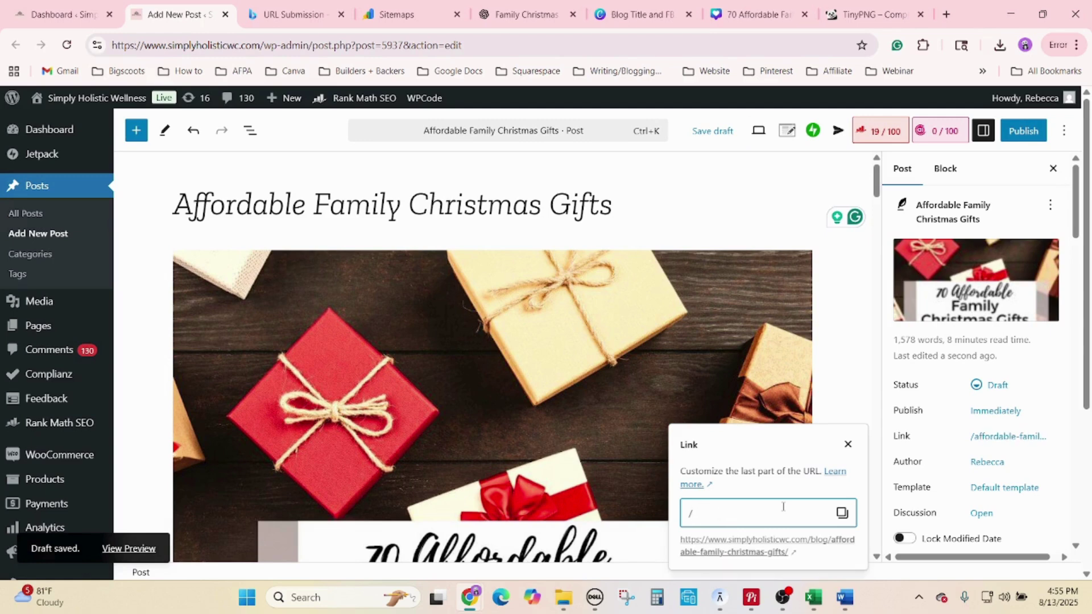
key(ctrl+v)
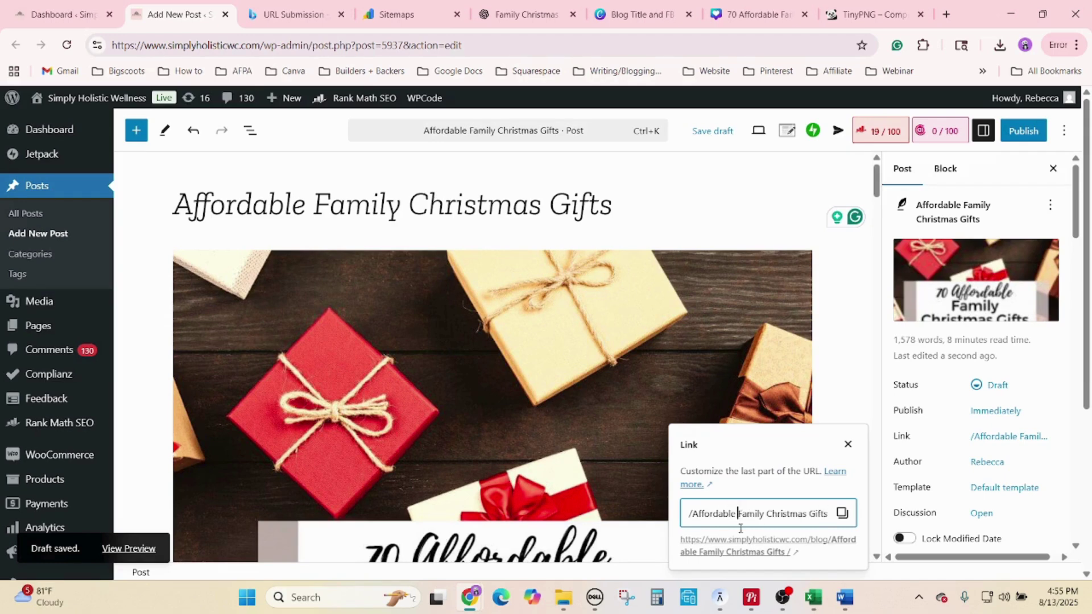
- Replace the spaces between the words in the URL slug with hyphens and save the draft
key(BackSpace)
text(-)
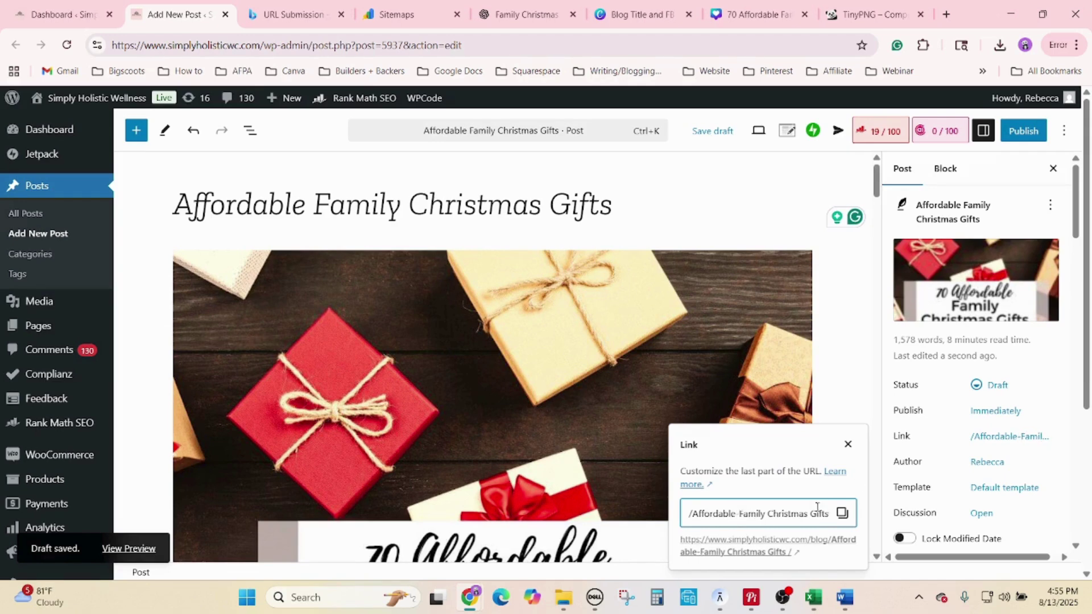
key(BackSpace)
text(-)
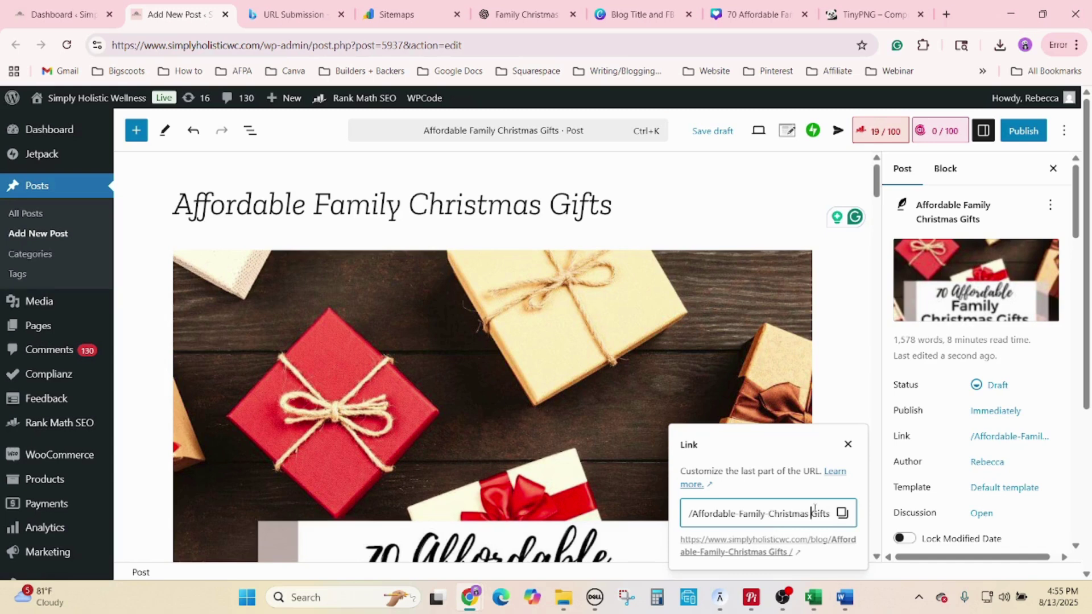
key(BackSpace)
text(-)
click(852, 303)
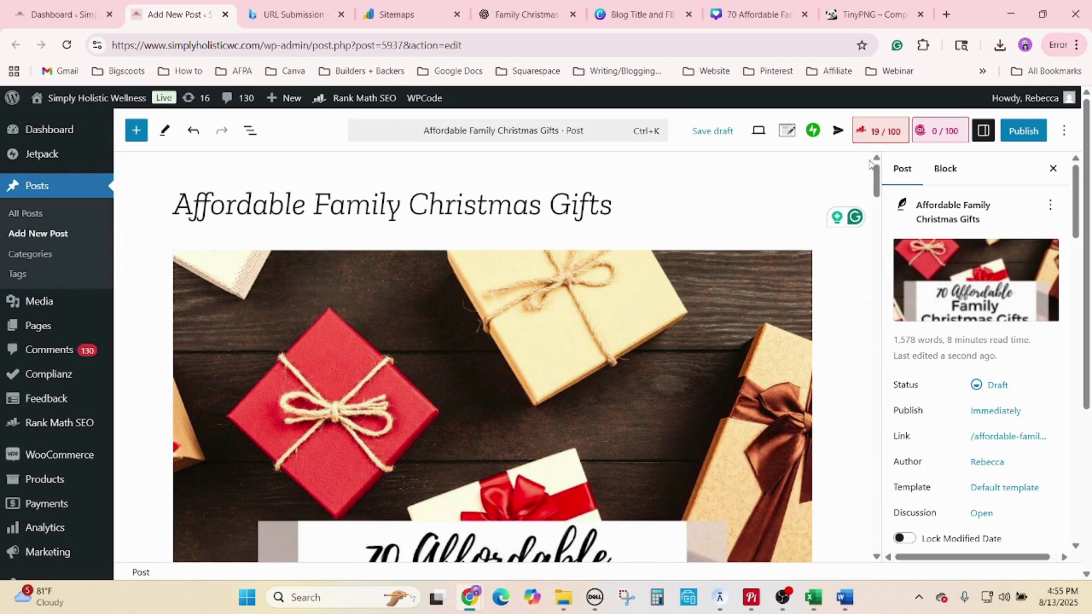
click(729, 143)
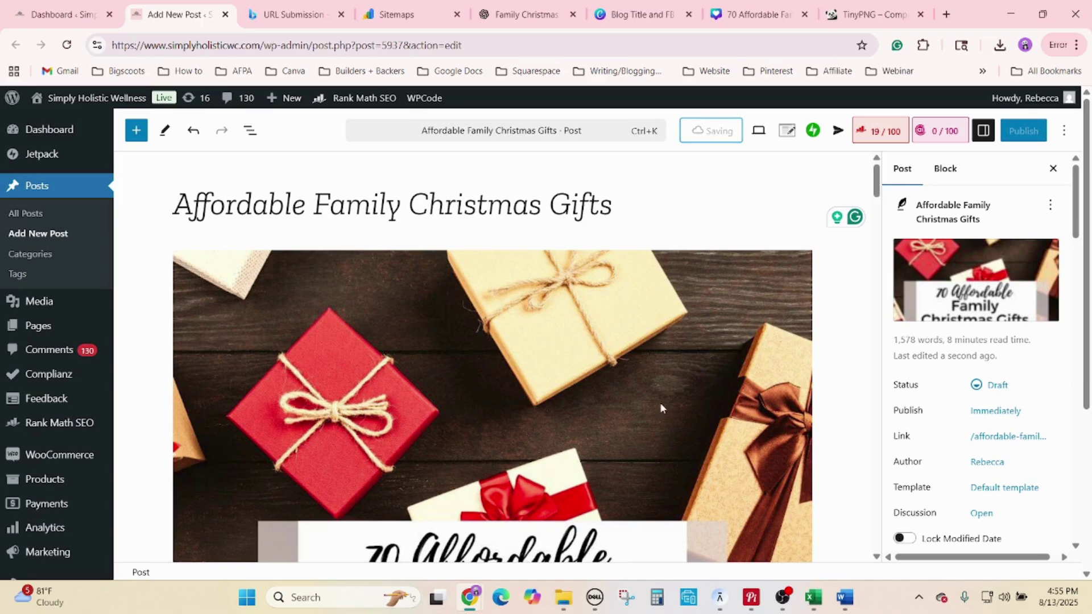
- Publish the post immediately with public visibility
scroll(663, 420, down, 5)
scroll(676, 458, up, 5)
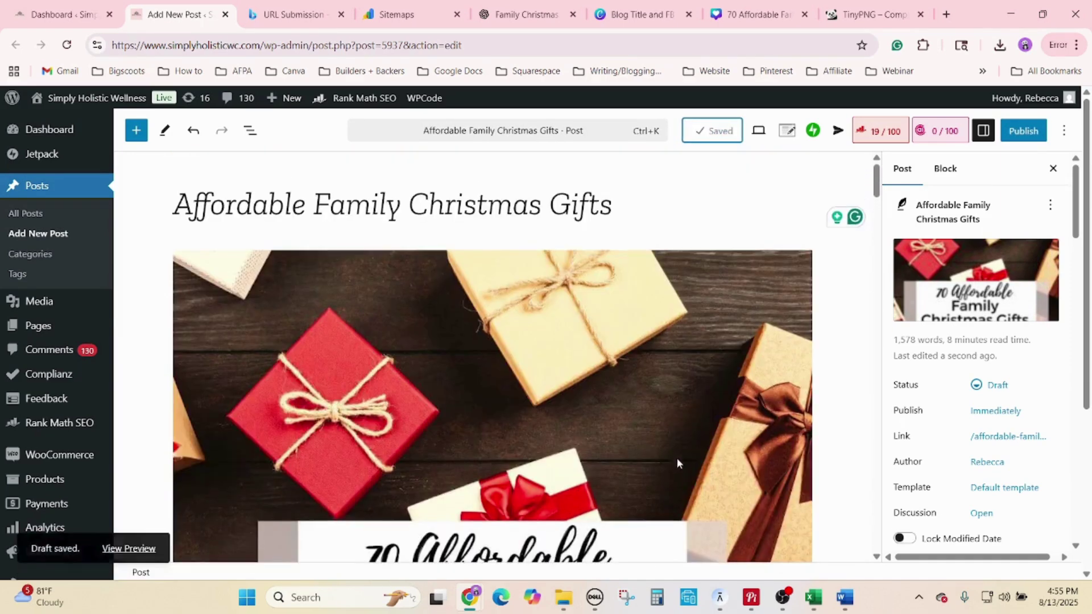
click(1022, 130)
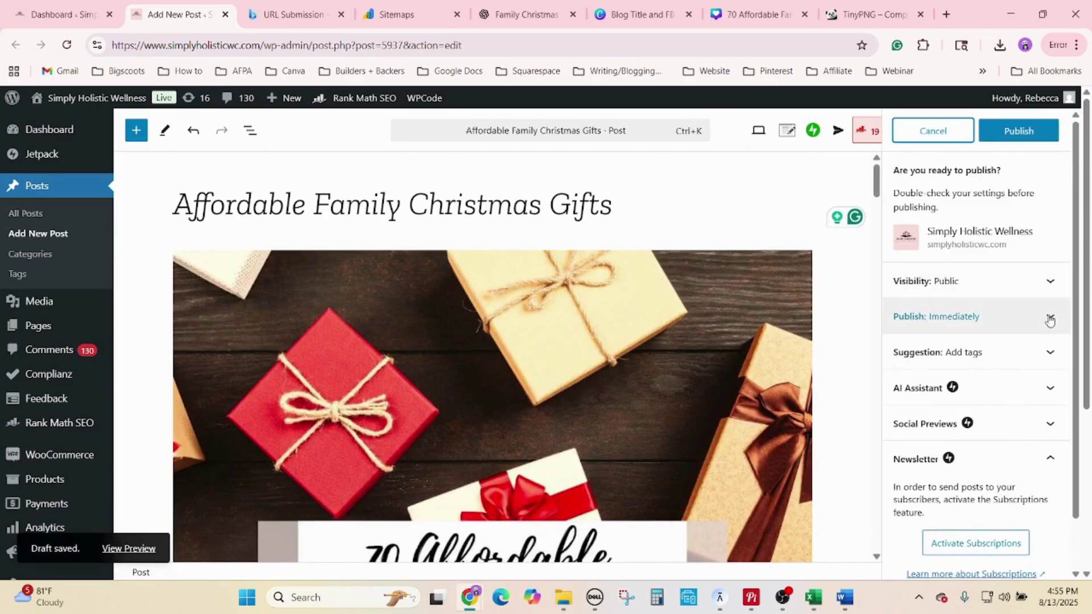
scroll(973, 275, down, 1)
scroll(962, 332, up, 1)
click(1039, 132)
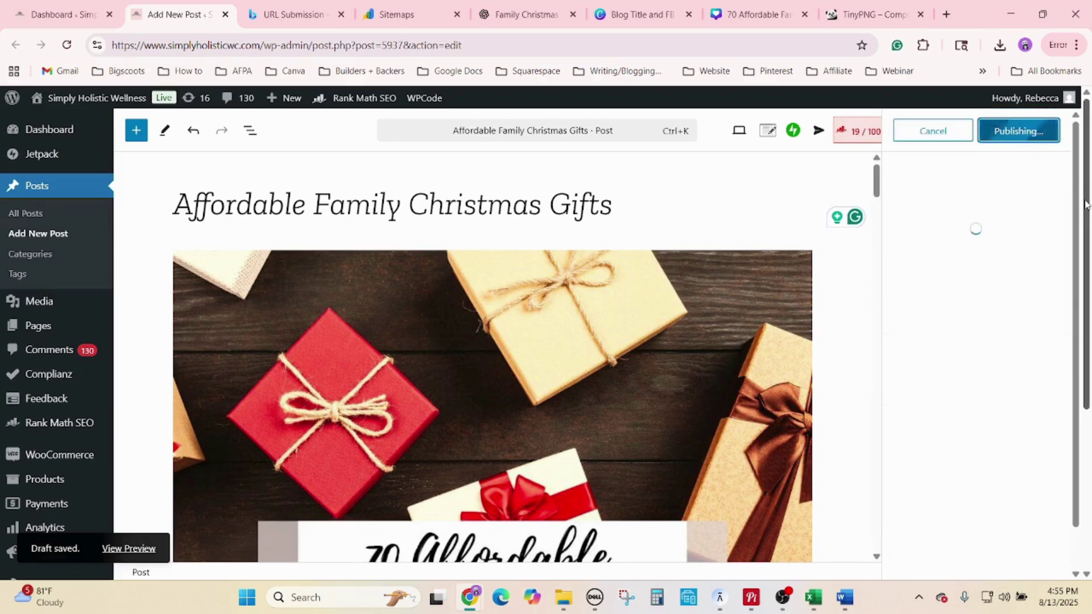
- Add "70" before "Affordable" in the published post's title and save the update
click(211, 204)
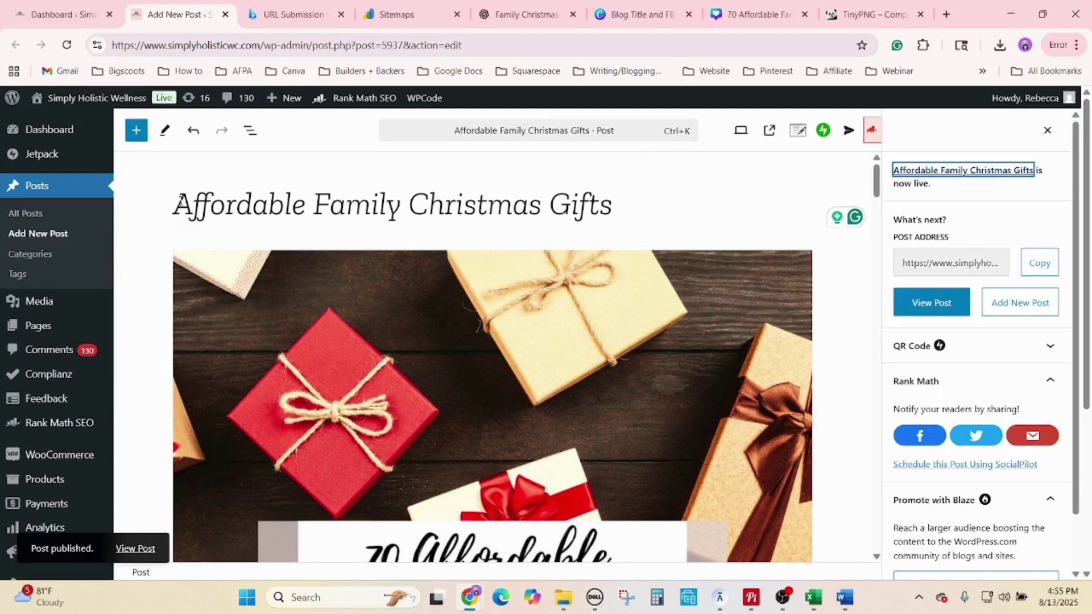
click(181, 200)
text(70)
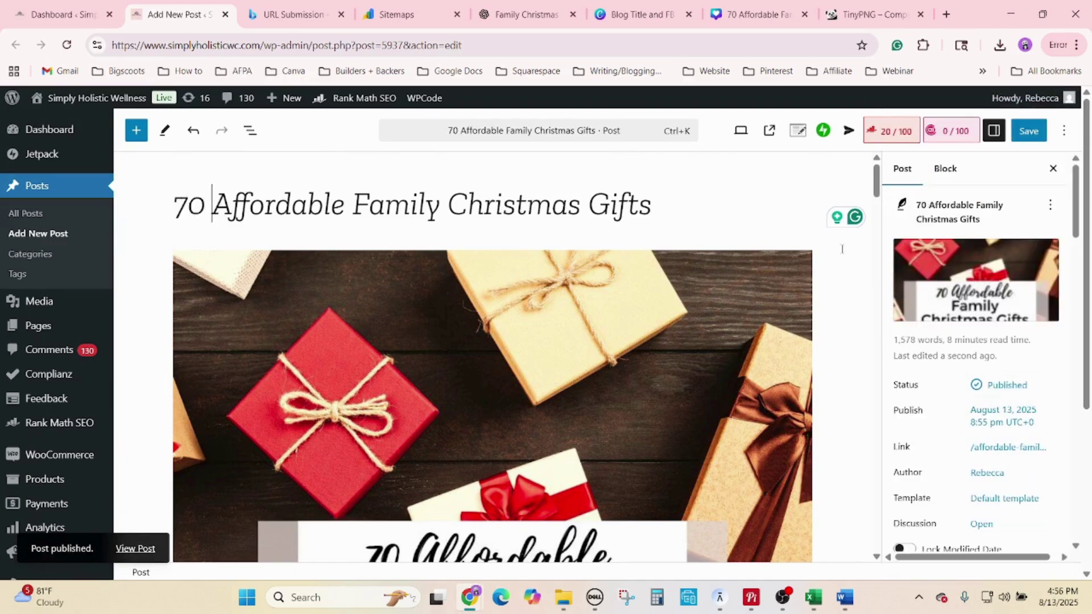
scroll(950, 361, down, 4)
scroll(948, 359, up, 2)
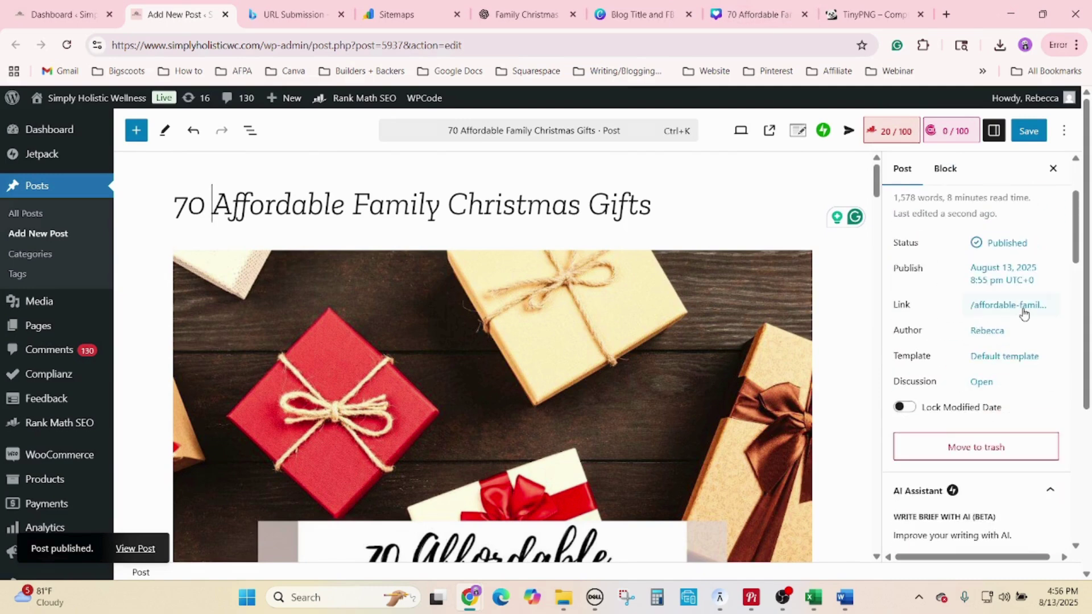
click(1021, 307)
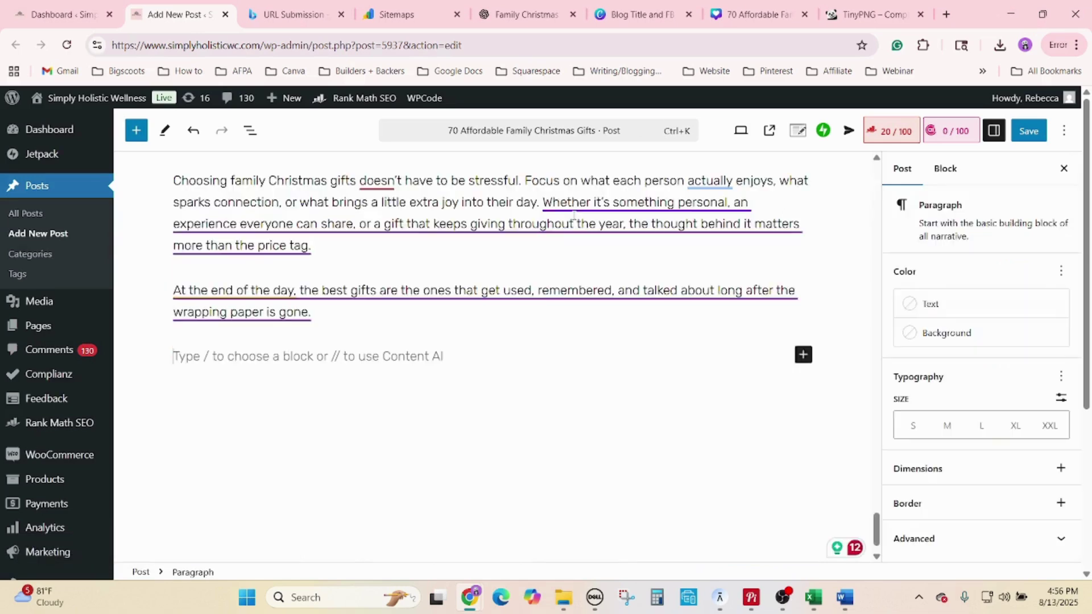
click(1027, 131)
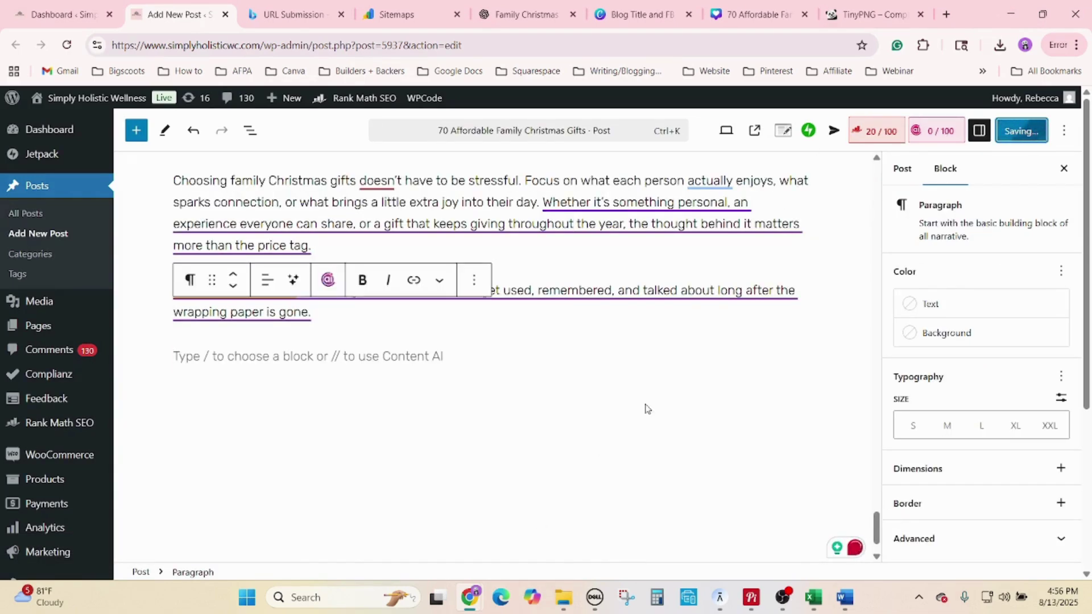
- Open the live post on the site and look through its title, image and gift lists
scroll(653, 403, up, 5)
scroll(660, 444, up, 15)
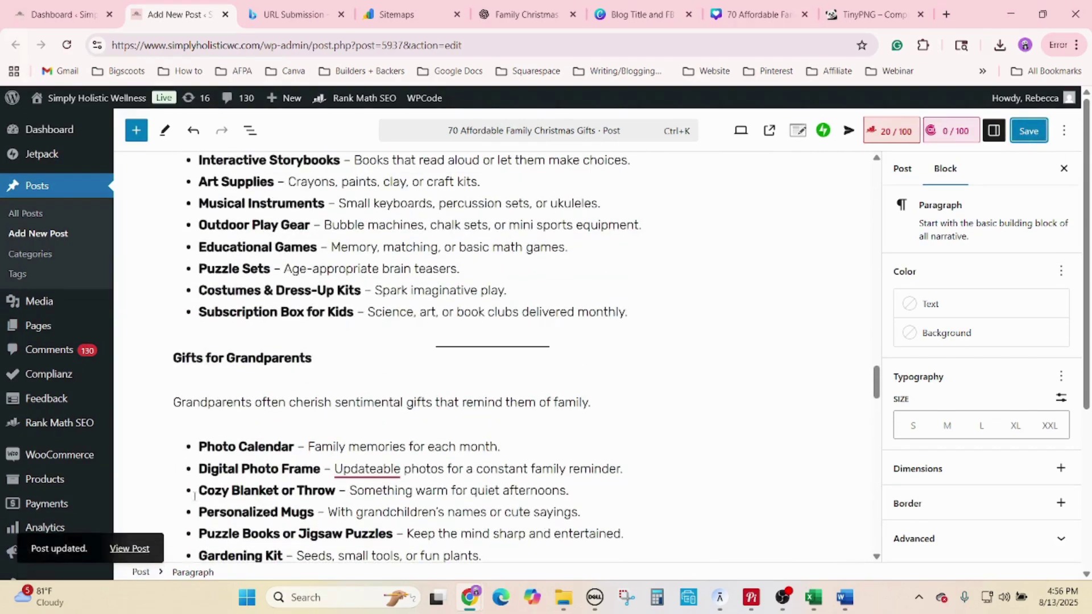
click(145, 553)
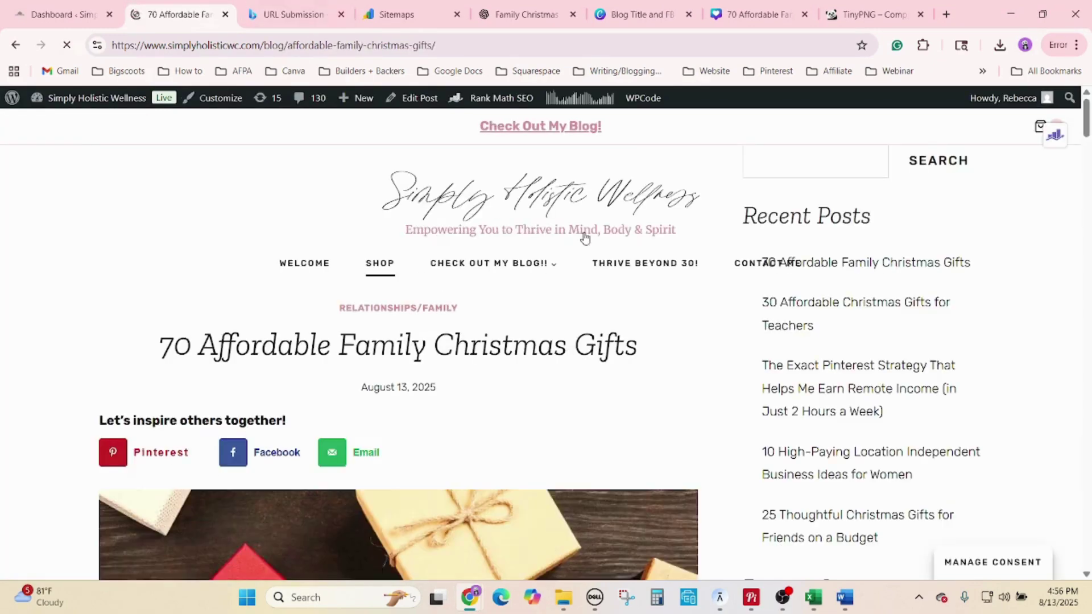
scroll(609, 373, down, 5)
scroll(606, 378, down, 20)
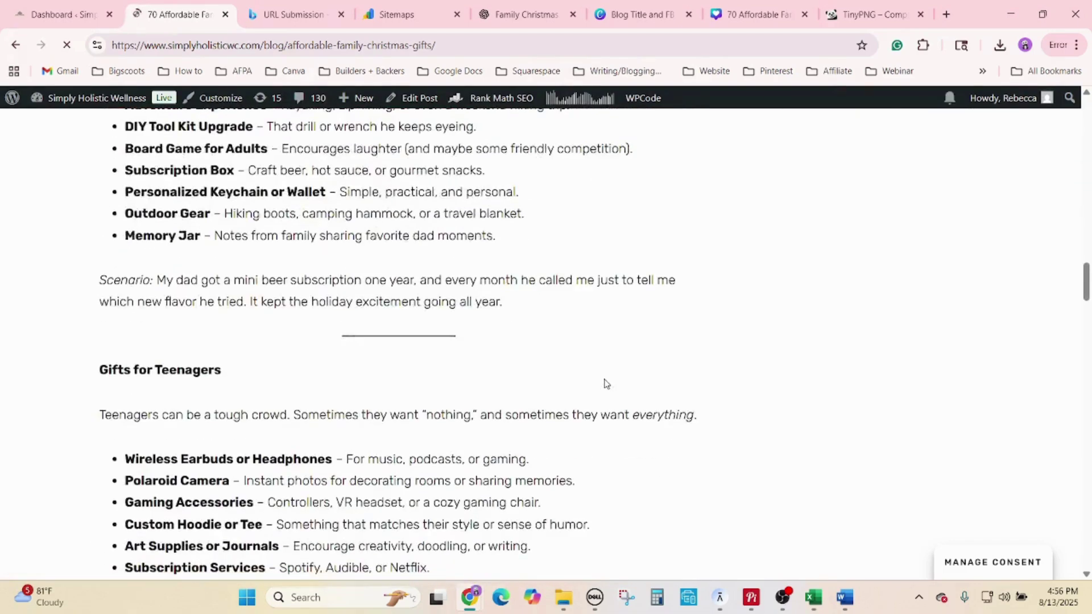
- Copy the live post's URL and paste it into cell J298 of the blog links-MASTER sheet in Excel
click(516, 50)
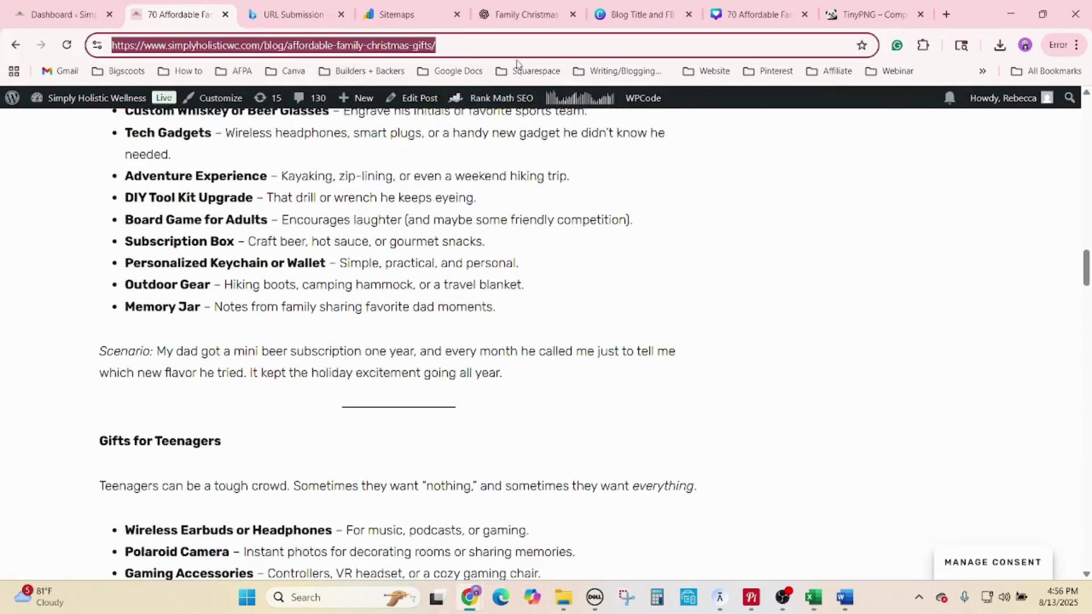
click(814, 597)
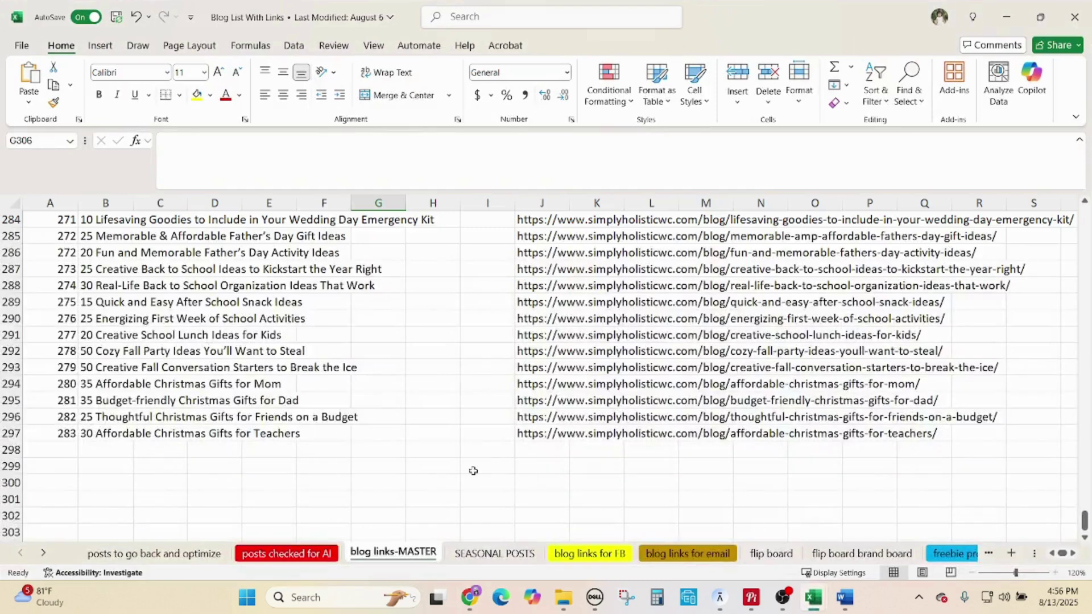
click(534, 447)
key(ctrl+v)
- Enter 284 in cell A298 and the title "70 Affordable Family Christmas Gifts" in cell B298
click(48, 449)
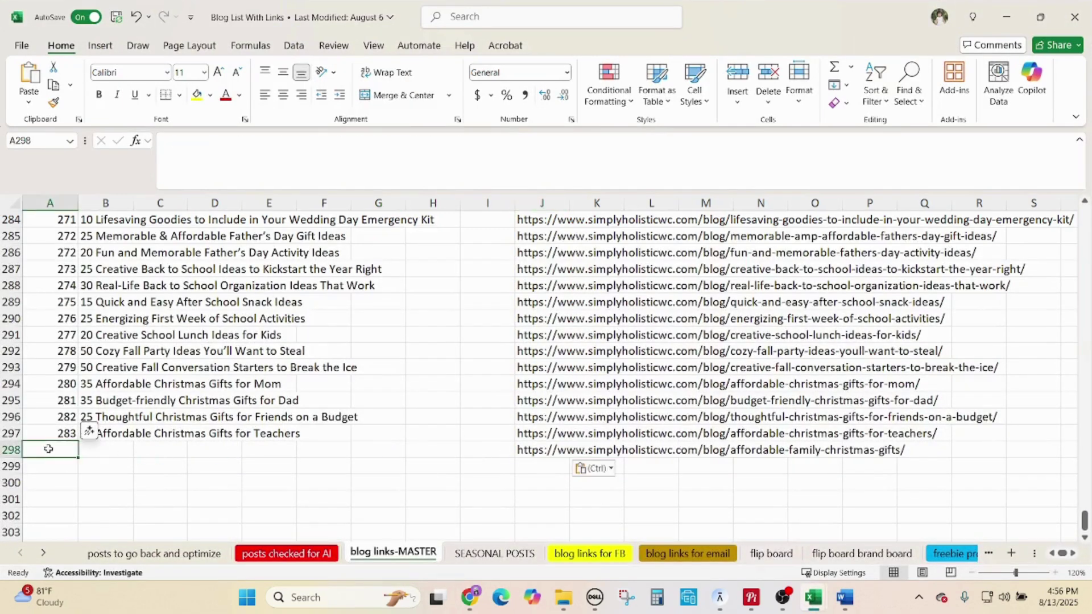
text(284)
key(Tab)
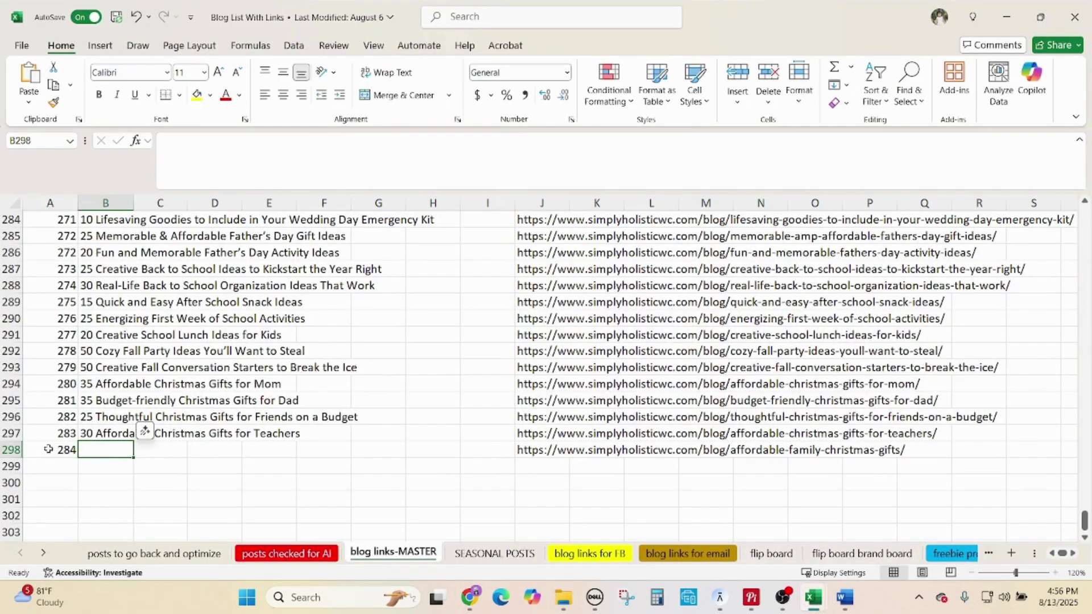
text(70)
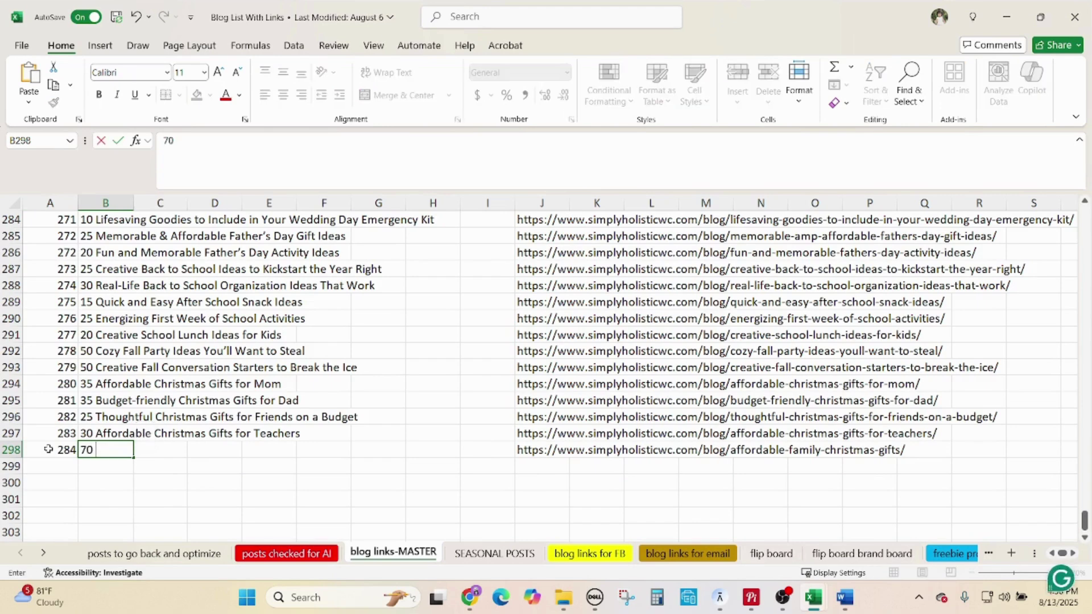
text( Affirdable)
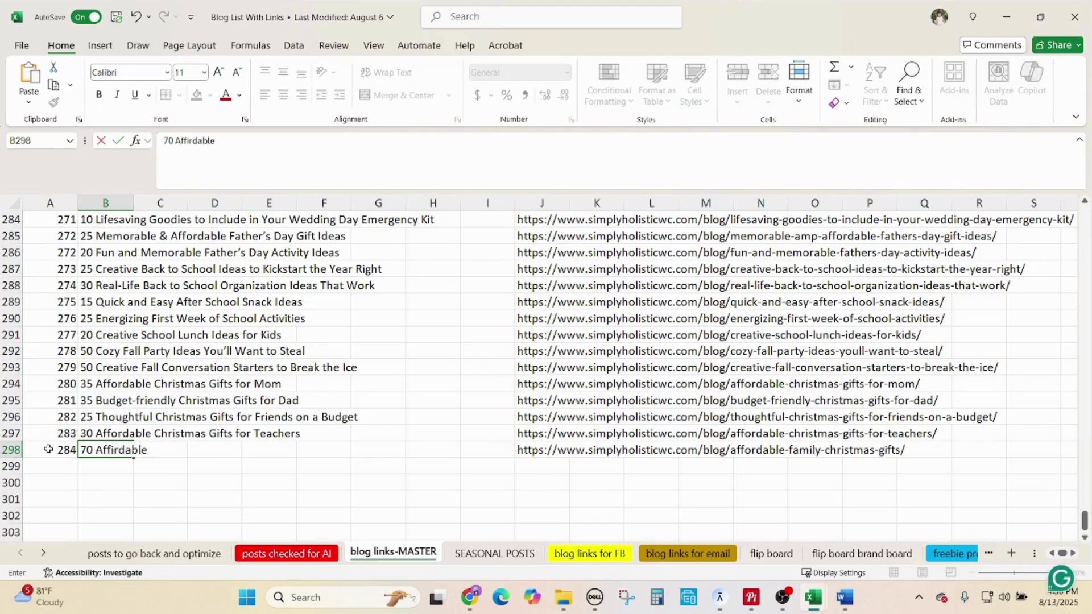
key(BackSpace)
key(BackSpace)
key(BackSpace)
key(BackSpace)
key(BackSpace)
key(BackSpace)
key(BackSpace)
text(ordable Family Chri)
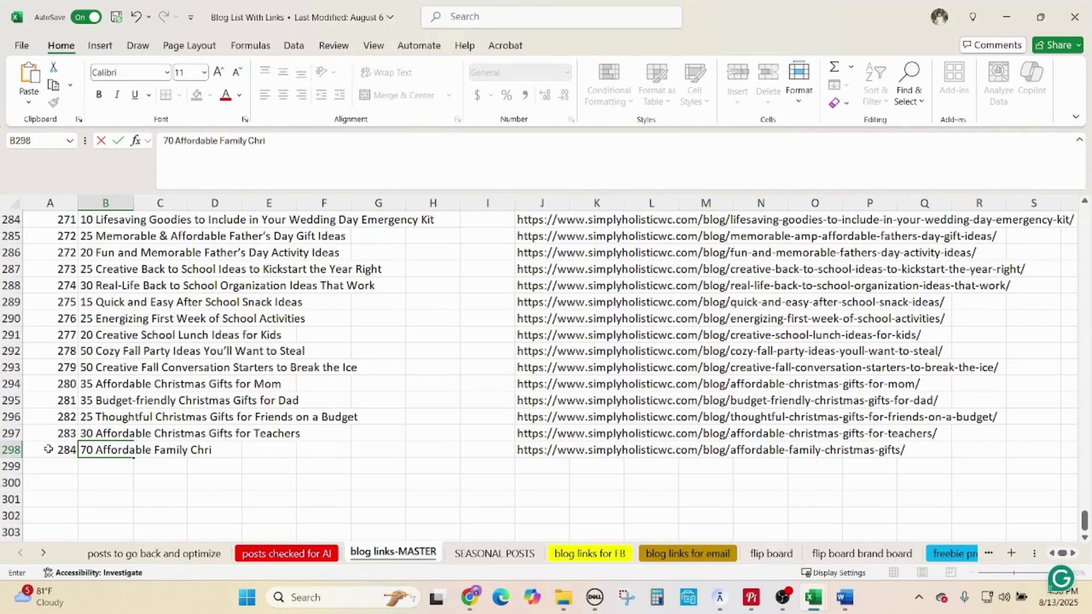
text(stmas Gifts)
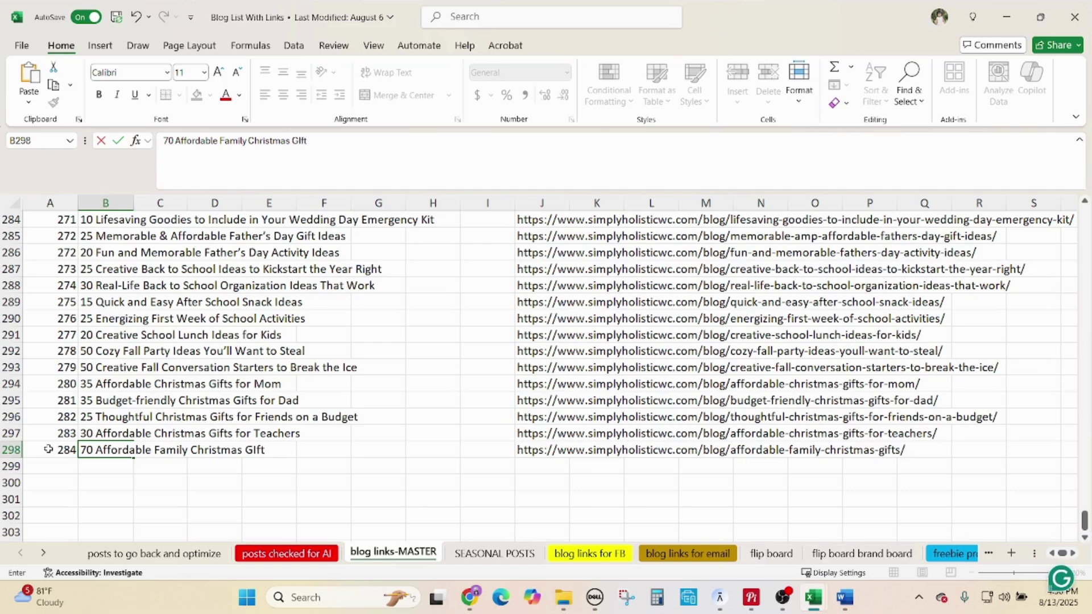
click(315, 465)
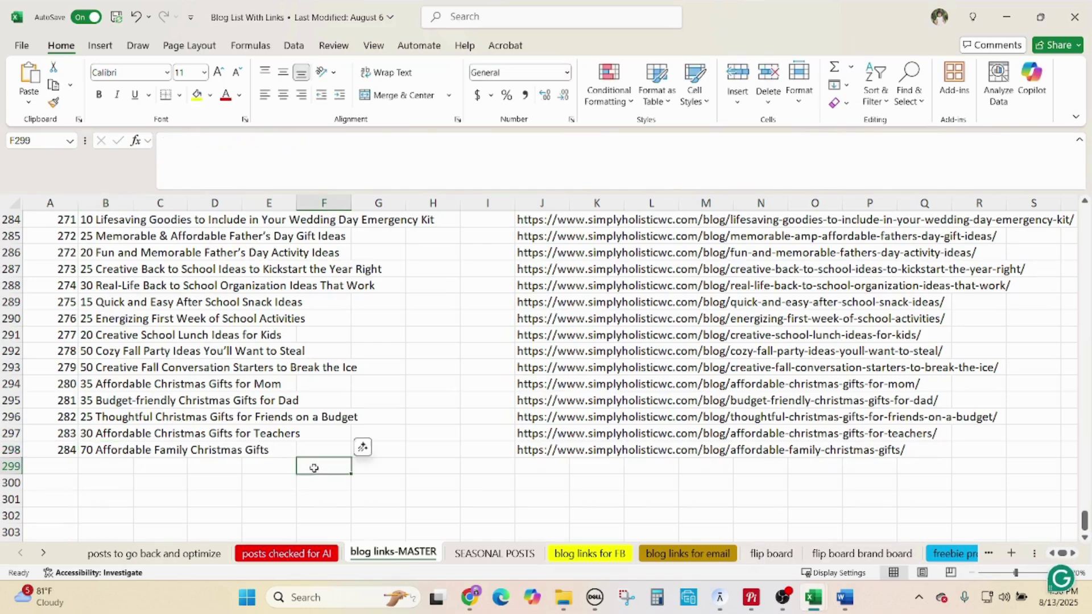
- Copy the post's link from cell J298 and switch back to the Chrome window with the live post
click(544, 449)
key(ctrl+c)
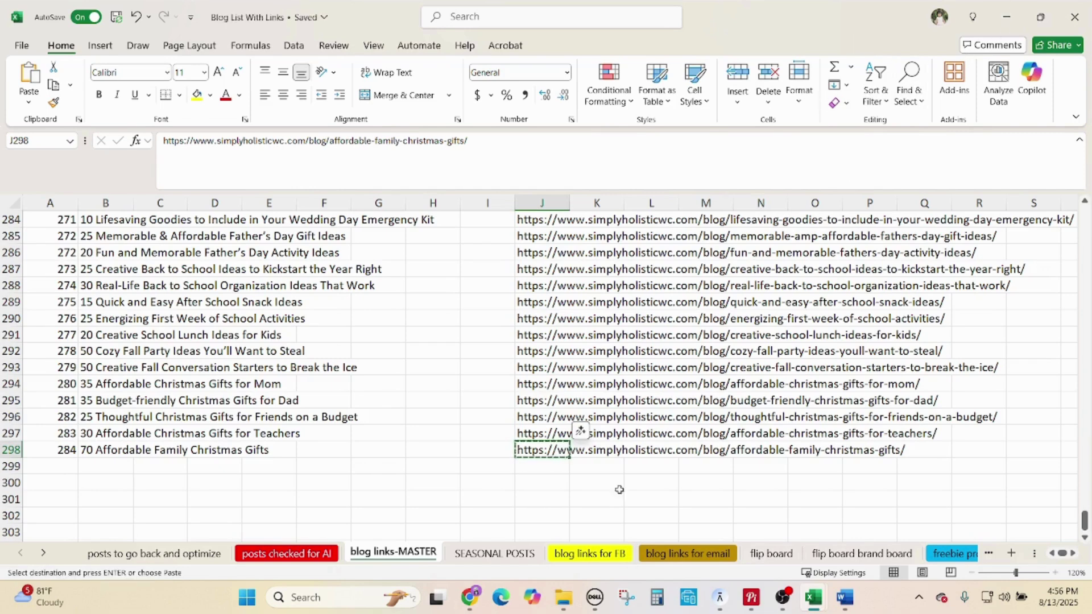
click(470, 597)
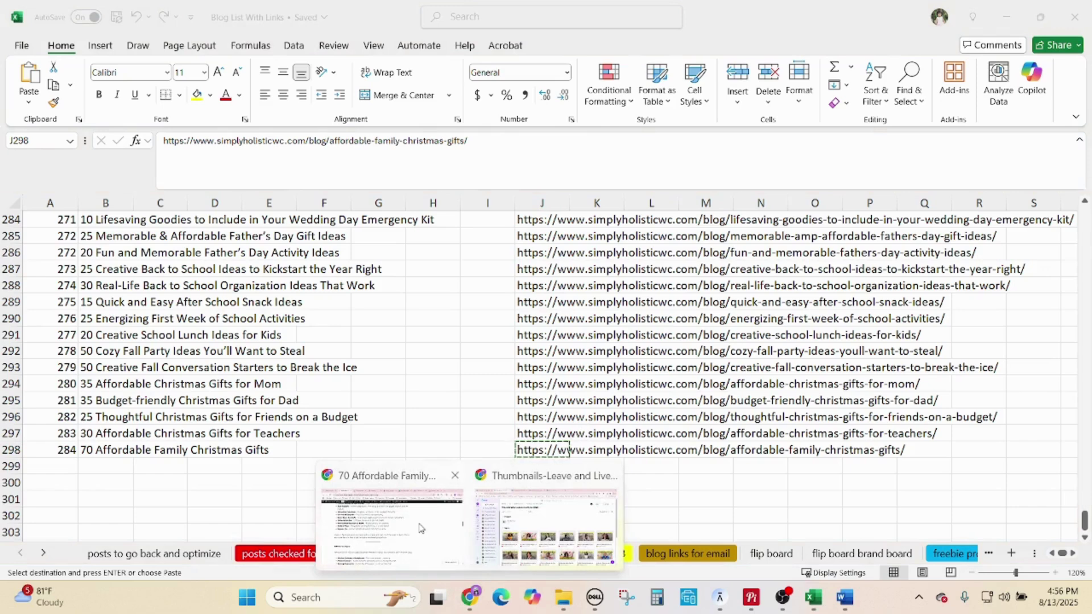
click(419, 527)
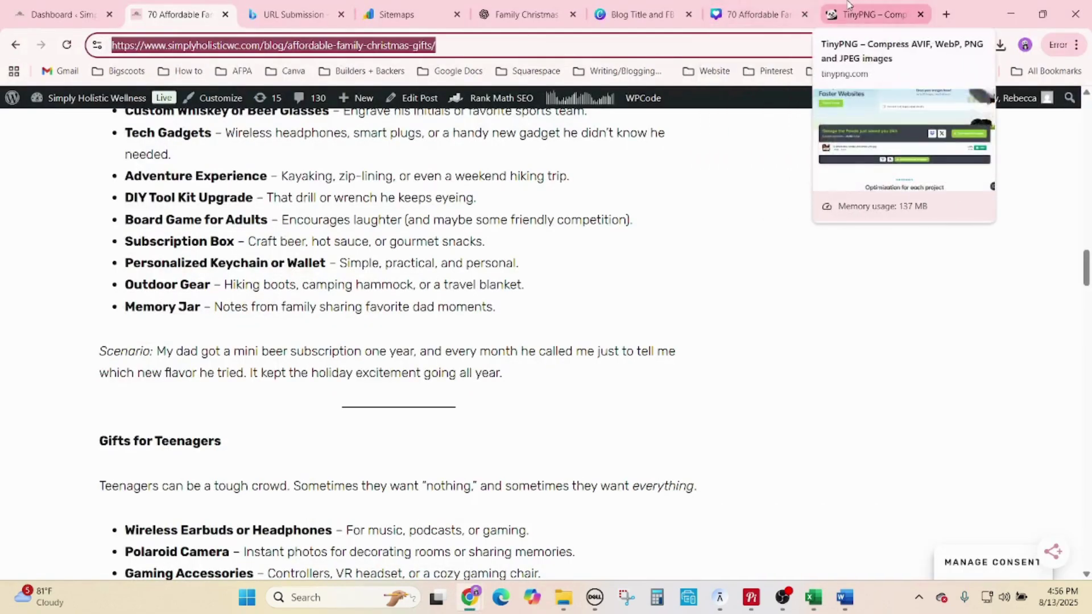
click(294, 15)
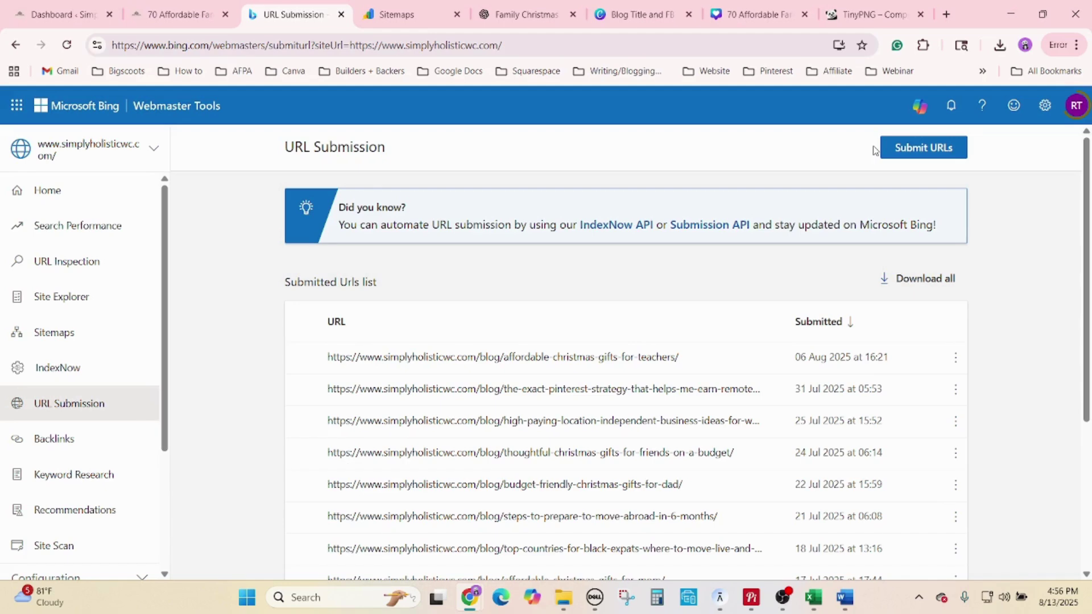
click(890, 152)
click(700, 274)
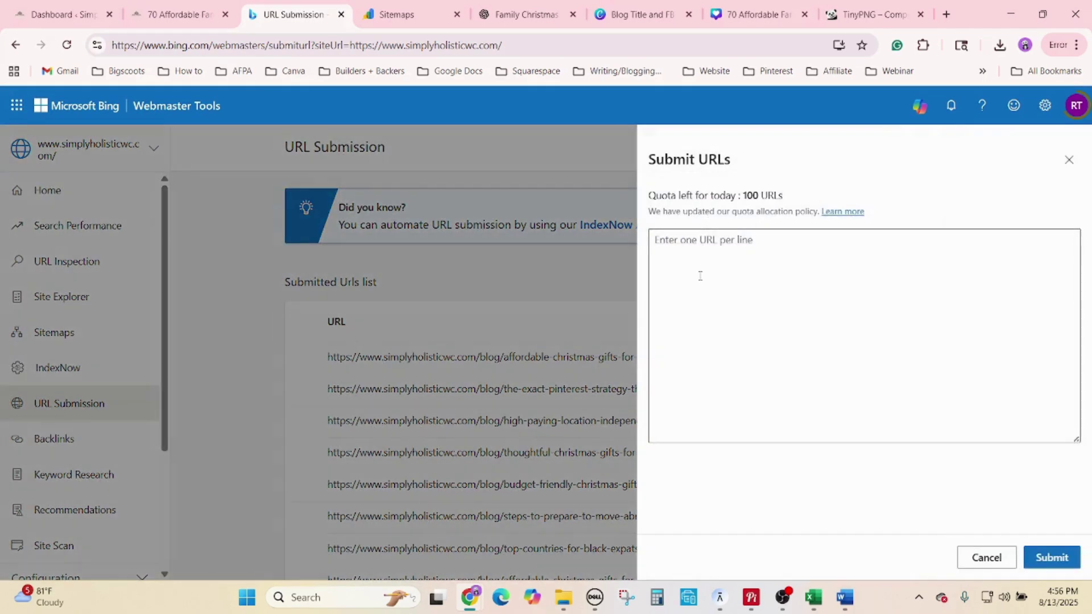
key(ctrl+v)
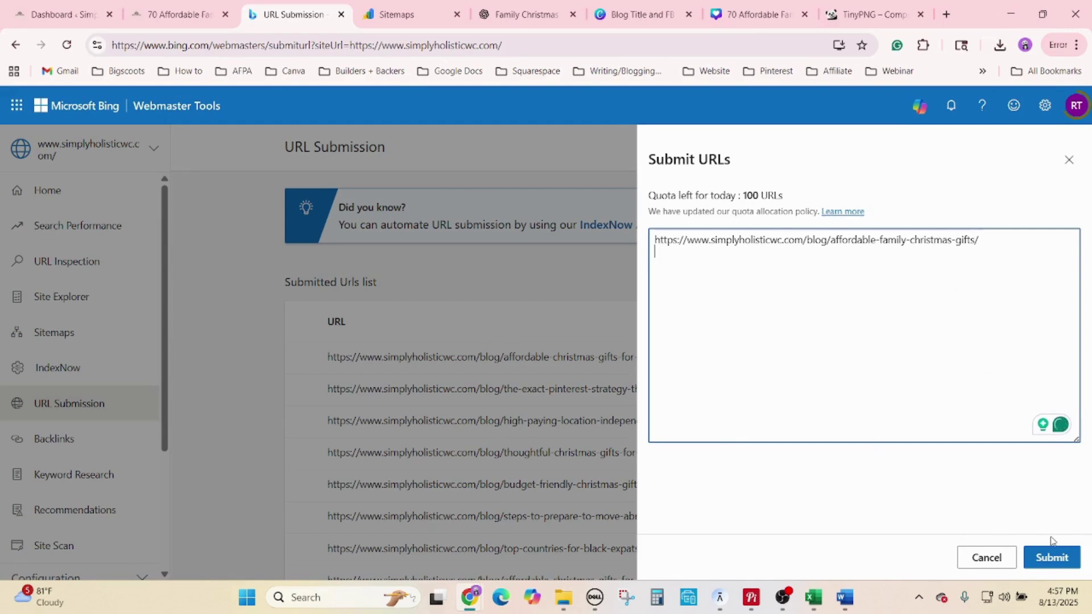
click(1053, 559)
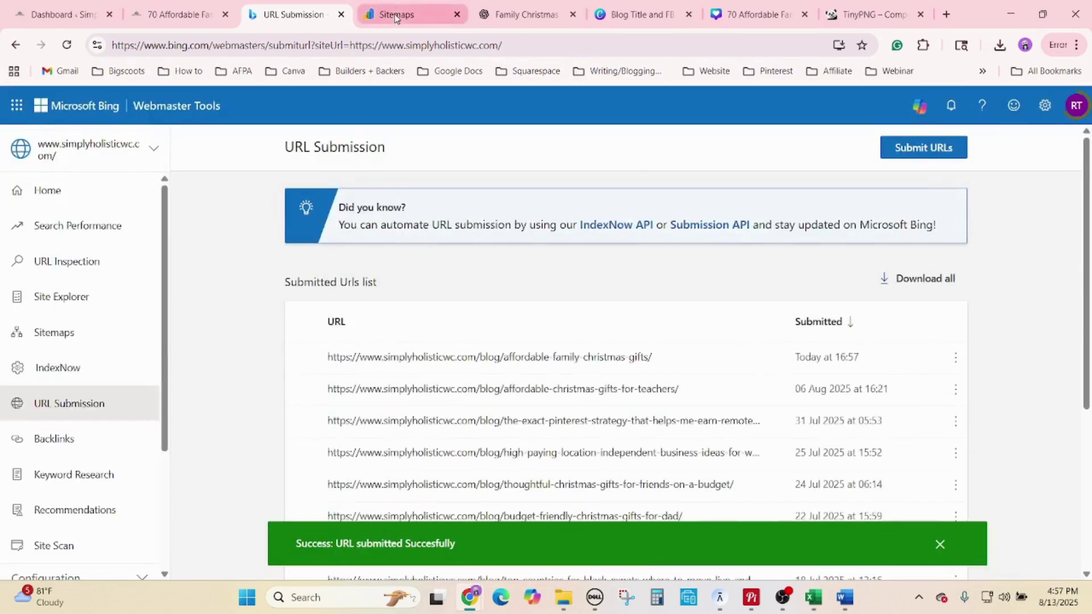
- Switch to Google Search Console, inspect the copied affordable-family-christmas-gifts post URL, and request indexing for it
click(396, 14)
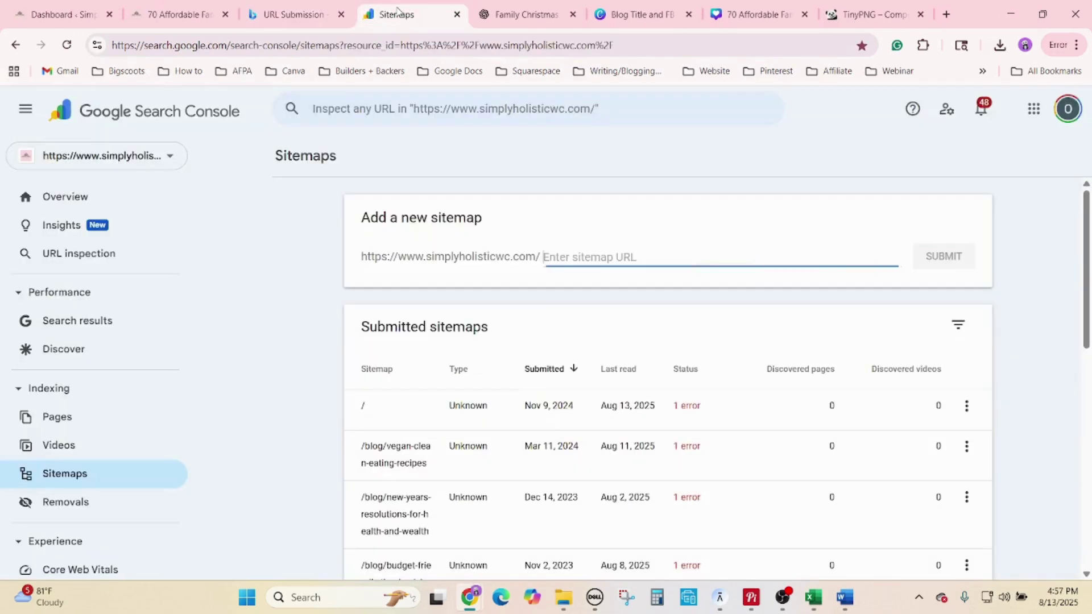
click(404, 111)
key(ctrl+v)
key(Return)
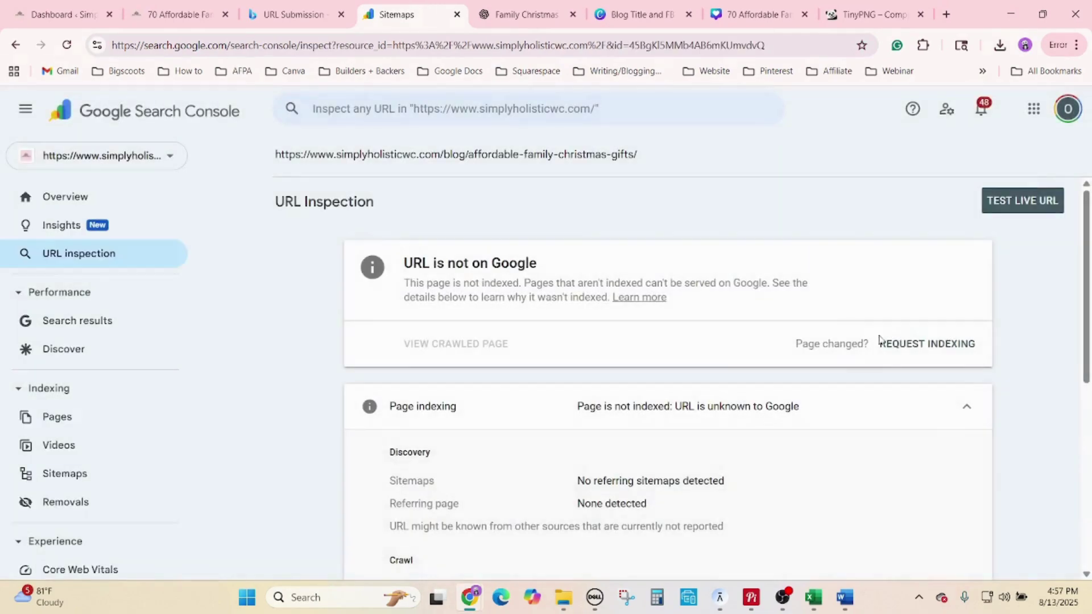
click(932, 344)
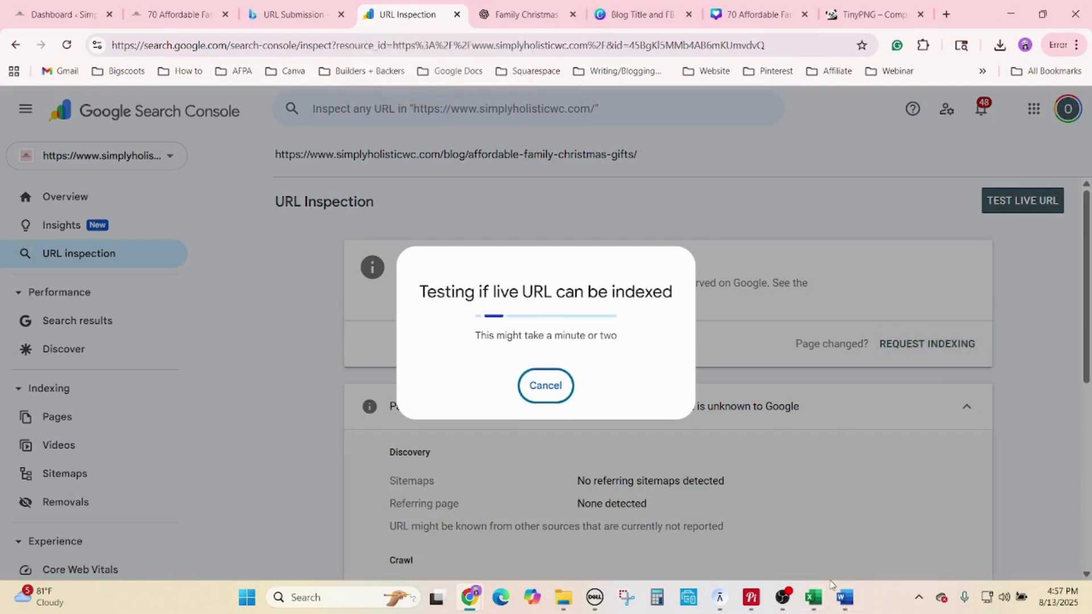
mouse_move(813, 610)
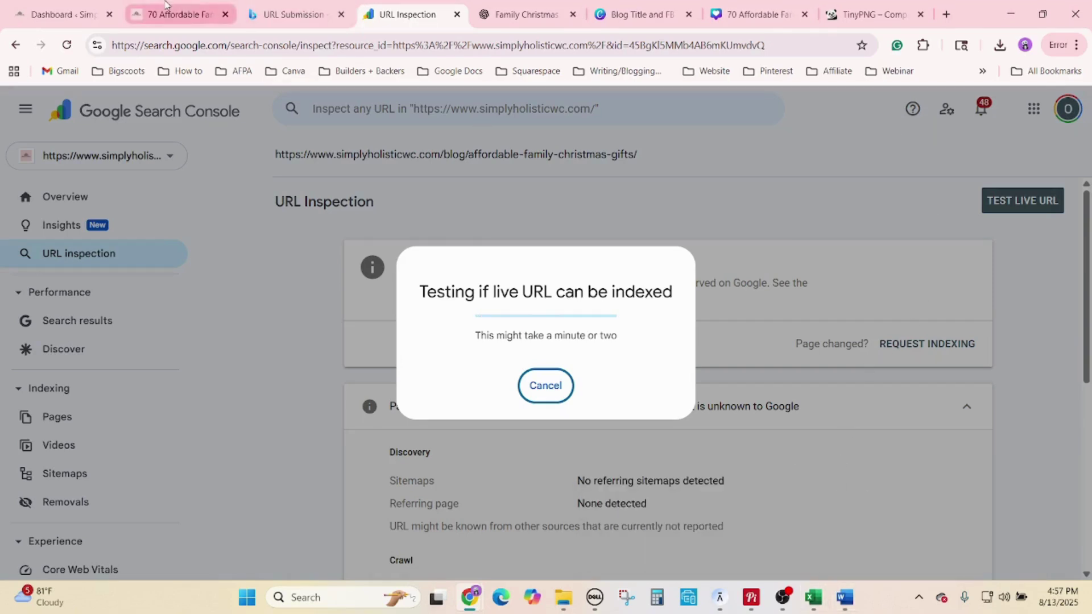
- Return to the live "70 Affordable Family Christmas Gifts" post and go back to the previously visited page
click(176, 15)
scroll(688, 445, up, 10)
key(alt+Left)
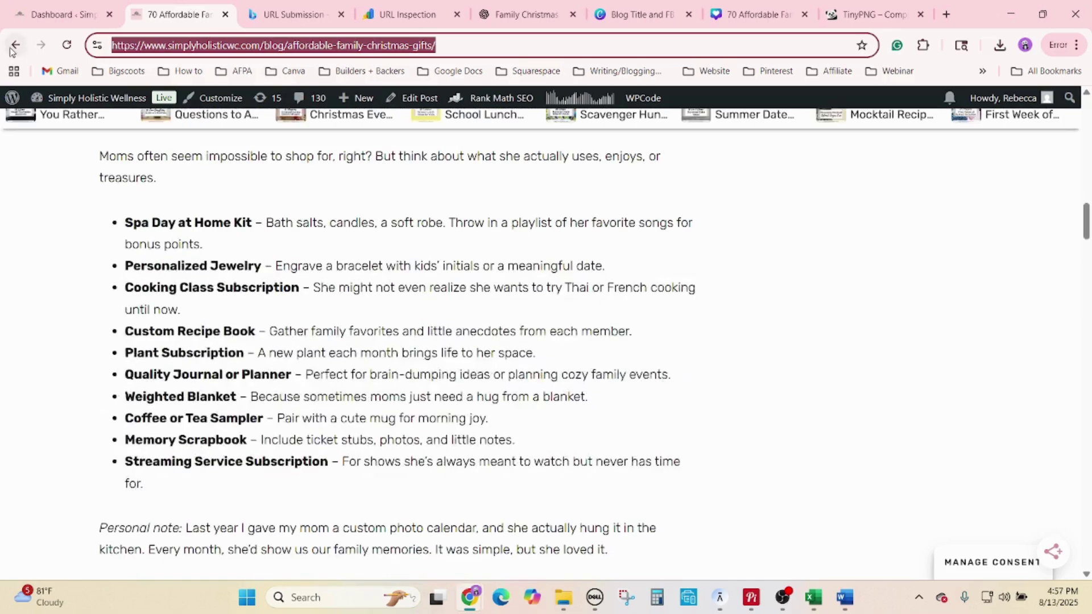